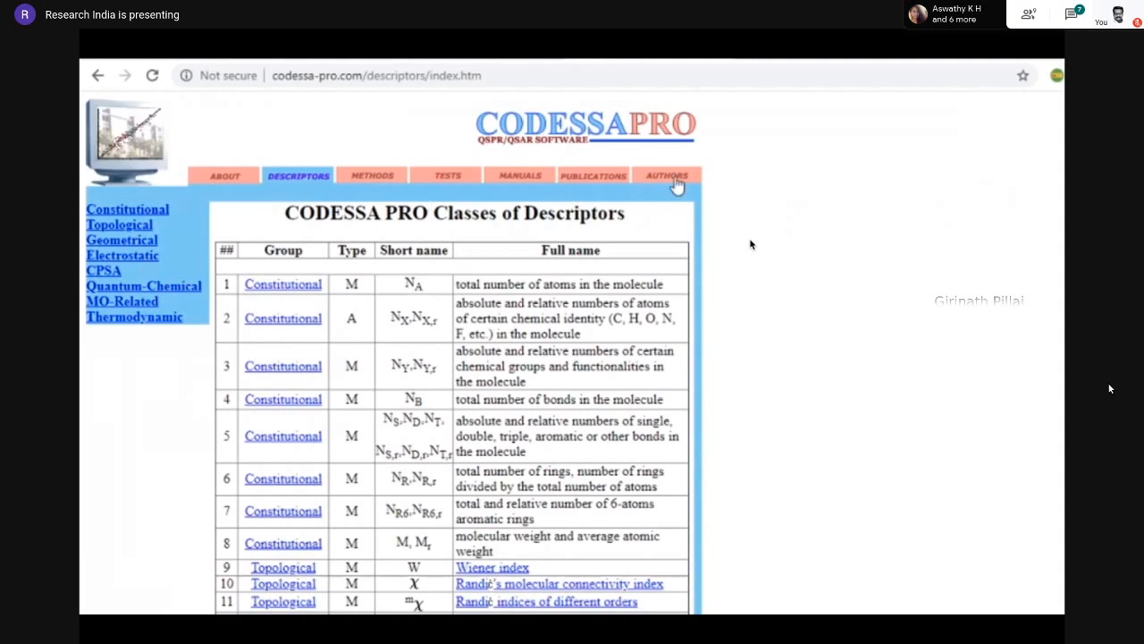
Check the Authors page, and examine the CODESSA PRO descriptor table from the constitutional to the thermodynamic entries
left_click(676, 179)
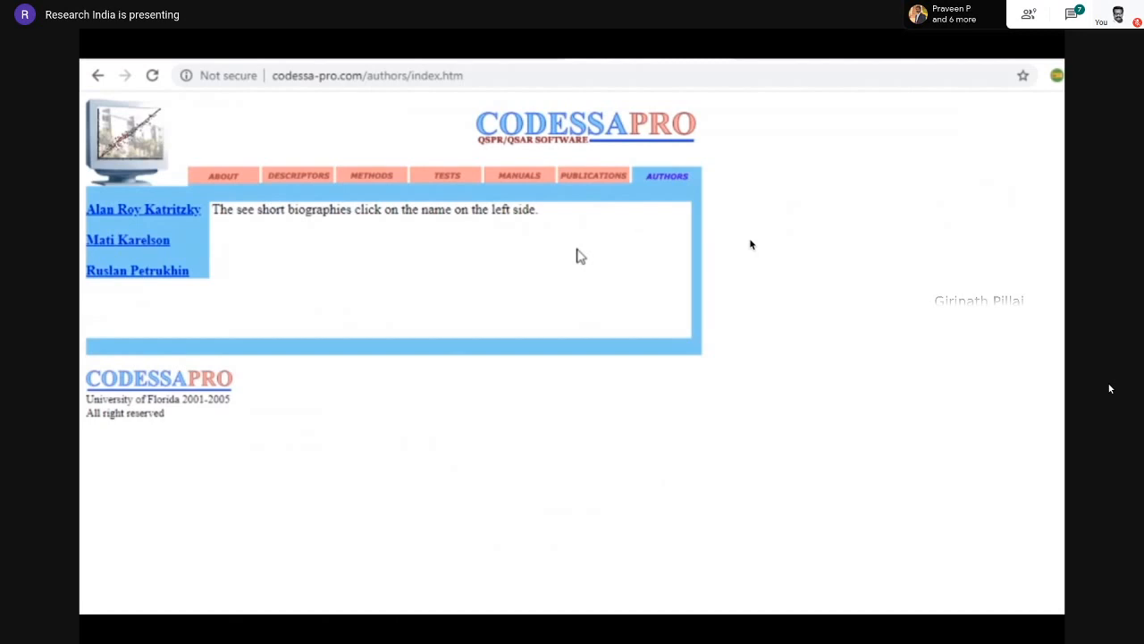
left_click(304, 173)
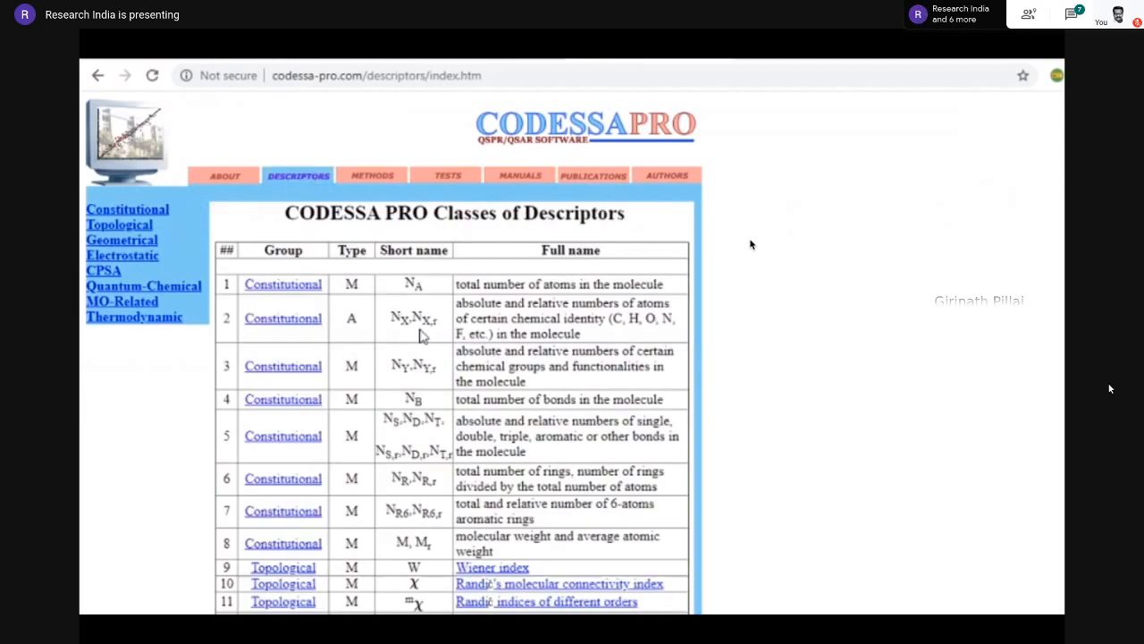
scroll(325, 223, "down", 2)
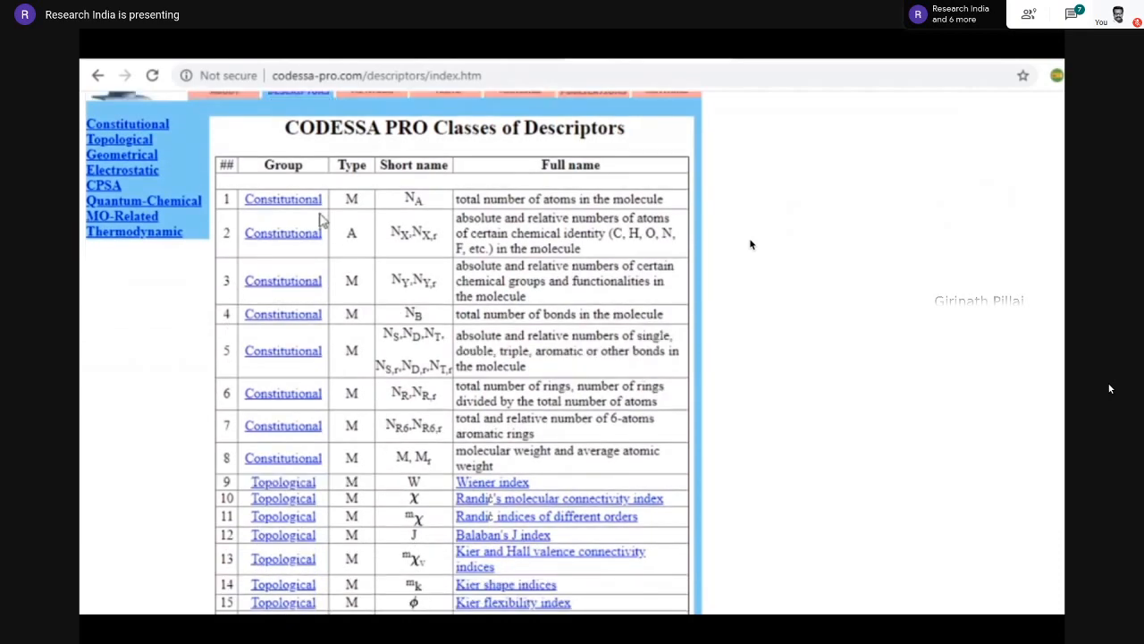
scroll(351, 344, "down", 6)
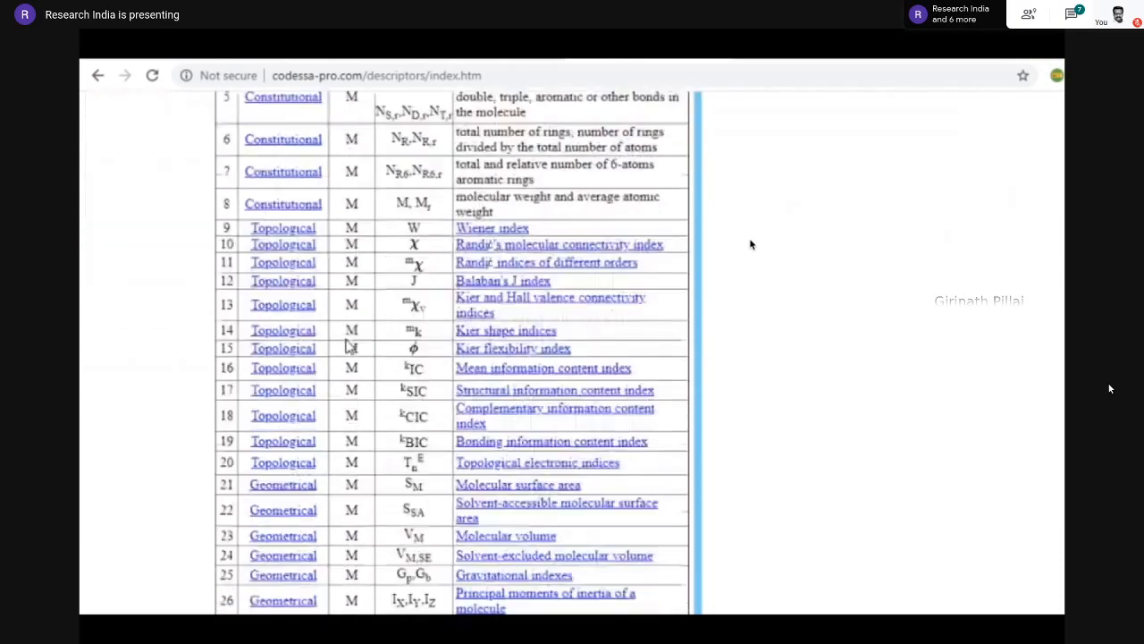
scroll(309, 405, "down", 4)
scroll(308, 407, "down", 3)
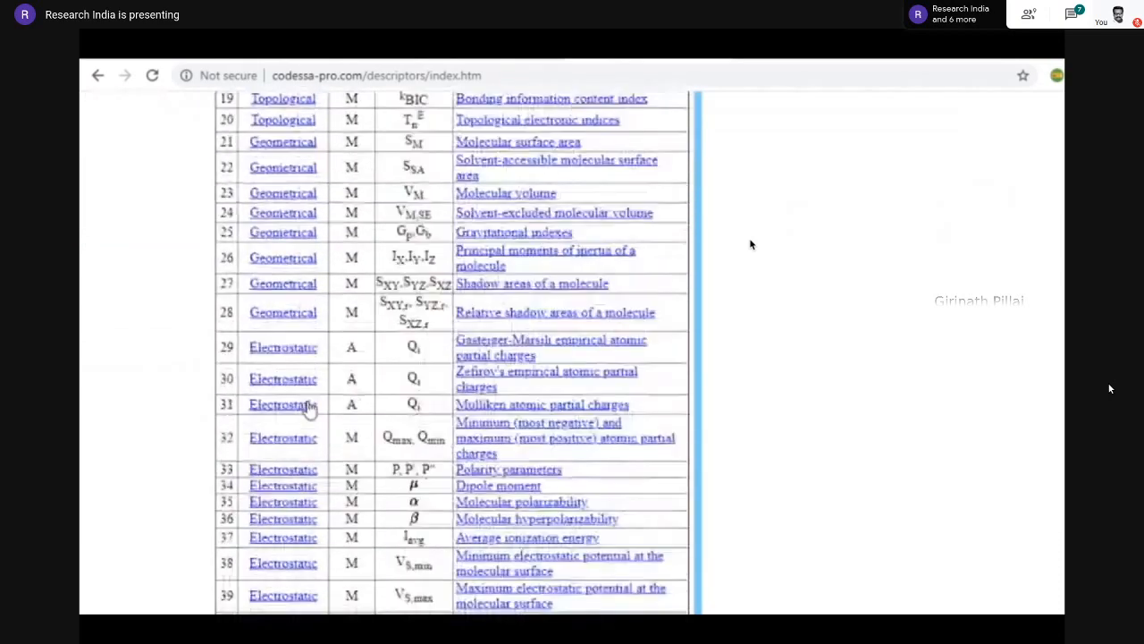
scroll(295, 435, "down", 6)
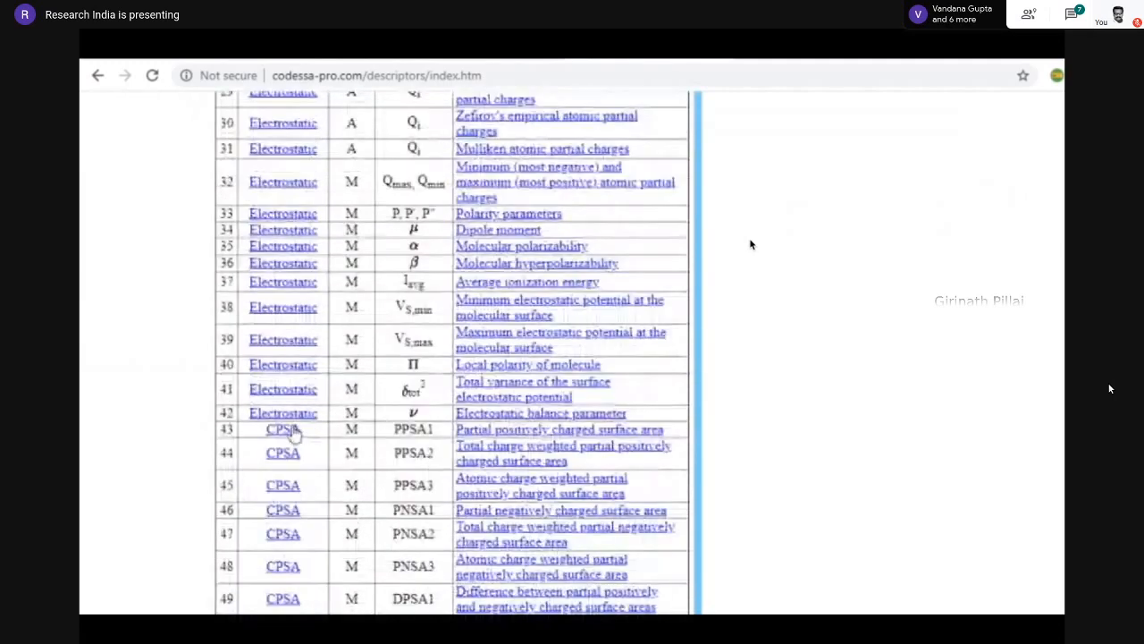
scroll(292, 433, "down", 4)
scroll(292, 432, "down", 6)
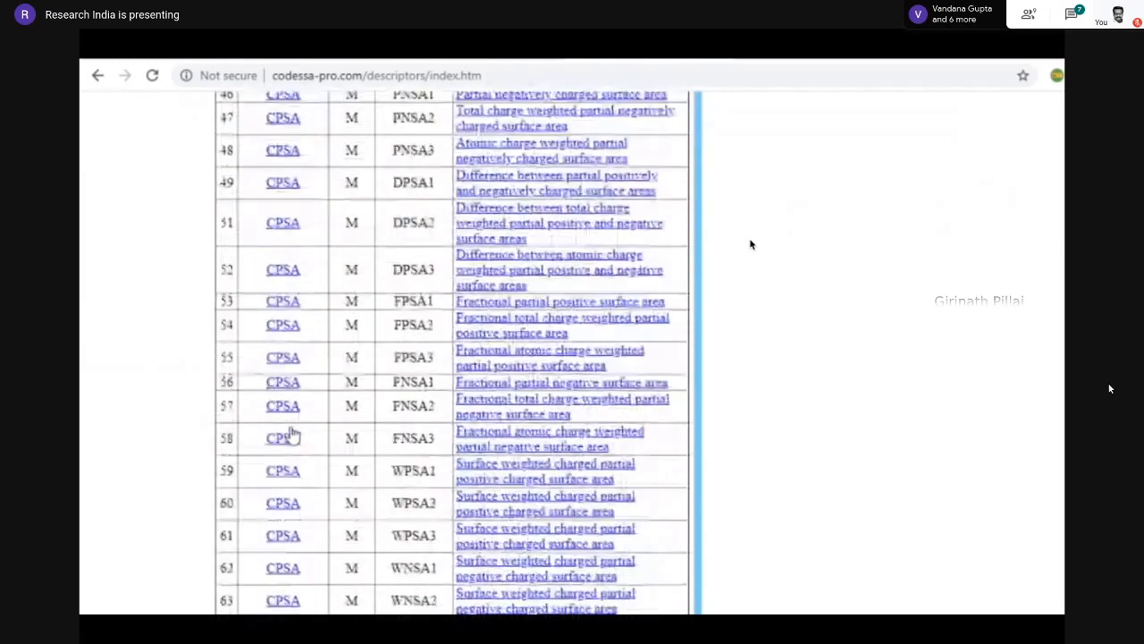
scroll(292, 432, "down", 18)
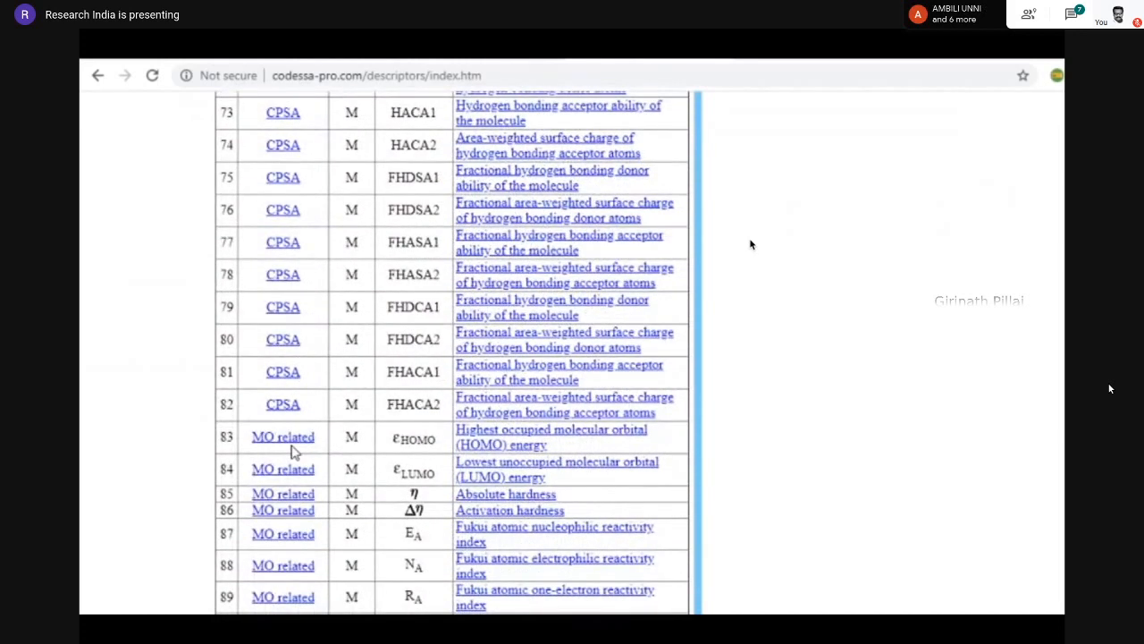
scroll(292, 451, "down", 6)
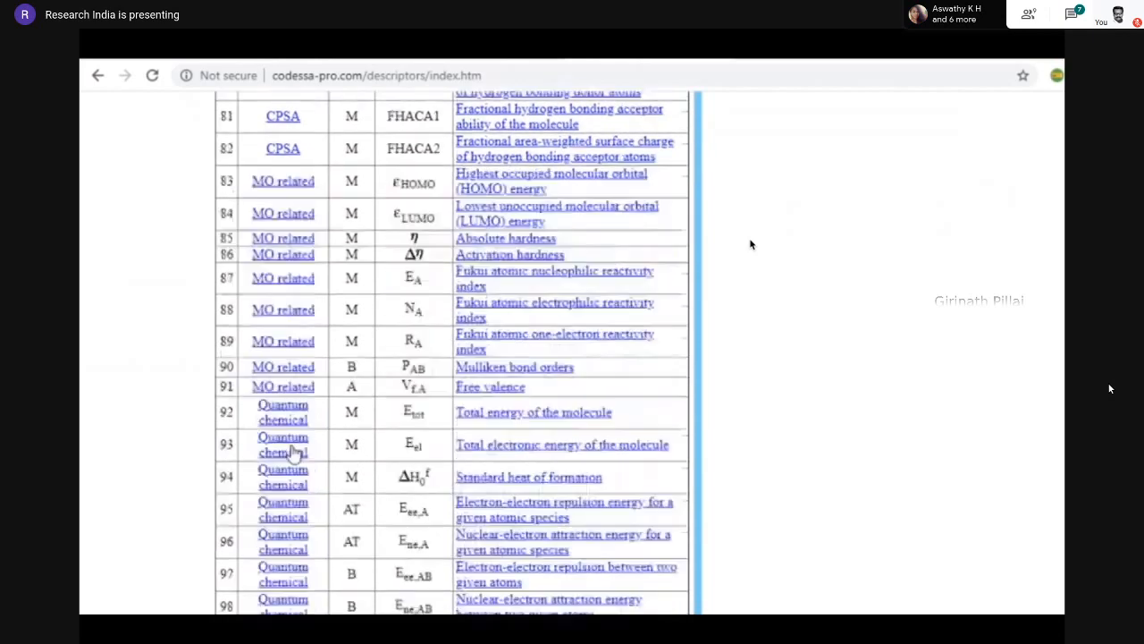
scroll(292, 452, "down", 10)
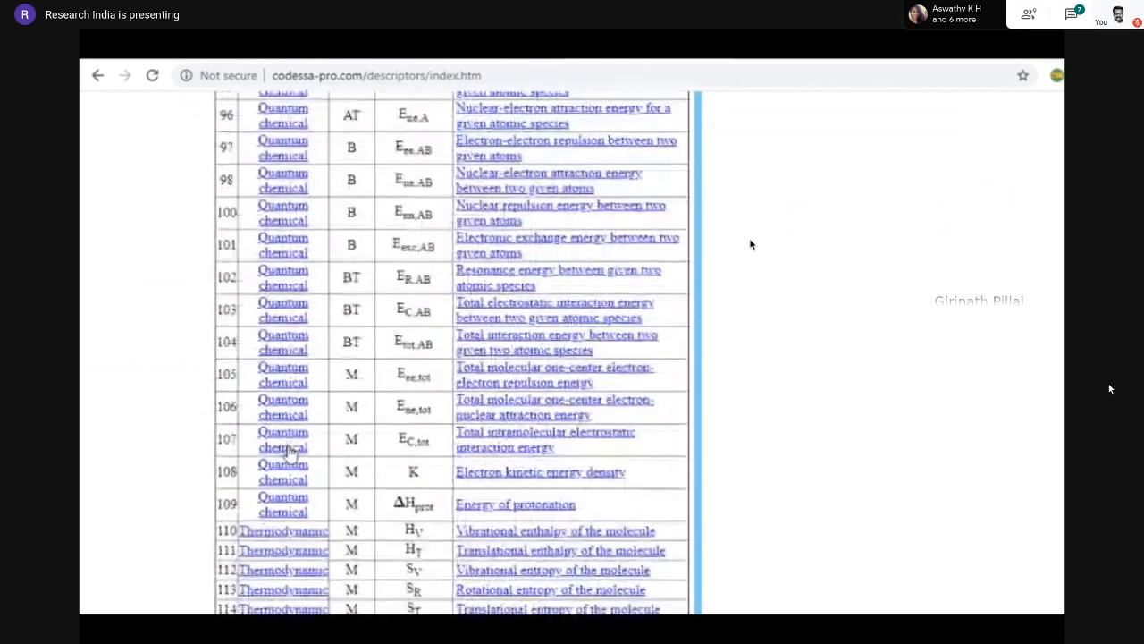
scroll(292, 451, "down", 3)
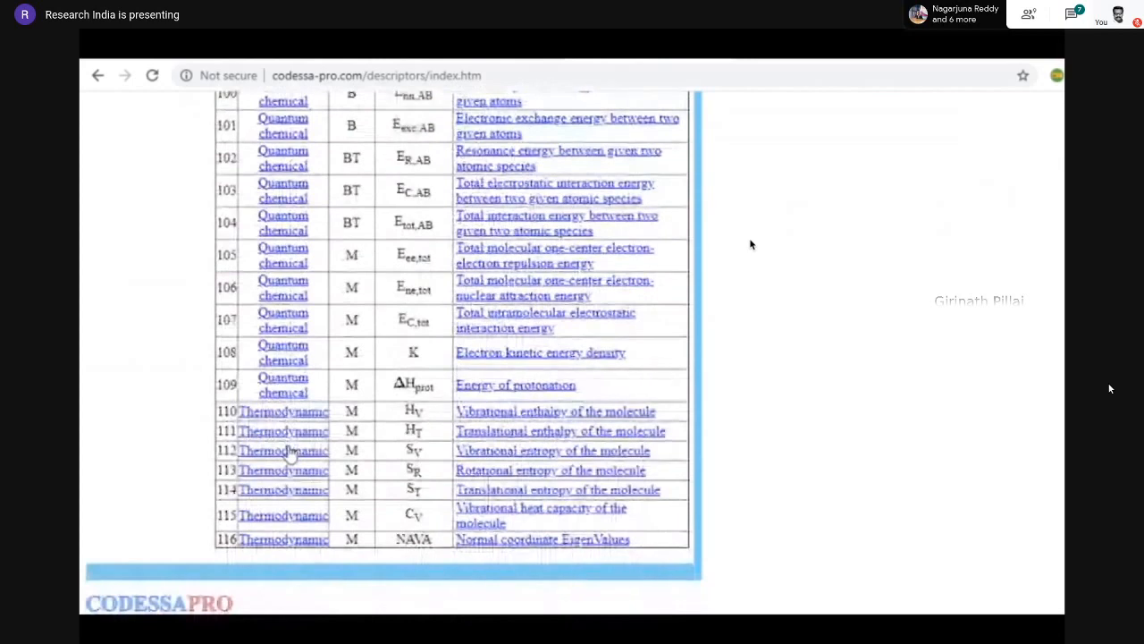
Go back over the descriptor table to its beginning and open the CODESSA PRO manuals
scroll(273, 433, "up", 20)
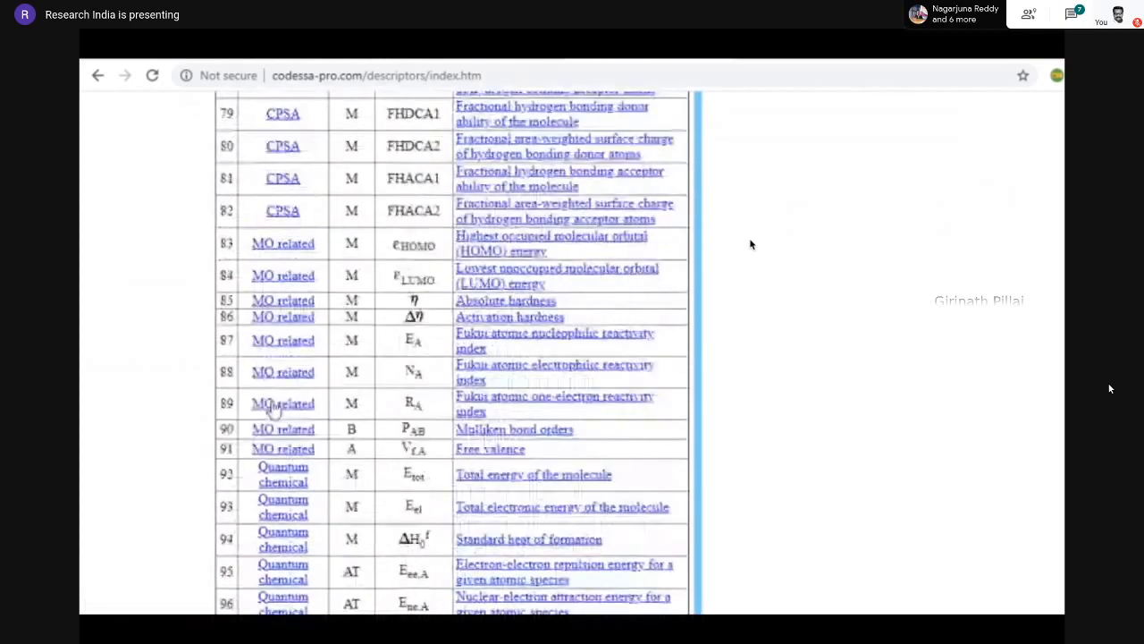
scroll(275, 379, "up", 15)
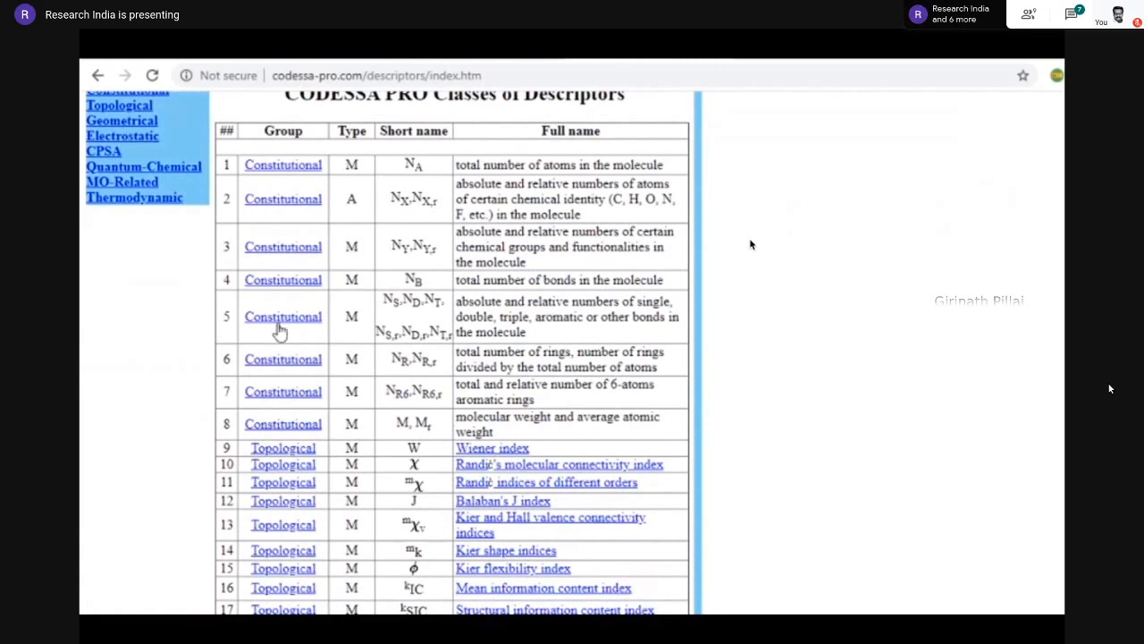
scroll(271, 282, "up", 1)
scroll(272, 283, "up", 1)
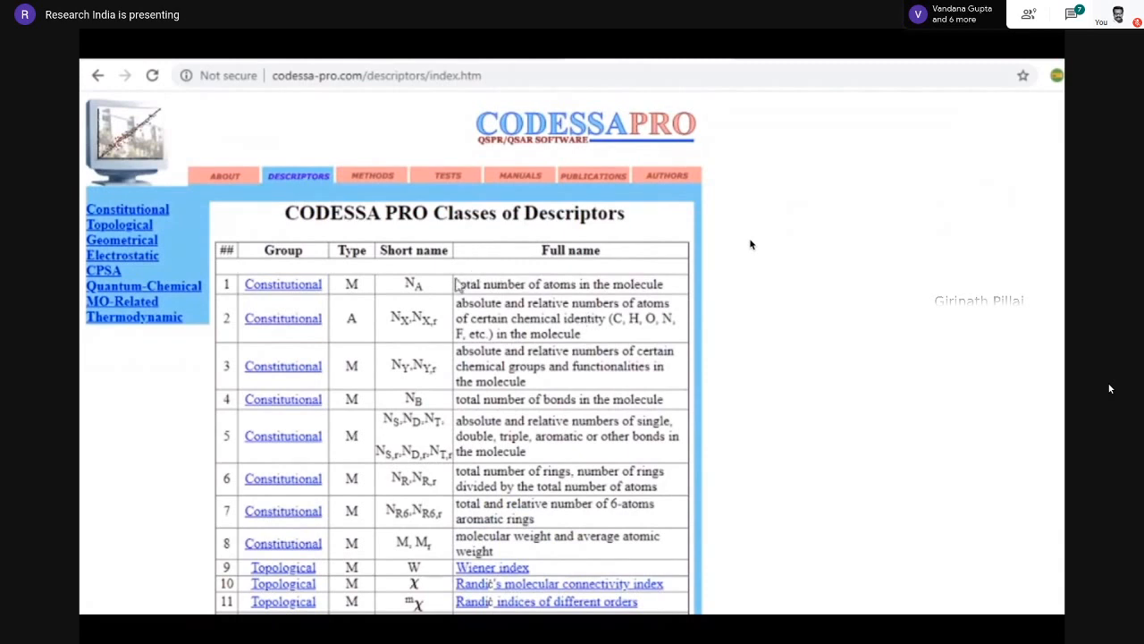
left_click(518, 176)
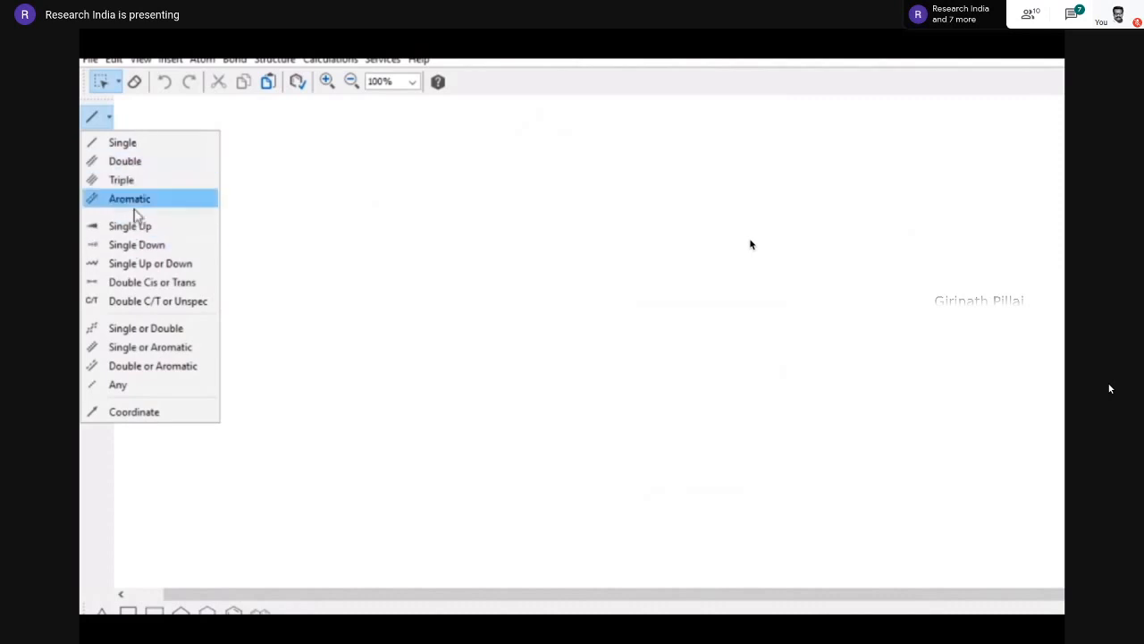
Examine the available file, editing, insertion, structure and calculation commands, including the Conformation calculations
left_click(218, 197)
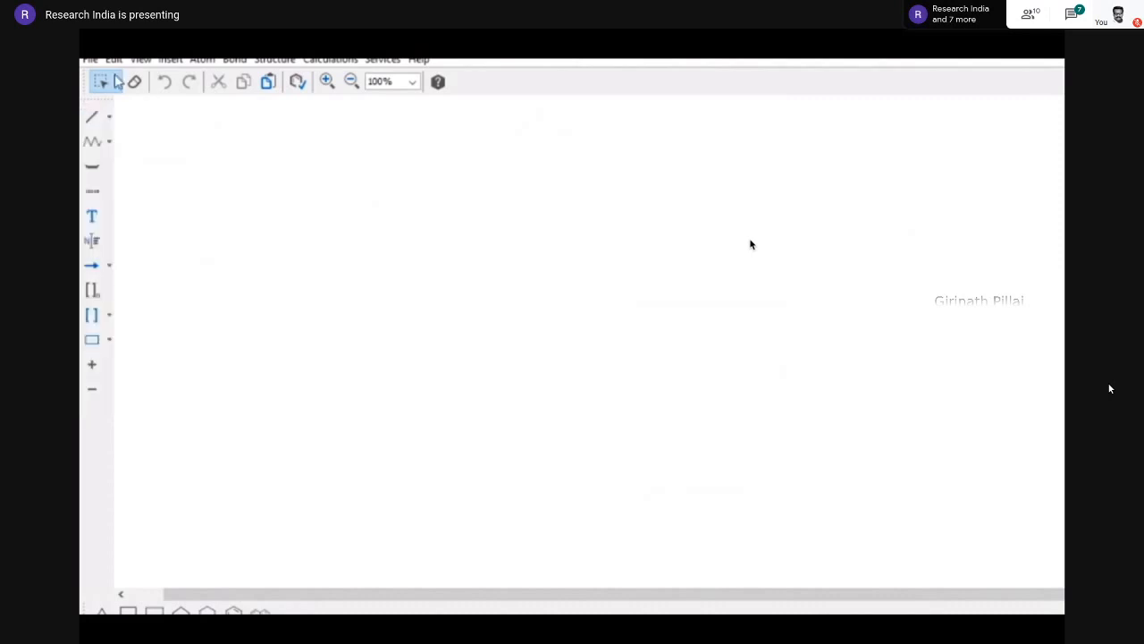
left_click(89, 60)
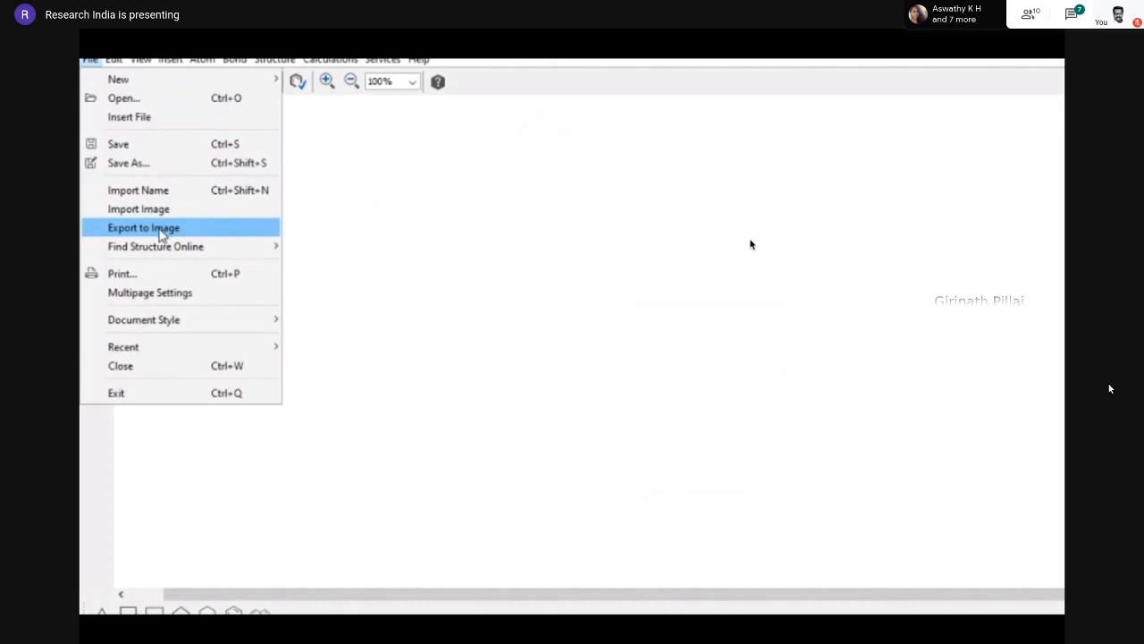
mouse_move(119, 63)
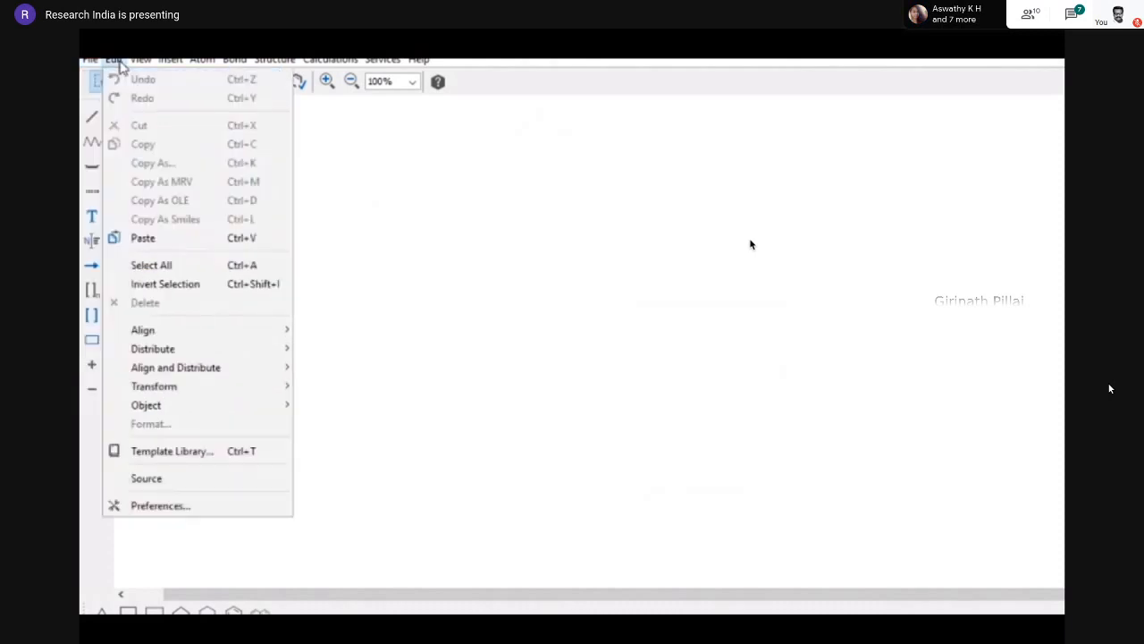
mouse_move(166, 63)
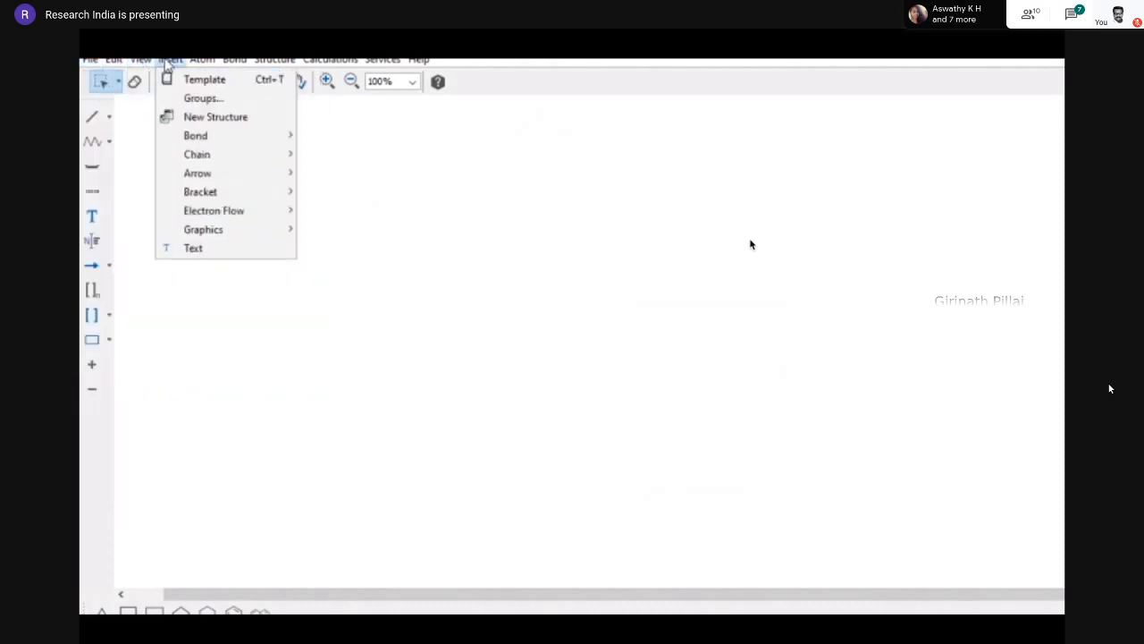
mouse_move(275, 63)
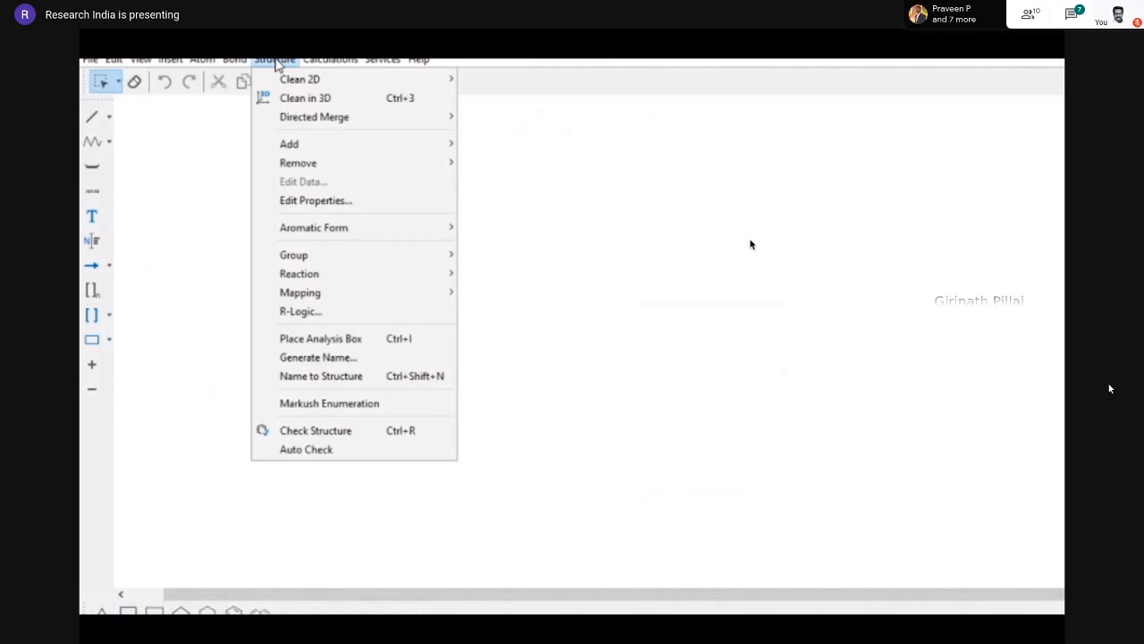
mouse_move(329, 157)
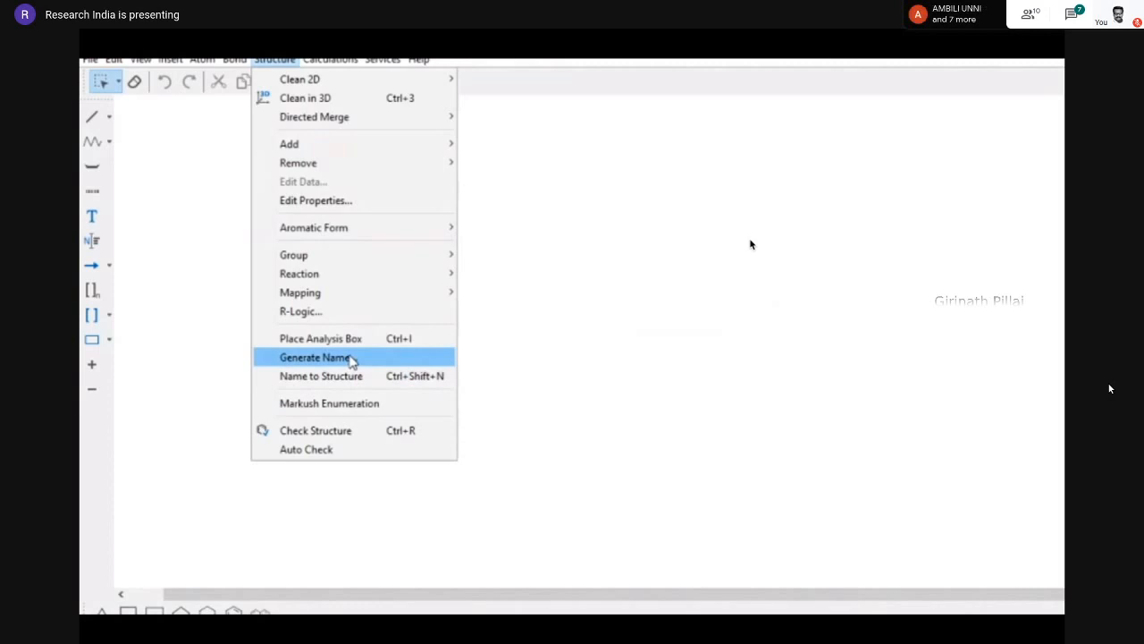
mouse_move(364, 304)
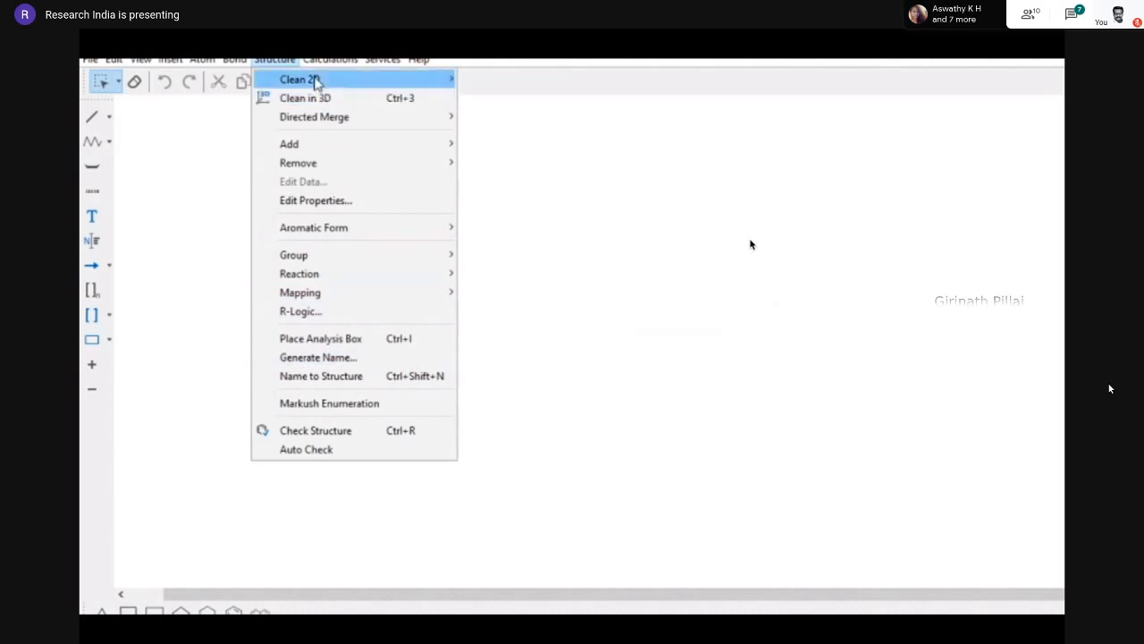
mouse_move(328, 65)
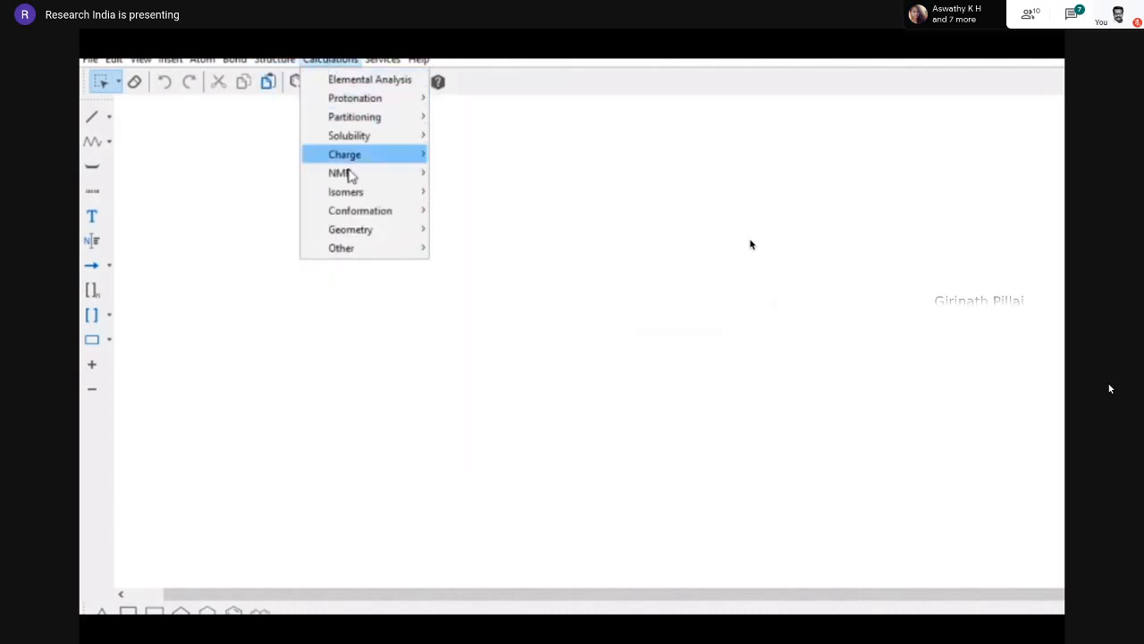
mouse_move(352, 215)
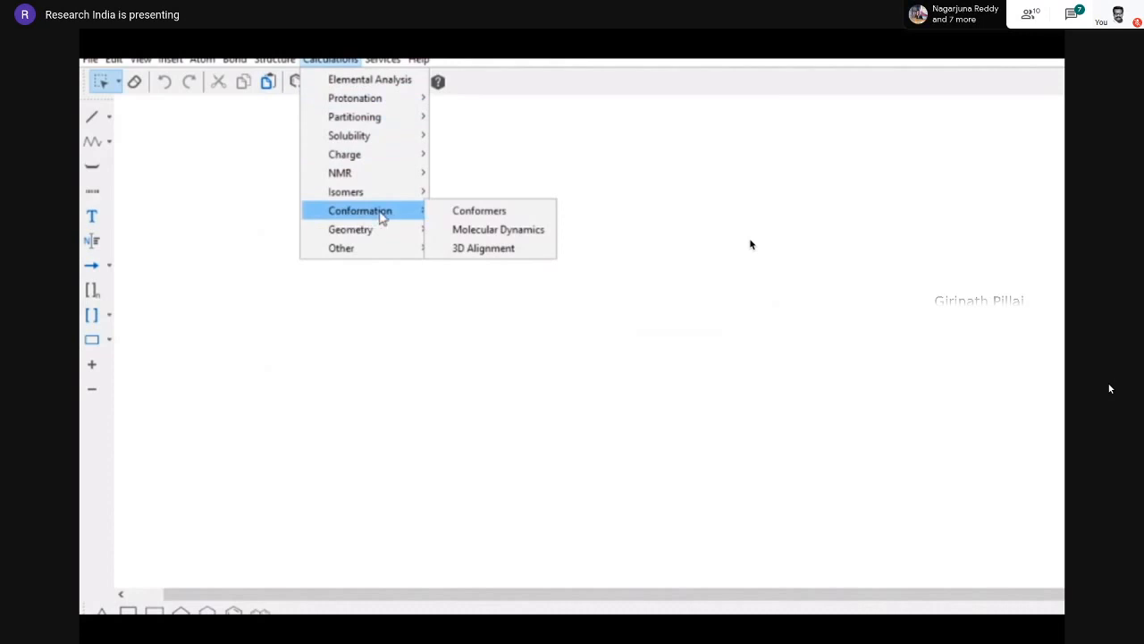
left_click(304, 325)
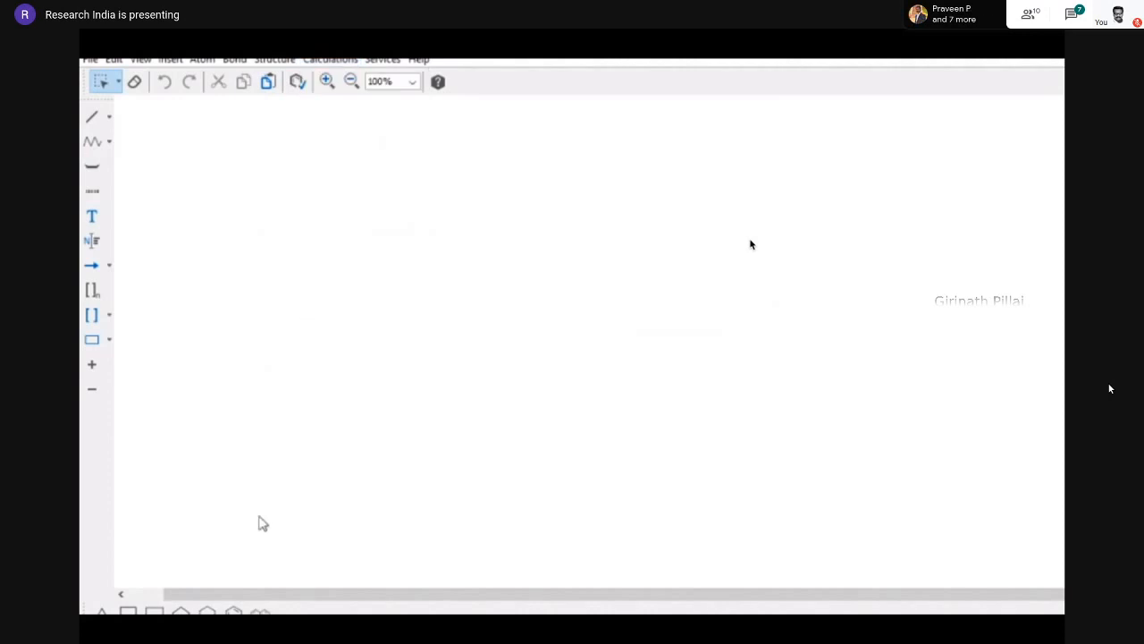
Place a six-membered ring on the empty canvas and convert three alternating bonds to double bonds to form benzene
left_click(206, 612)
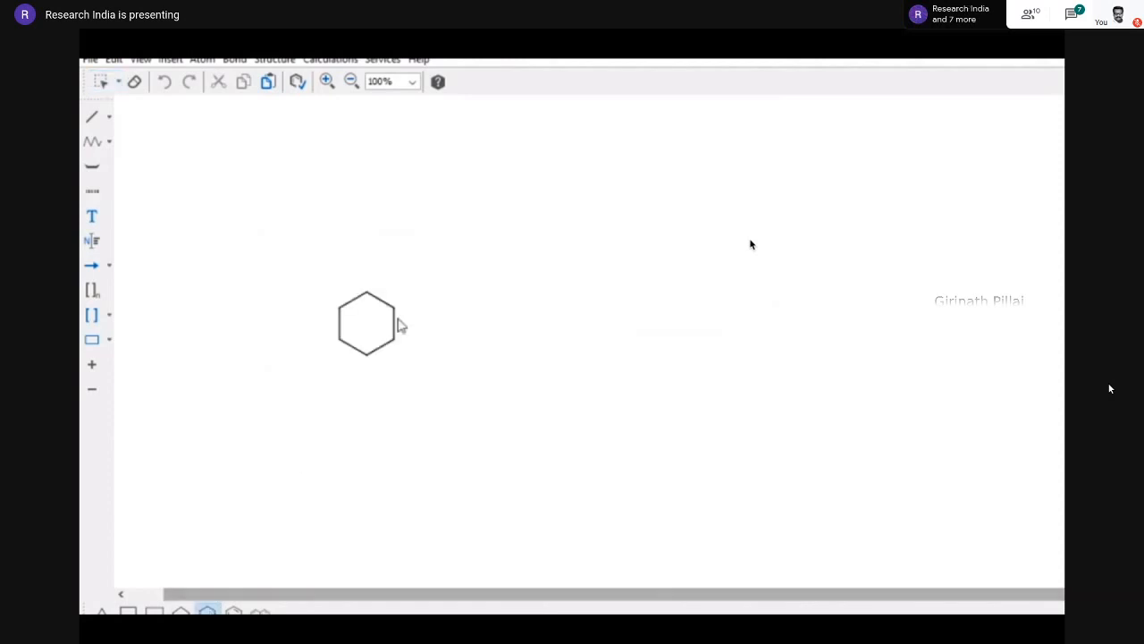
left_click(526, 282)
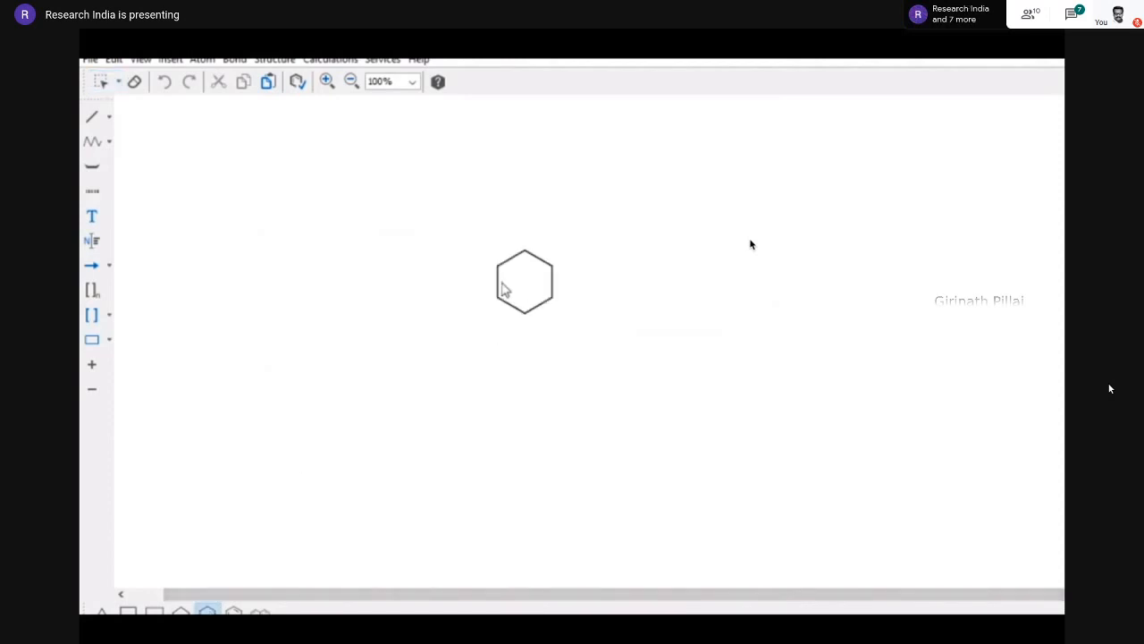
left_click(91, 116)
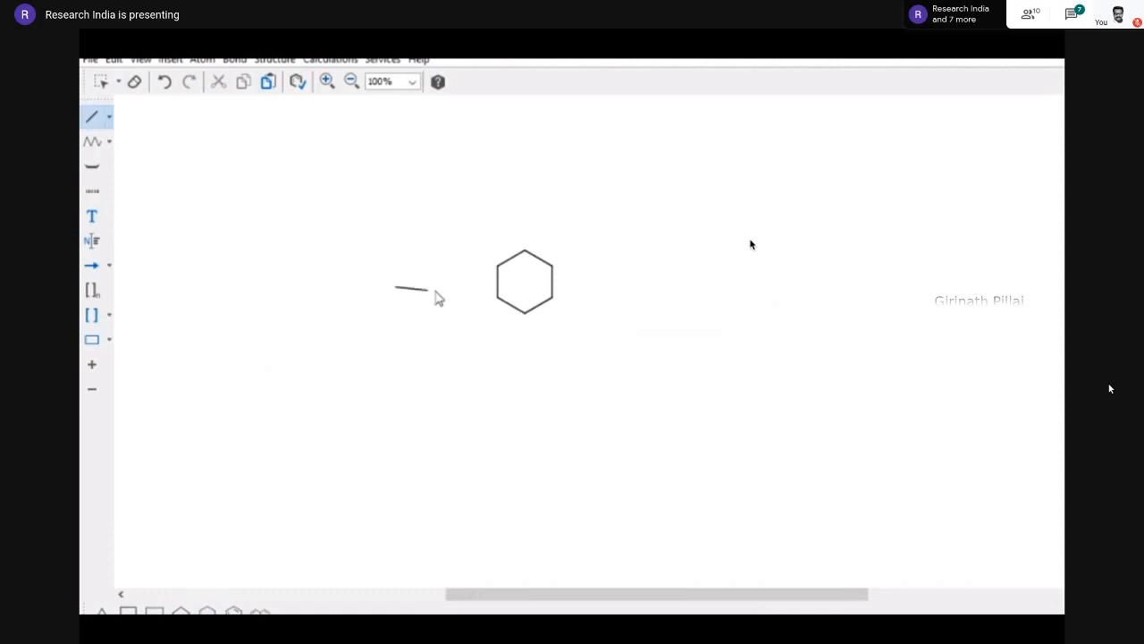
left_click(536, 266)
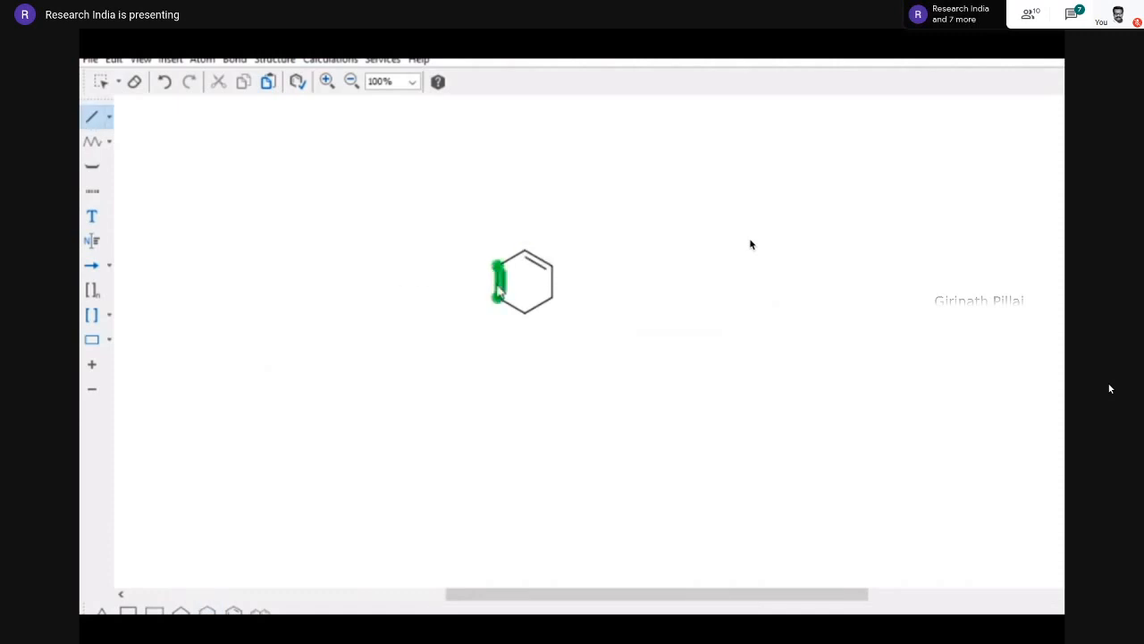
left_click(498, 282)
left_click(539, 308)
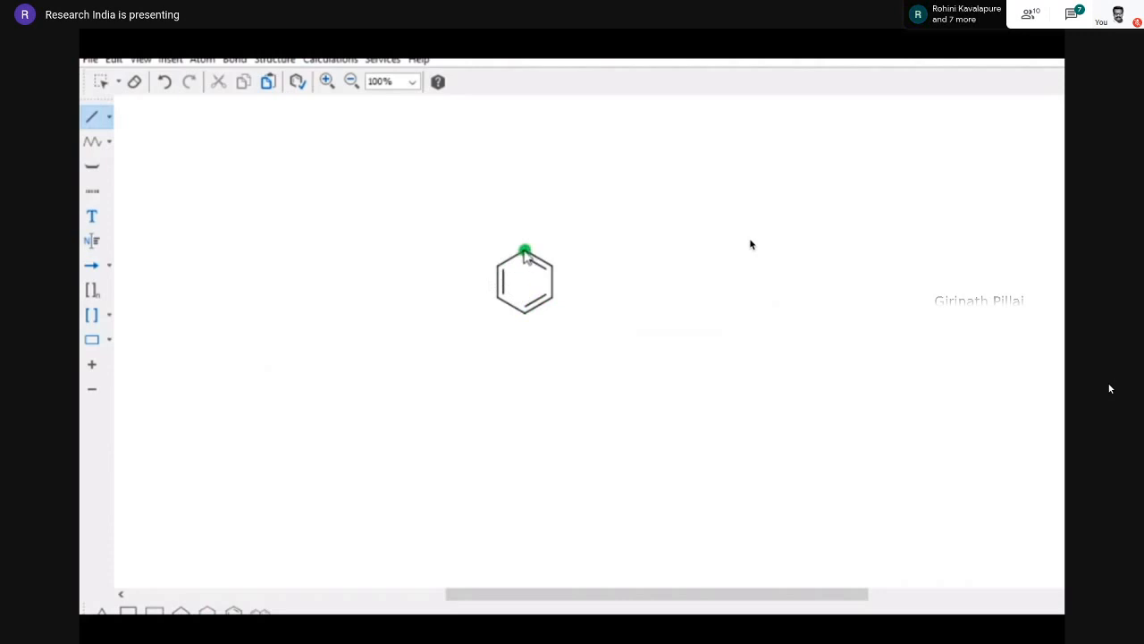
Attach an OH group to the uppermost carbon of the benzene ring
left_click(525, 252)
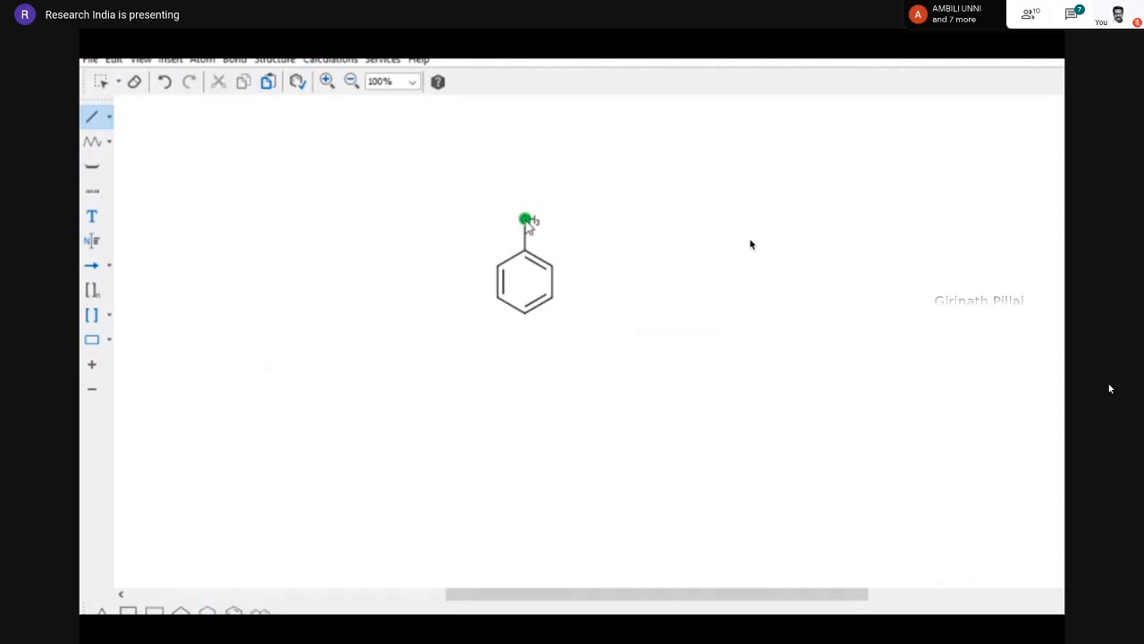
type("OH")
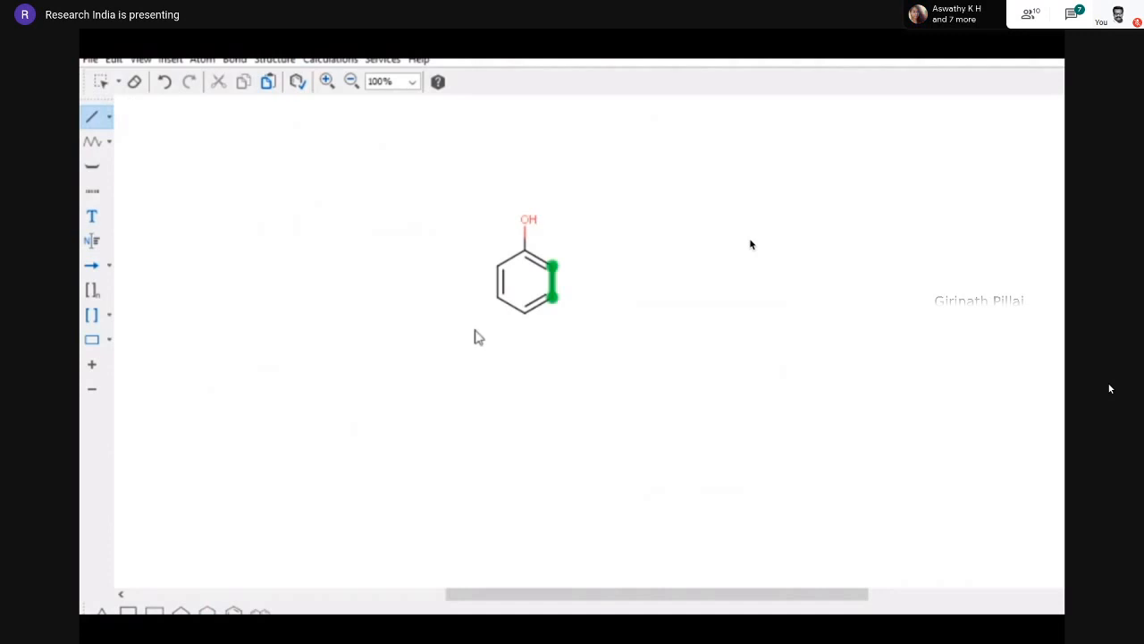
Fuse a six-membered ring to the benzene's right-hand bond and convert its upper and lower outer slanted bonds to double bonds
left_click(206, 612)
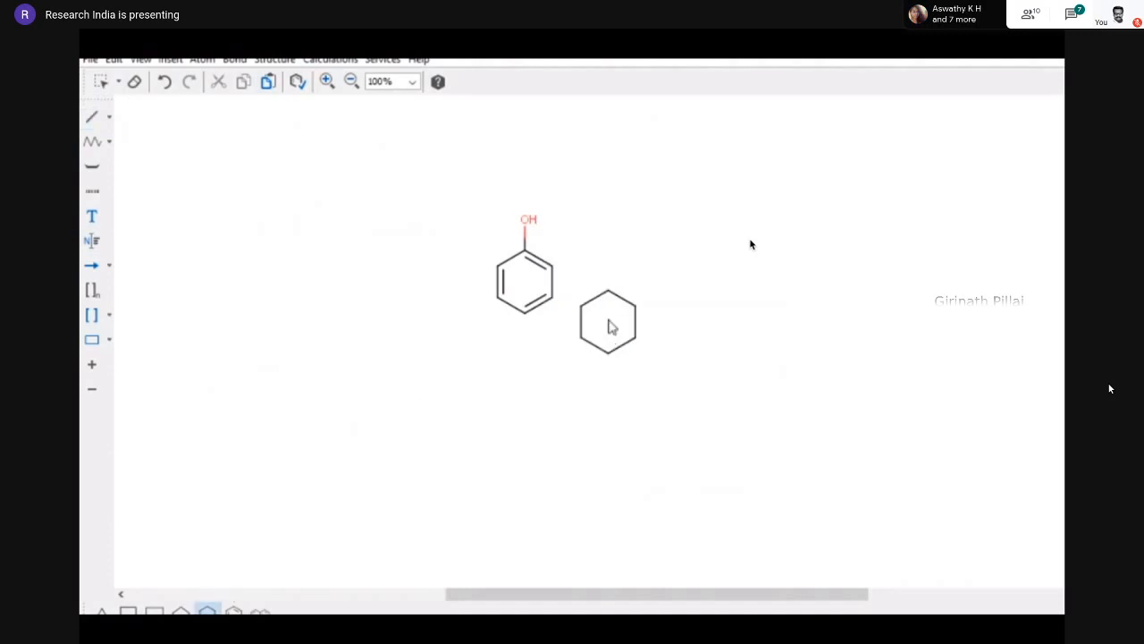
left_click(582, 288)
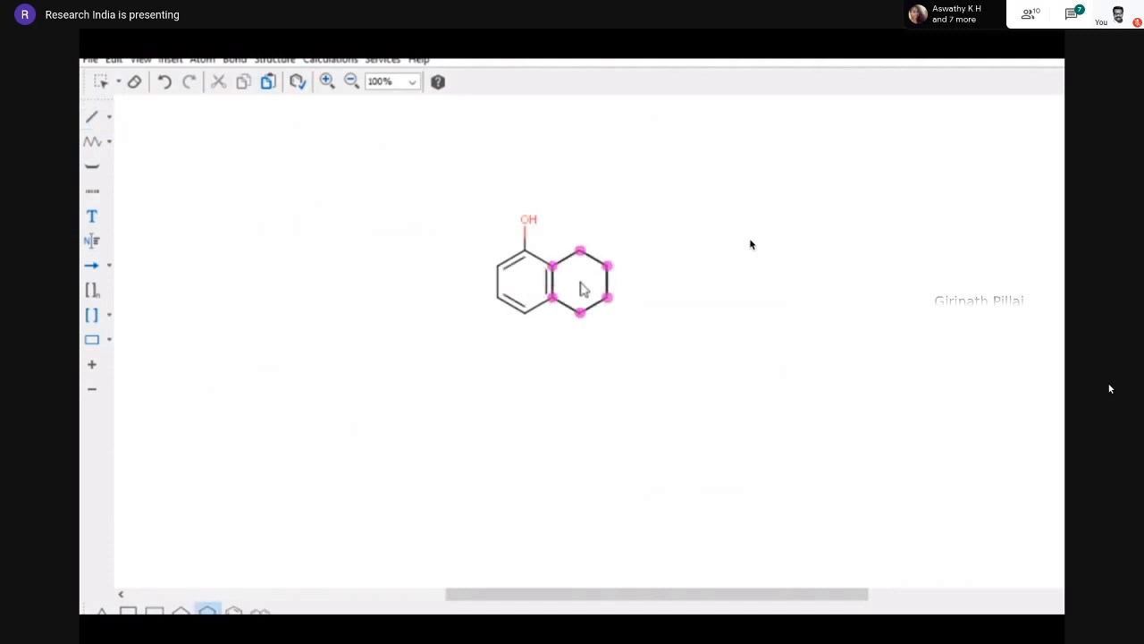
left_click(92, 116)
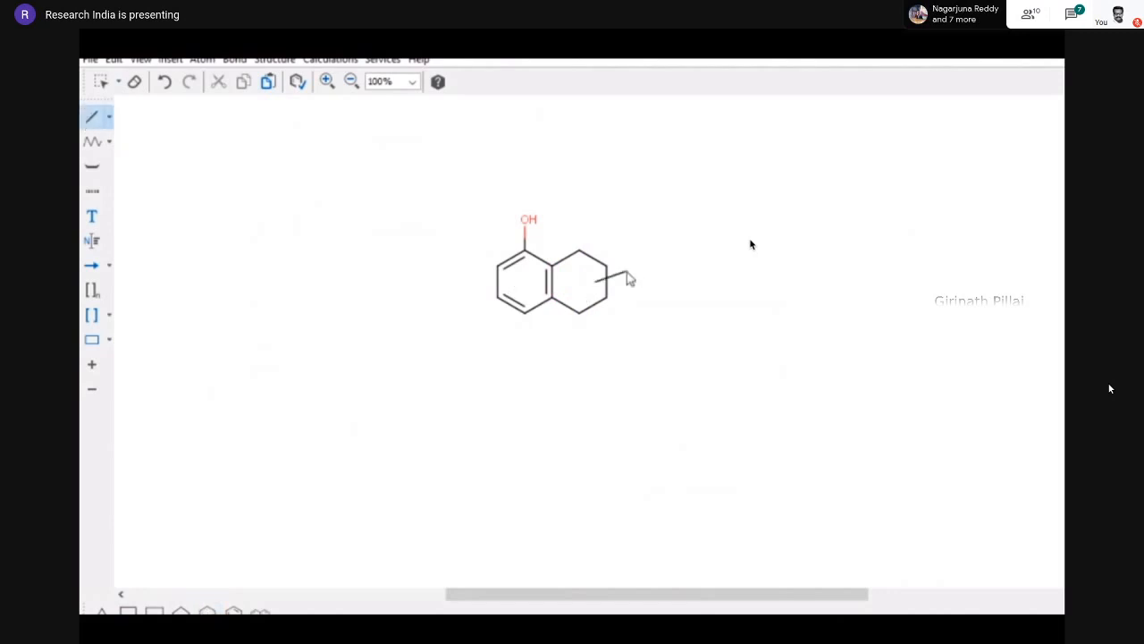
left_click(594, 258)
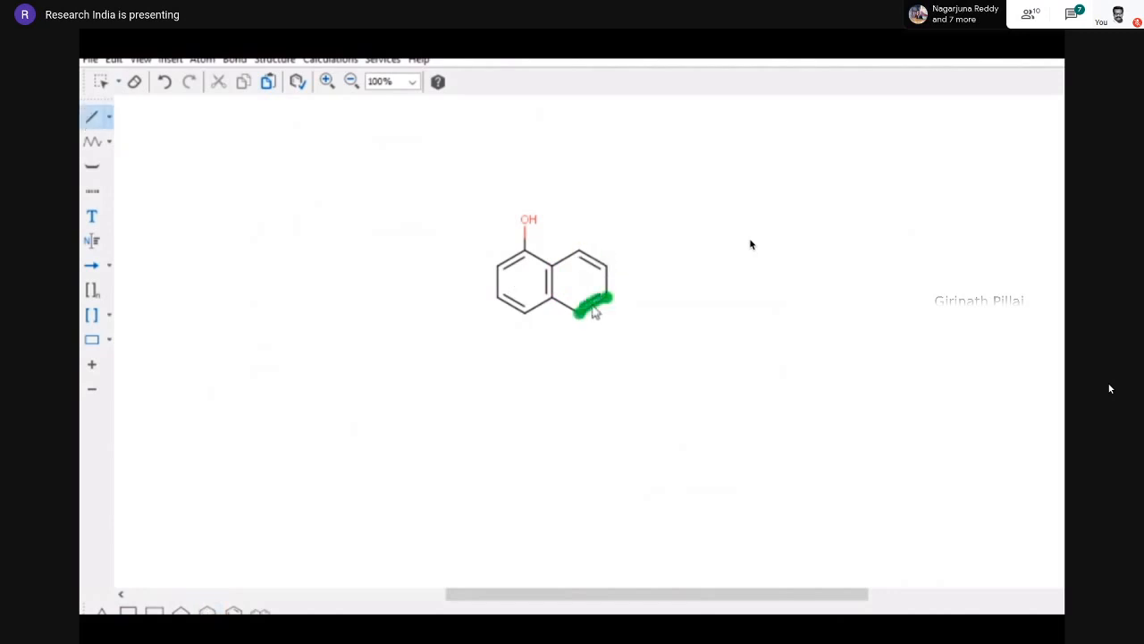
left_click(593, 309)
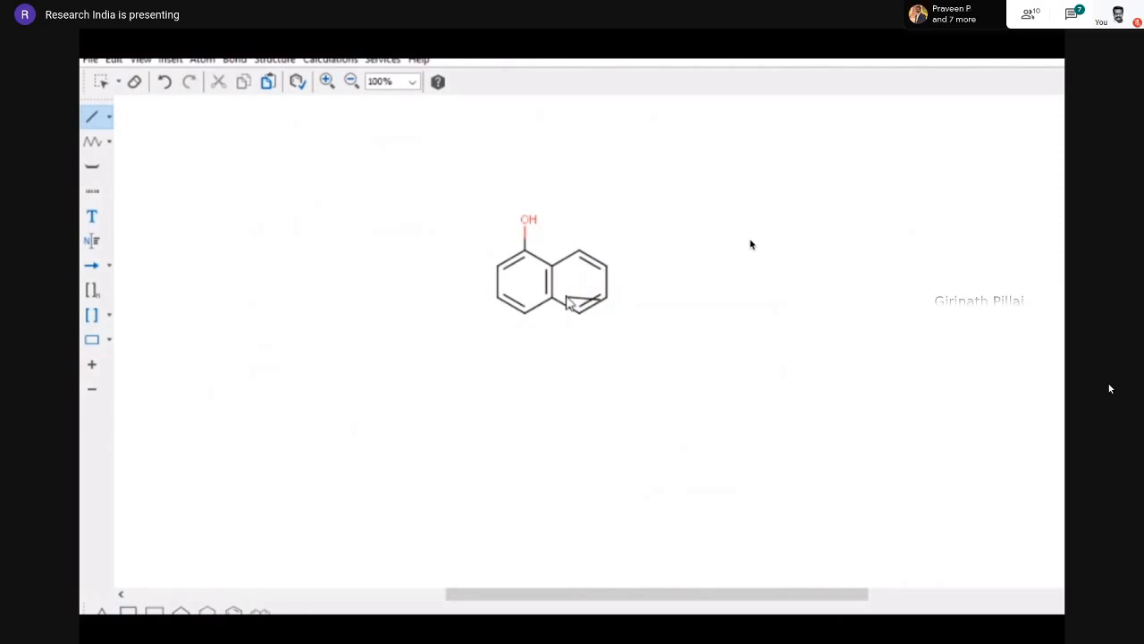
Attach a fluorine atom to the second ring's uppermost carbon and start a single bond outward from its lower-right carbon
left_click(581, 251)
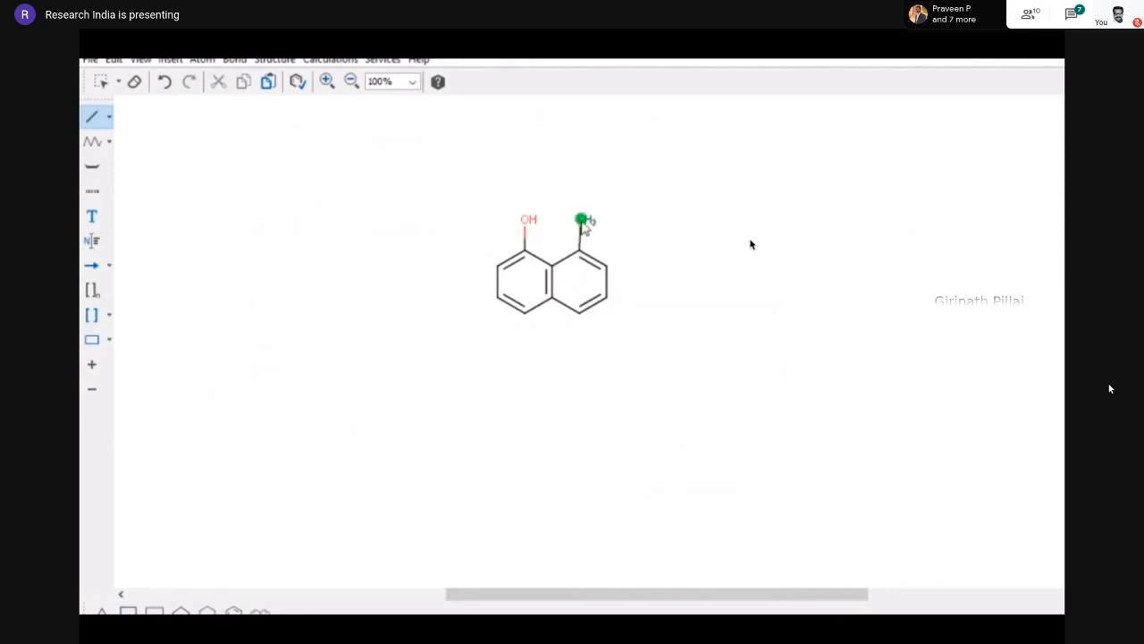
type("F")
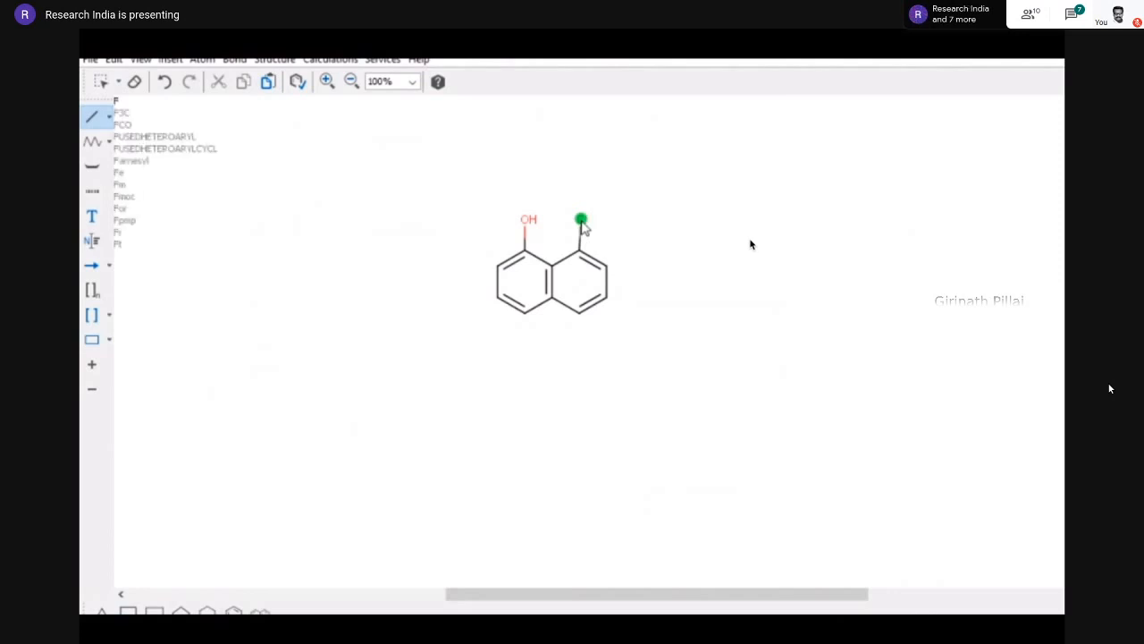
left_click(608, 300)
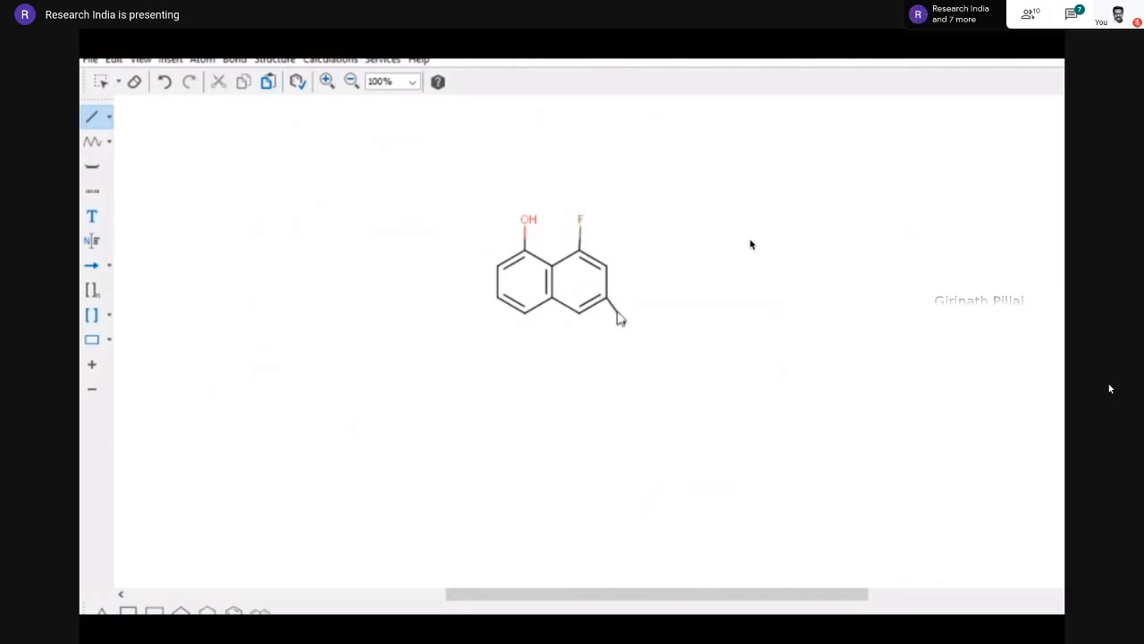
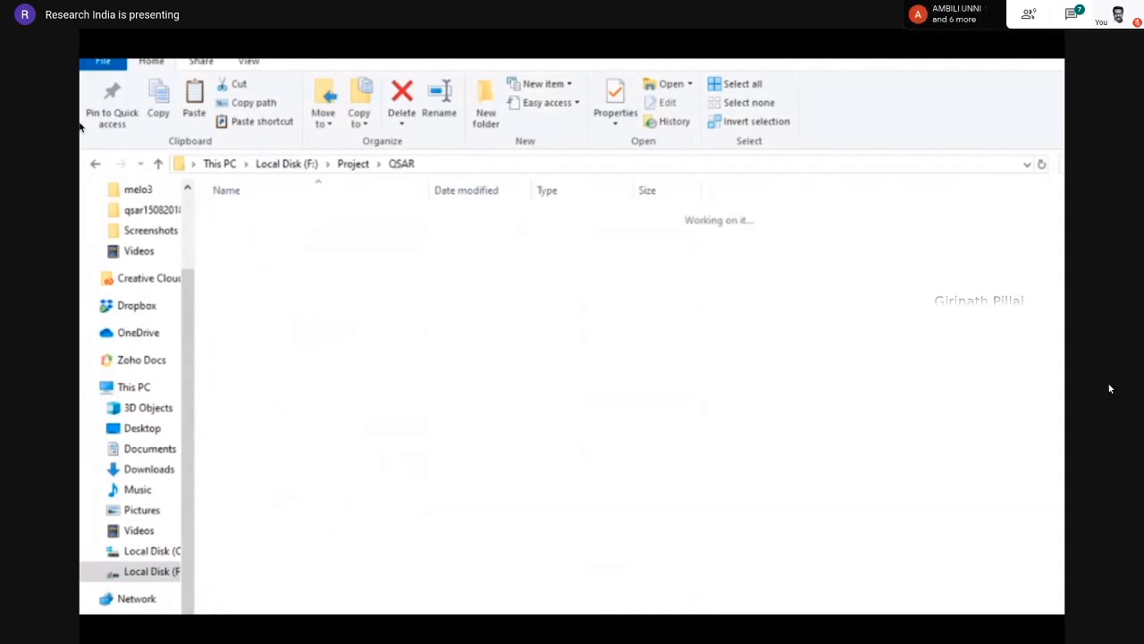
Search the CodessaPro folder for demo and open the Demo-QSAR folder
double_click(277, 272)
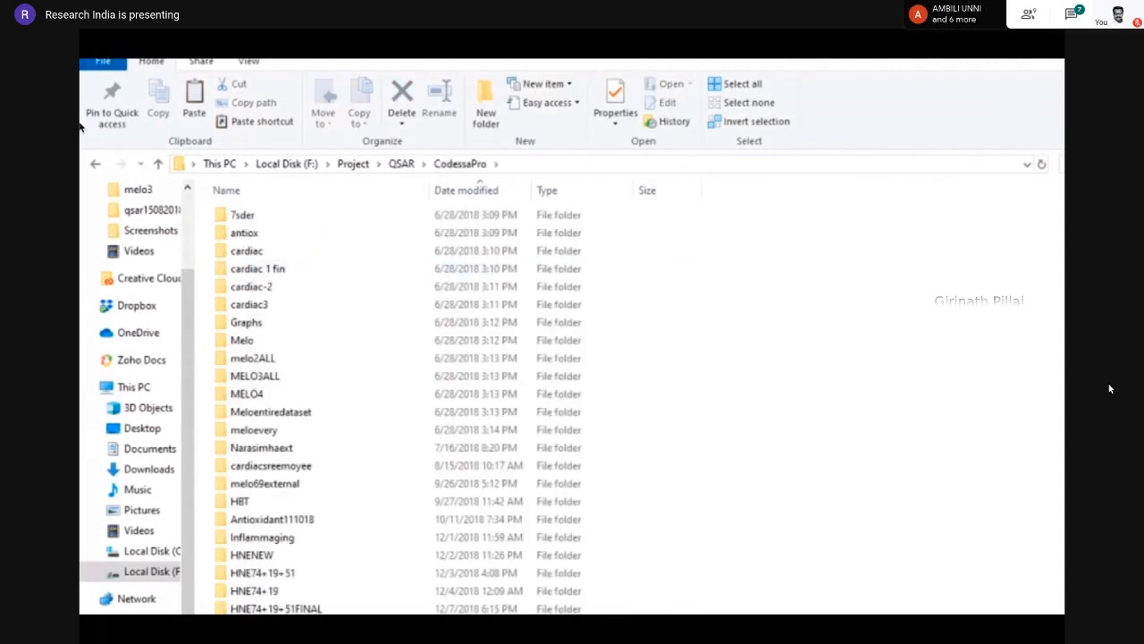
left_click(1063, 164)
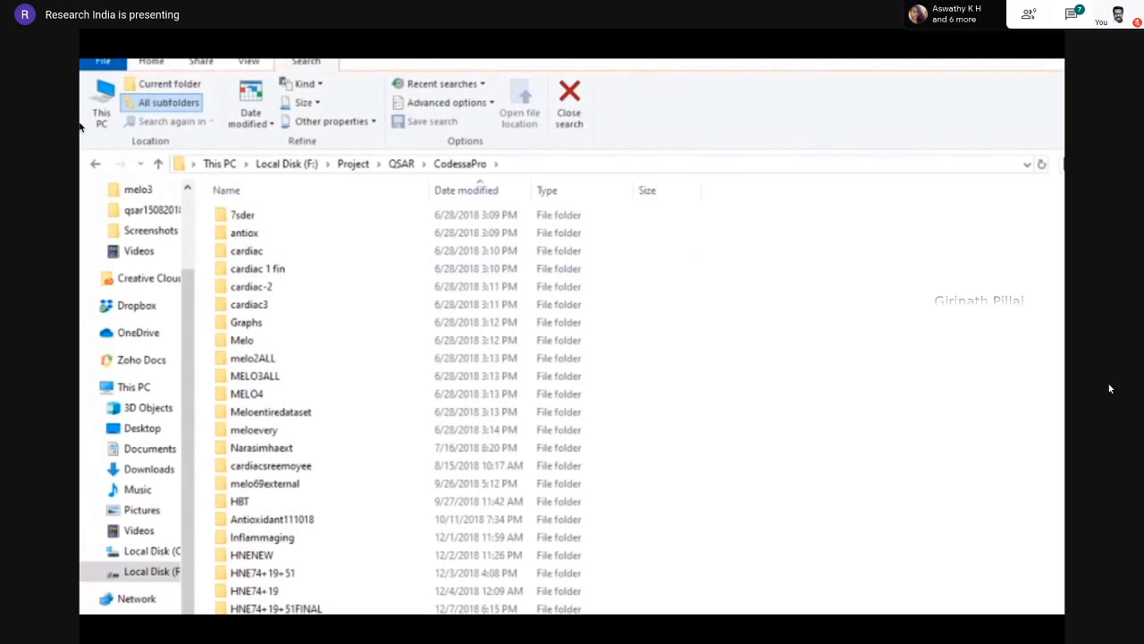
type("d")
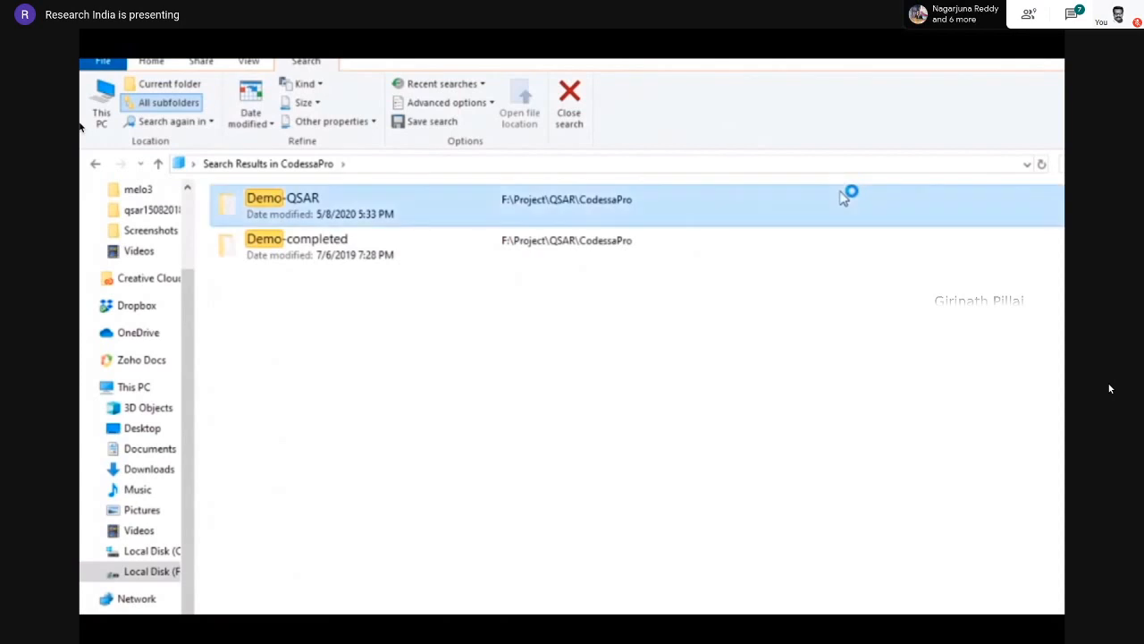
double_click(845, 196)
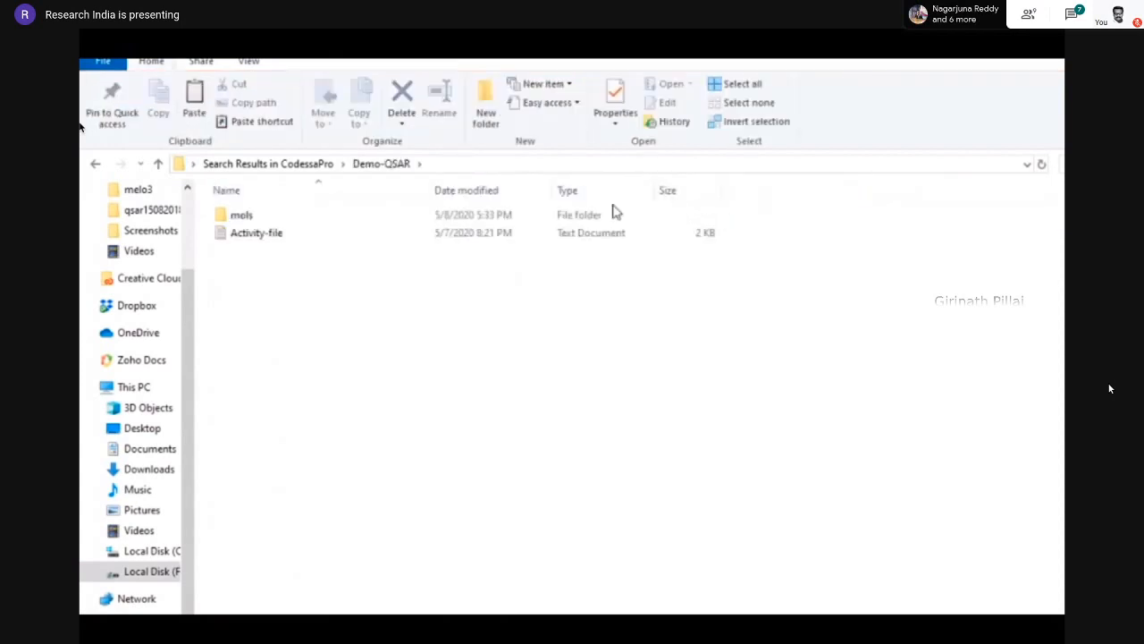
Look through the MOL structure files in the mols folder and return to the Demo-QSAR folder
left_click(527, 220)
double_click(527, 220)
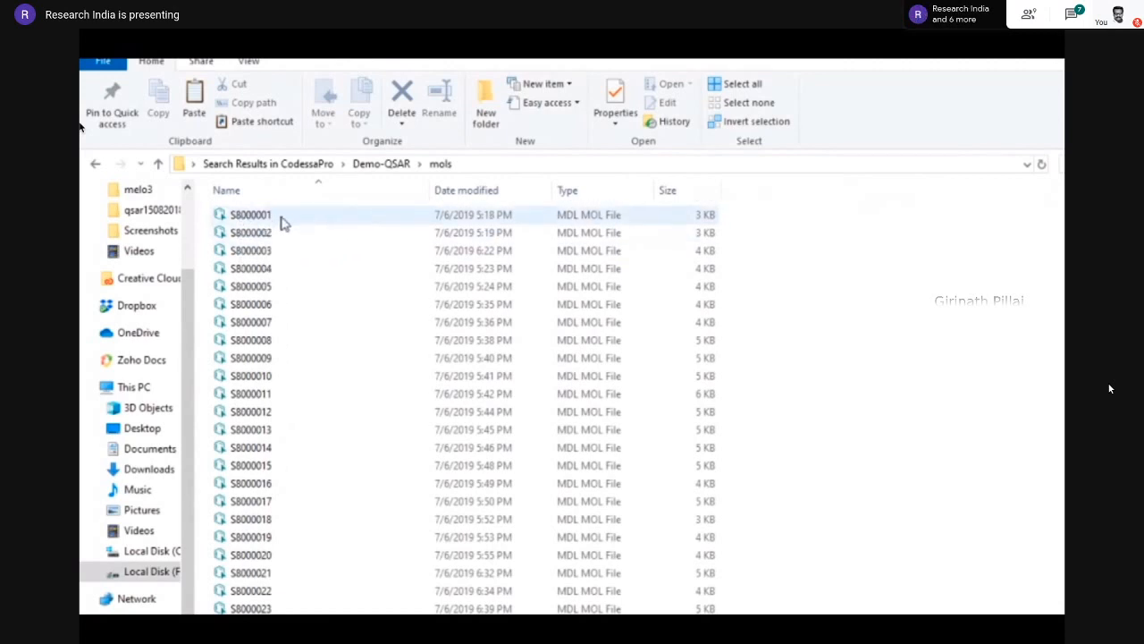
scroll(287, 224, "down", 9)
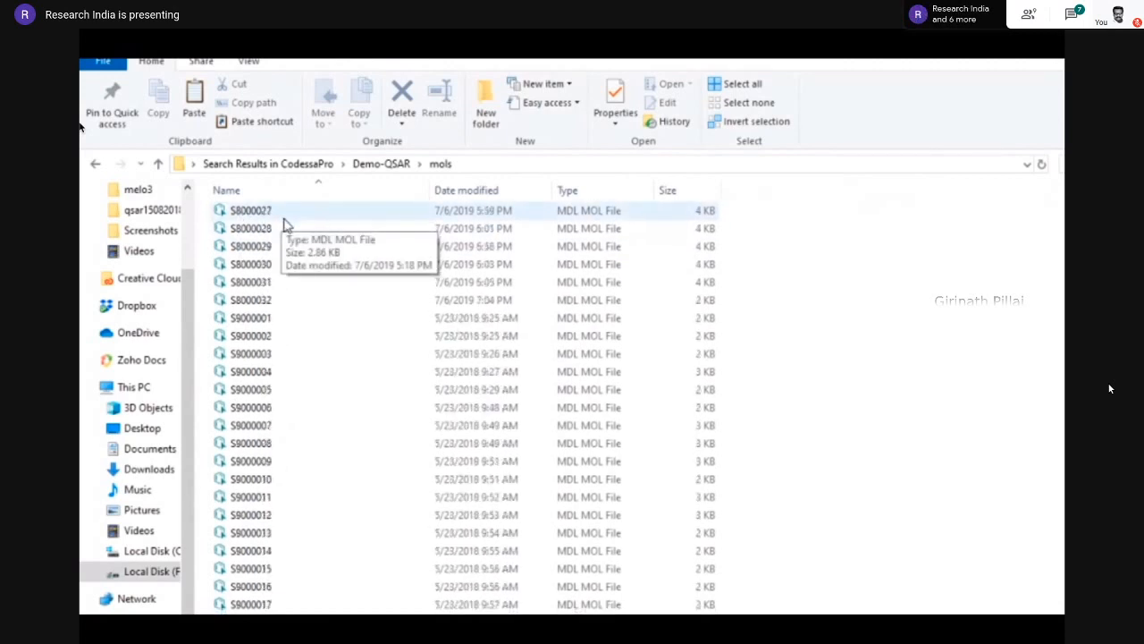
scroll(289, 268, "up", 3)
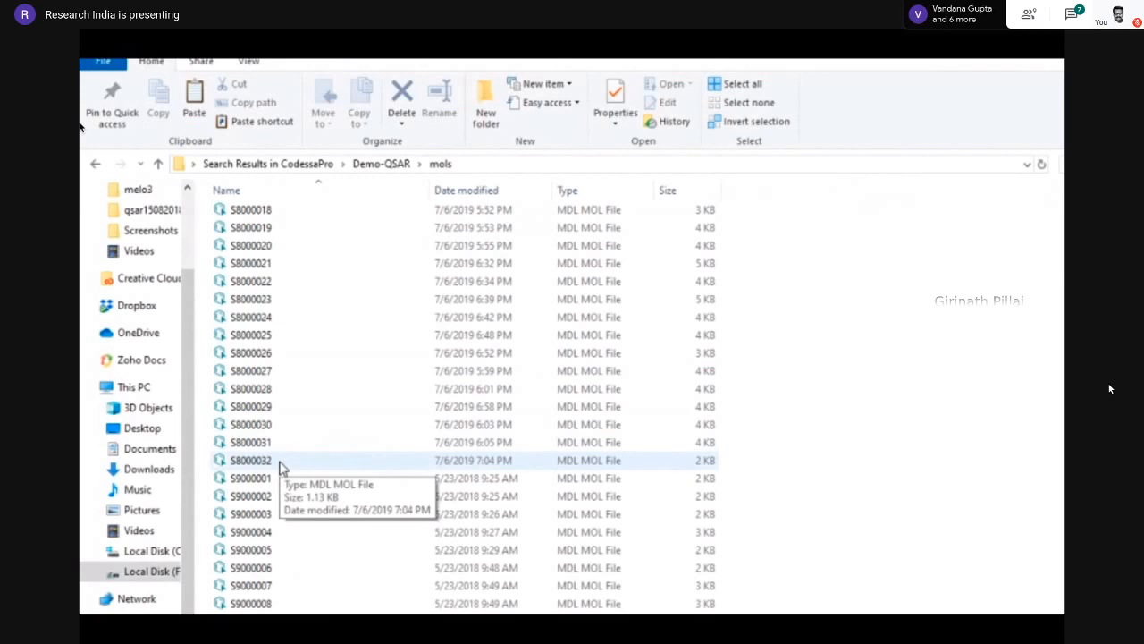
scroll(286, 488, "down", 9)
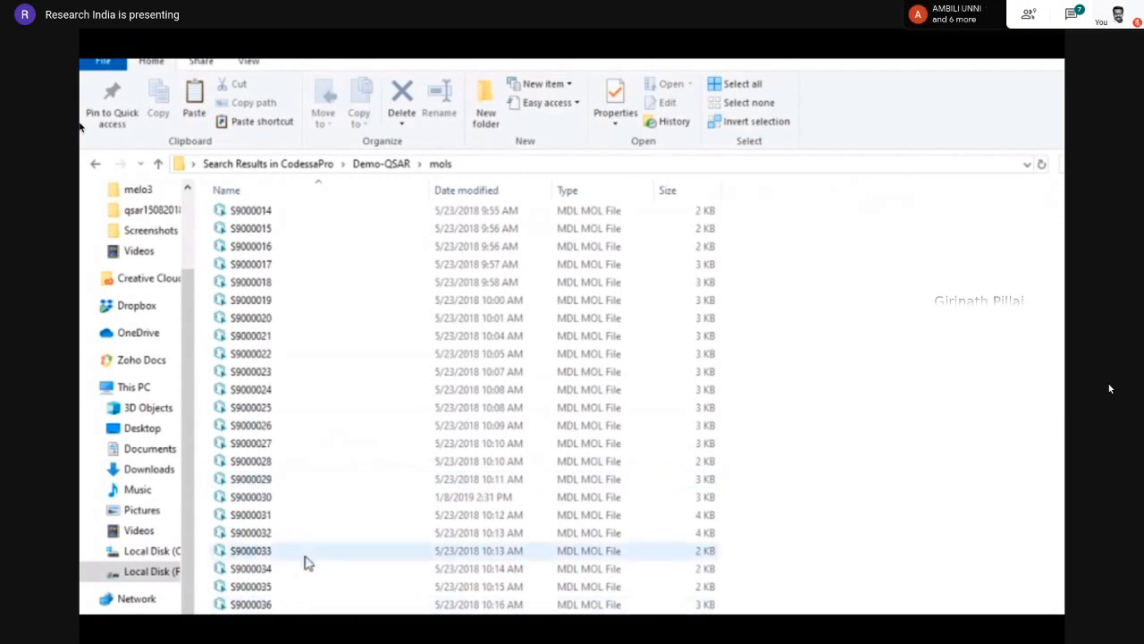
scroll(304, 561, "up", 15)
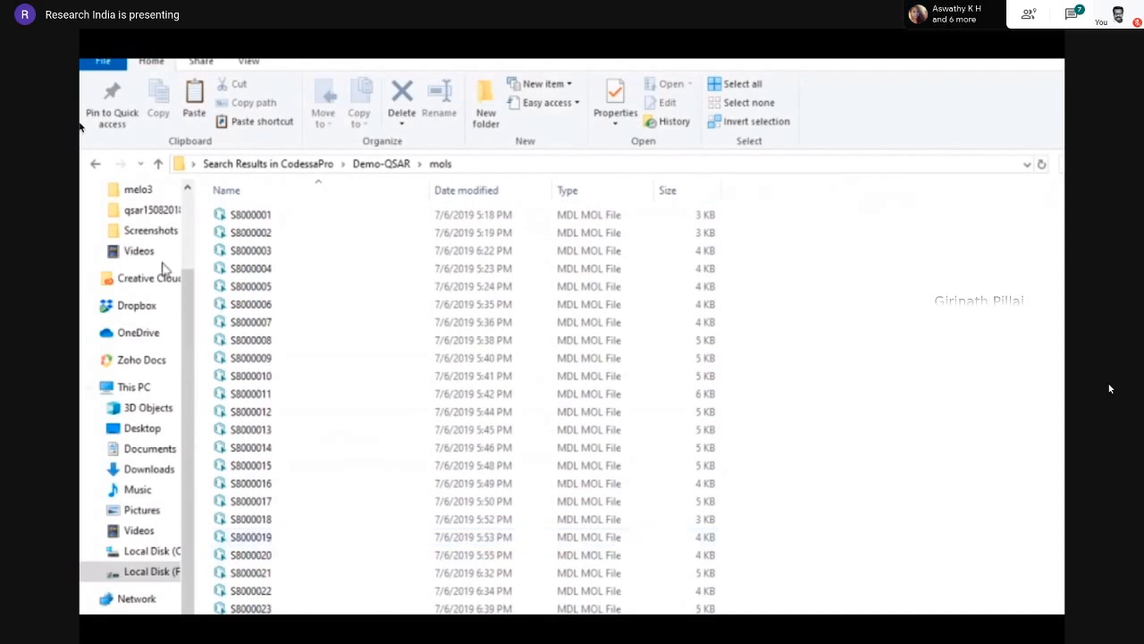
left_click(97, 166)
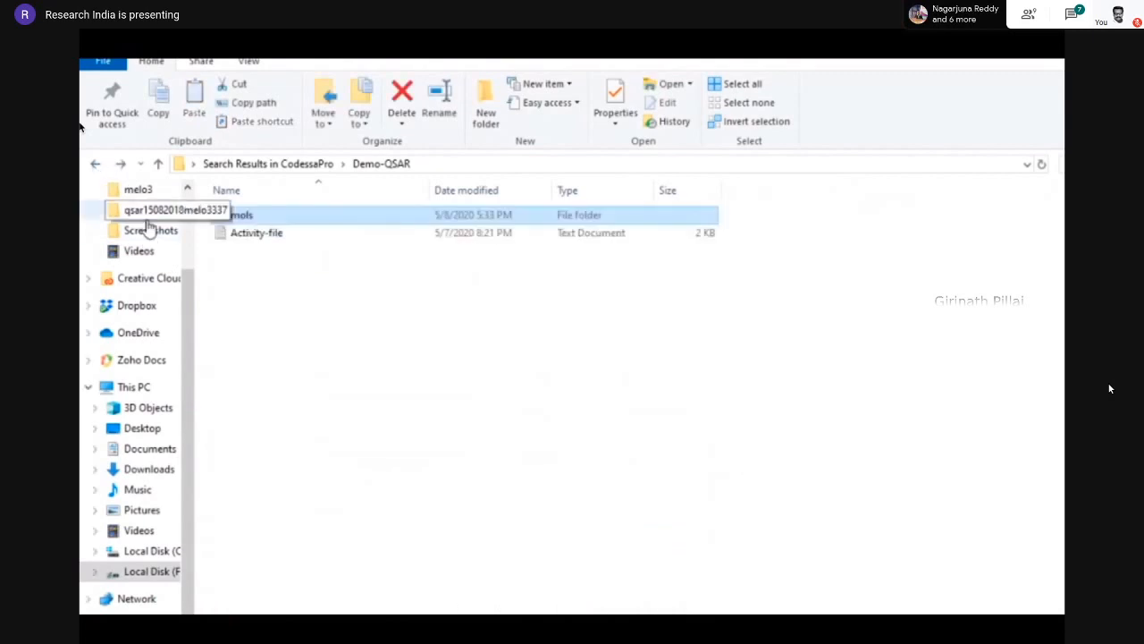
Open Activity-file in Excel 2016, maximize the window and widen column A to fit the Compound heading
left_click(258, 234)
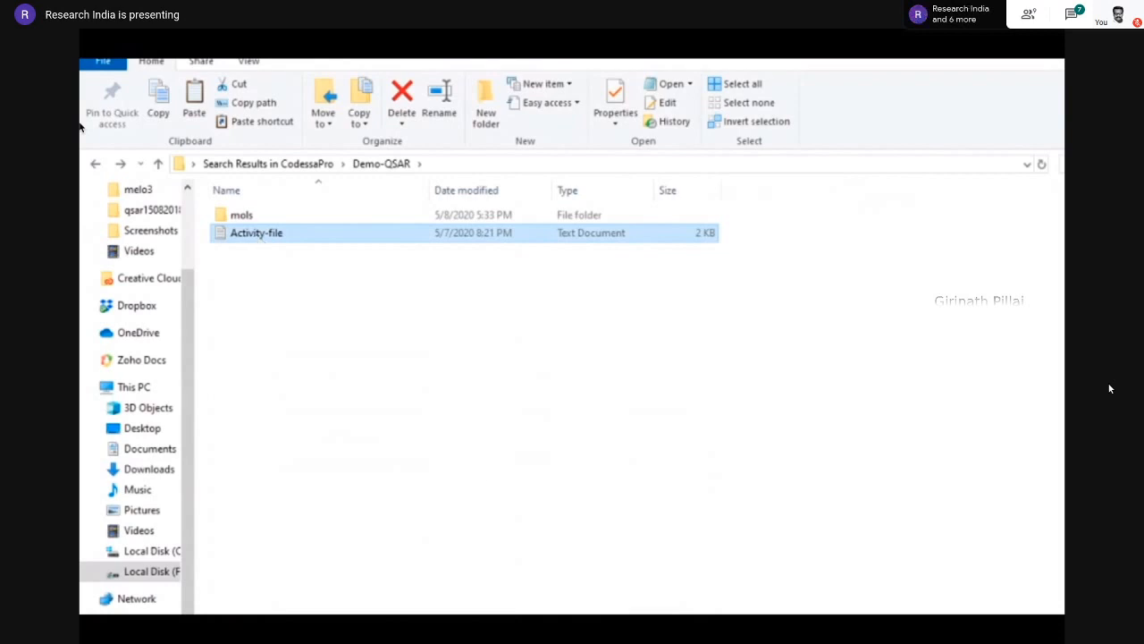
key("alt+Tab")
key("alt+Tab")
right_click(414, 241)
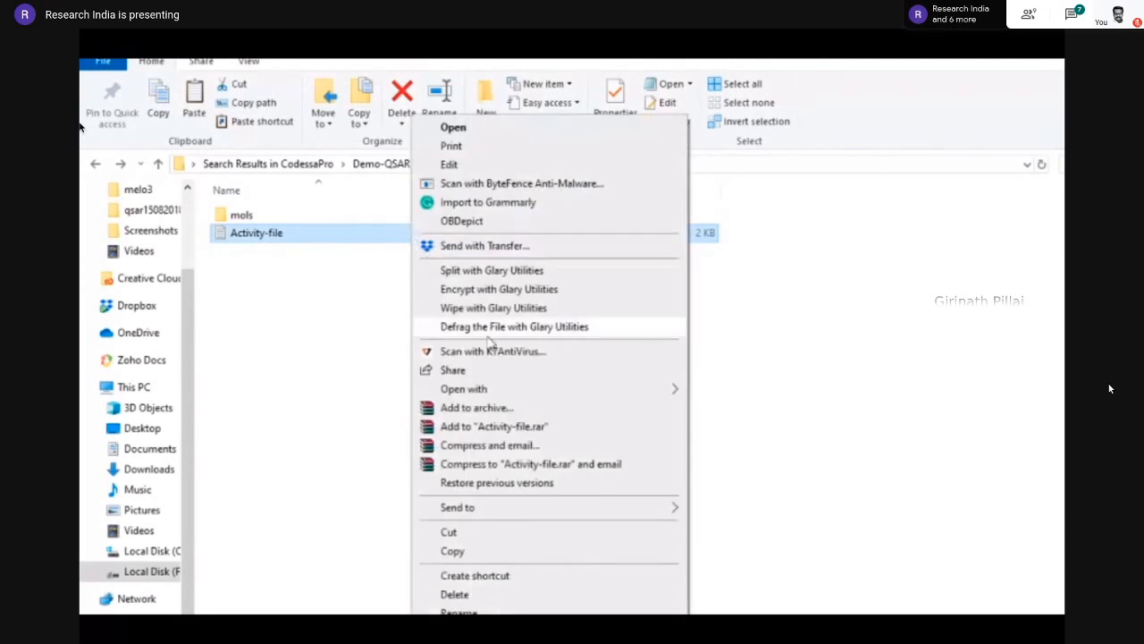
mouse_move(611, 390)
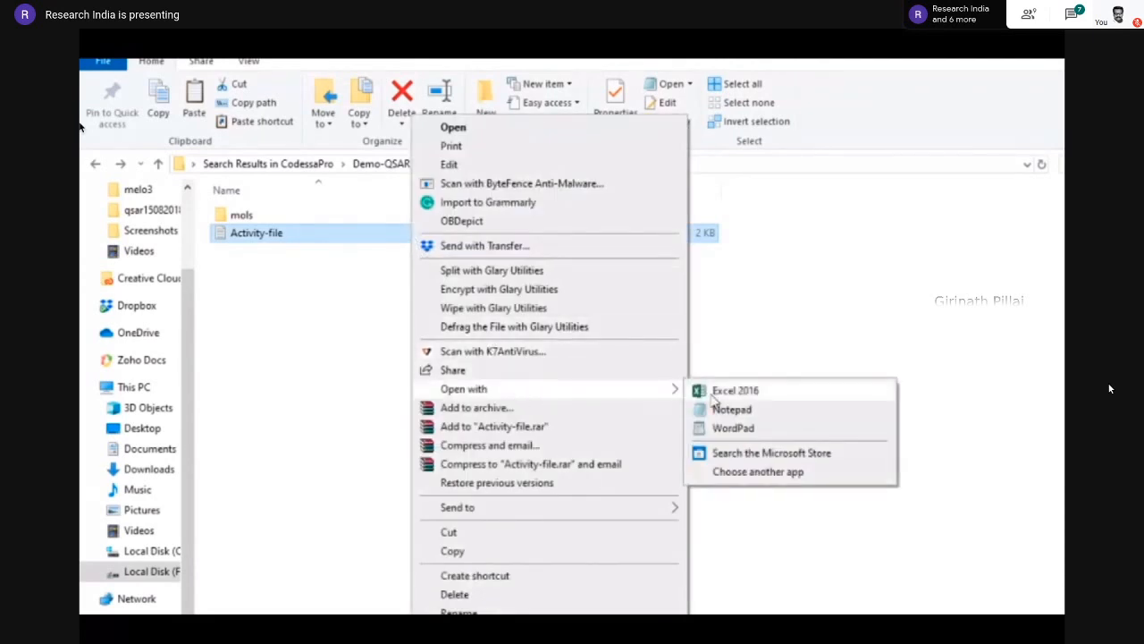
left_click(713, 401)
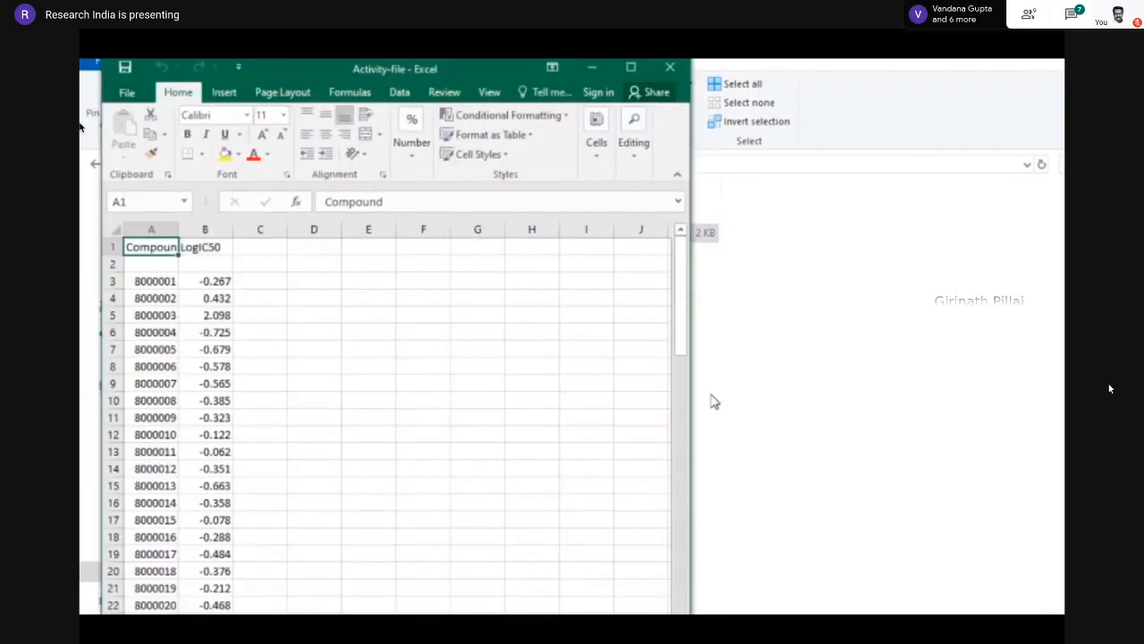
left_click(630, 66)
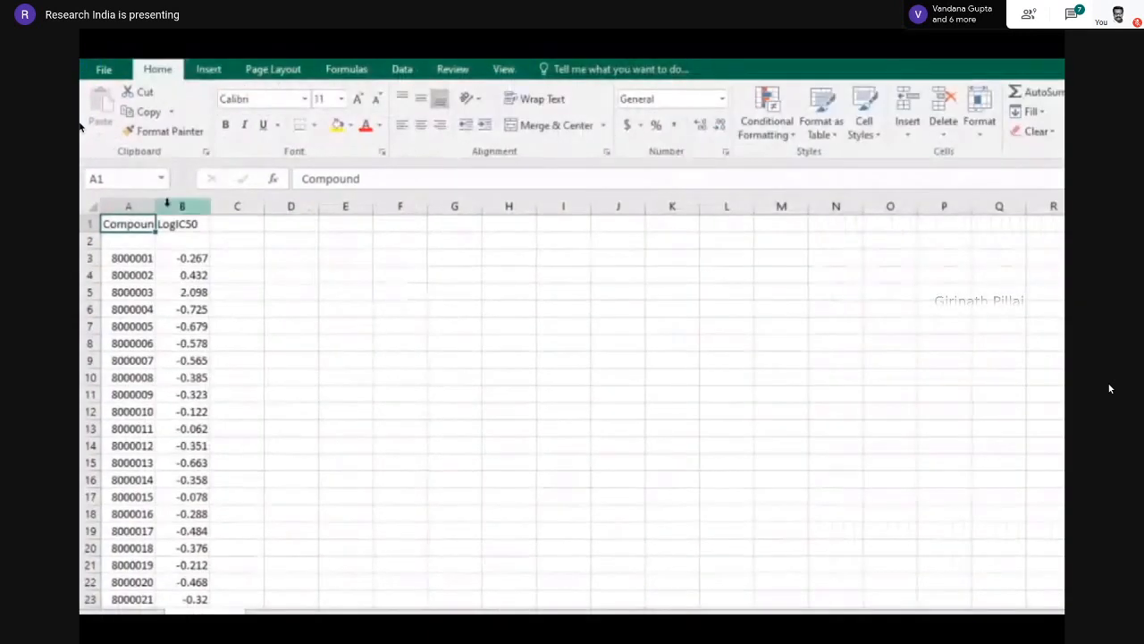
left_click_drag(157, 208, 198, 207)
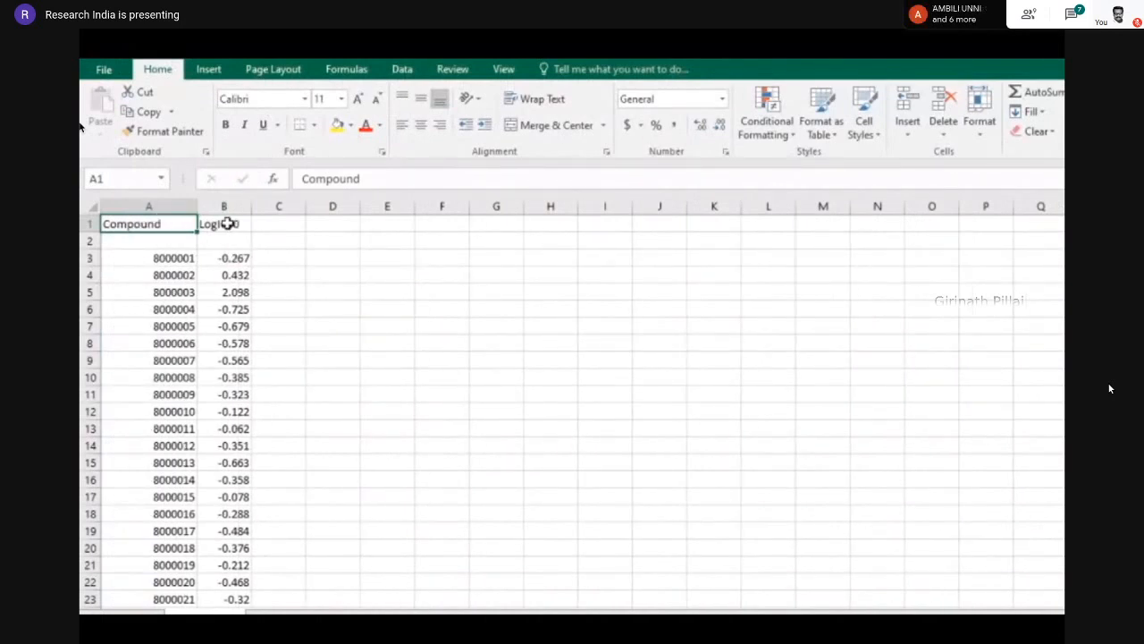
Examine the activity table's layout: the blank cells A2:B2, the compound numbers in A3:A5 and the first LogIC50 value
left_click(175, 241)
left_click_drag(176, 241, 230, 239)
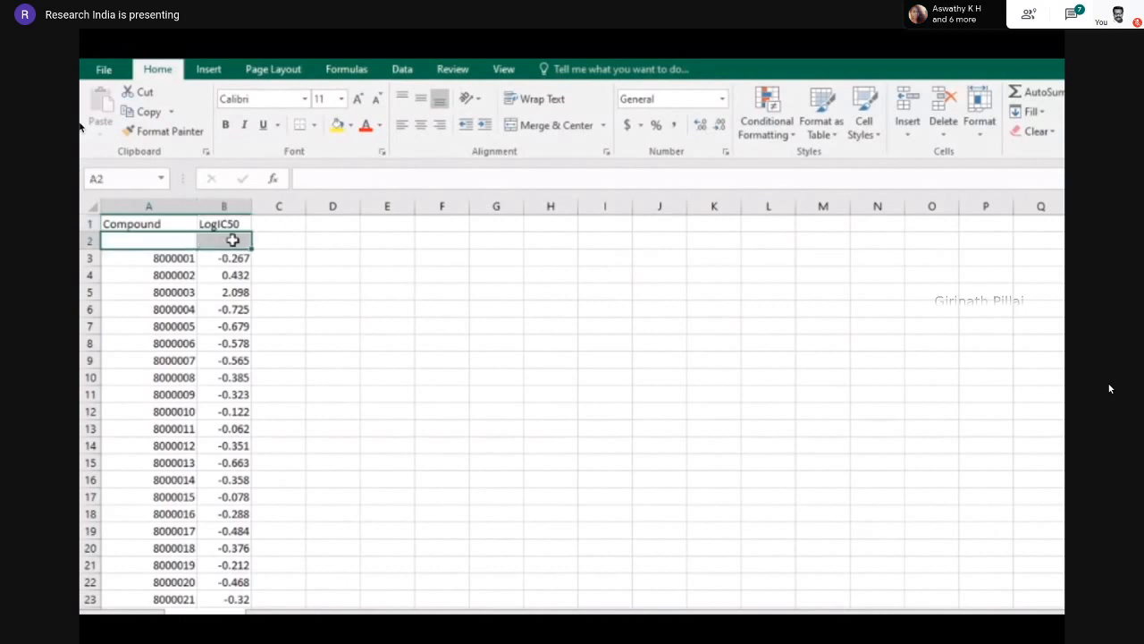
left_click(178, 259)
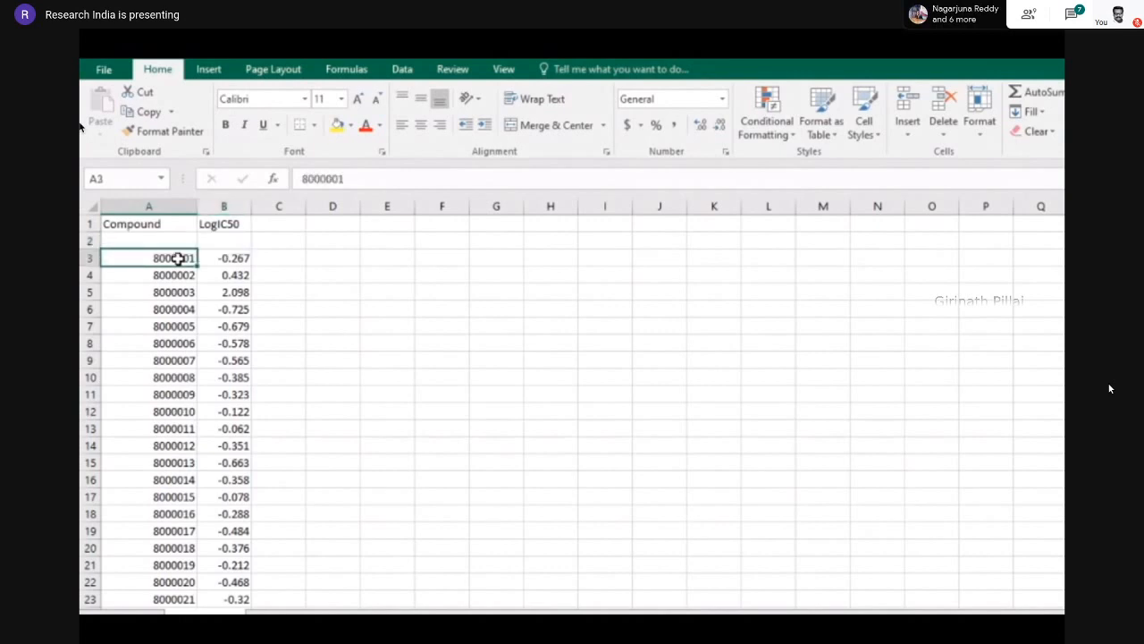
left_click_drag(178, 259, 177, 293)
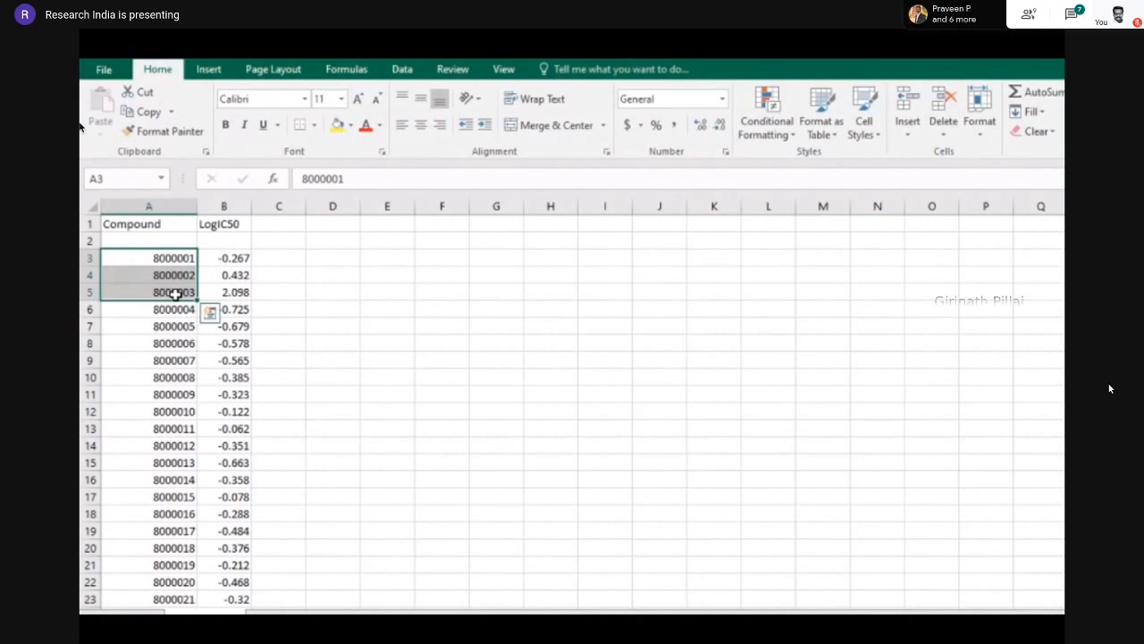
left_click(245, 257)
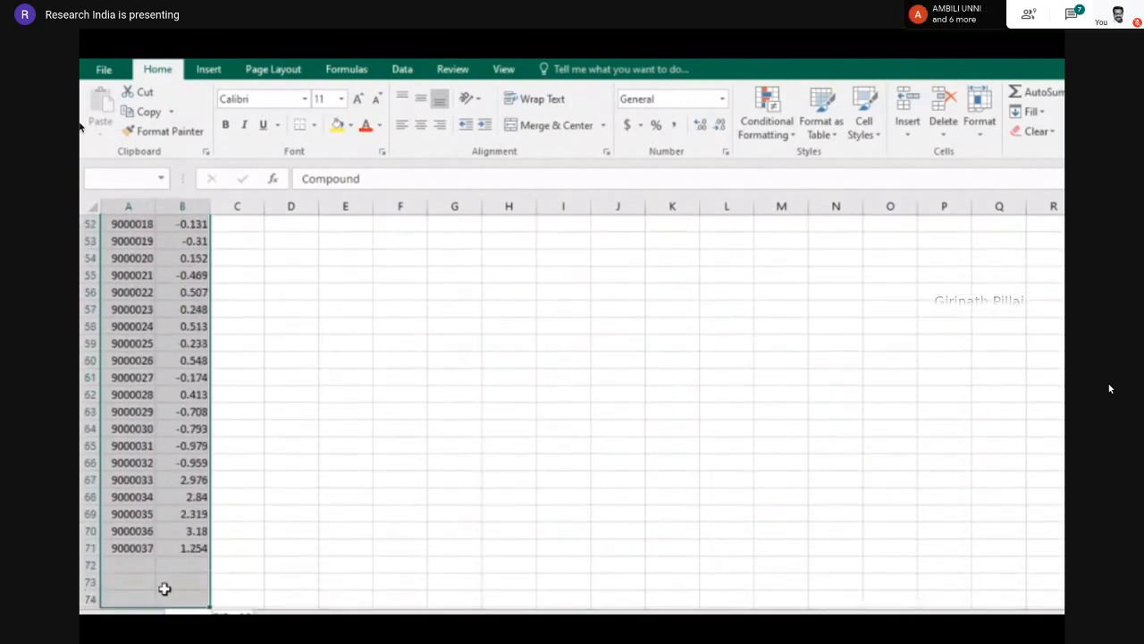
key("XF86AudioRaiseVolume")
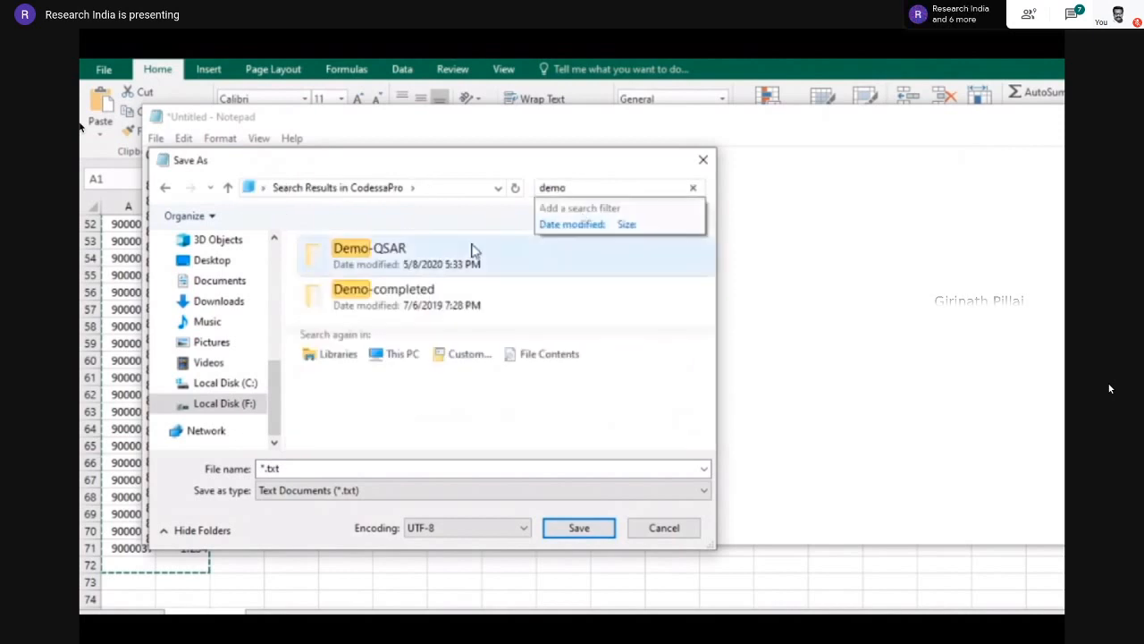
Save the activity table in the Demo-QSAR folder as P5000001.prp with the file type All Files
double_click(364, 468)
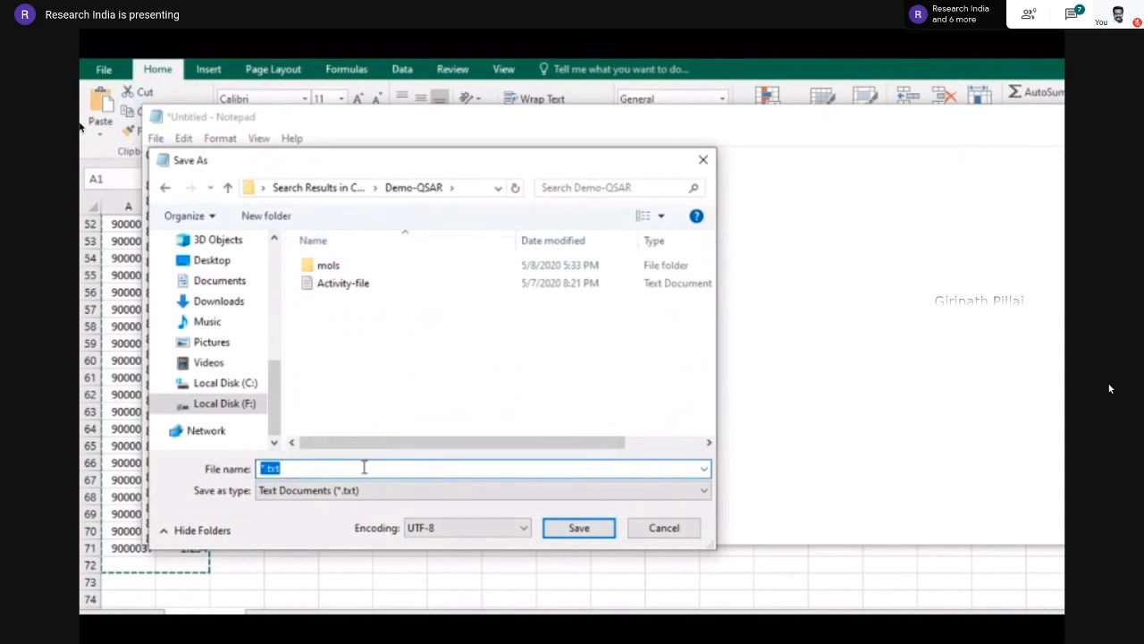
key("BackSpace")
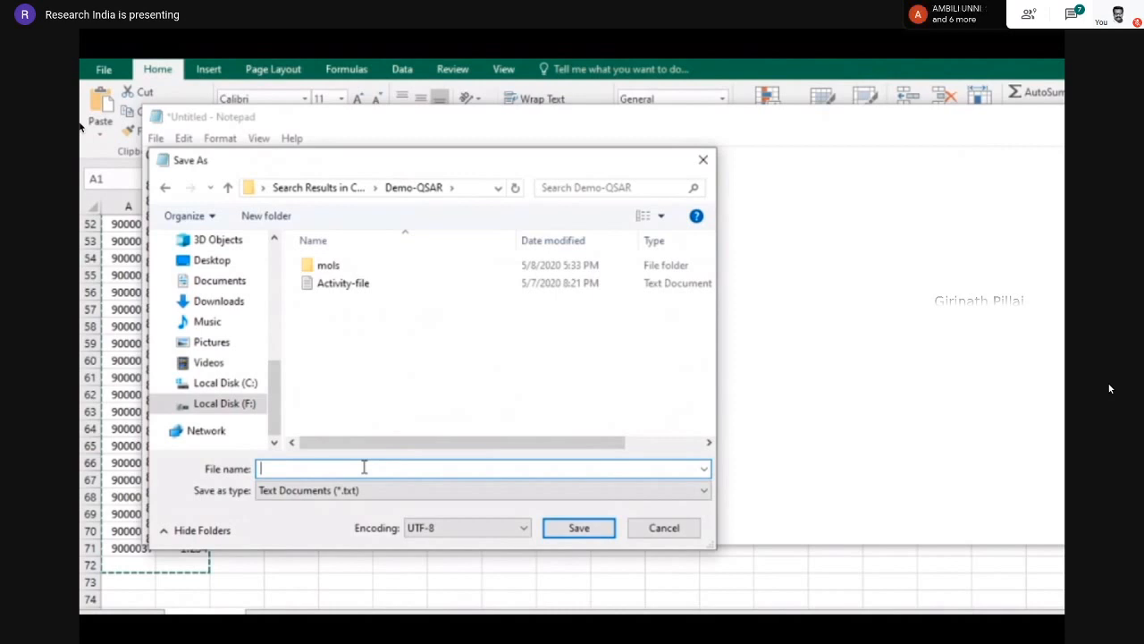
type("PS")
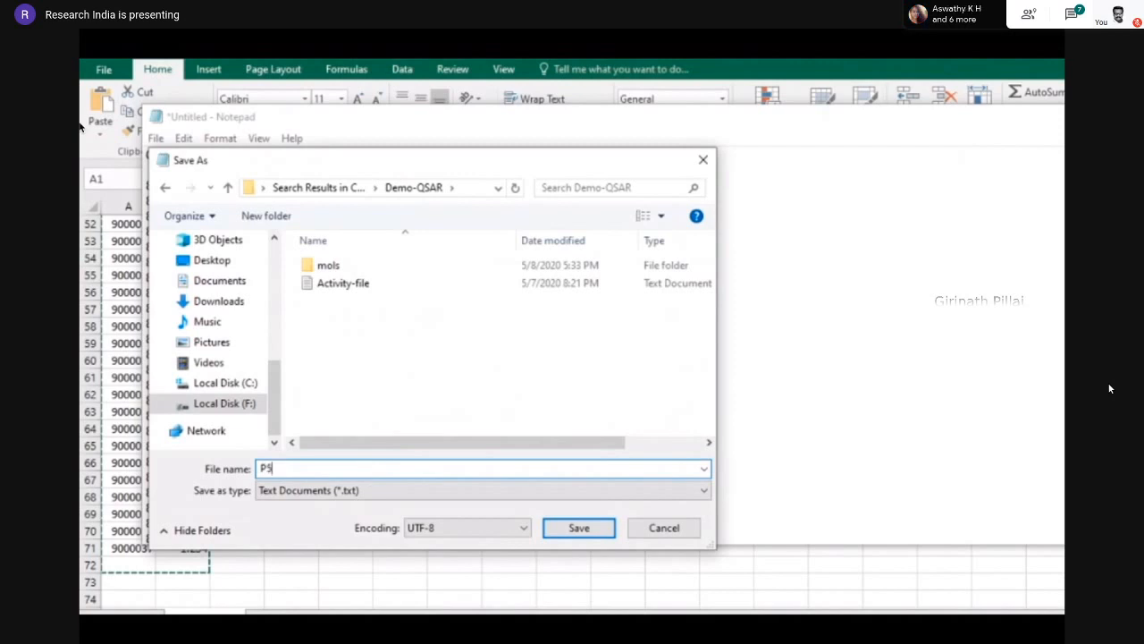
type("000001")
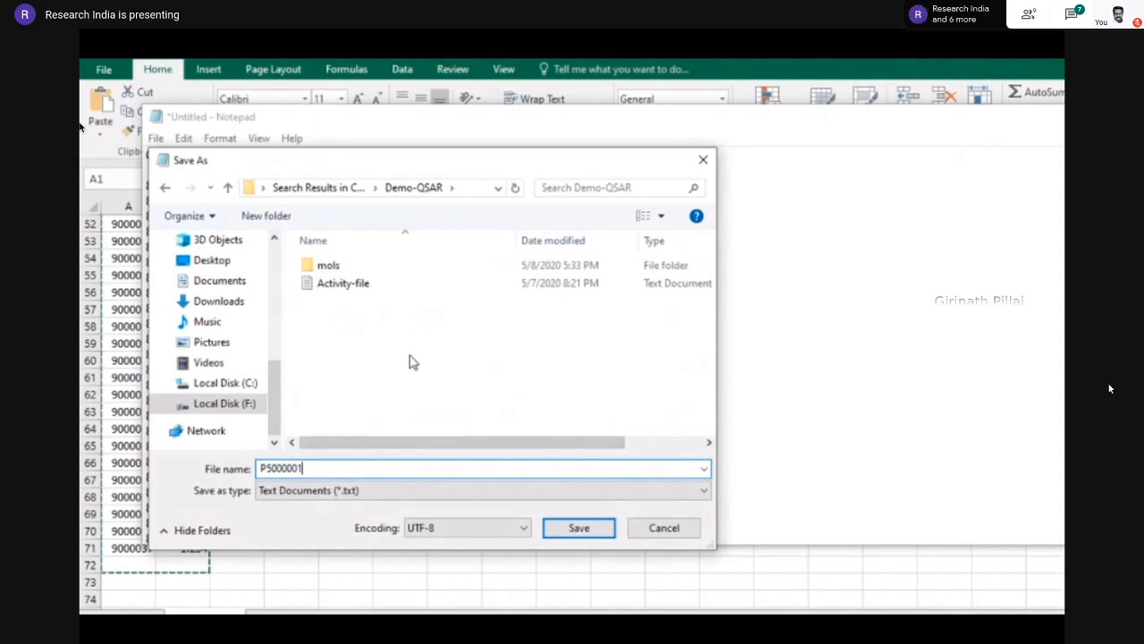
type(".prp")
left_click(345, 492)
left_click(331, 518)
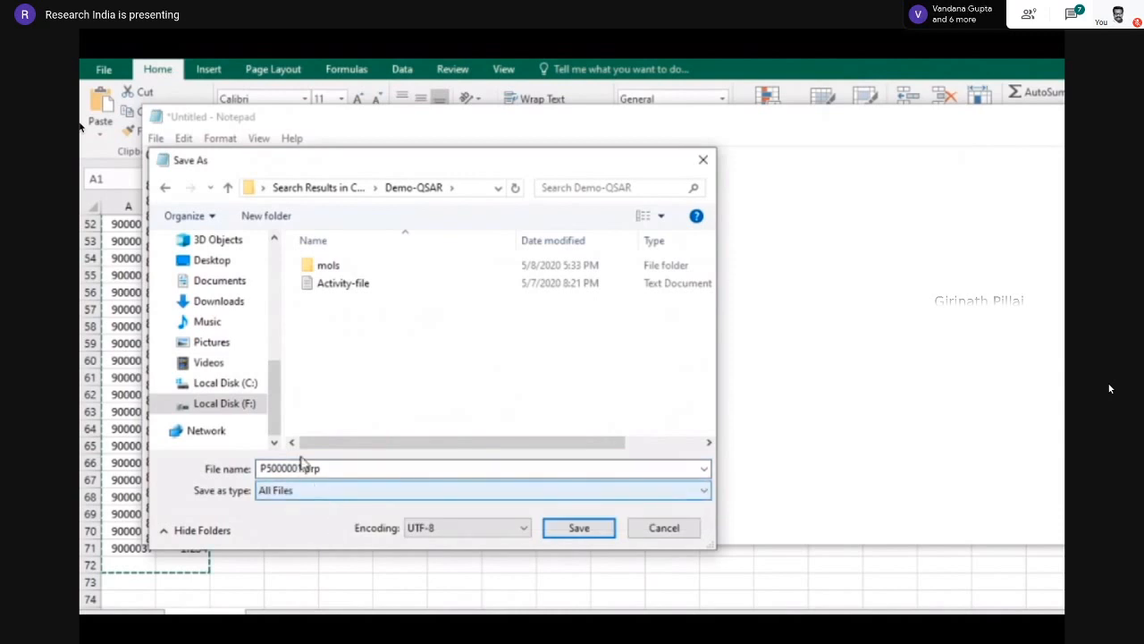
left_click(566, 528)
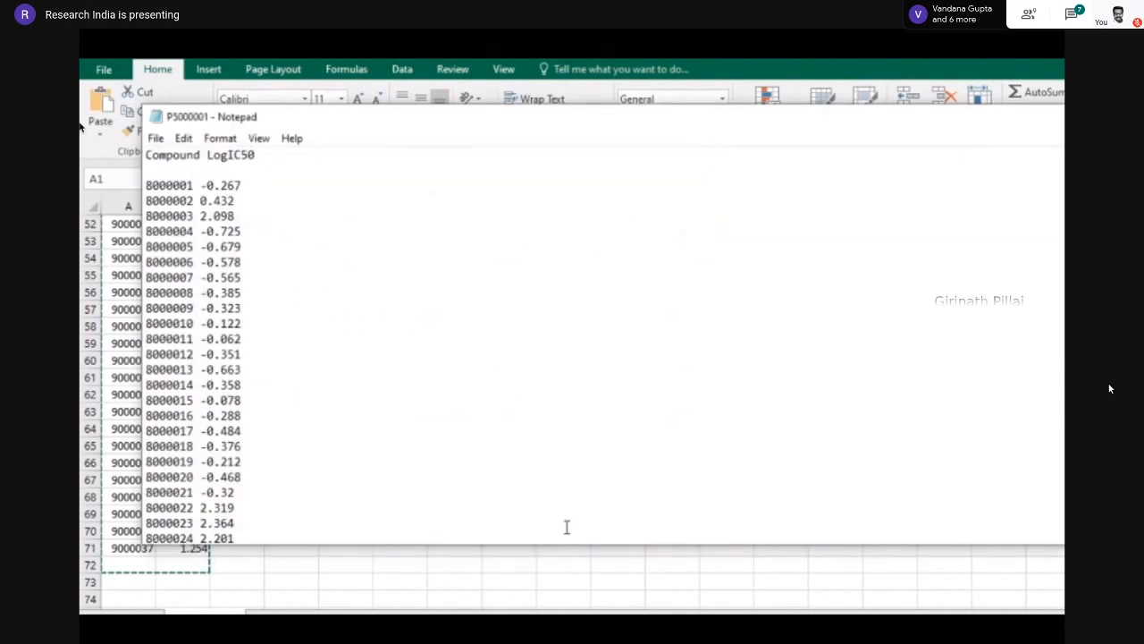
Close Notepad and Excel, keeping the copied data on the clipboard, and delete the Activity-file text document from Demo-QSAR
key("alt+F4")
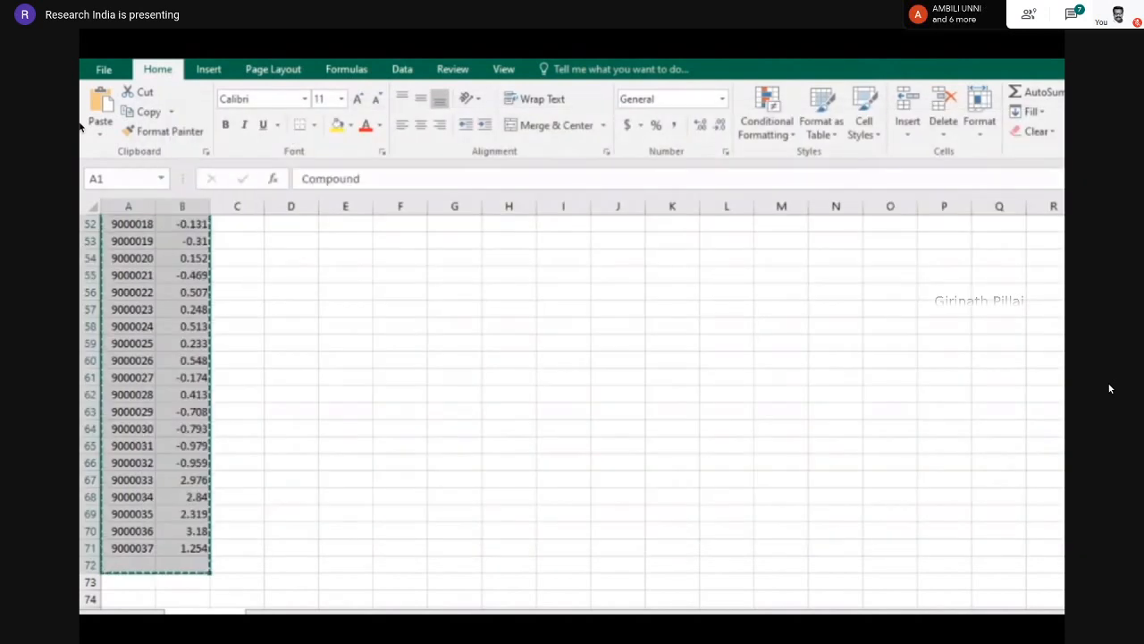
key("alt+F4")
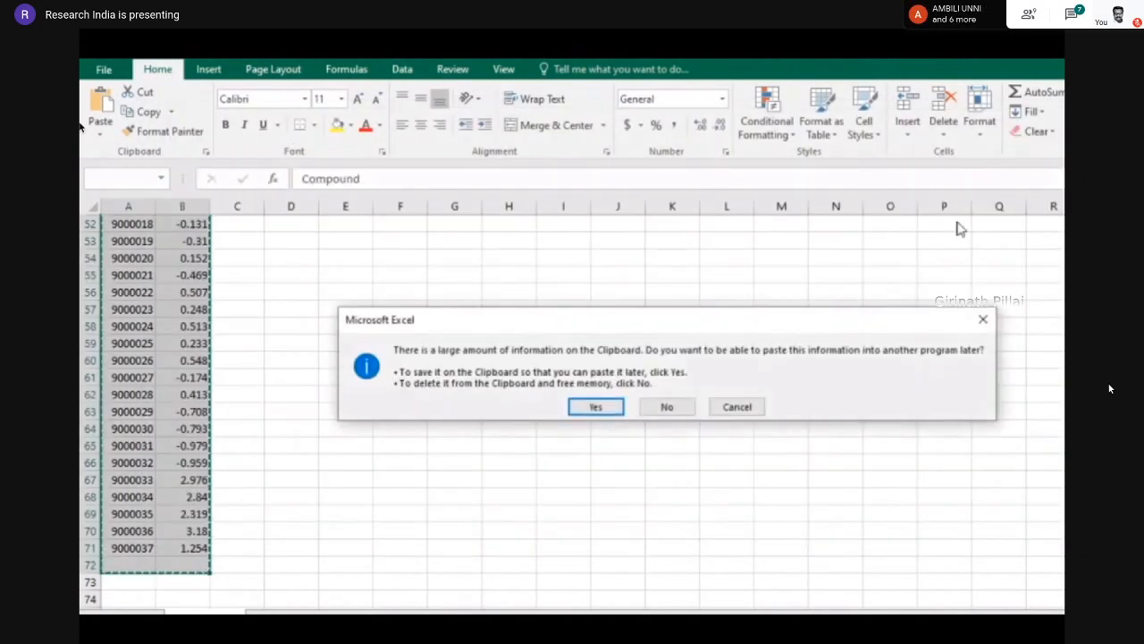
left_click(619, 408)
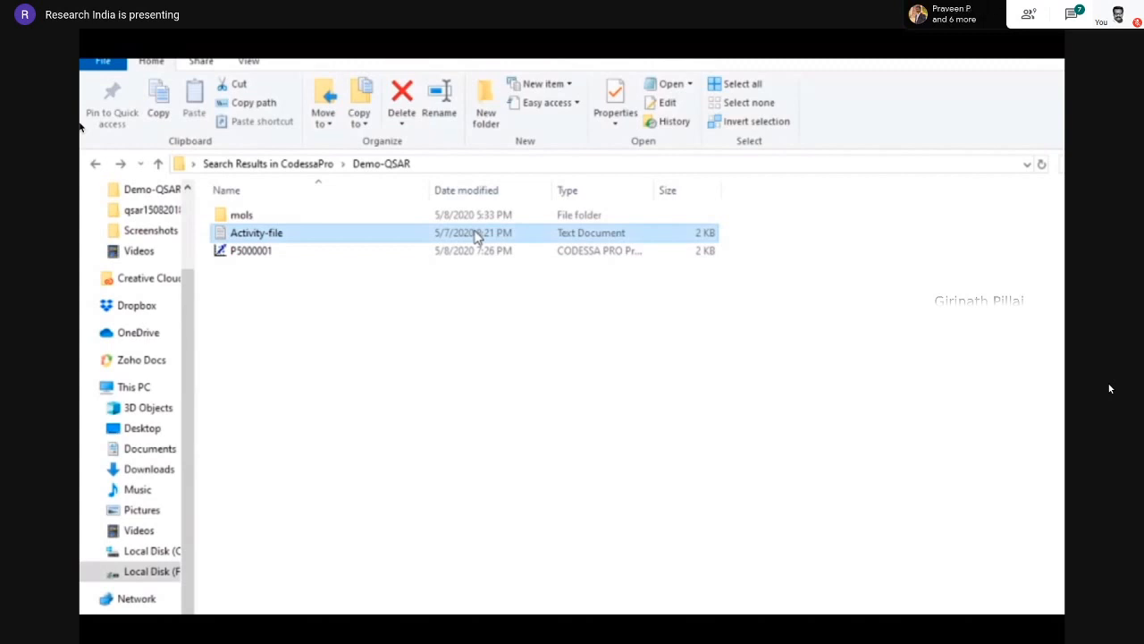
key("Delete")
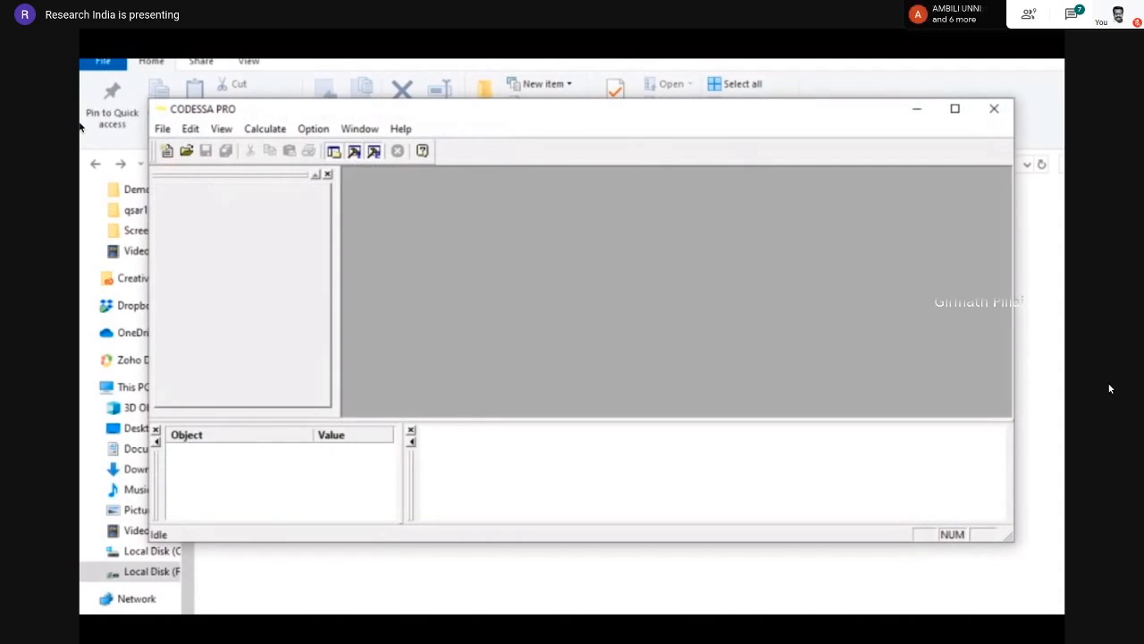
Accept F:\Project\QSAR\CodessaPro\Demo-QSAR\ as the project's root folder with the default subfolders in CODESSA PRO's storage options, and close the program
left_click(309, 133)
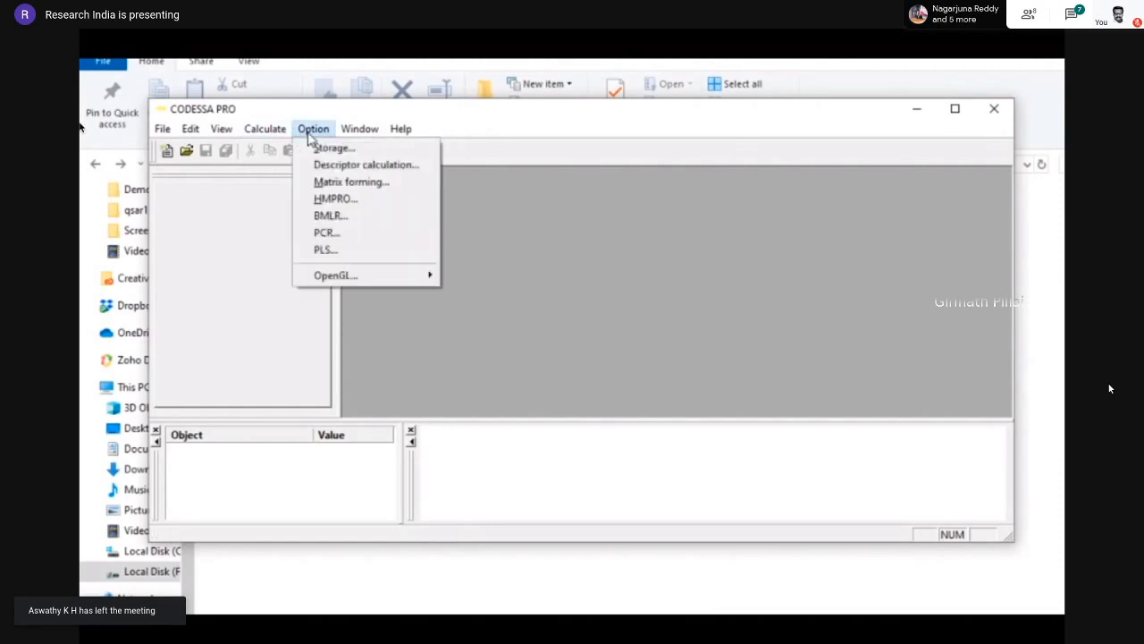
left_click(323, 152)
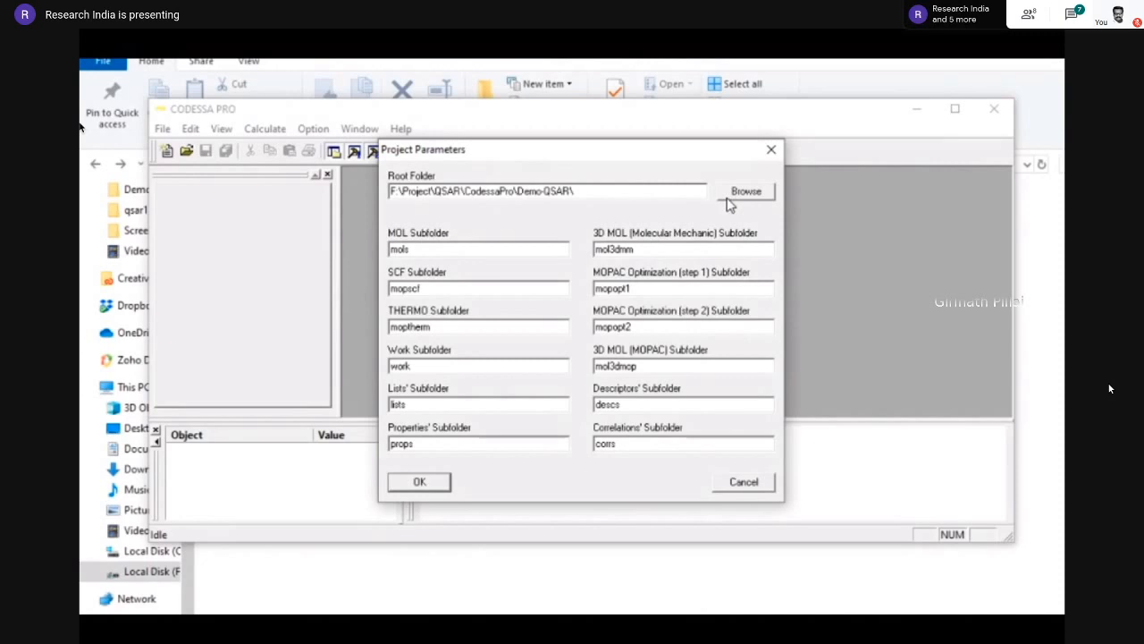
left_click(439, 481)
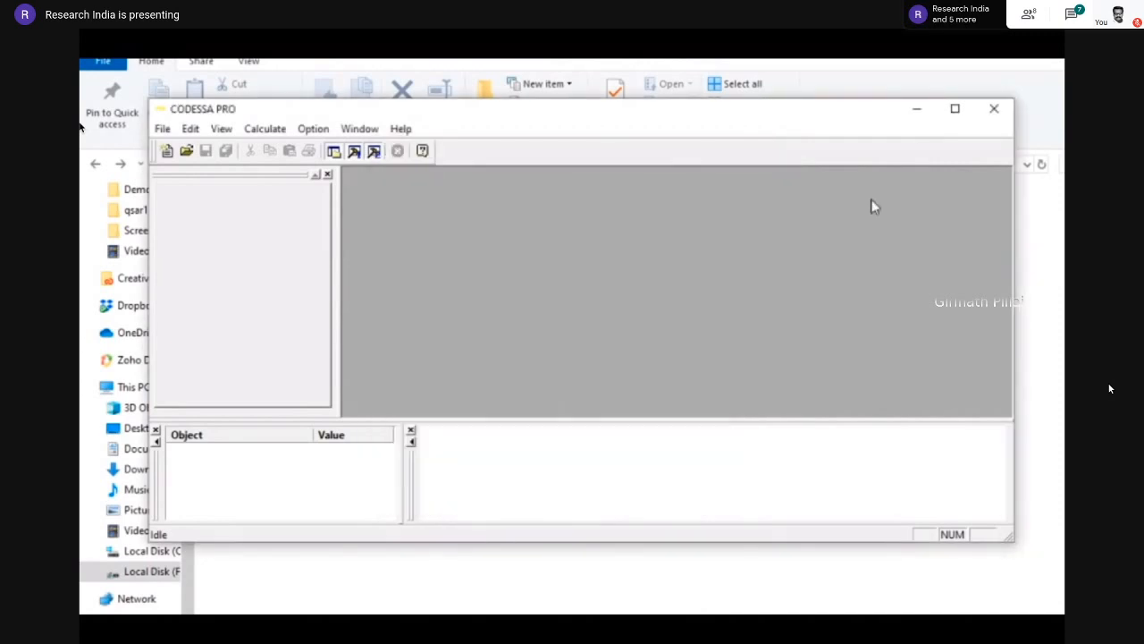
left_click_drag(835, 119, 856, 245)
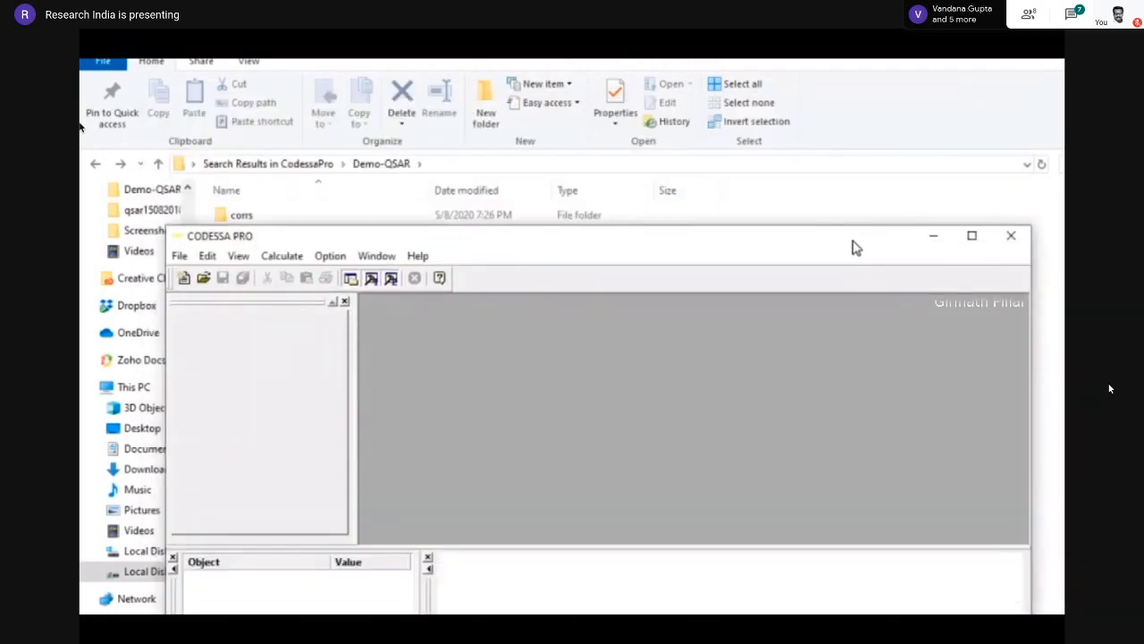
left_click(1010, 237)
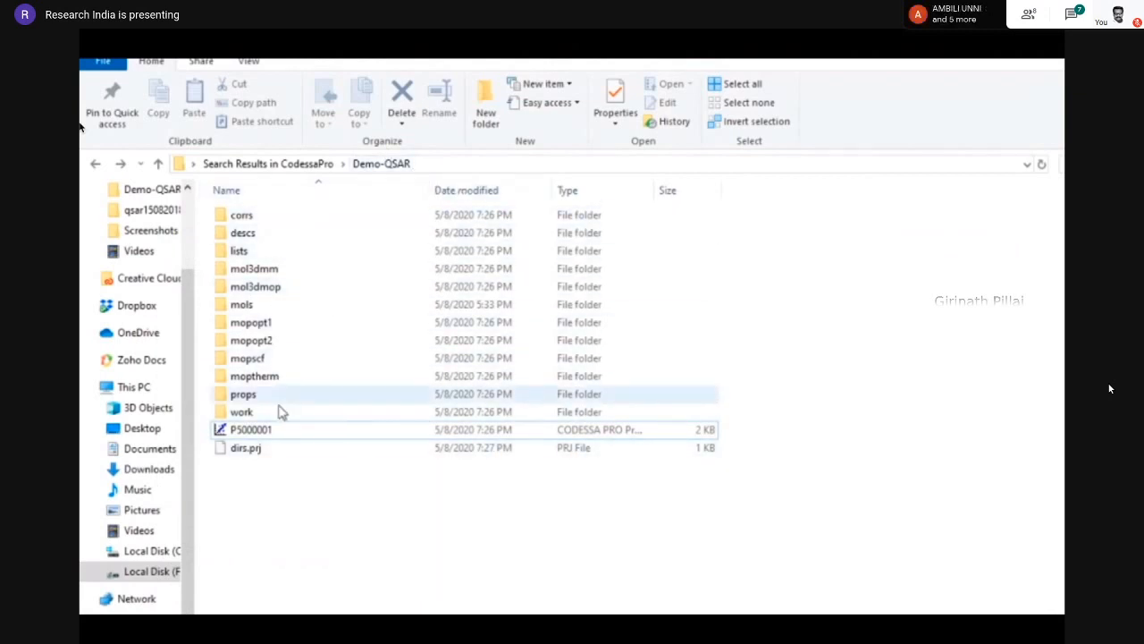
Look through the numbered MOL structure files in the mols folder and go back to Demo-QSAR
double_click(262, 305)
scroll(284, 286, "down", 5)
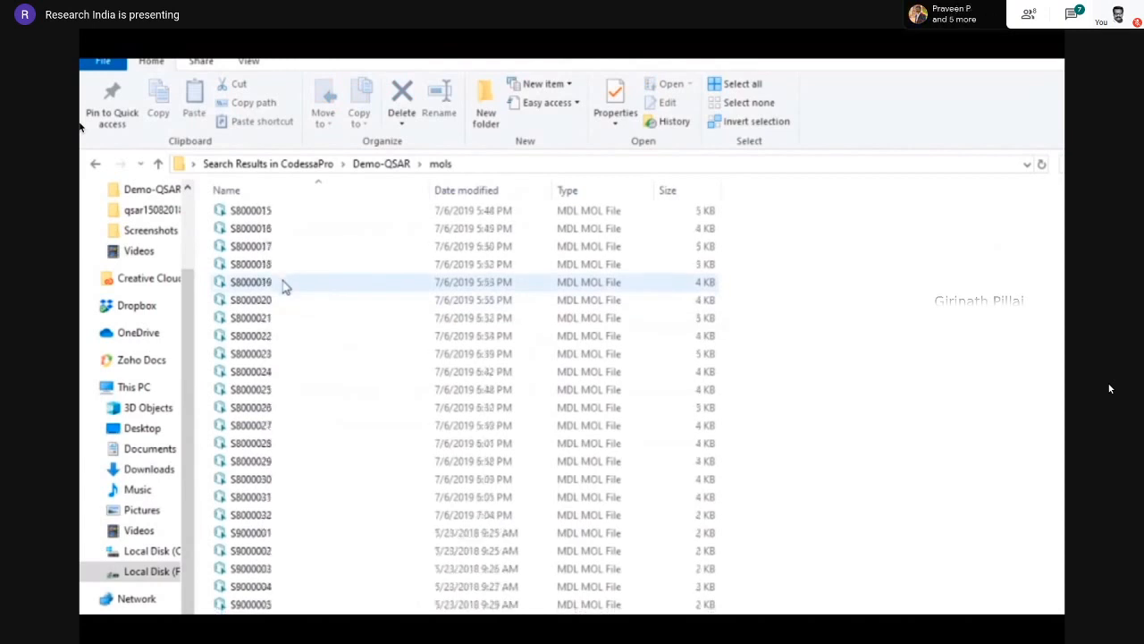
scroll(283, 286, "down", 10)
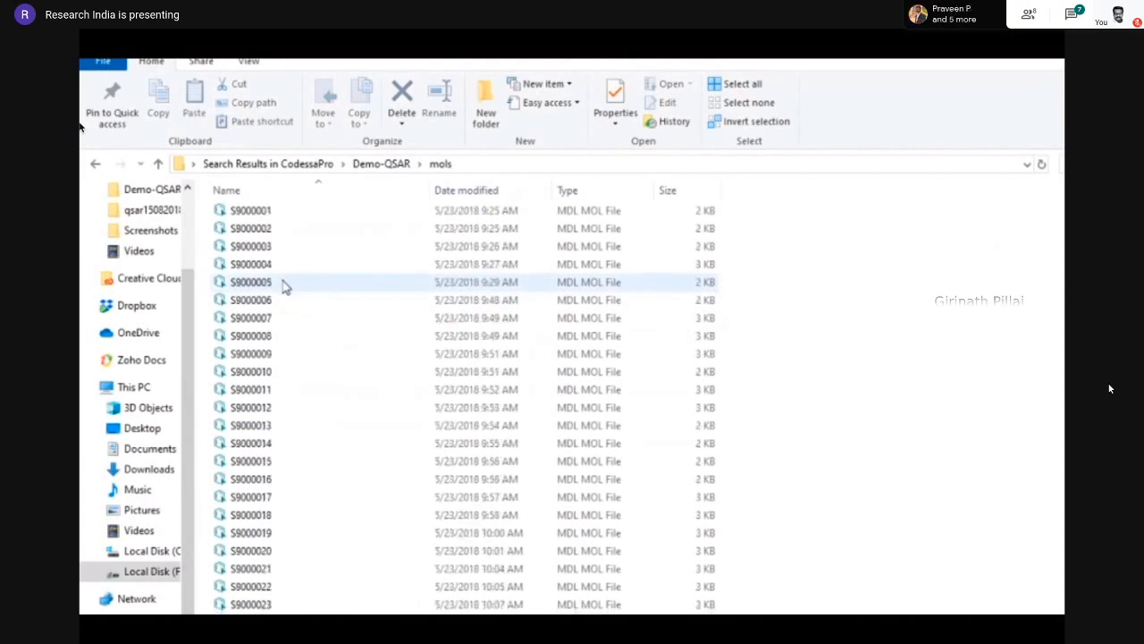
left_click(96, 166)
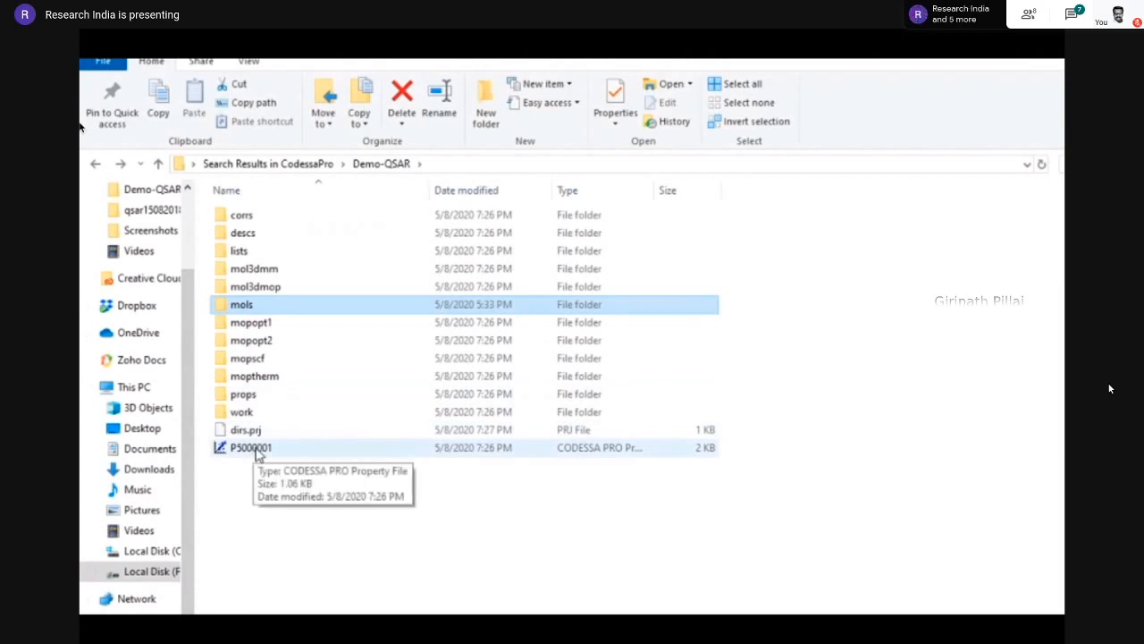
Move the P5000001 property file into the props folder and check the props and mols folders
left_click_drag(256, 454, 269, 398)
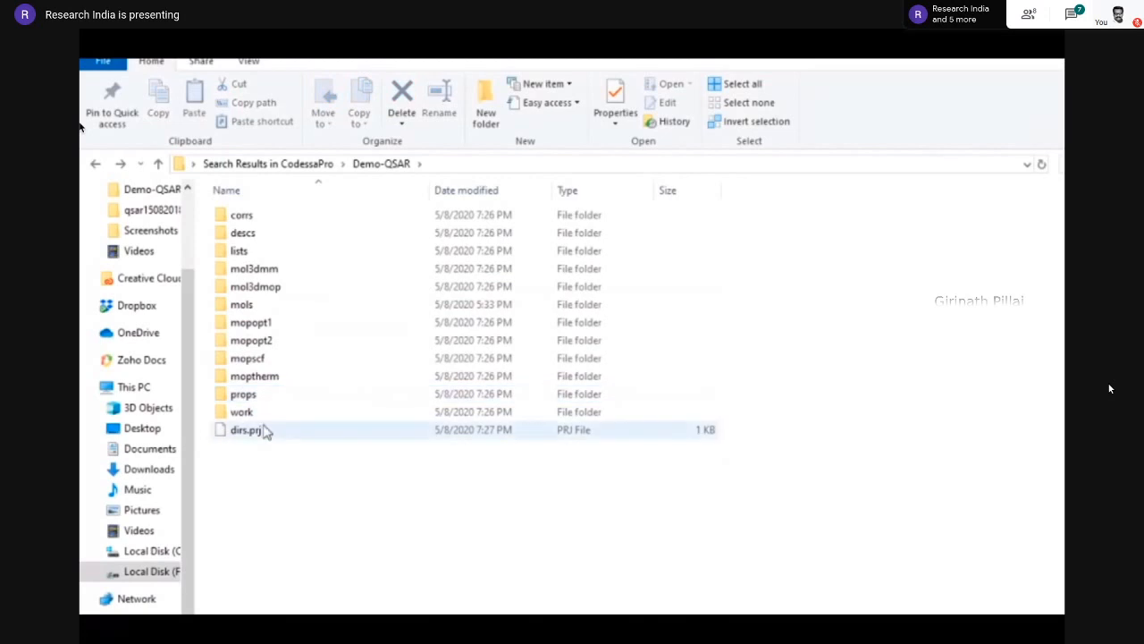
double_click(268, 398)
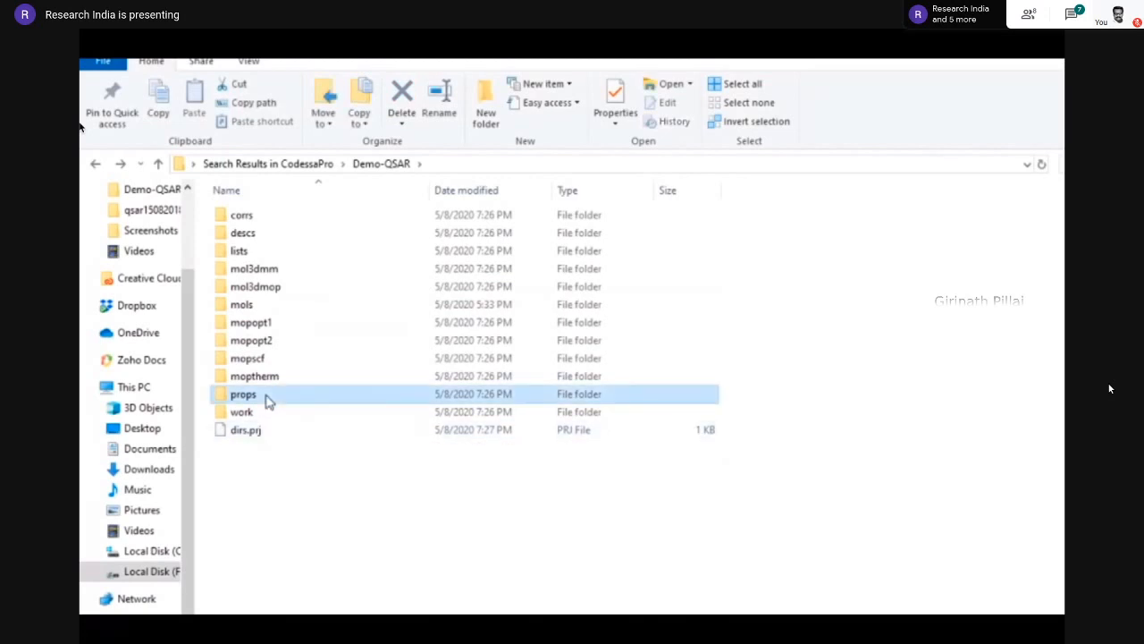
left_click(100, 170)
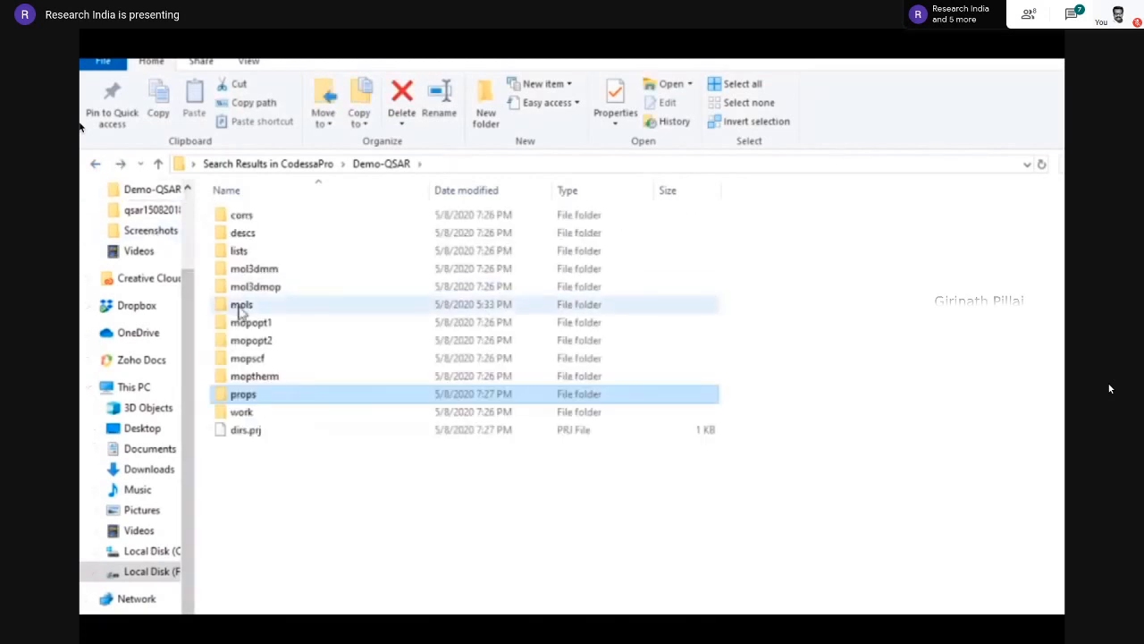
double_click(238, 303)
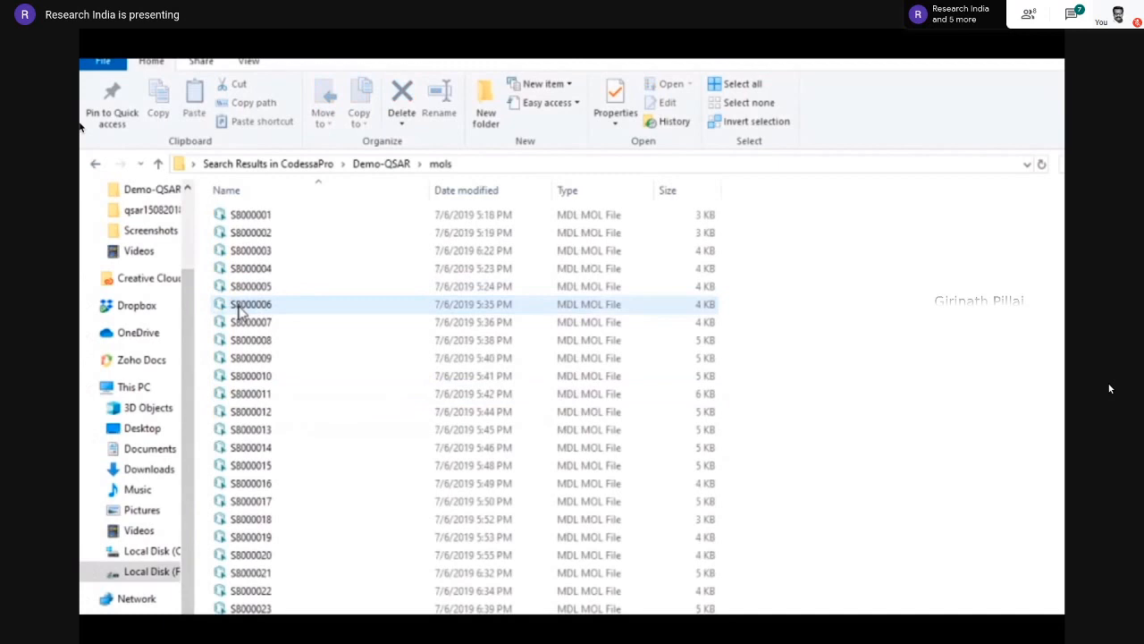
left_click(96, 167)
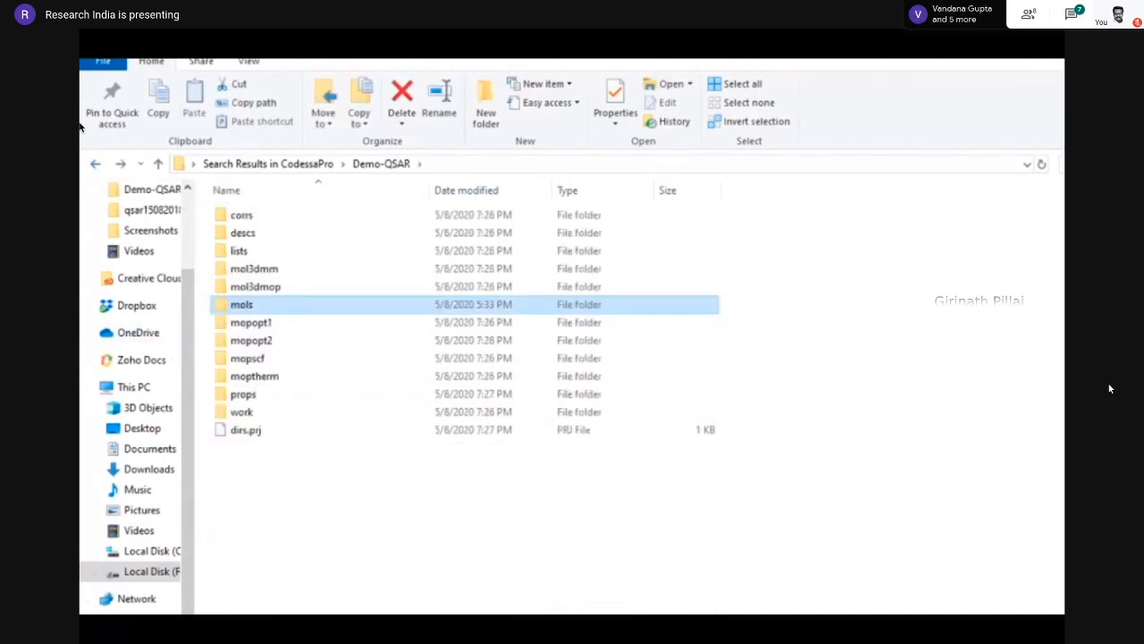
Switch to CODESSA PRO, check the Demo-QSAR storage parameters without changing them, and load the storage
left_click(80, 125)
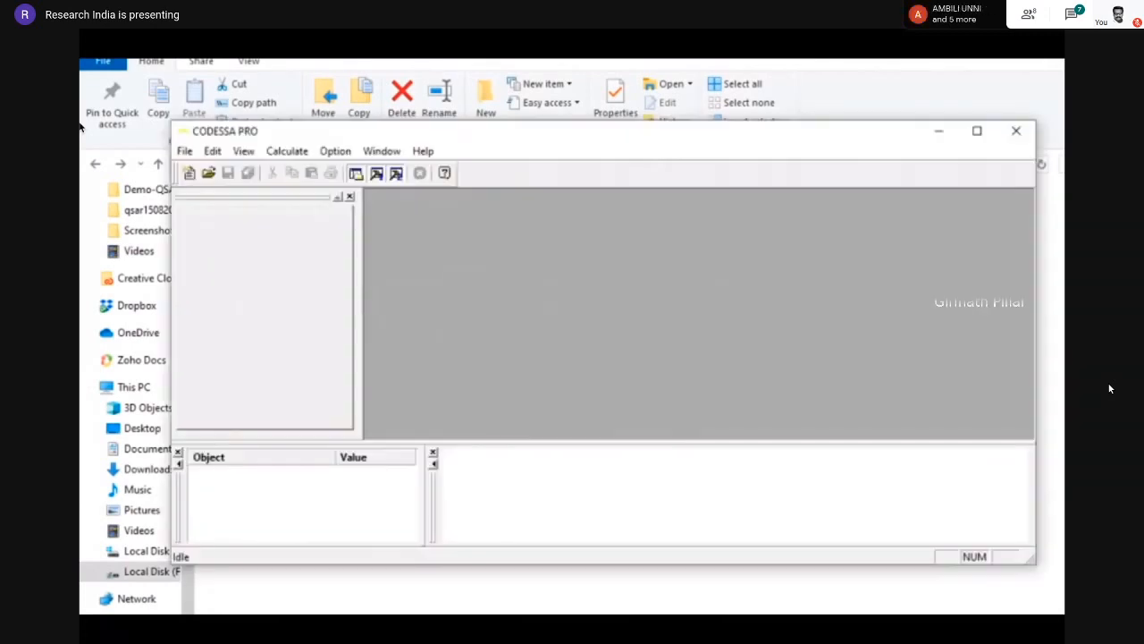
left_click(336, 152)
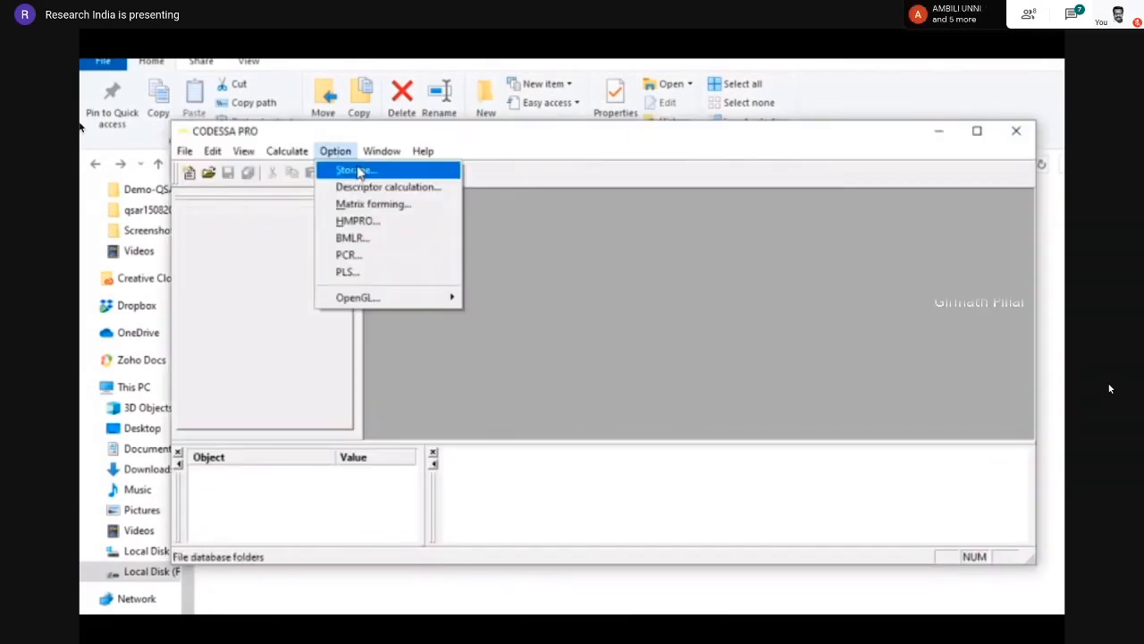
left_click(357, 172)
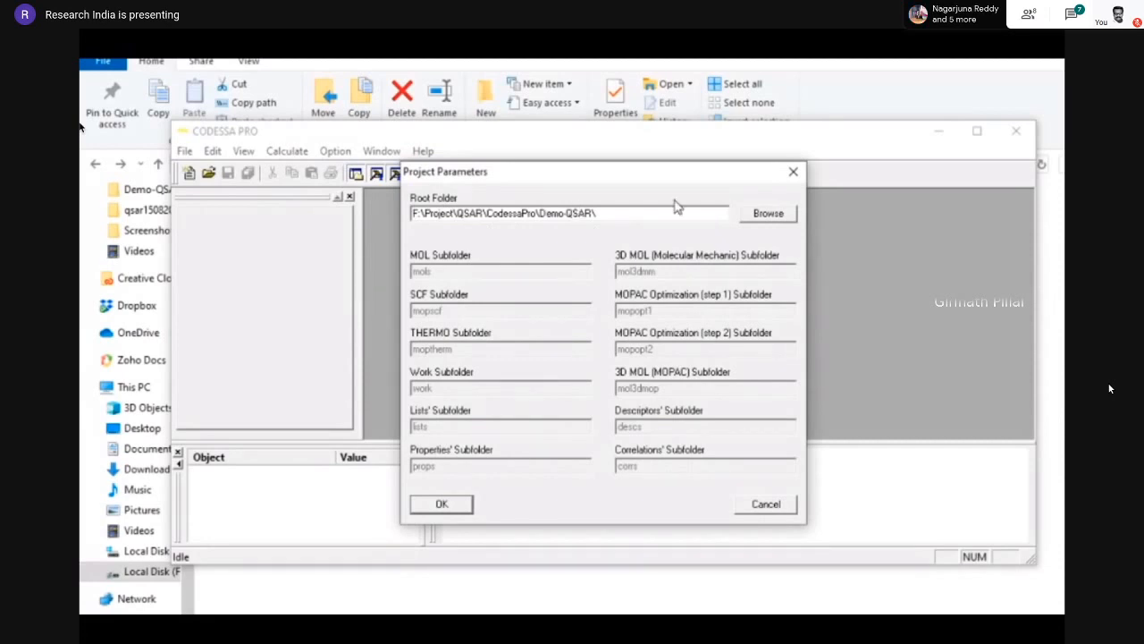
left_click(749, 506)
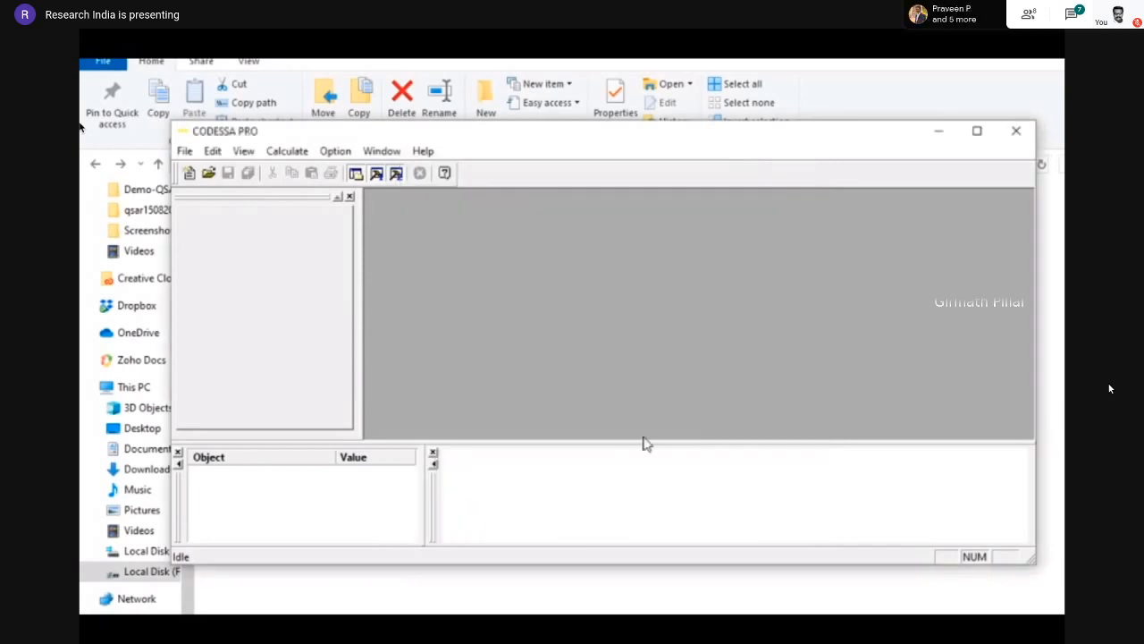
left_click(305, 153)
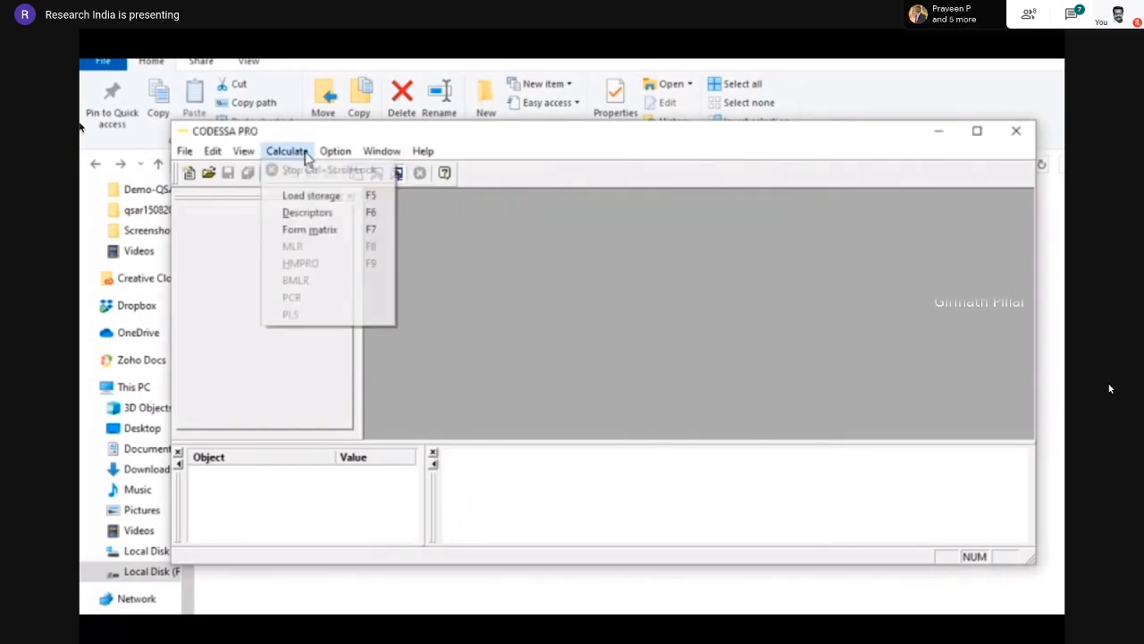
left_click(311, 199)
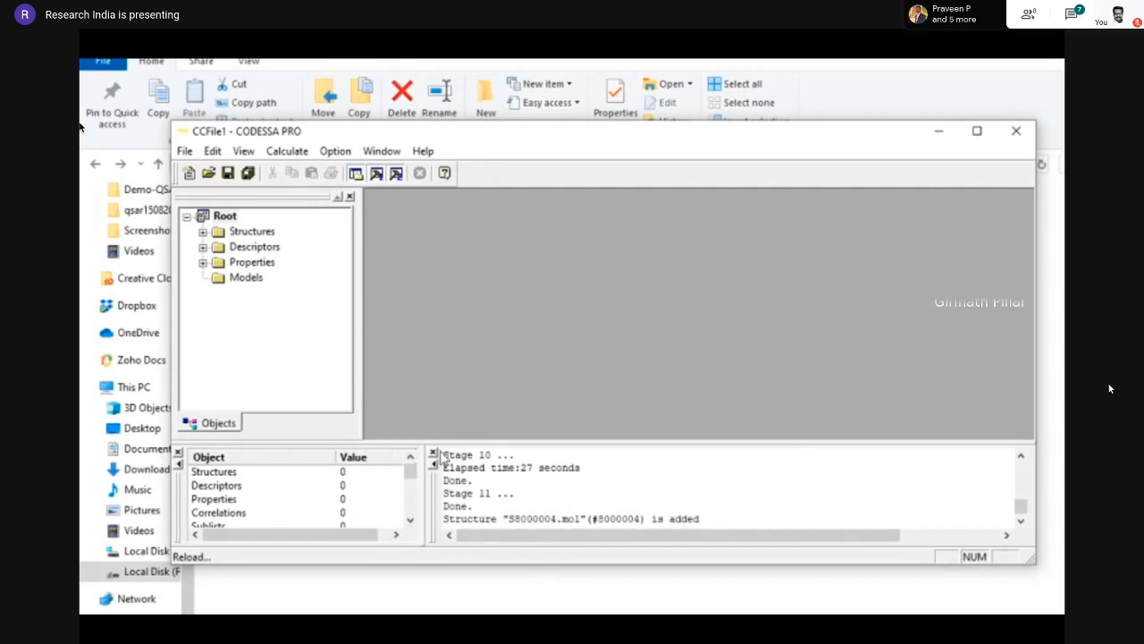
Review the available calculation methods, including best multilinear regression, and close the CODESSA PRO project
left_click(300, 154)
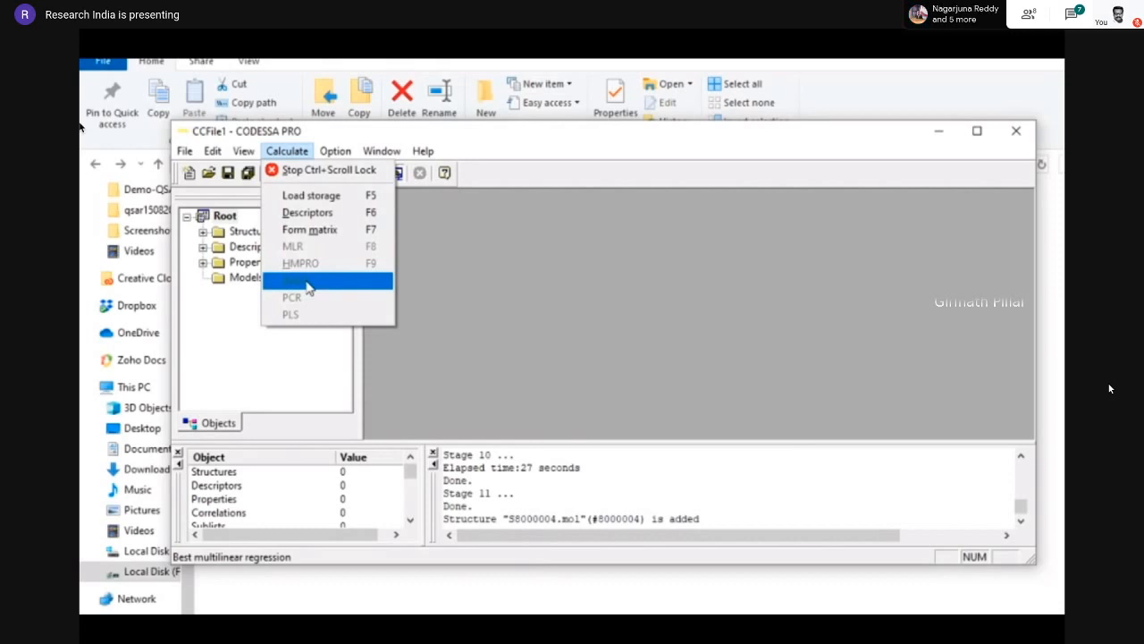
left_click(457, 266)
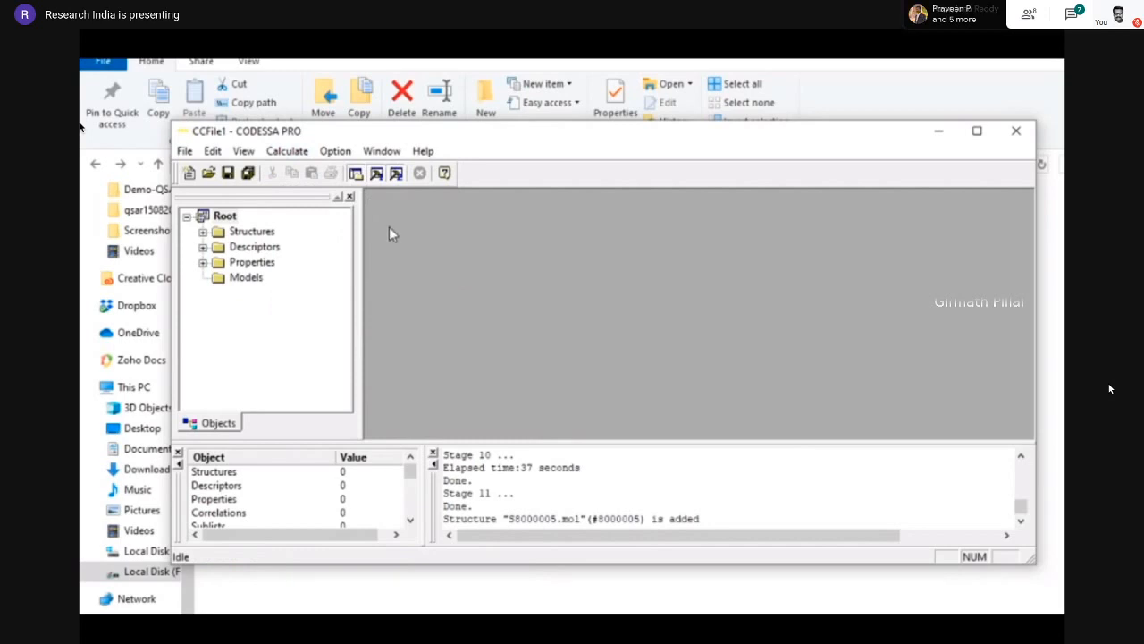
left_click(1017, 134)
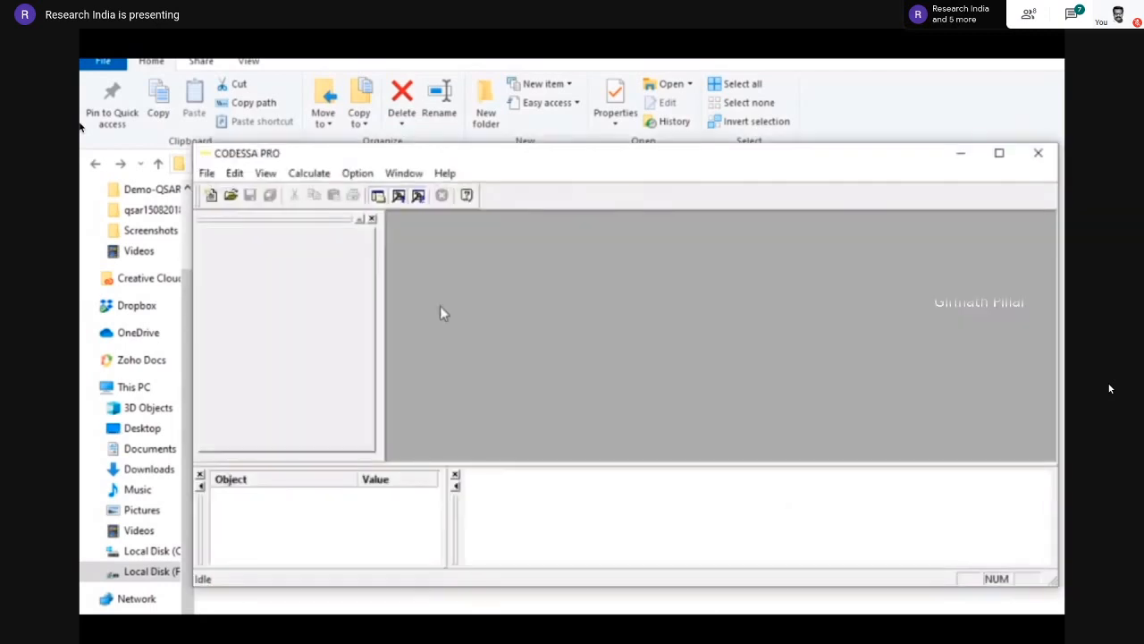
Start choosing a new root folder in the project parameters and expand the Project folder on Local Disk (F:)
left_click(362, 172)
left_click(375, 192)
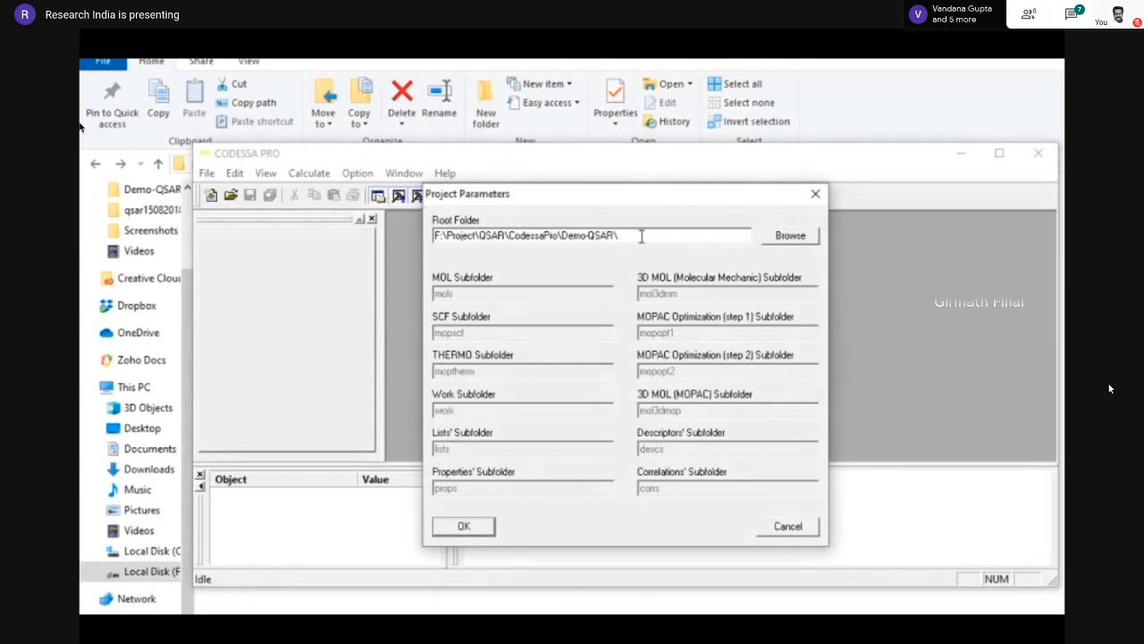
left_click(790, 237)
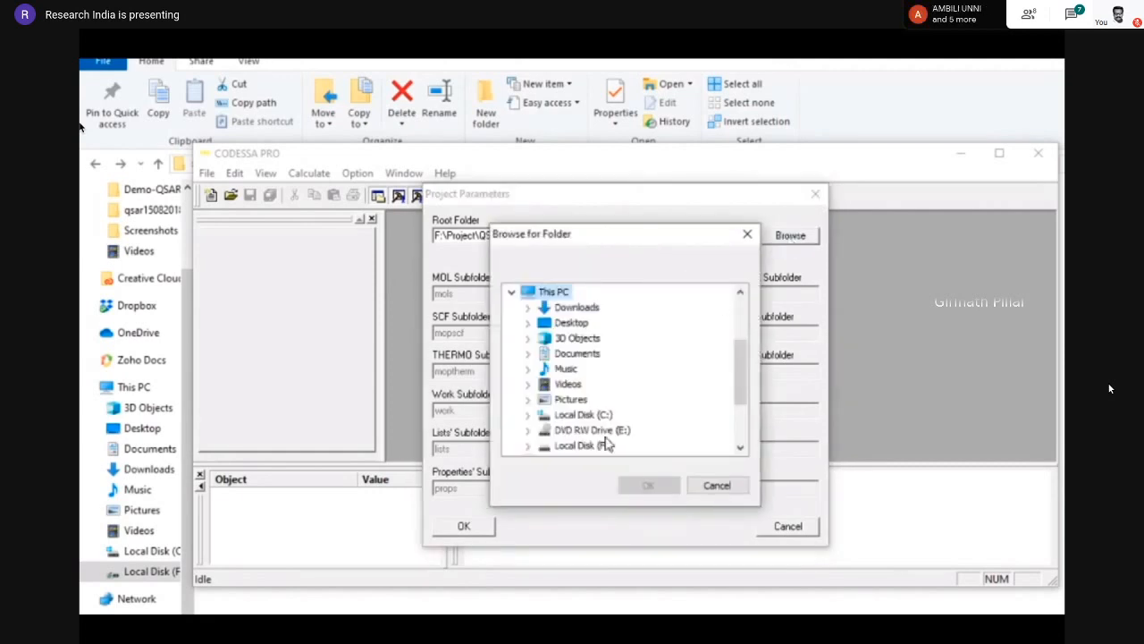
double_click(599, 446)
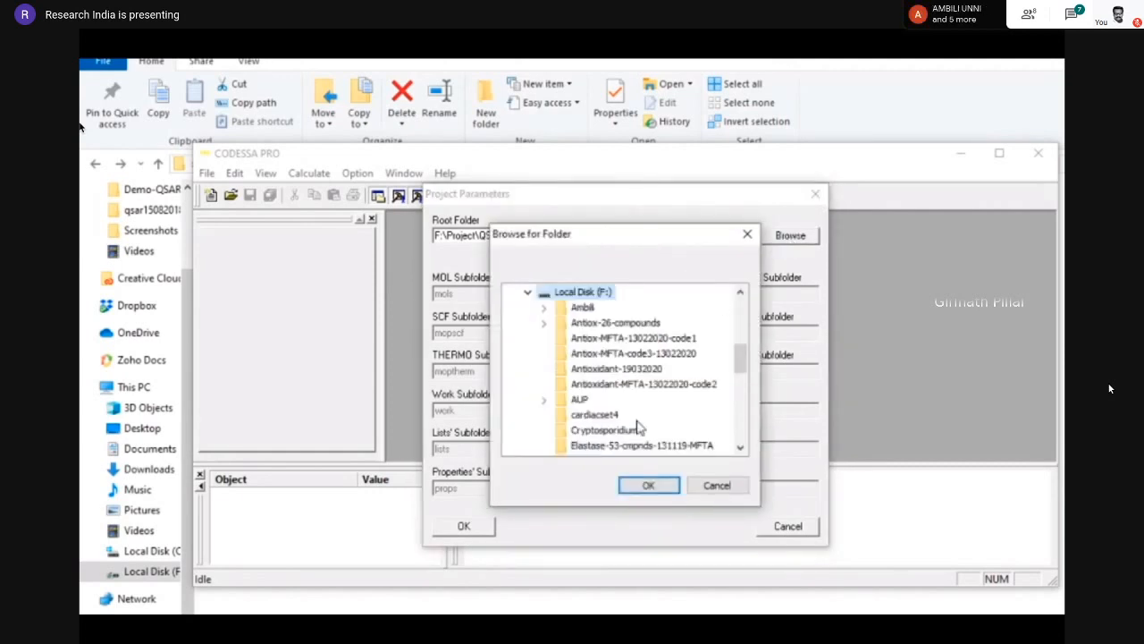
left_click(740, 448)
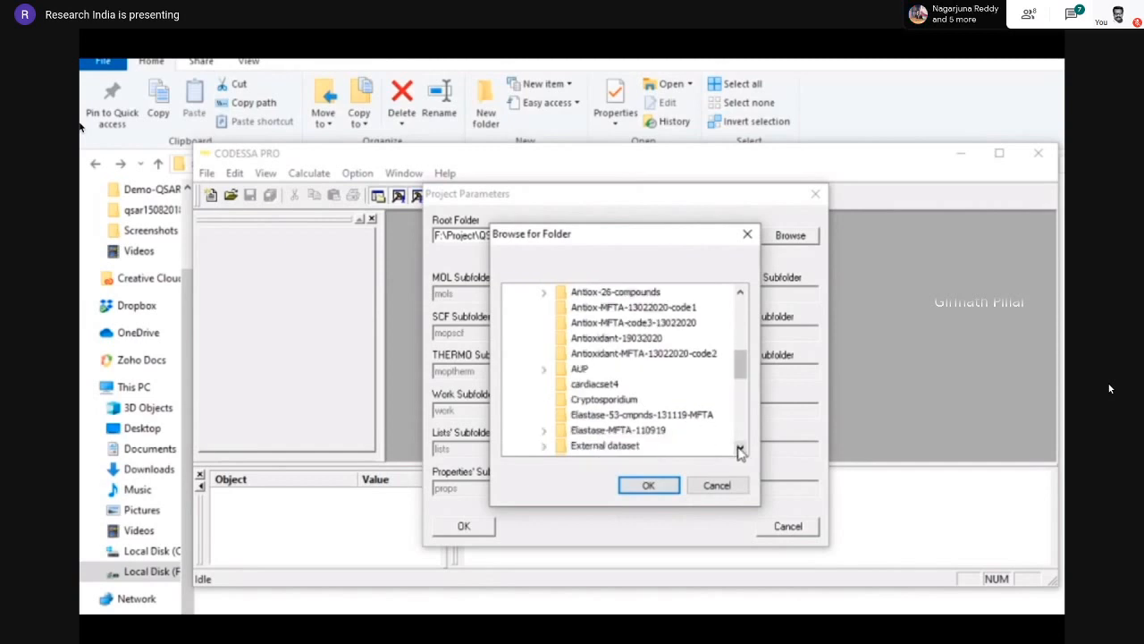
left_click(740, 448)
left_click(740, 448)
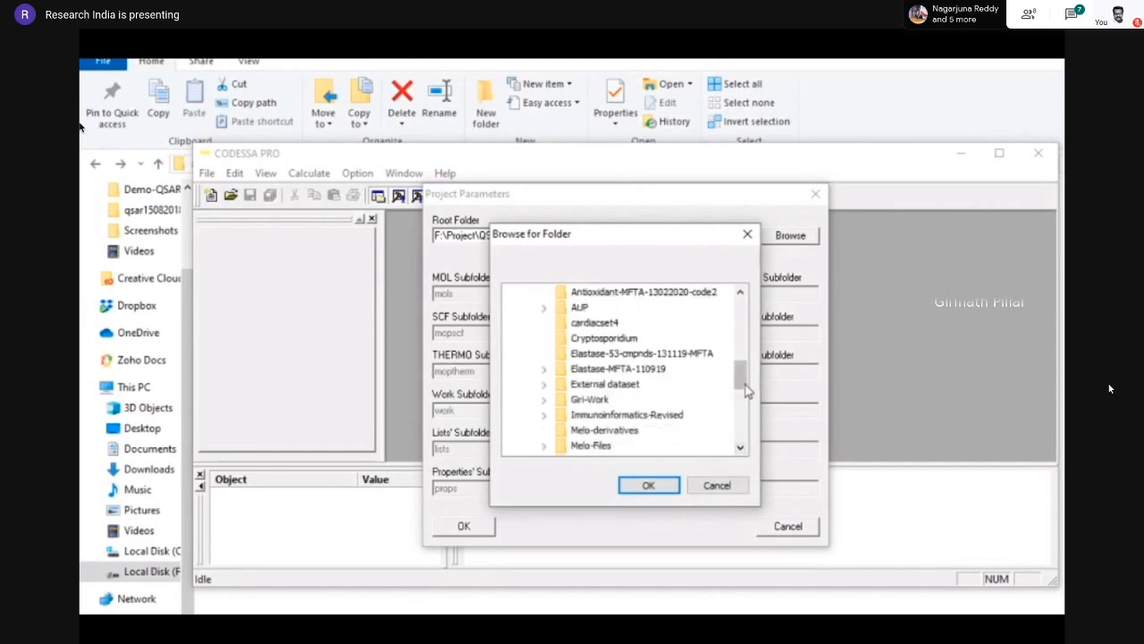
mouse_move(747, 391)
left_mouse_down()
mouse_move(747, 351)
mouse_move(757, 393)
left_mouse_up()
left_click(587, 417)
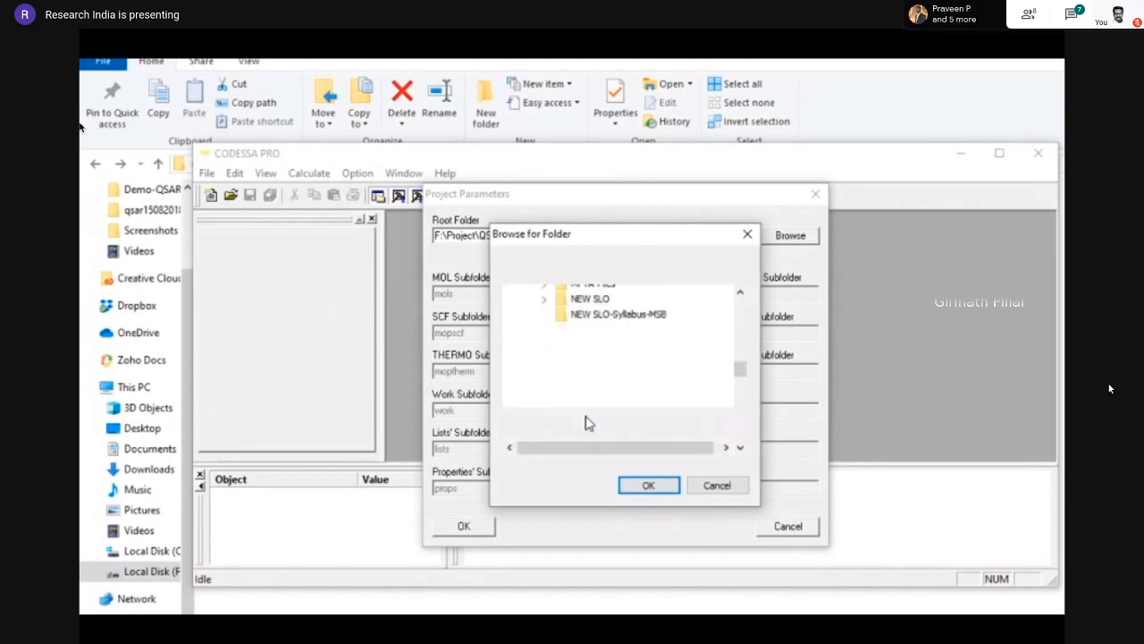
Expand the QSAR folder inside Project and its CodessaPro subfolder in the root folder browser
left_click(741, 433)
left_click(740, 433)
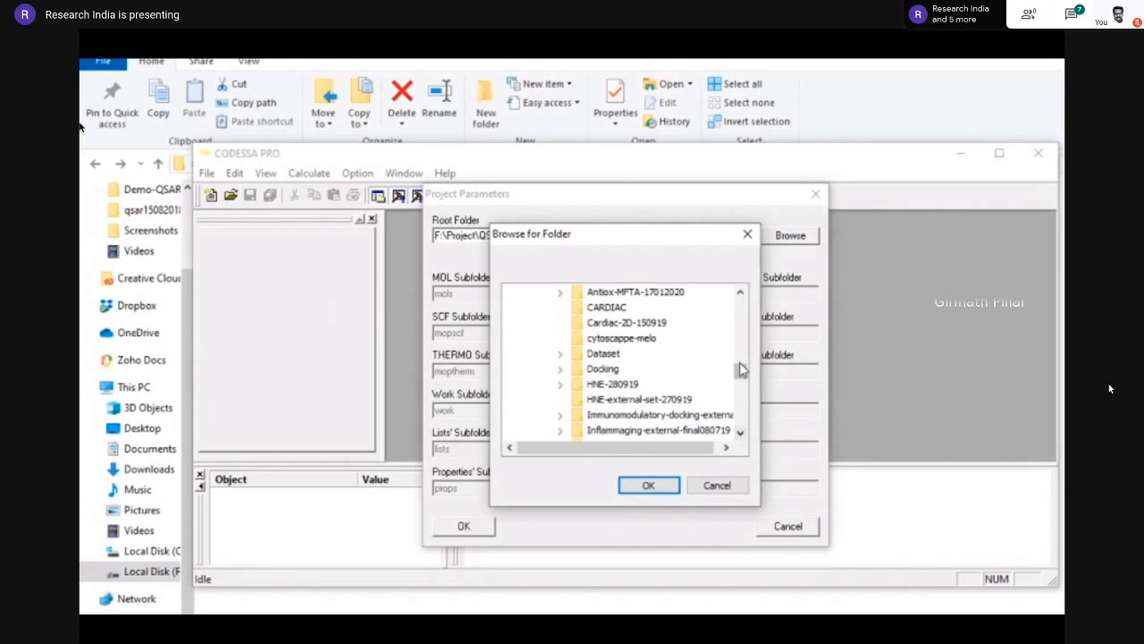
scroll(740, 370, "up", 1)
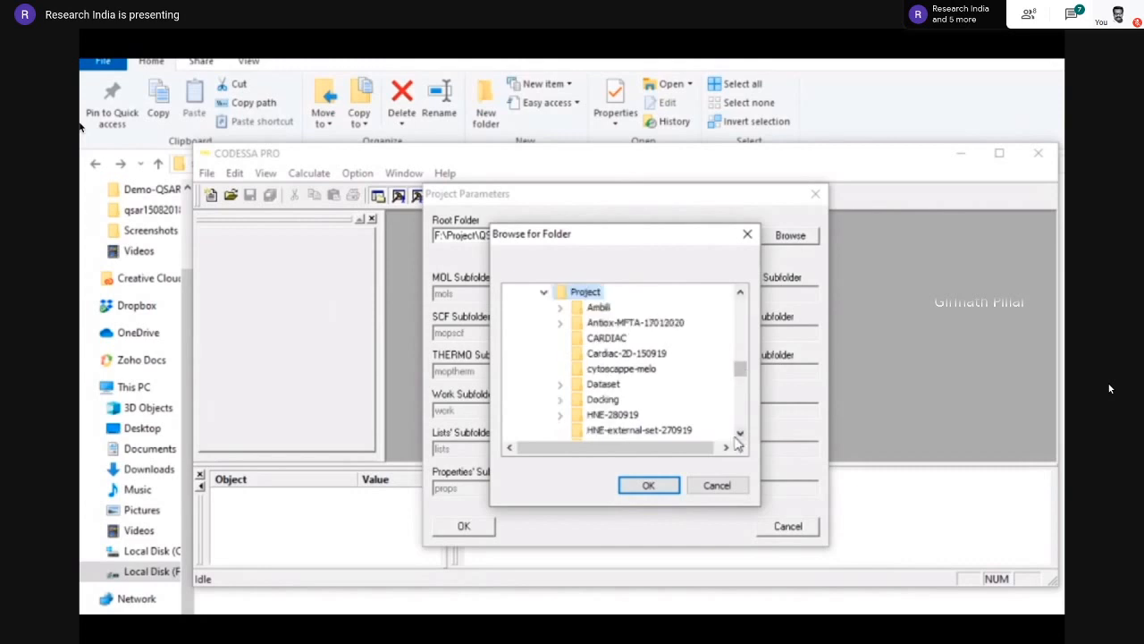
left_click(740, 434)
left_click(740, 433)
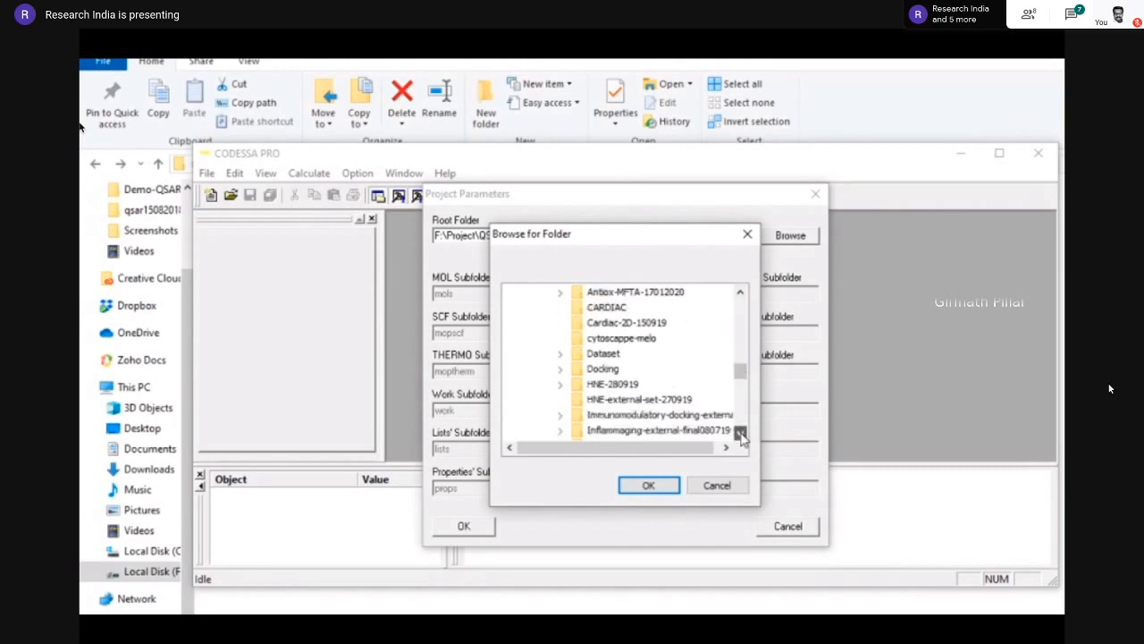
scroll(740, 434, "down", 3)
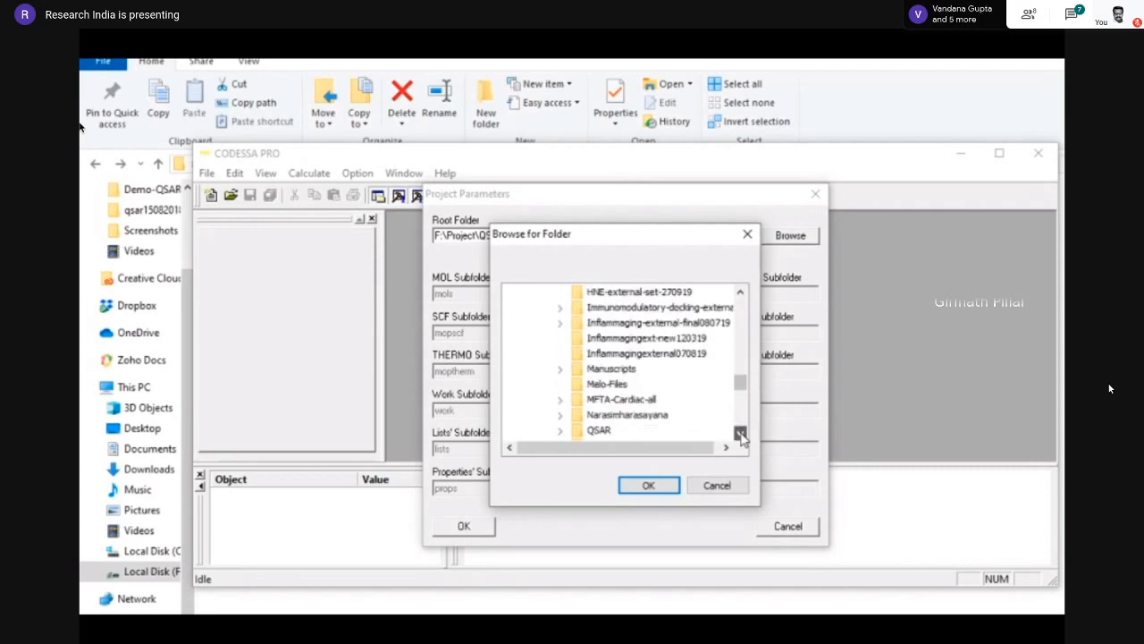
double_click(598, 401)
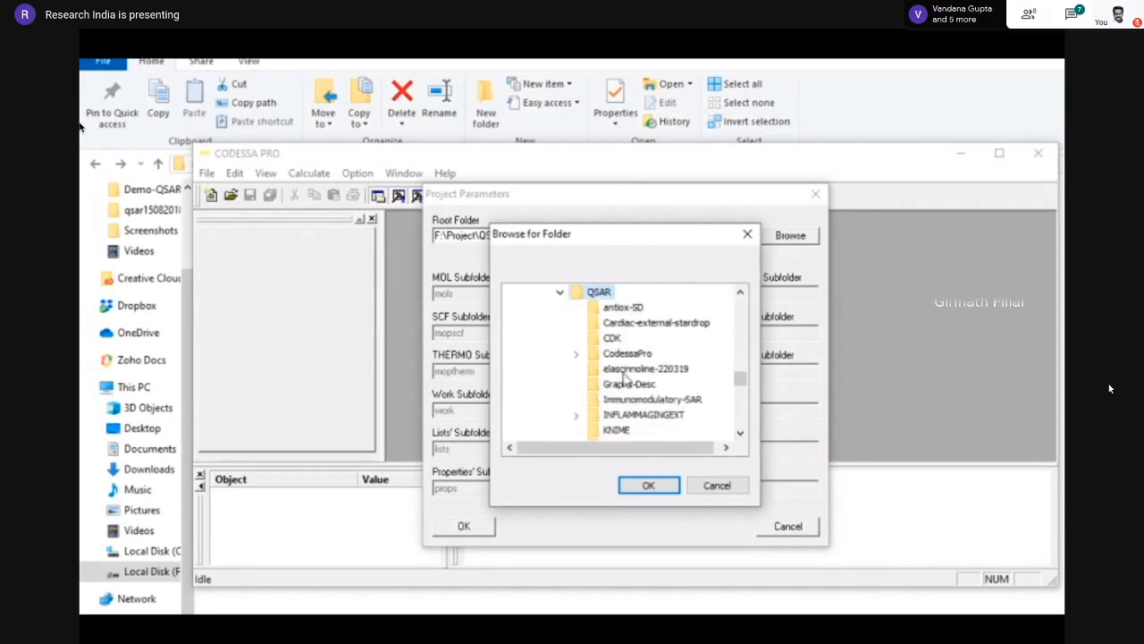
double_click(642, 356)
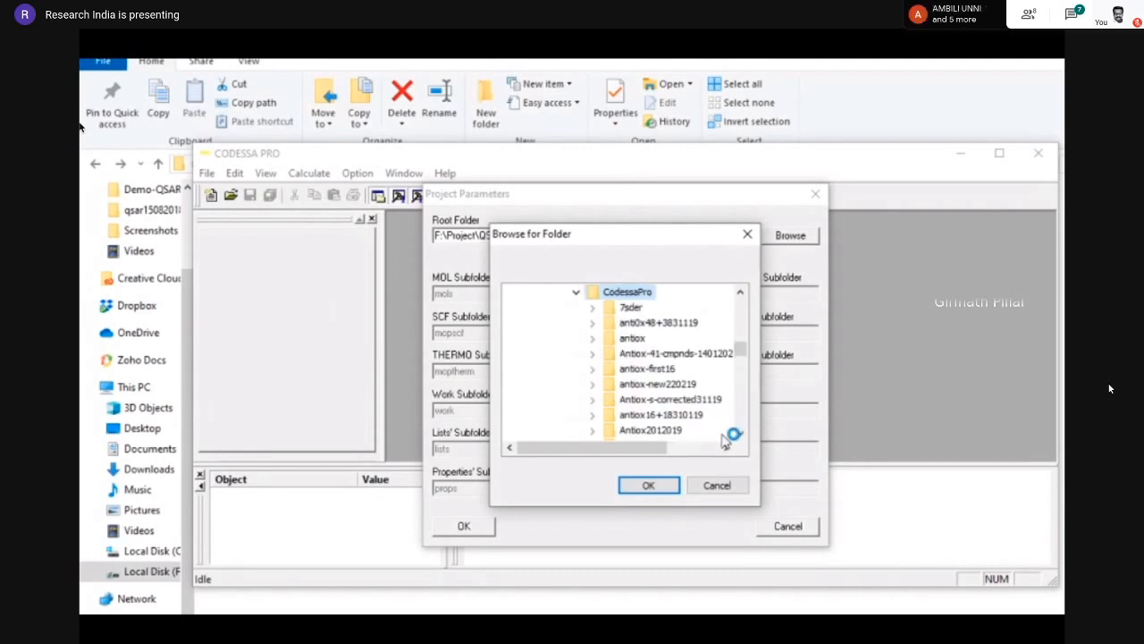
Choose Demo-completed inside CodessaPro as the root folder and accept the project parameters
scroll(739, 439, "down", 2)
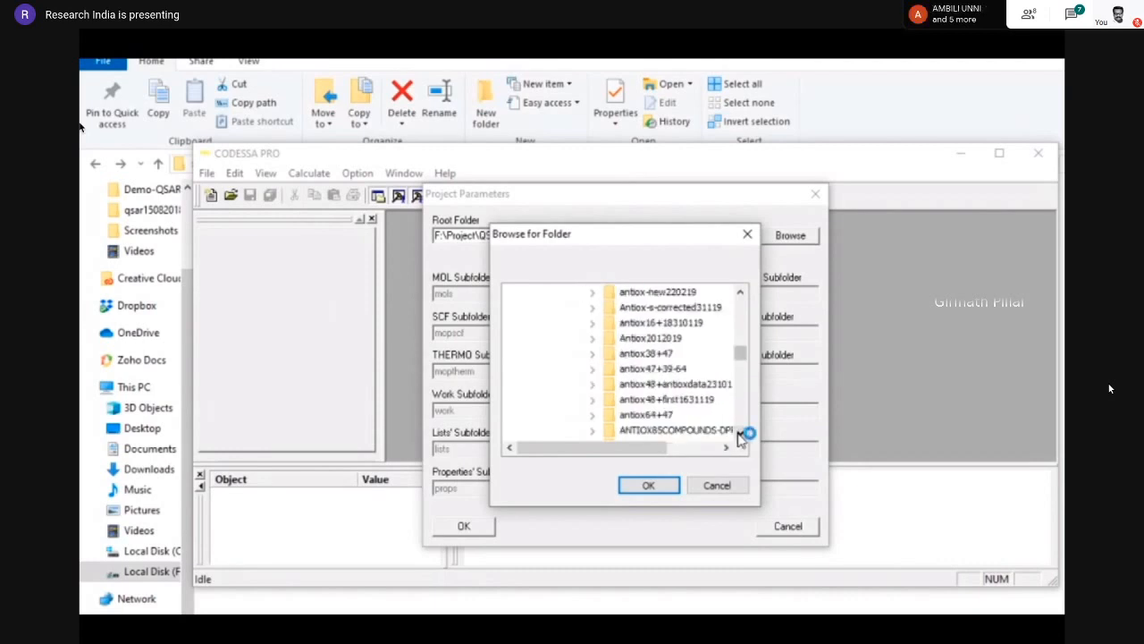
scroll(738, 438, "down", 2)
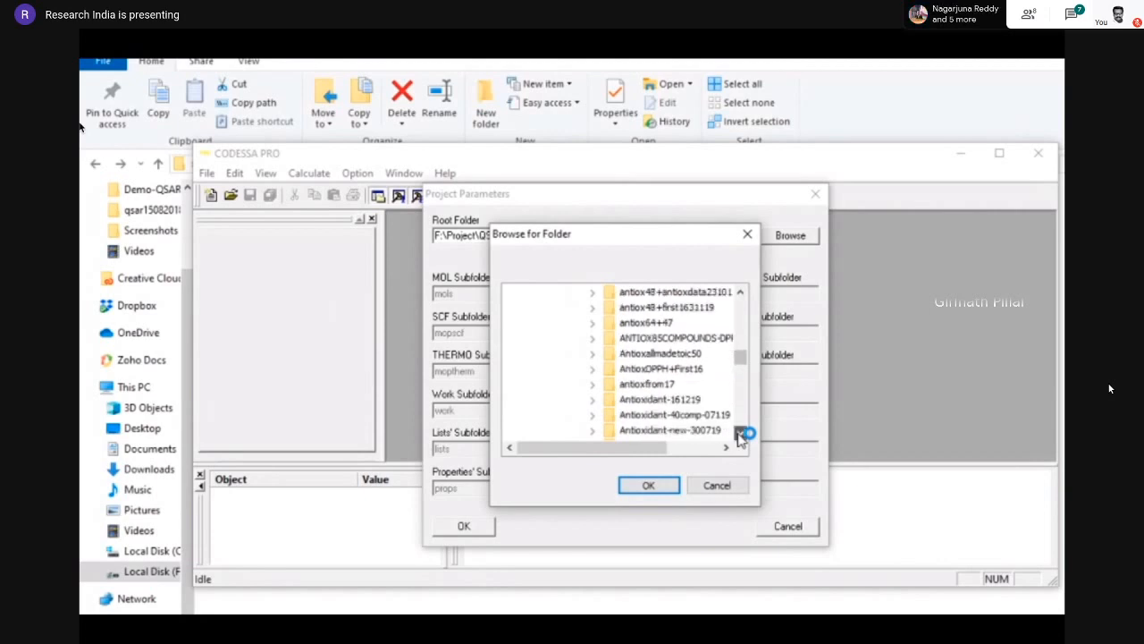
left_click(740, 435)
left_click(740, 436)
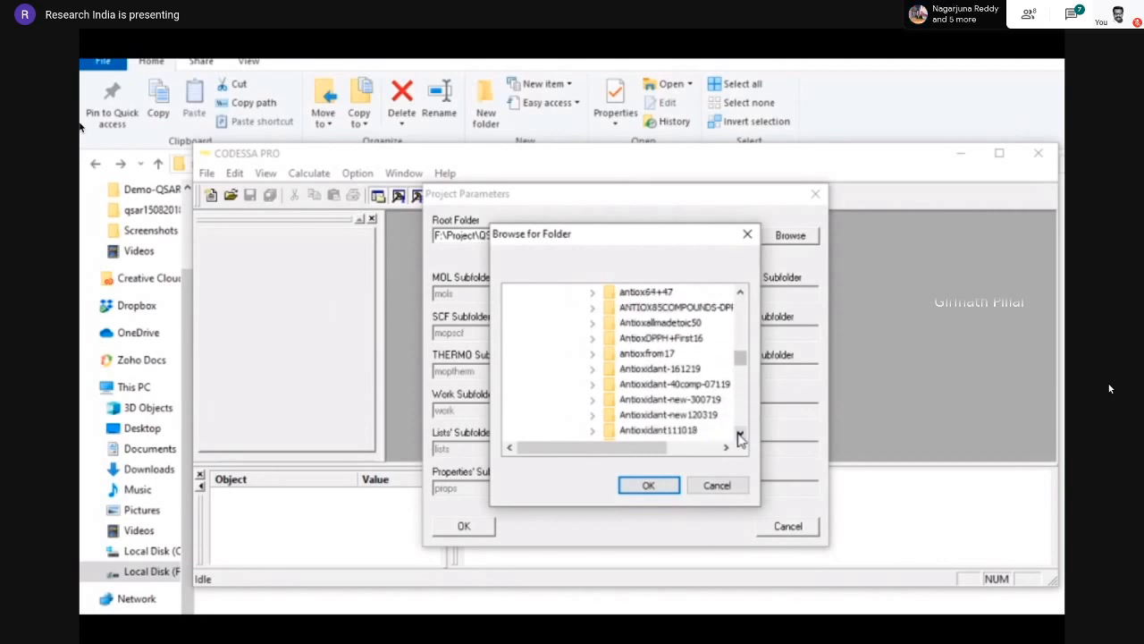
left_click(740, 435)
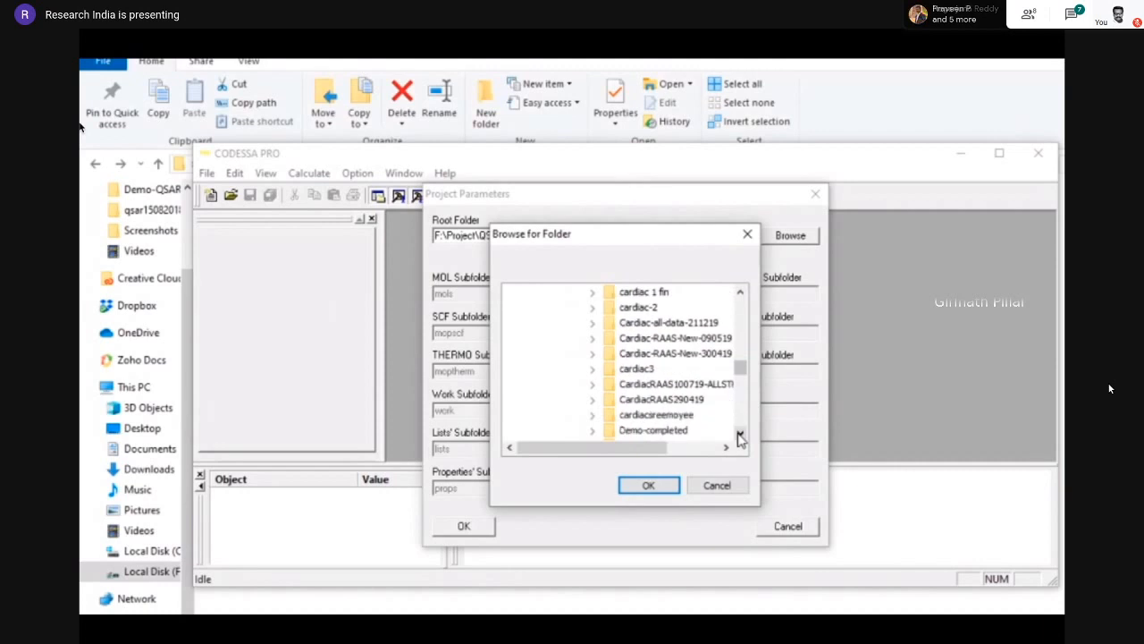
left_click(675, 430)
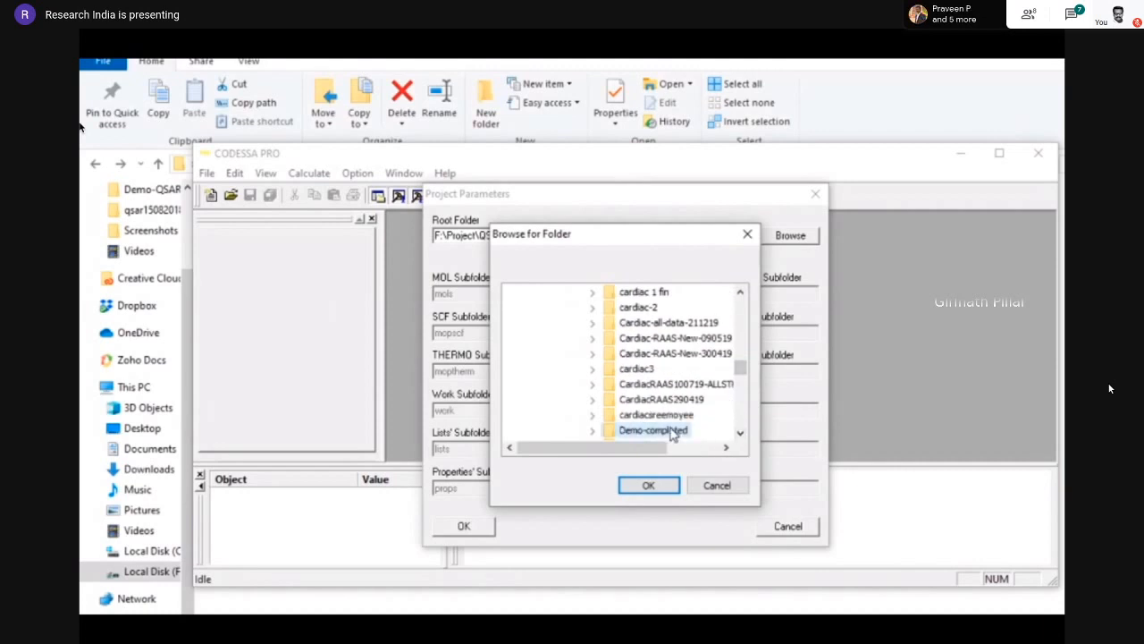
left_click(662, 490)
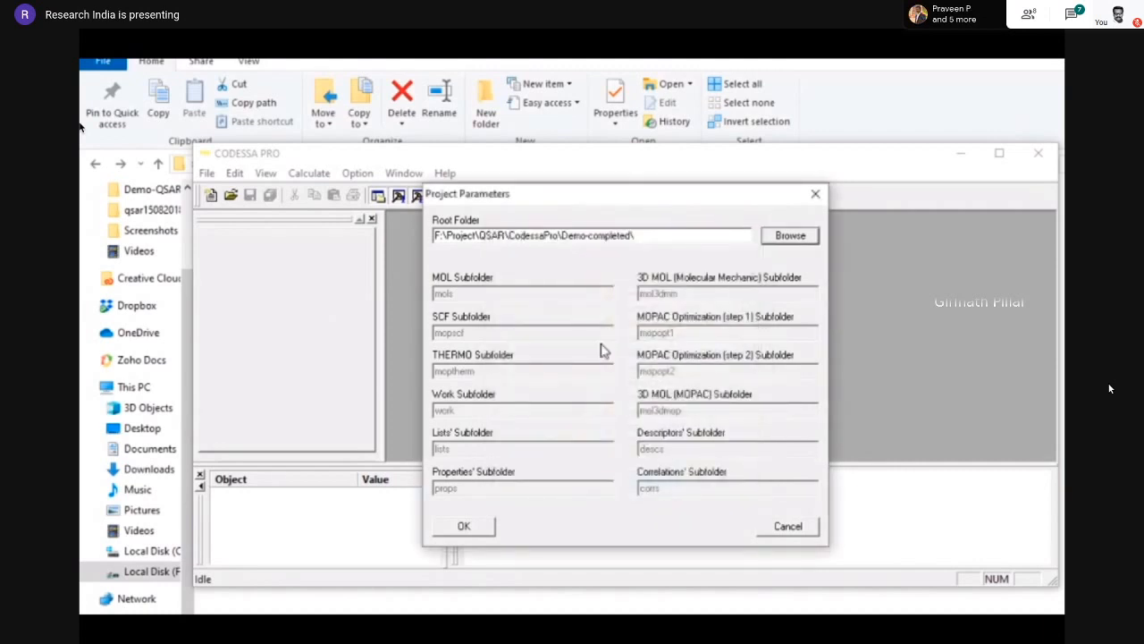
left_click(465, 527)
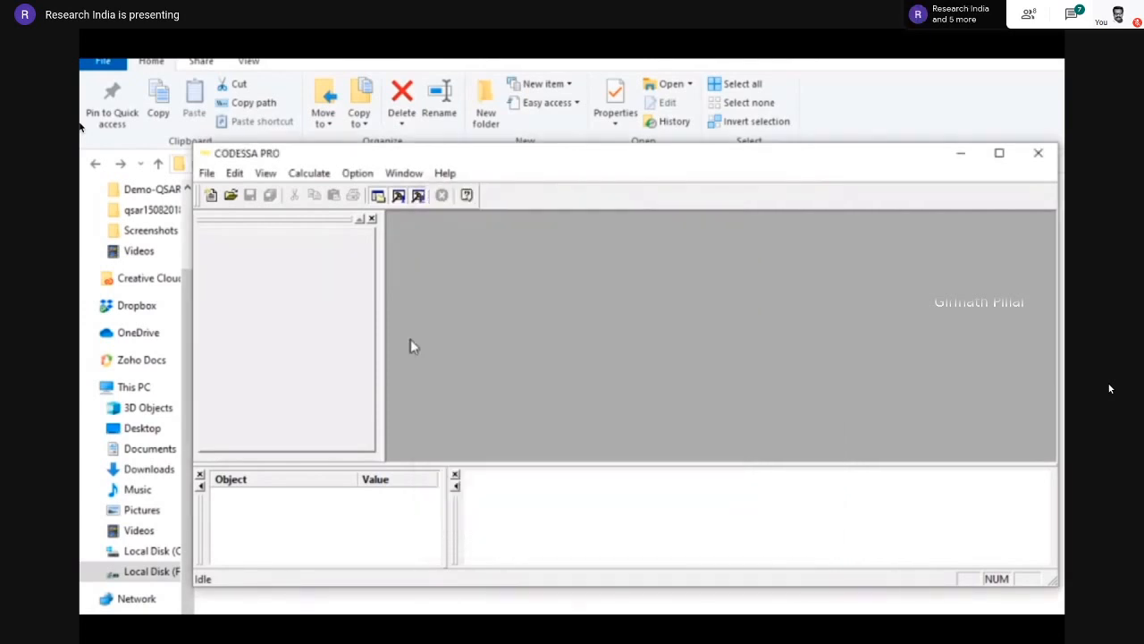
Load the Demo-completed storage, look over its object summary, and bring up the available calculations
left_click(323, 176)
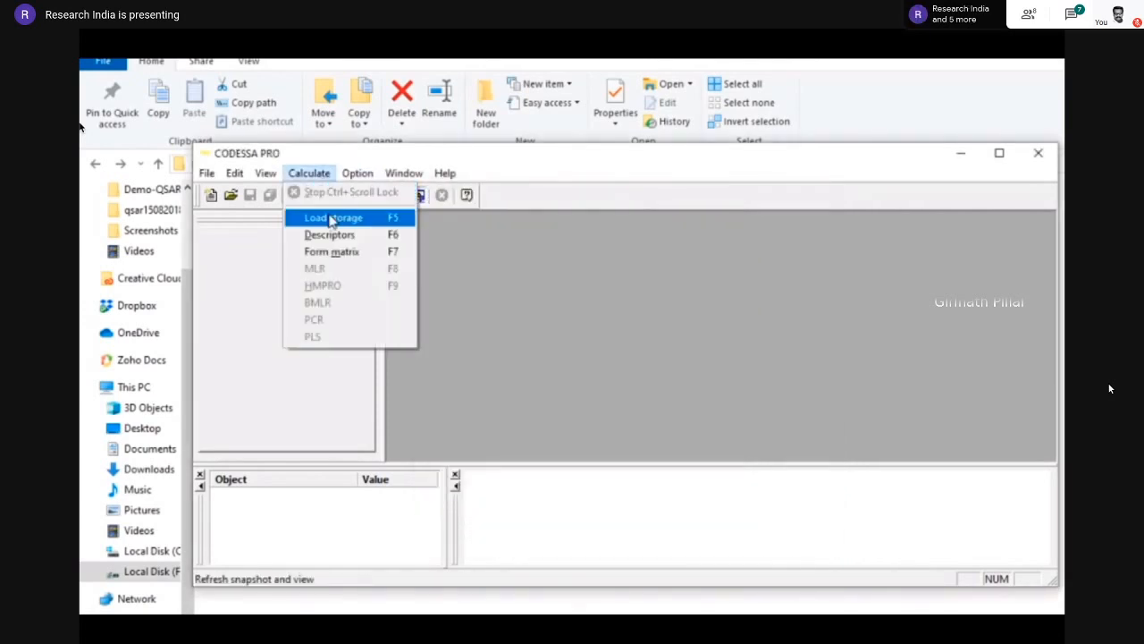
left_click(330, 219)
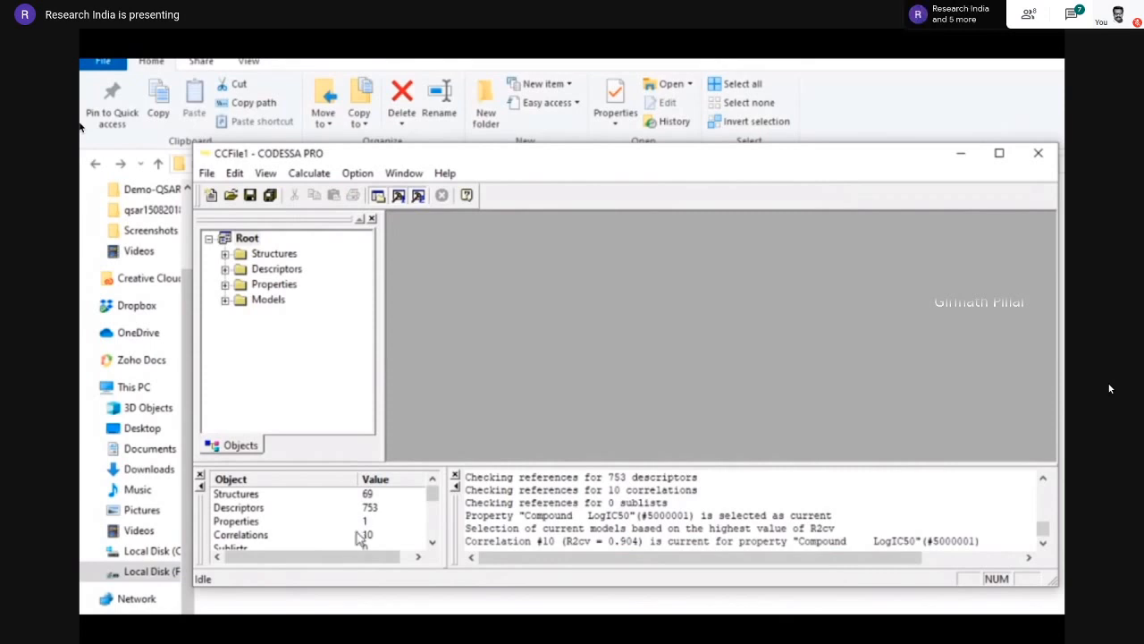
scroll(375, 538, "right", 1)
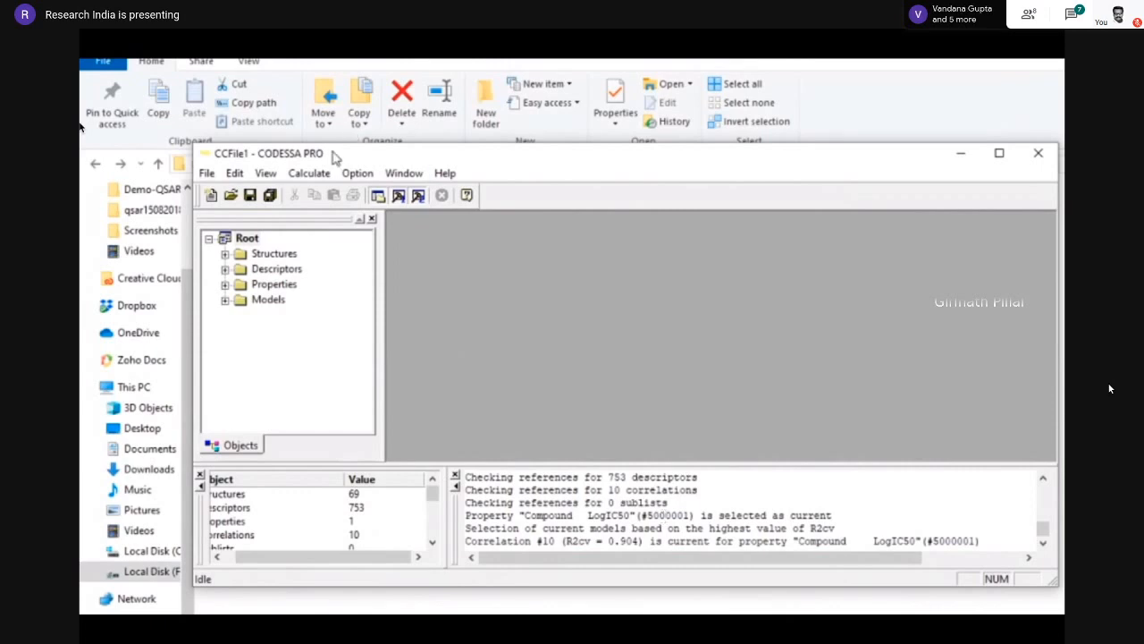
left_click(314, 174)
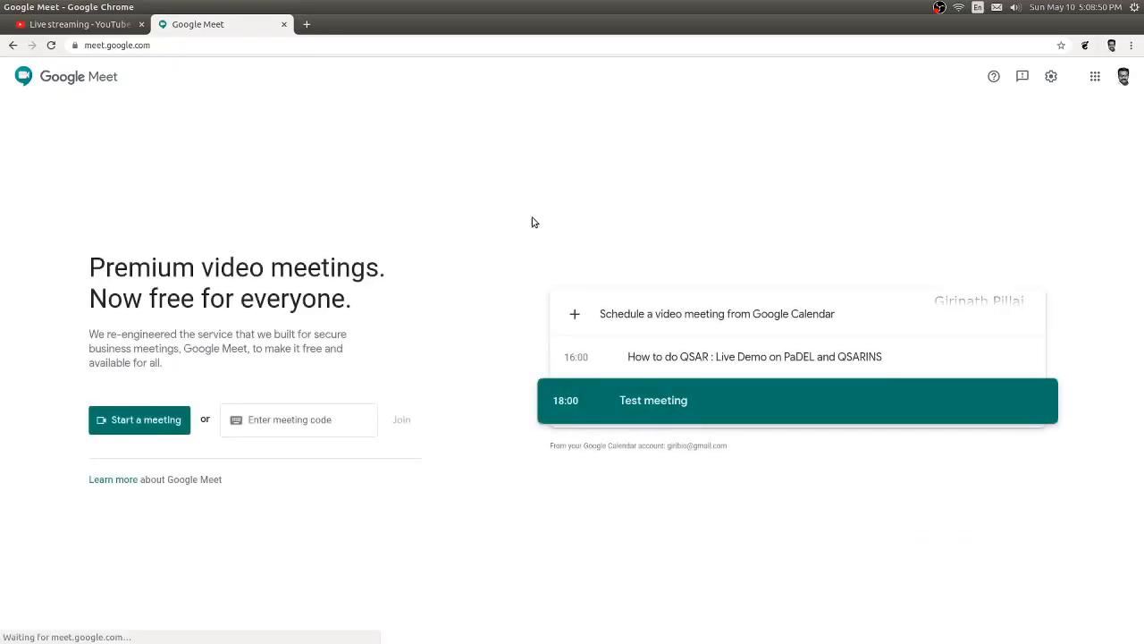
Switch to Google Meet, join the "How to do QSAR : Live Demo on PaDEL and QSARINS" meeting, and show it full screen
left_click(683, 362)
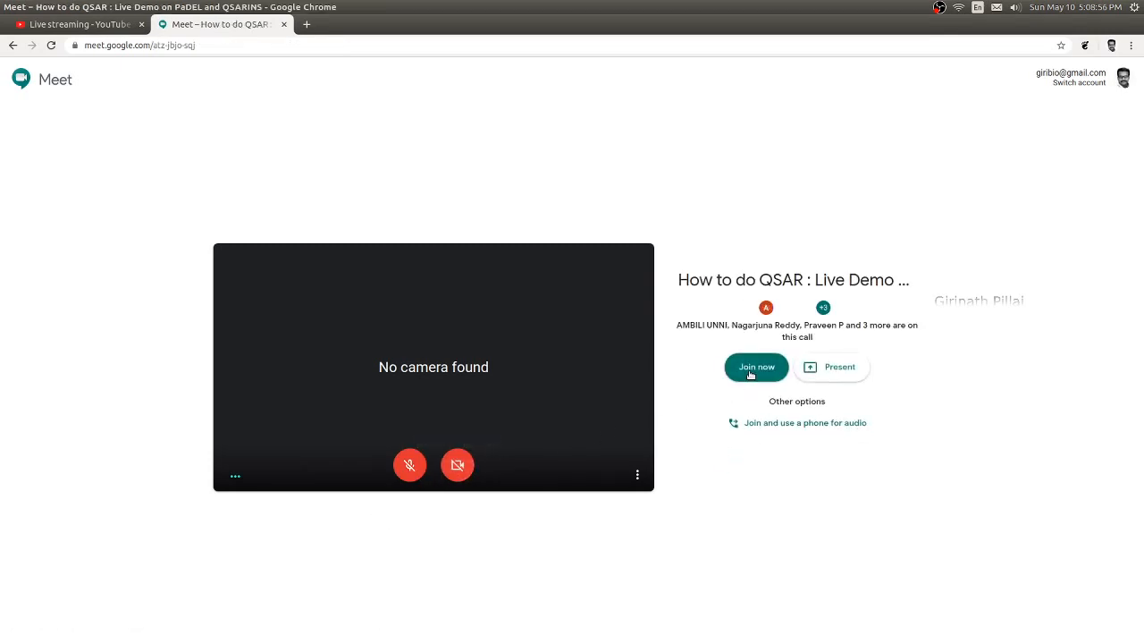
left_click(749, 373)
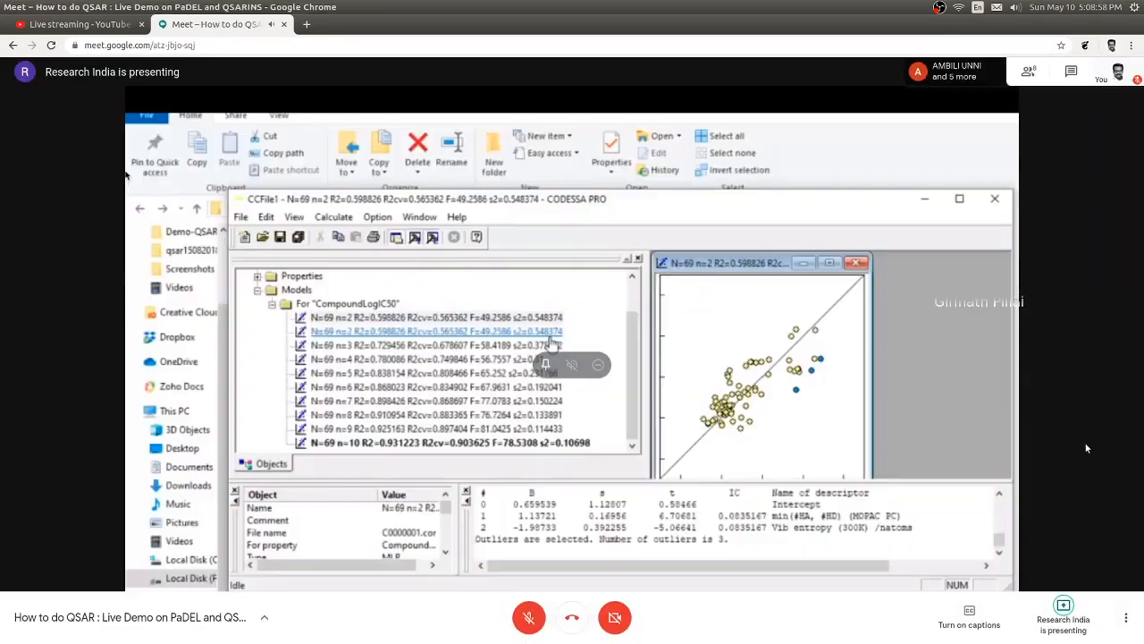
left_click(1127, 613)
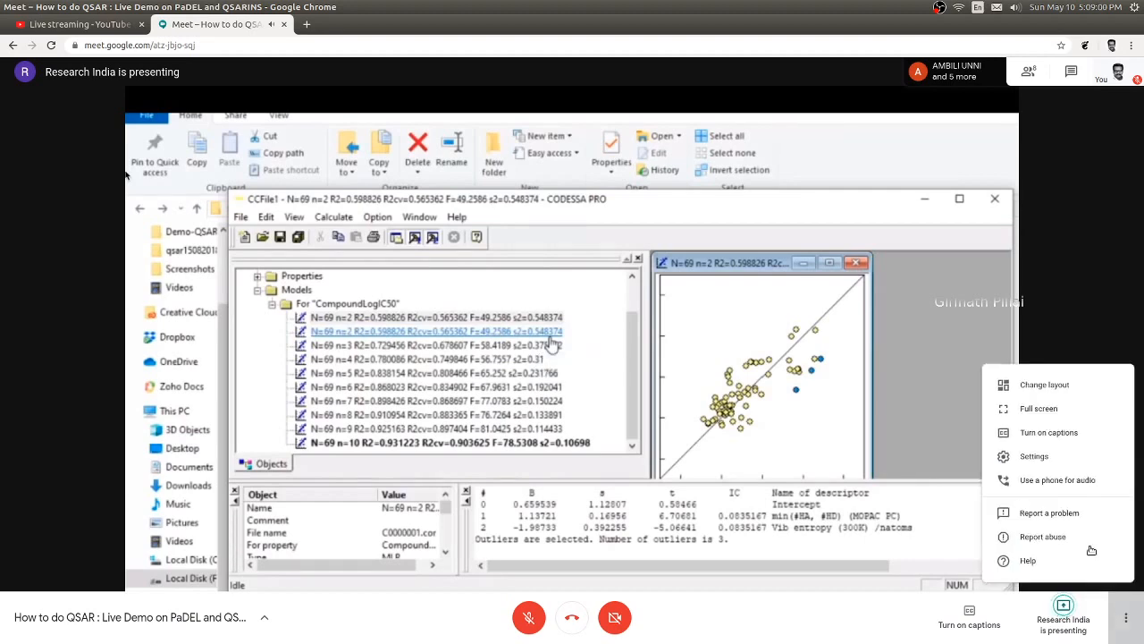
left_click(1026, 410)
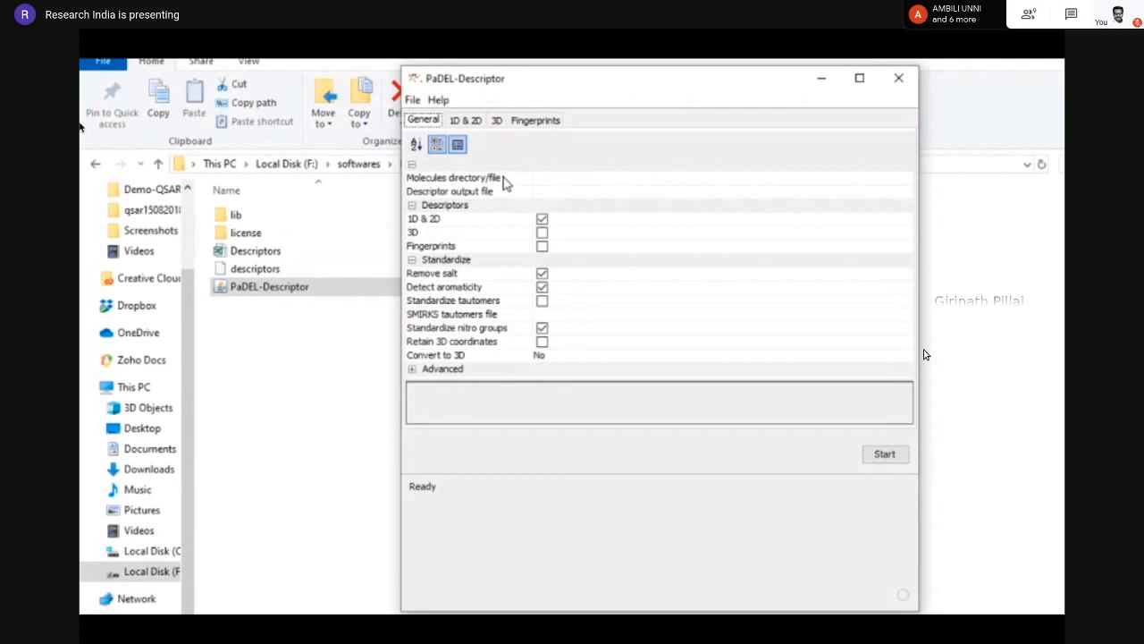
Switch to File Explorer and go to the CodessaPro folder under Project\QSAR on Local Disk (F:)
left_click(165, 573)
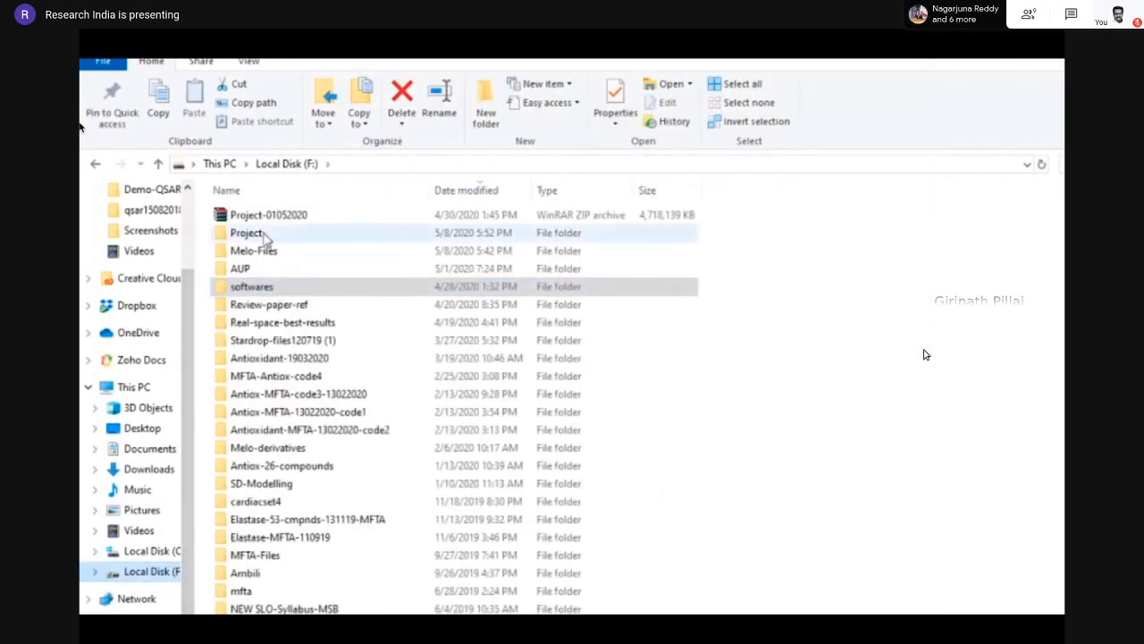
double_click(264, 234)
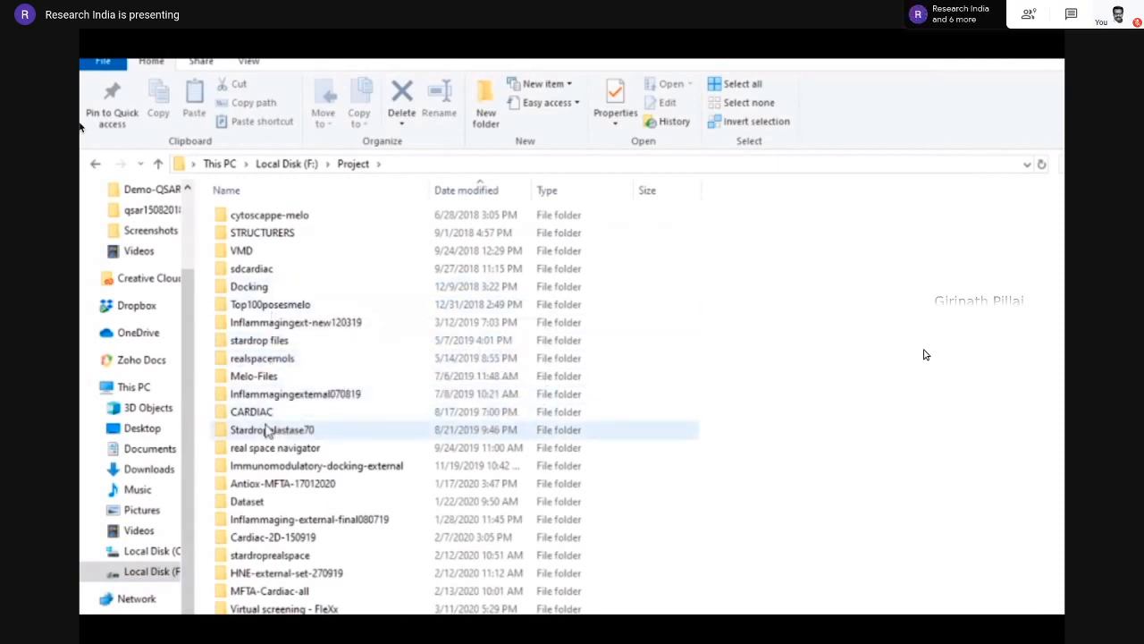
scroll(268, 433, "down", 1)
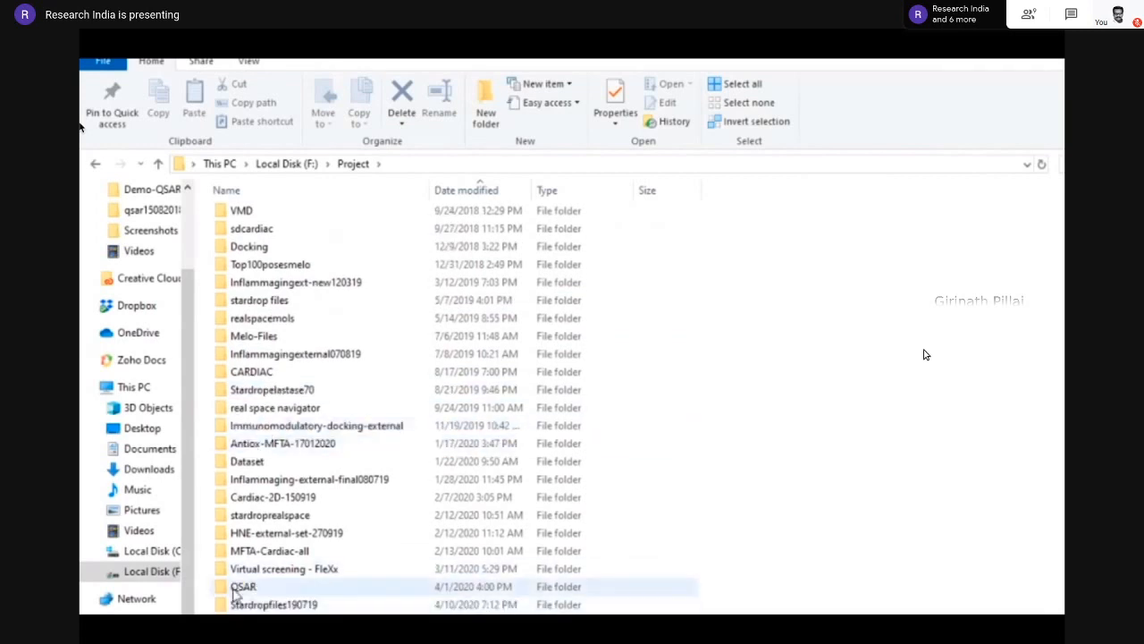
double_click(236, 590)
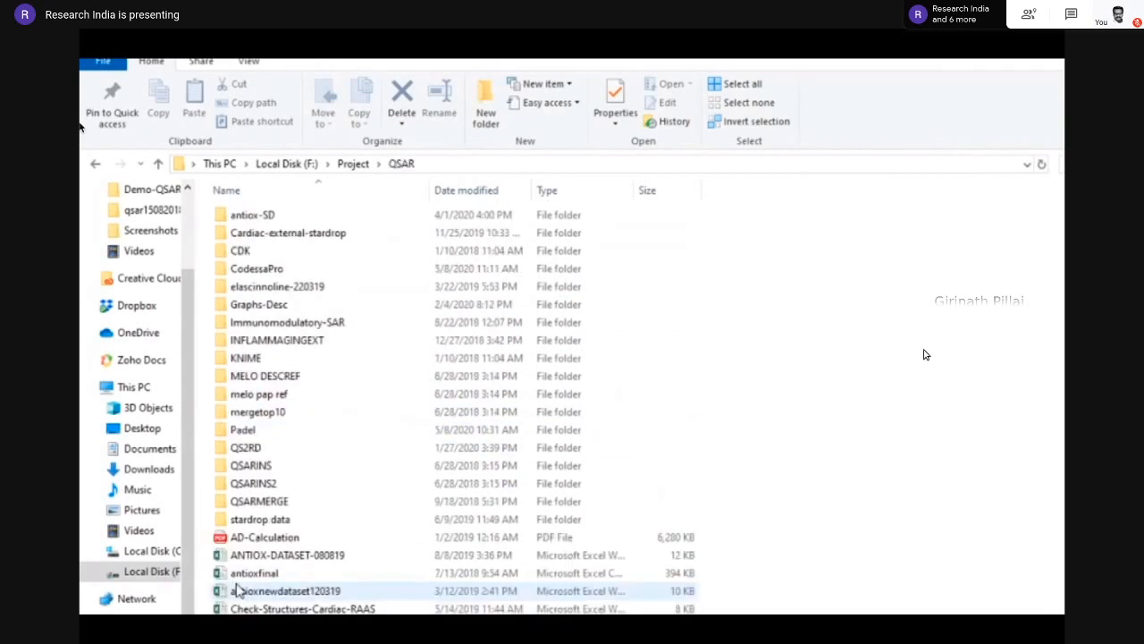
double_click(272, 268)
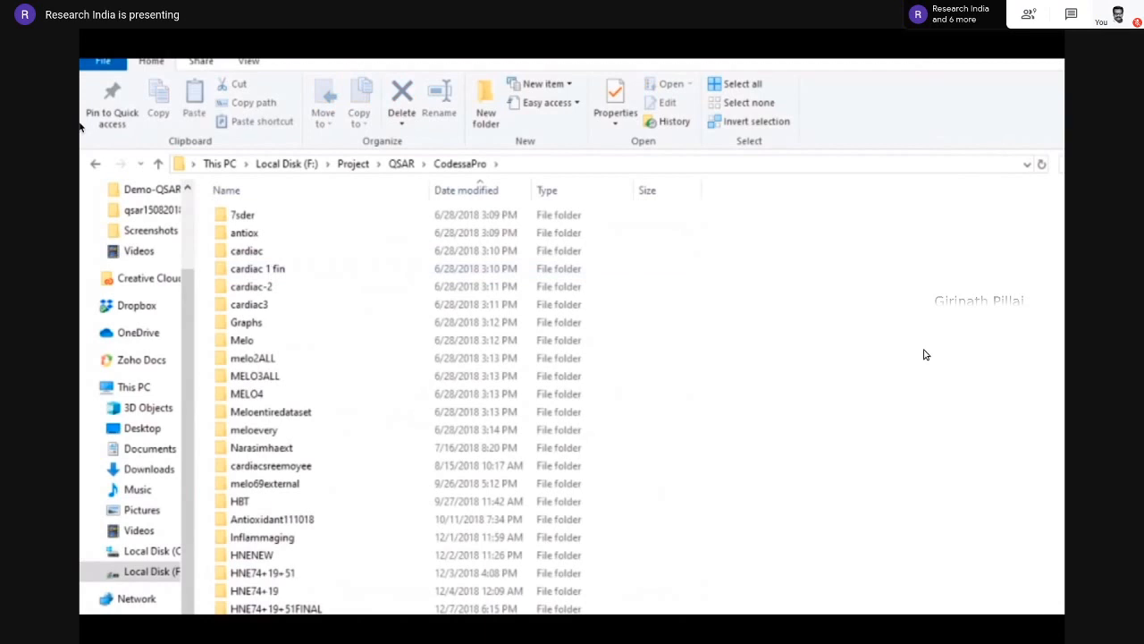
Search the CodessaPro folder for "demo" and open the mol3dmop subfolder of Demo-completed
left_click(1063, 164)
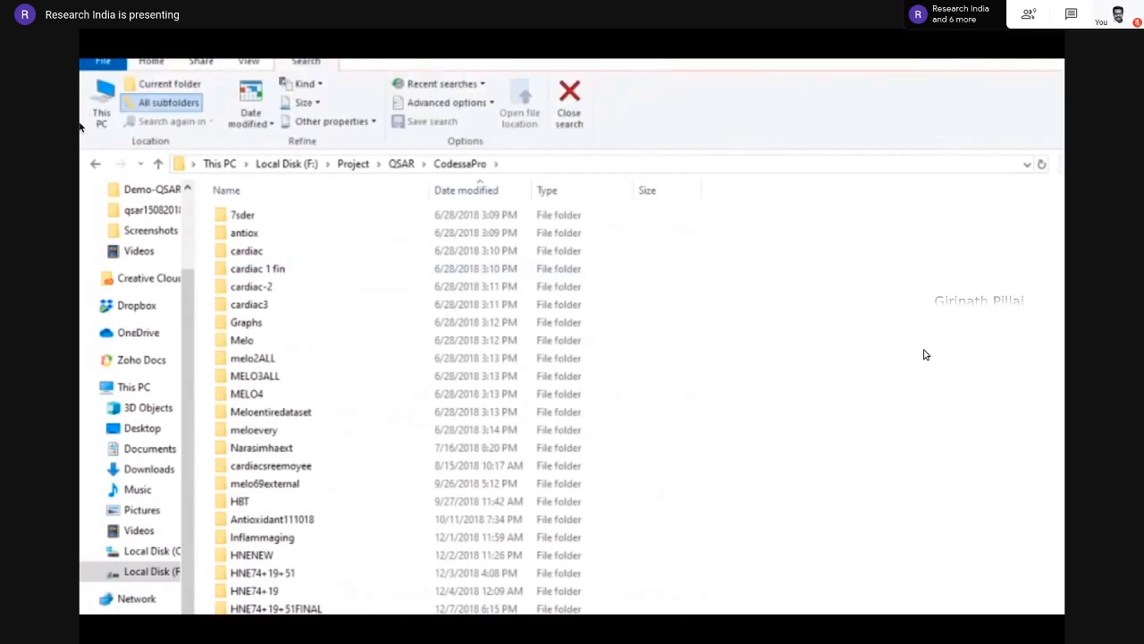
type("demo")
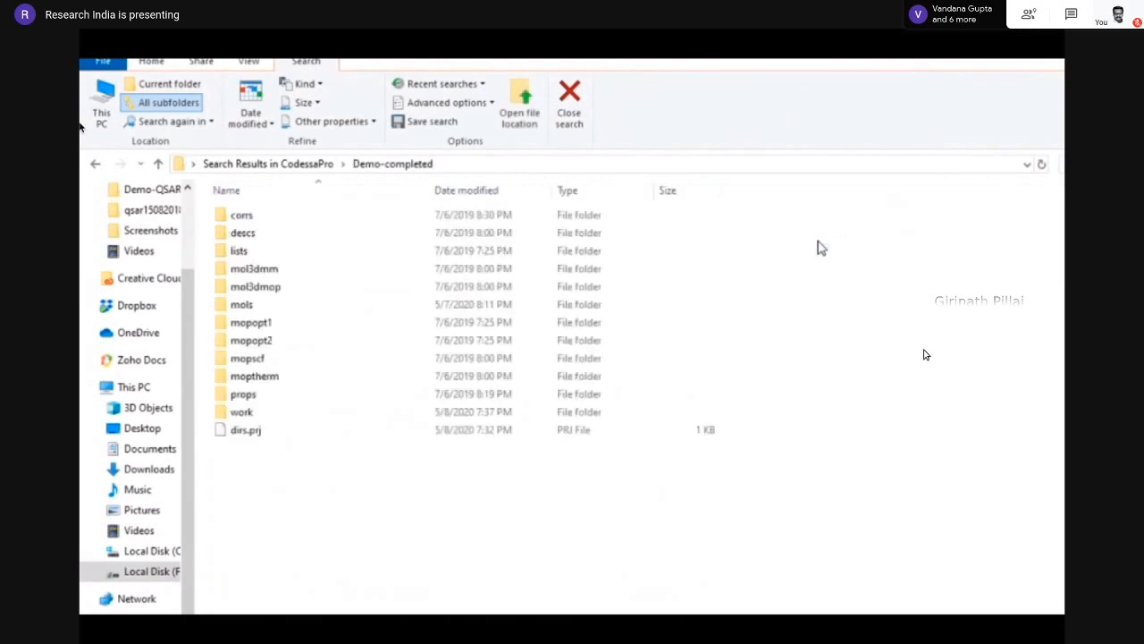
double_click(542, 290)
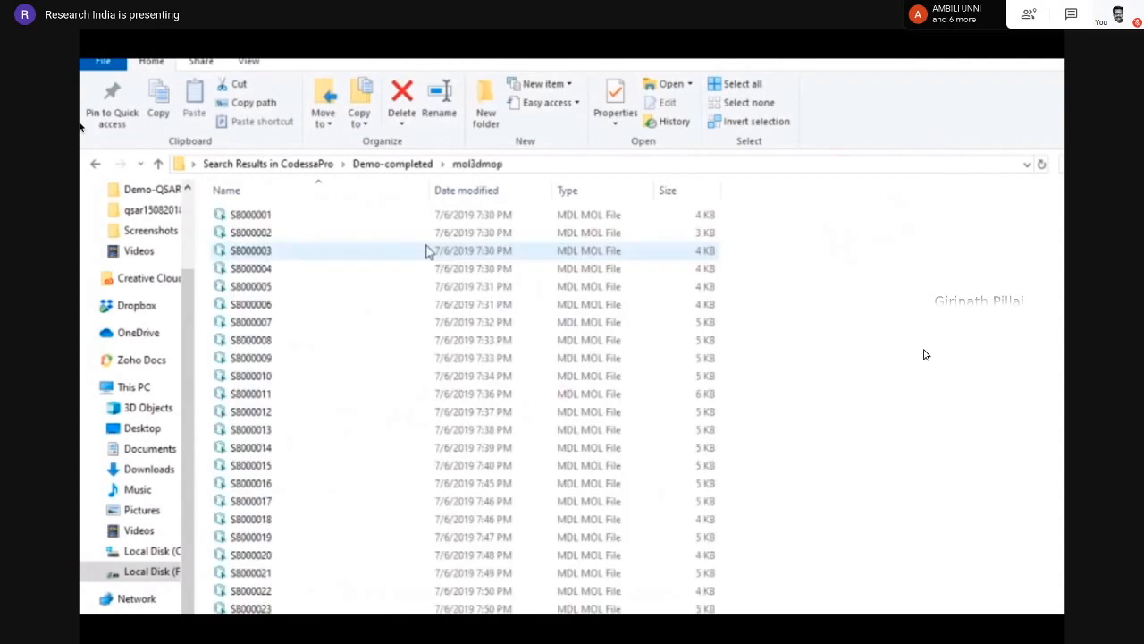
Copy the mol3dmop folder from Demo-completed and paste it into the Desktop folder
left_click(96, 165)
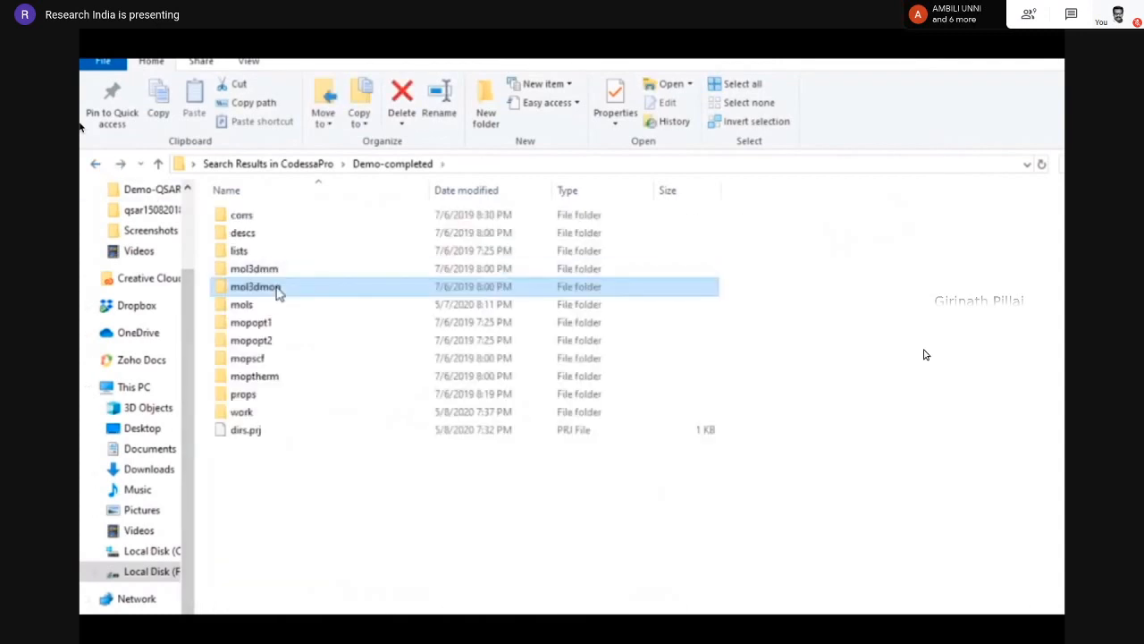
double_click(276, 291)
right_click(276, 286)
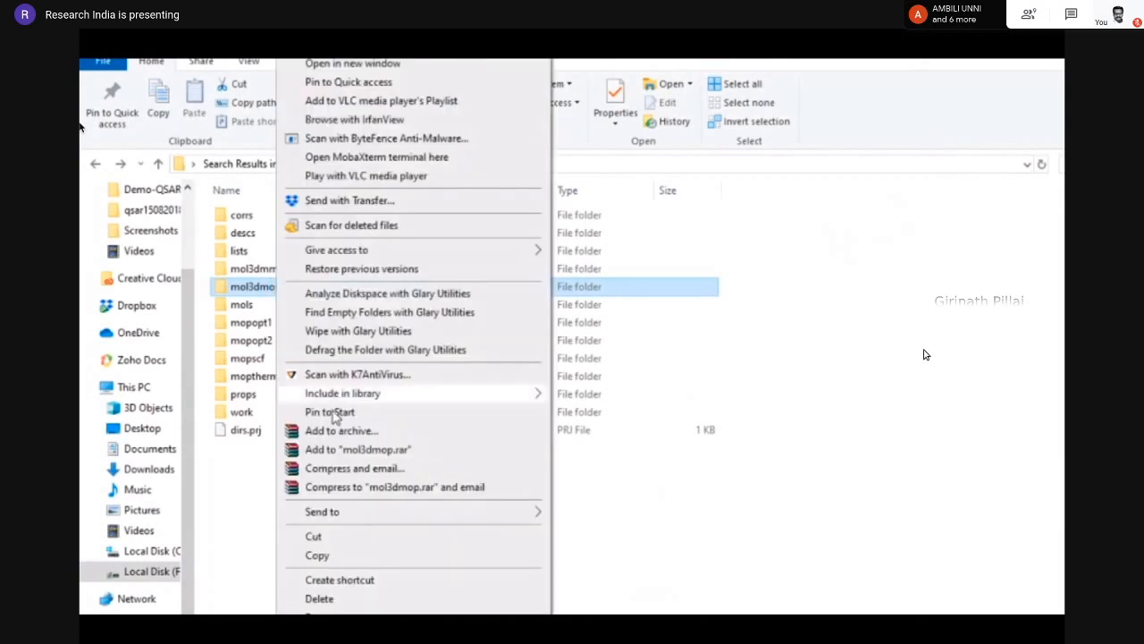
left_click(318, 555)
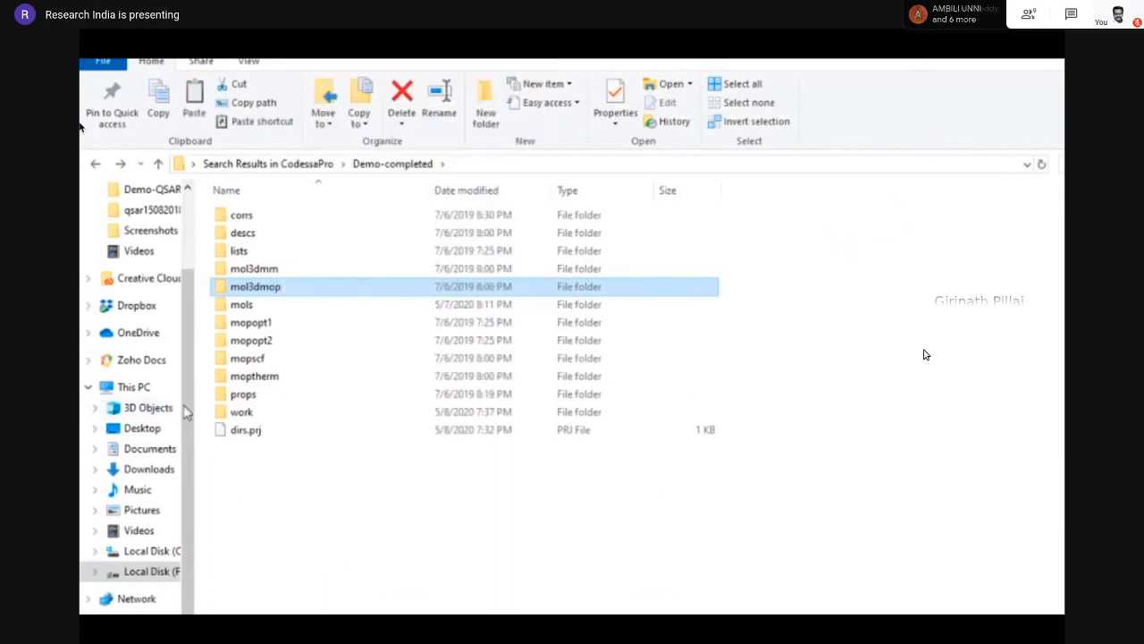
left_click(156, 430)
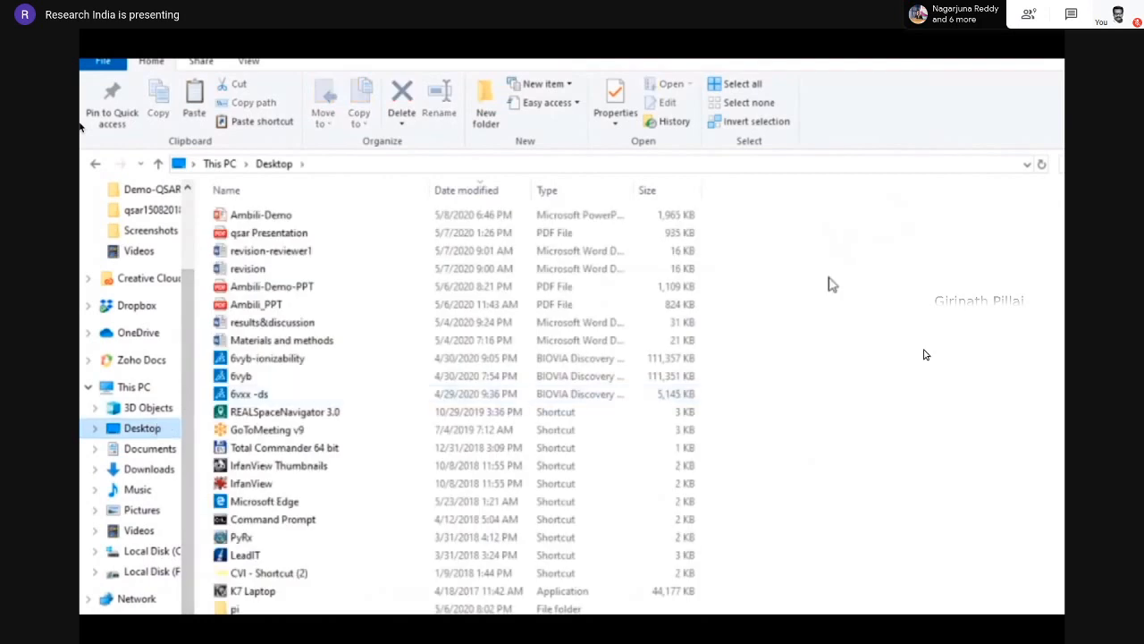
right_click(841, 334)
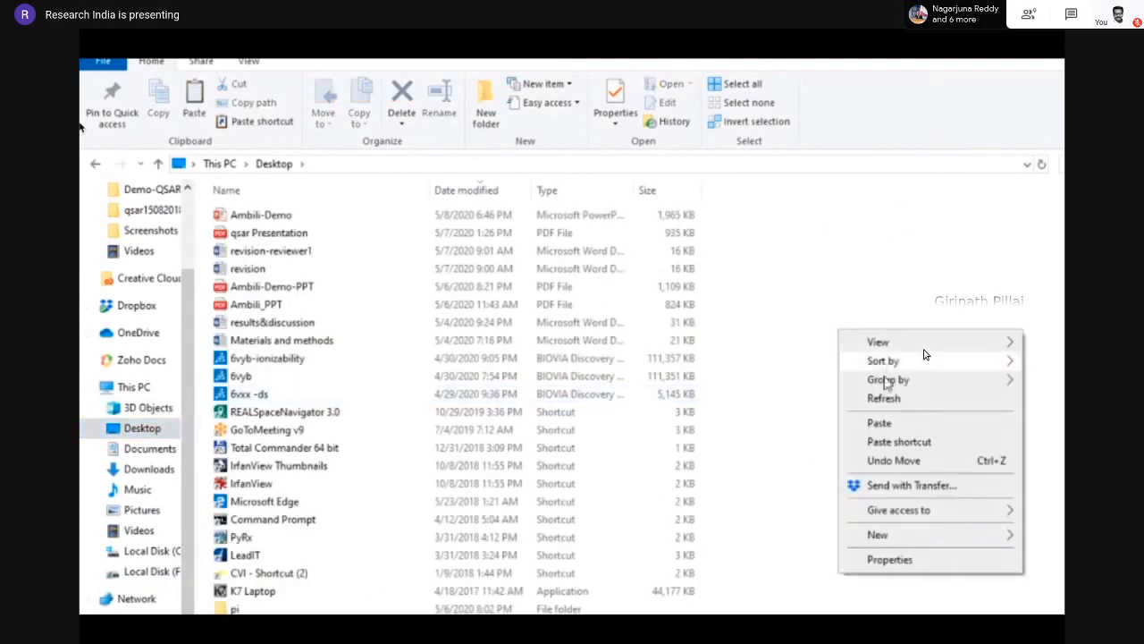
left_click(878, 424)
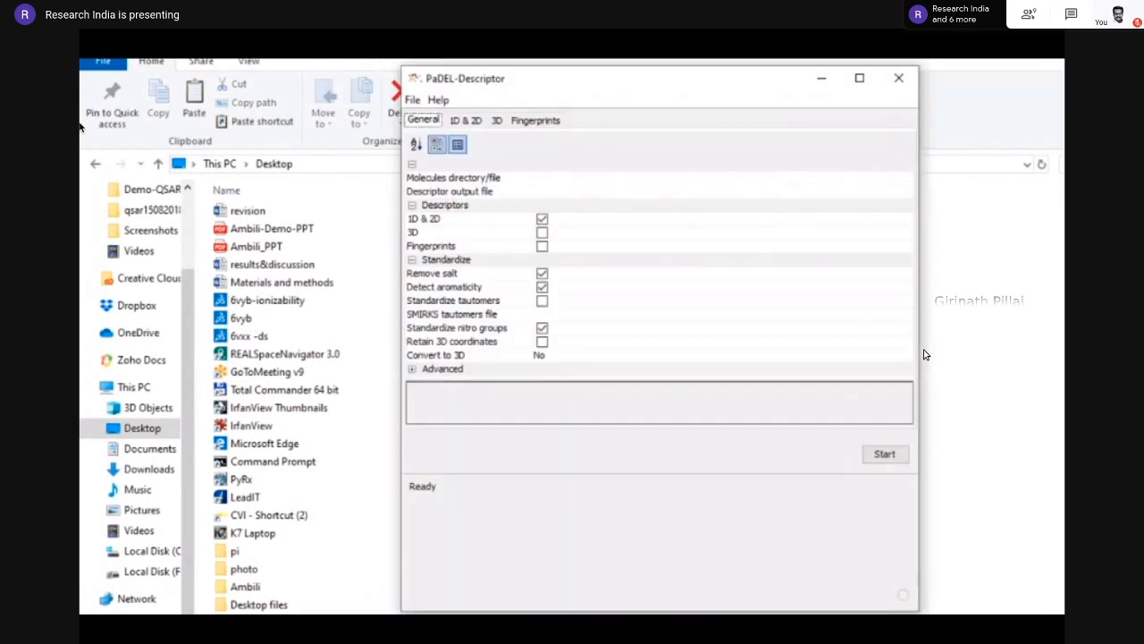
Switch to PaDEL-Descriptor and set the molecules directory to the mol3dmop folder on the Desktop
left_click(604, 180)
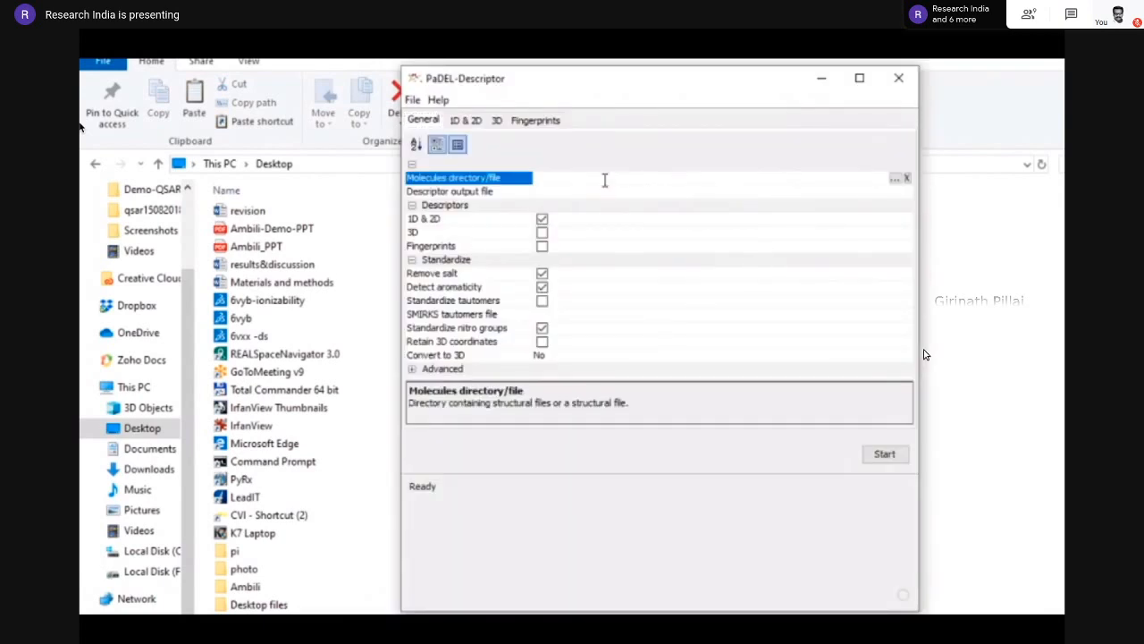
left_click(896, 179)
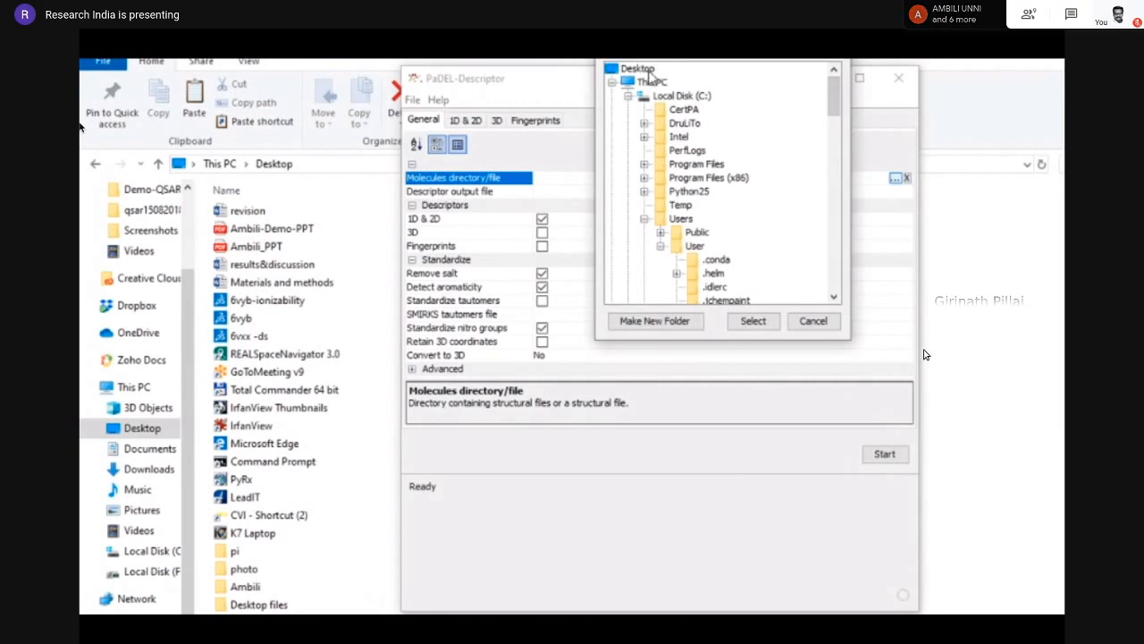
left_click_drag(831, 97, 835, 161)
left_click(721, 147)
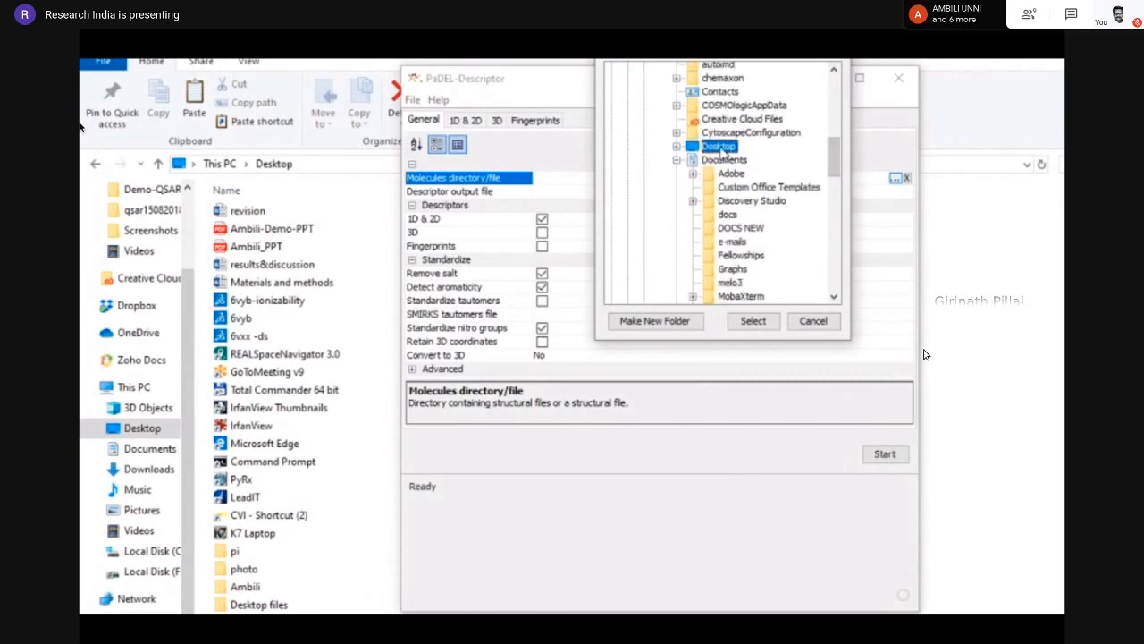
double_click(721, 149)
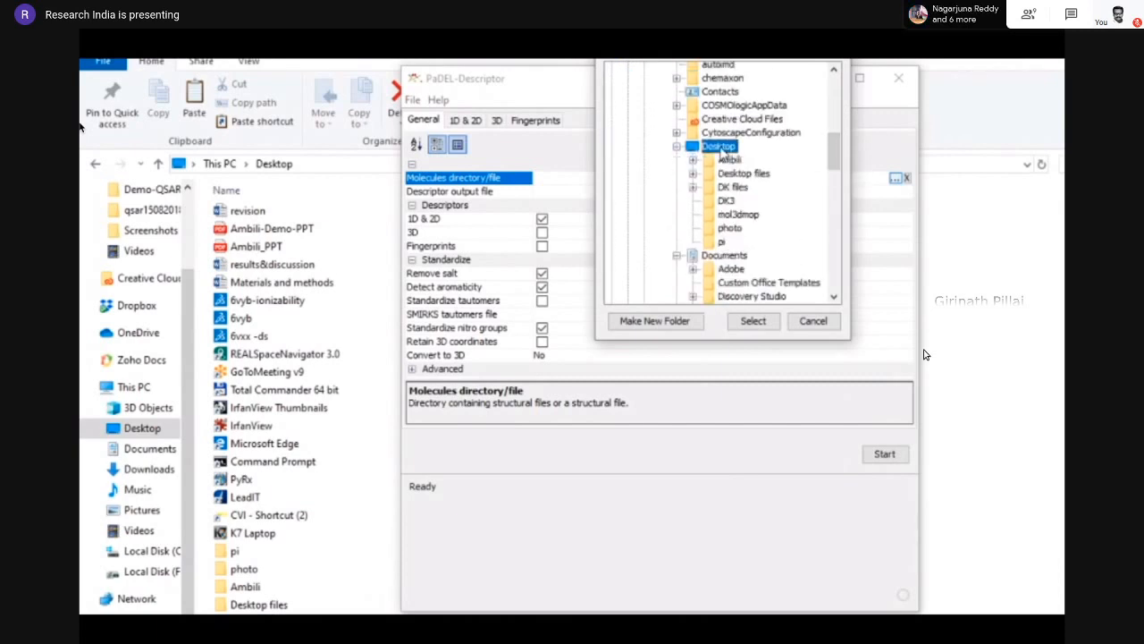
left_click(741, 216)
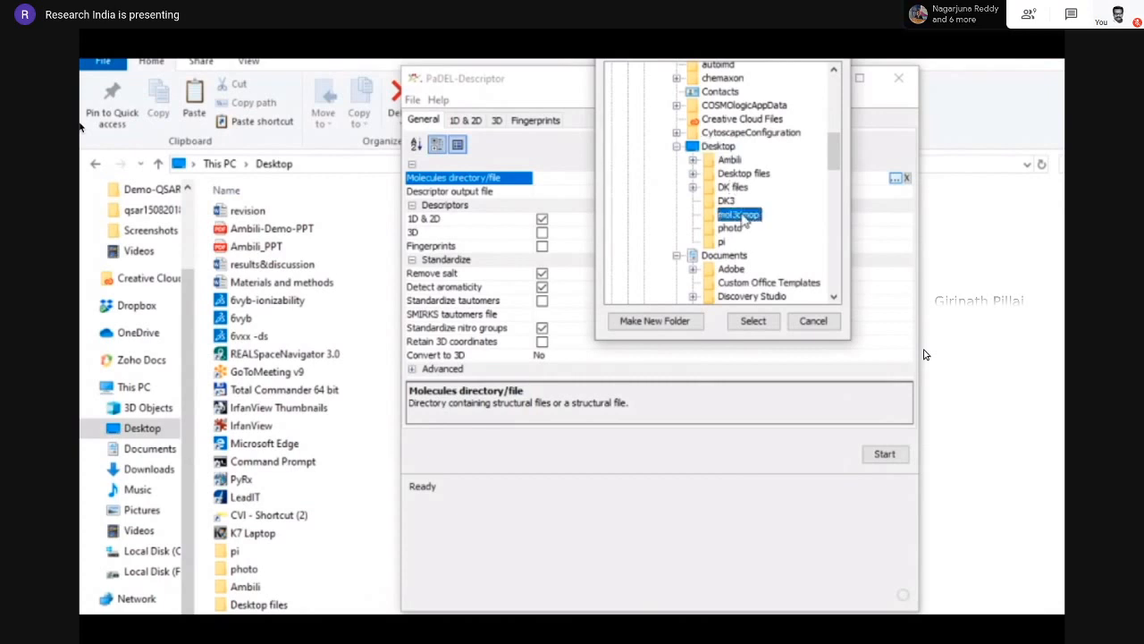
left_click(755, 323)
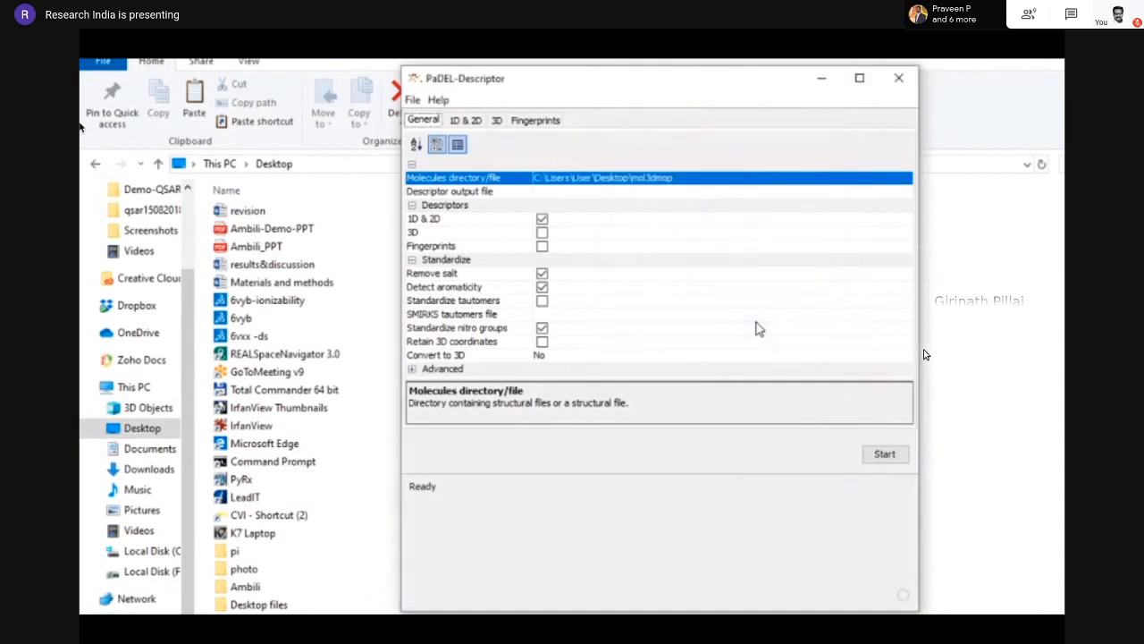
Set the descriptor output file to a CSV file named output on the Desktop
left_click(550, 193)
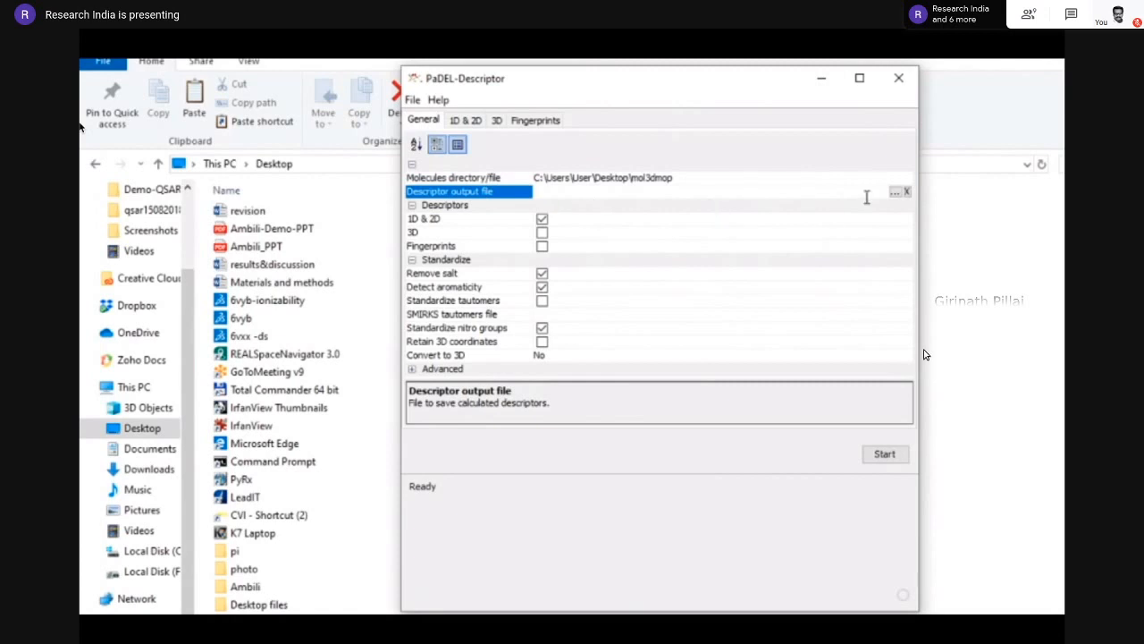
left_click(895, 194)
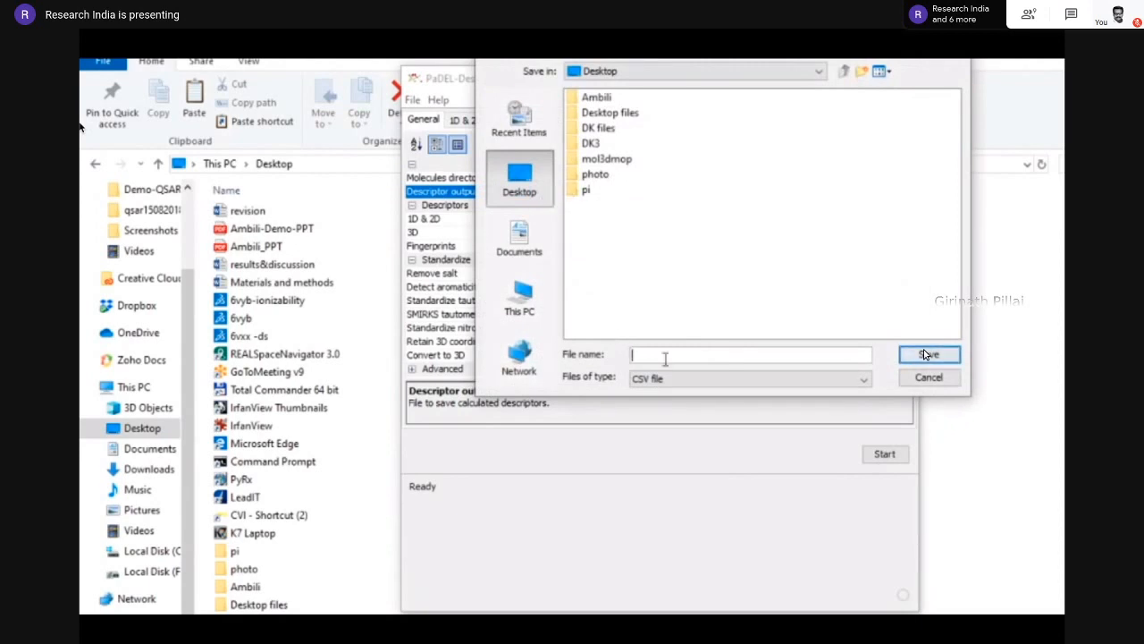
type("output")
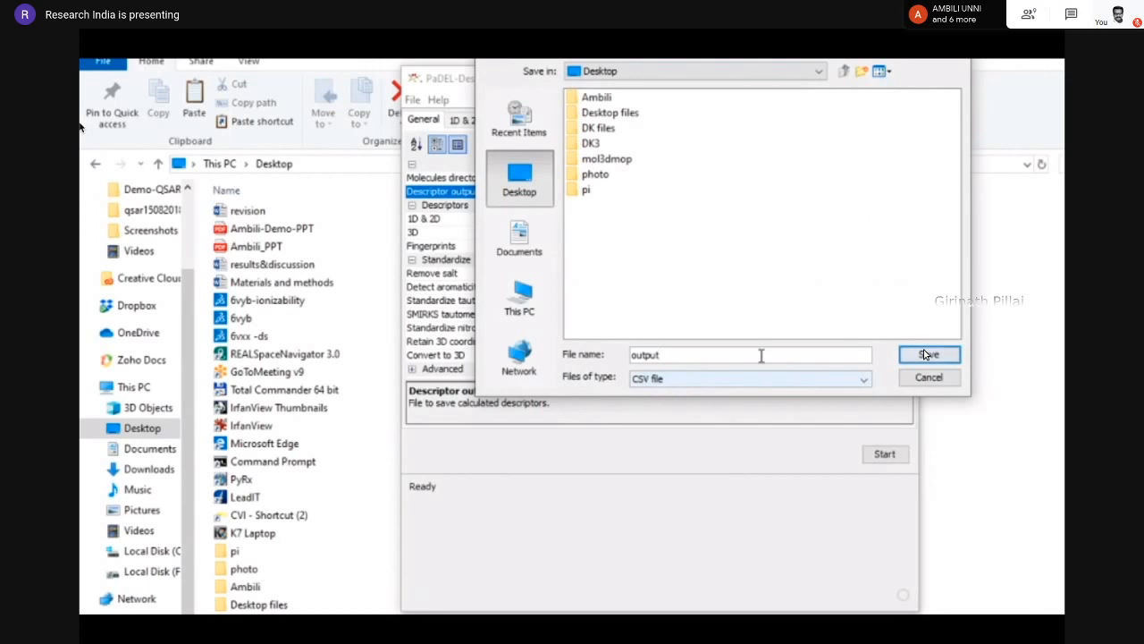
left_click(928, 355)
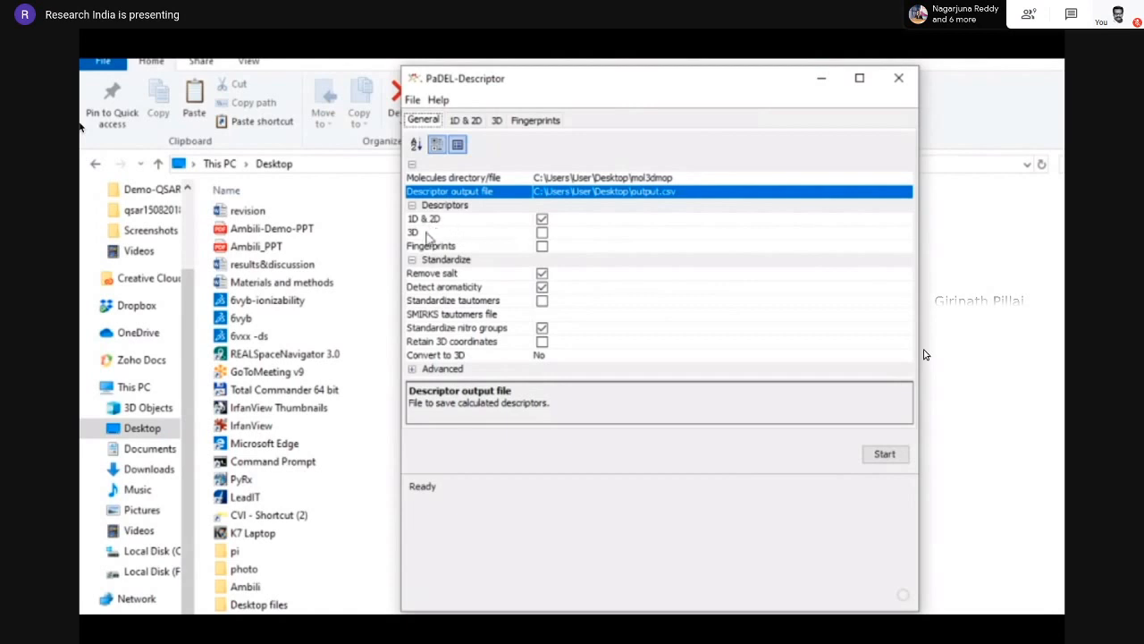
left_click(542, 234)
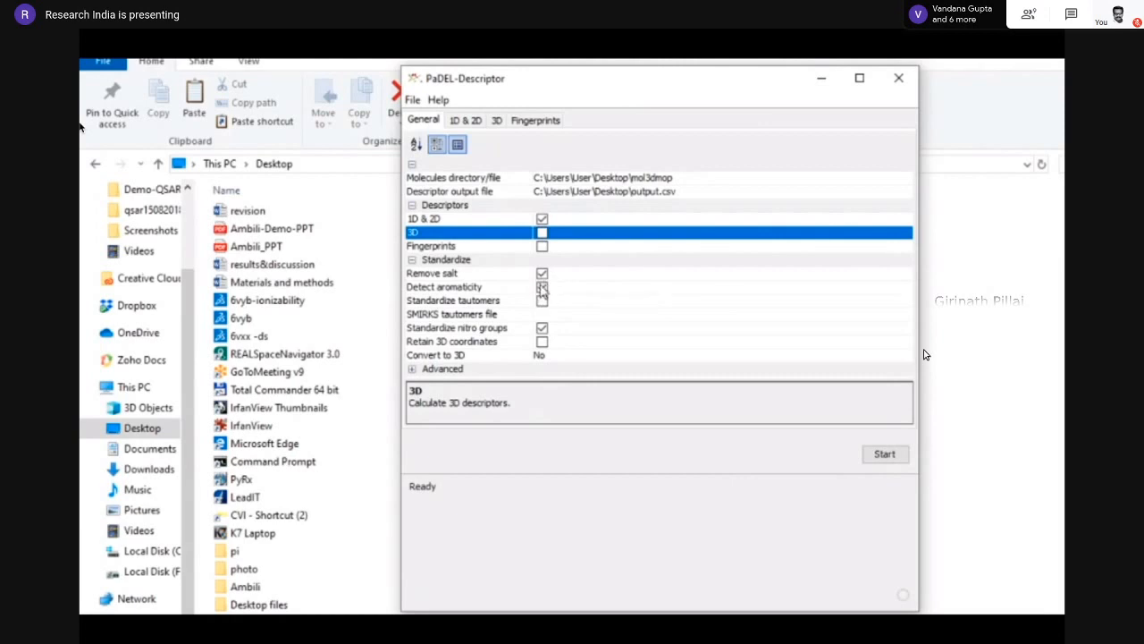
left_click(490, 304)
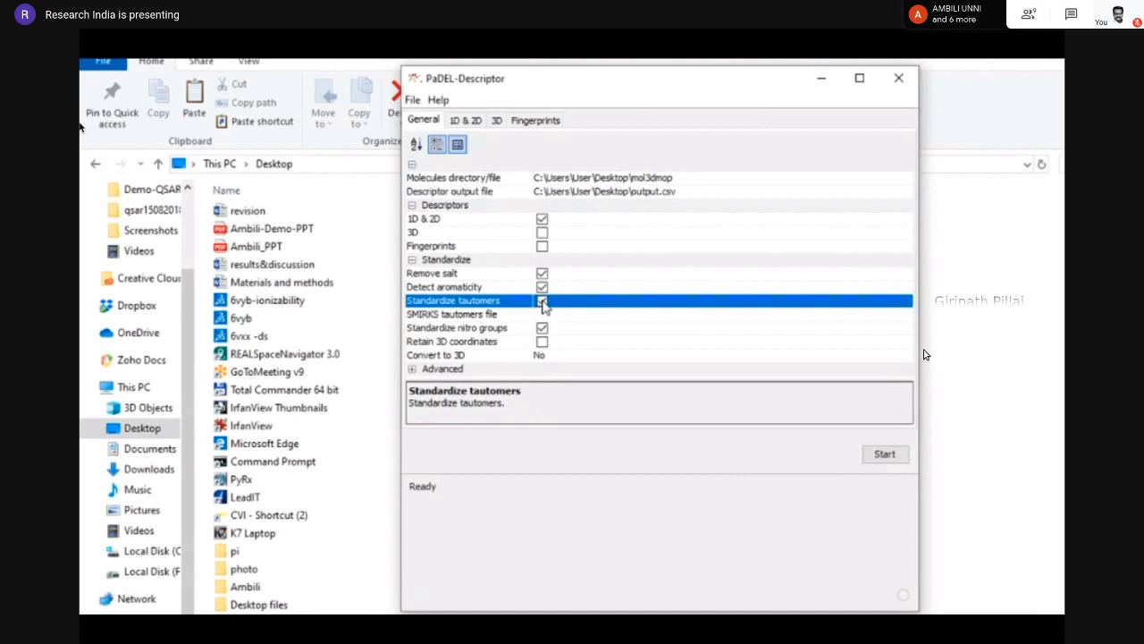
left_click(543, 303)
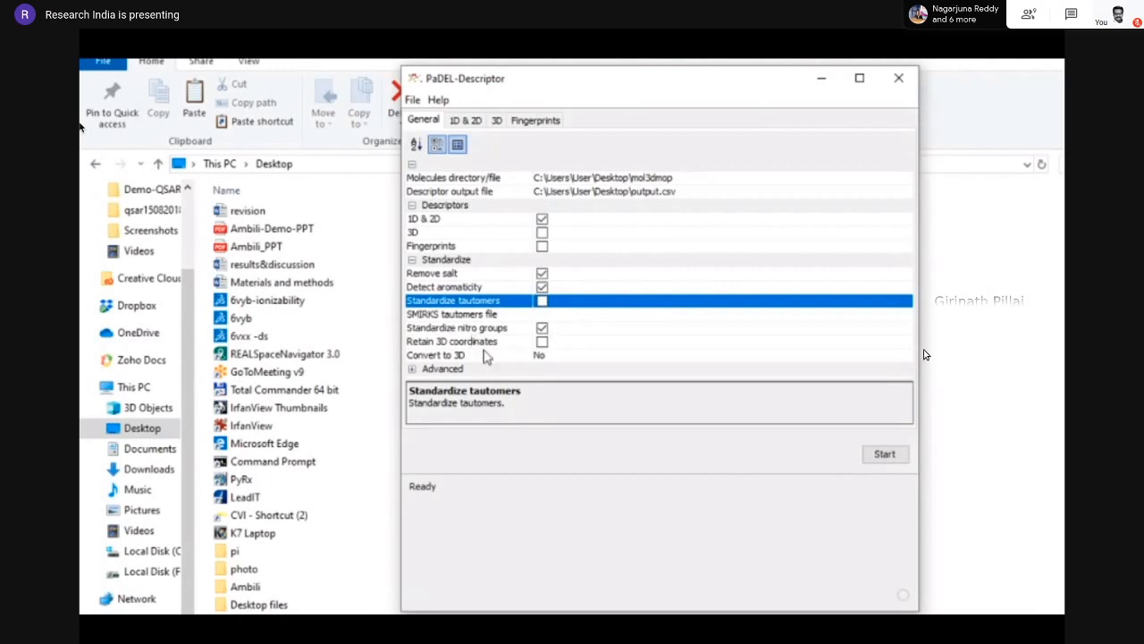
Run the descriptor calculation with Retain 3D coordinates enabled, and close PaDEL-Descriptor when it finishes
left_click(541, 343)
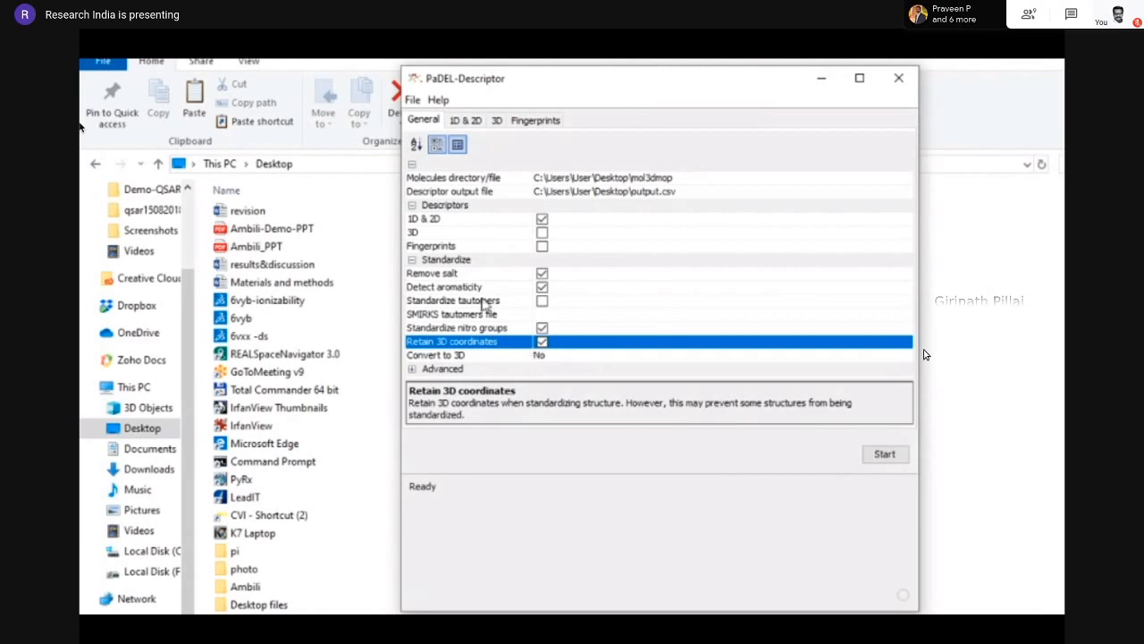
left_click(869, 458)
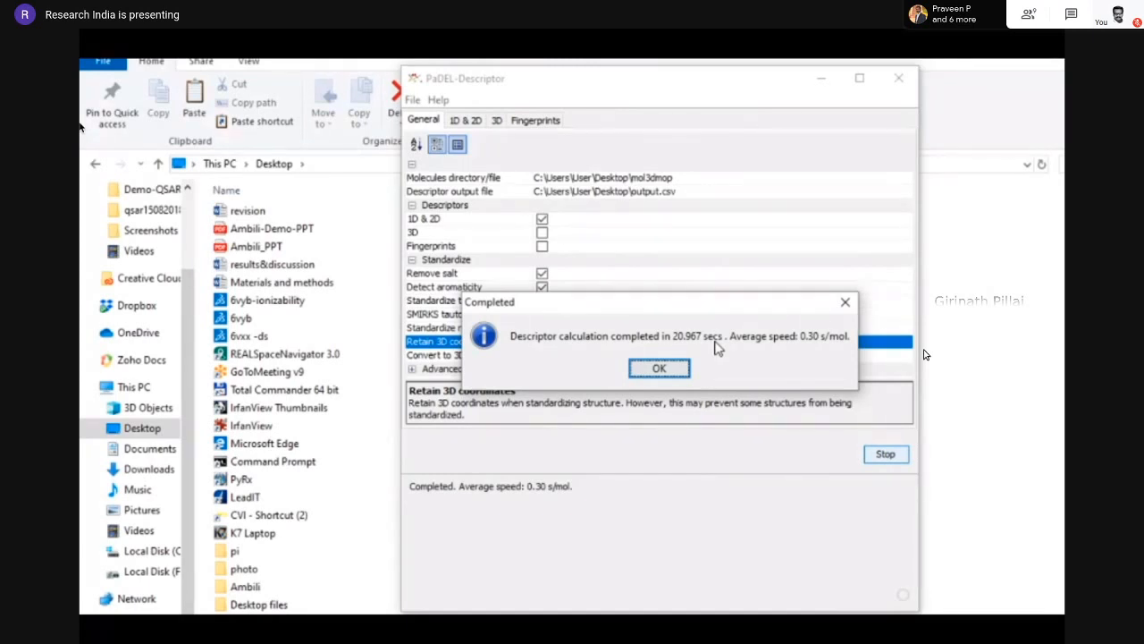
left_click(658, 370)
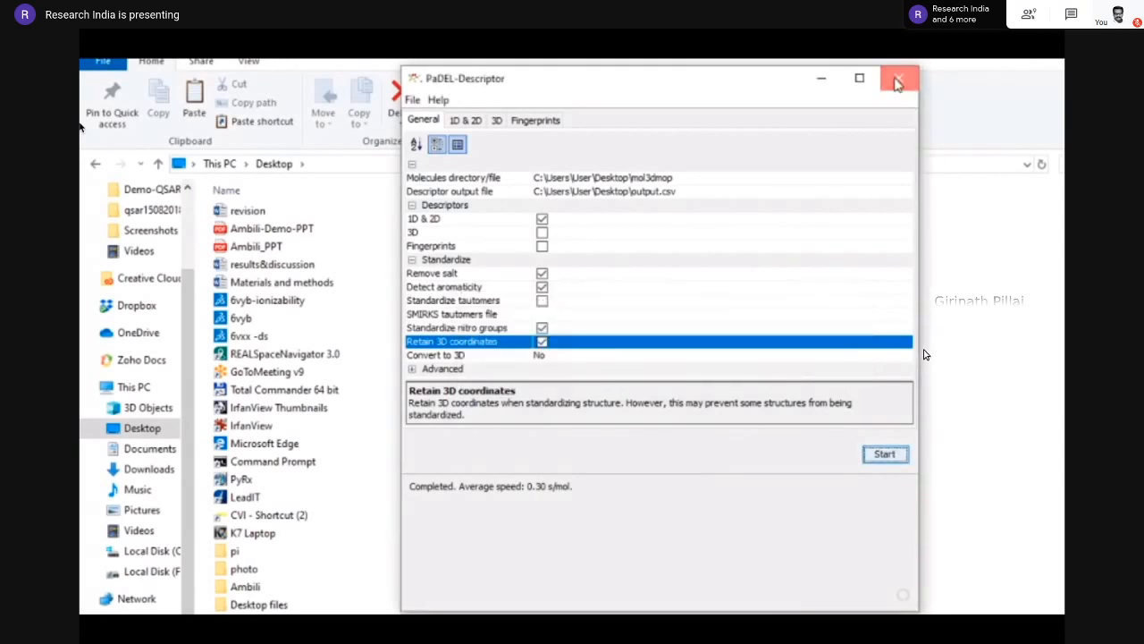
left_click(898, 82)
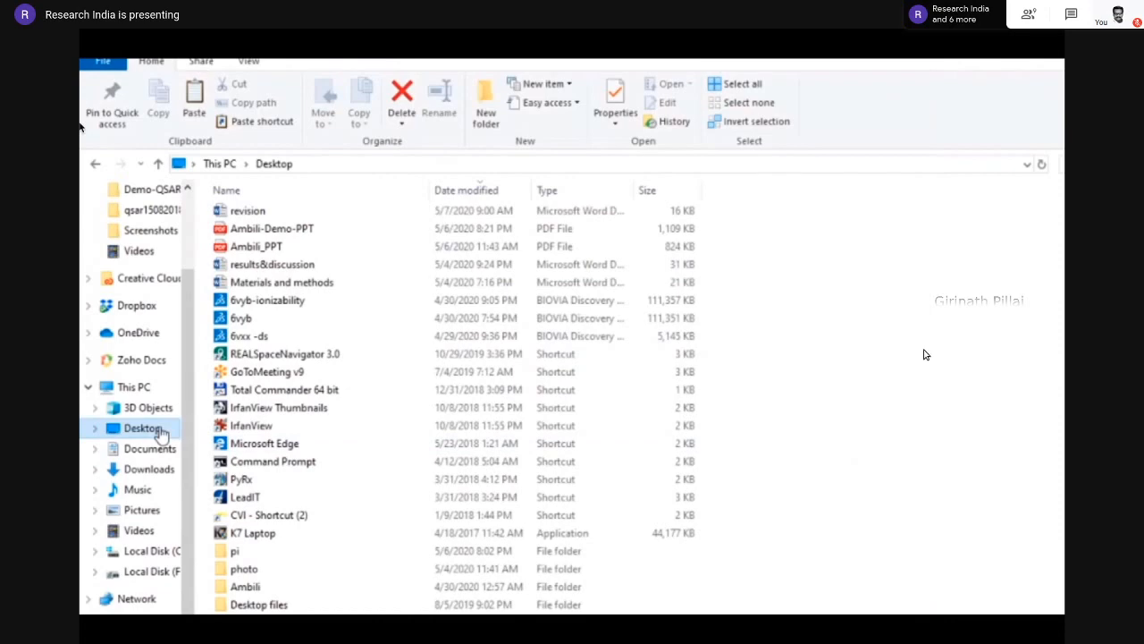
Open the output CSV file from the Desktop in Excel and fit column A to the full compound names
left_click(143, 428)
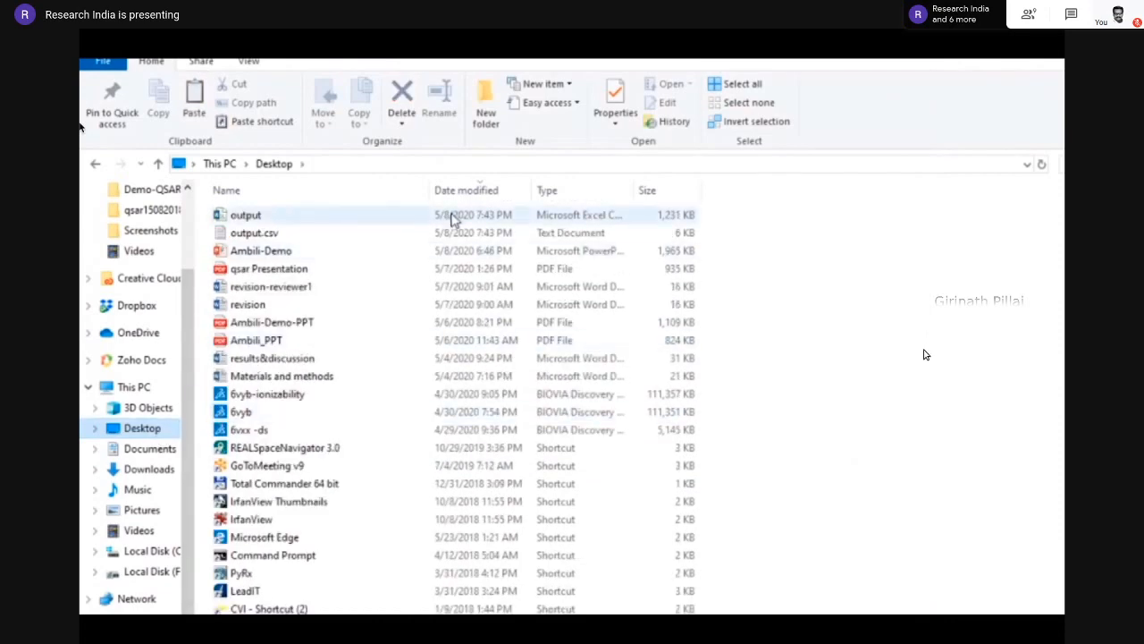
double_click(451, 216)
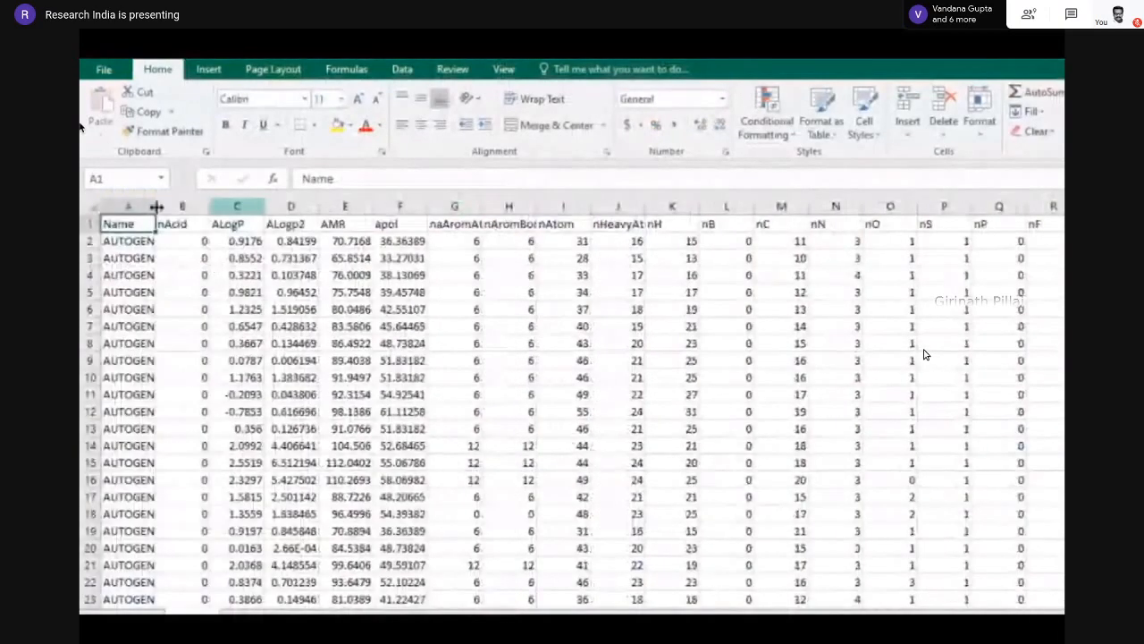
double_click(155, 207)
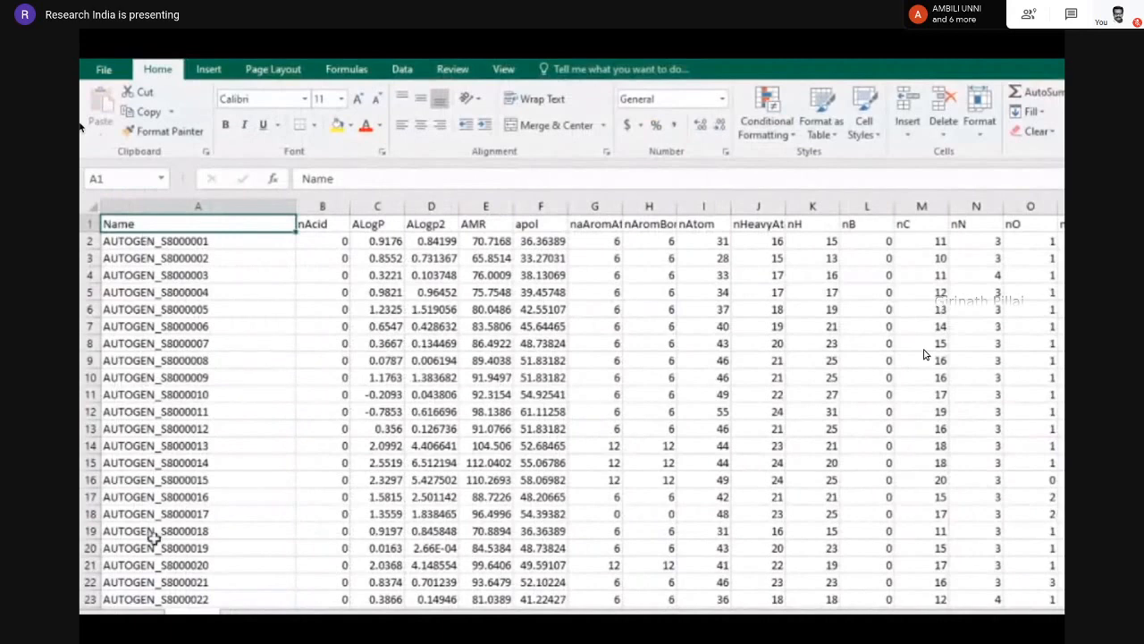
scroll(186, 508, "down", 2)
scroll(188, 505, "down", 17)
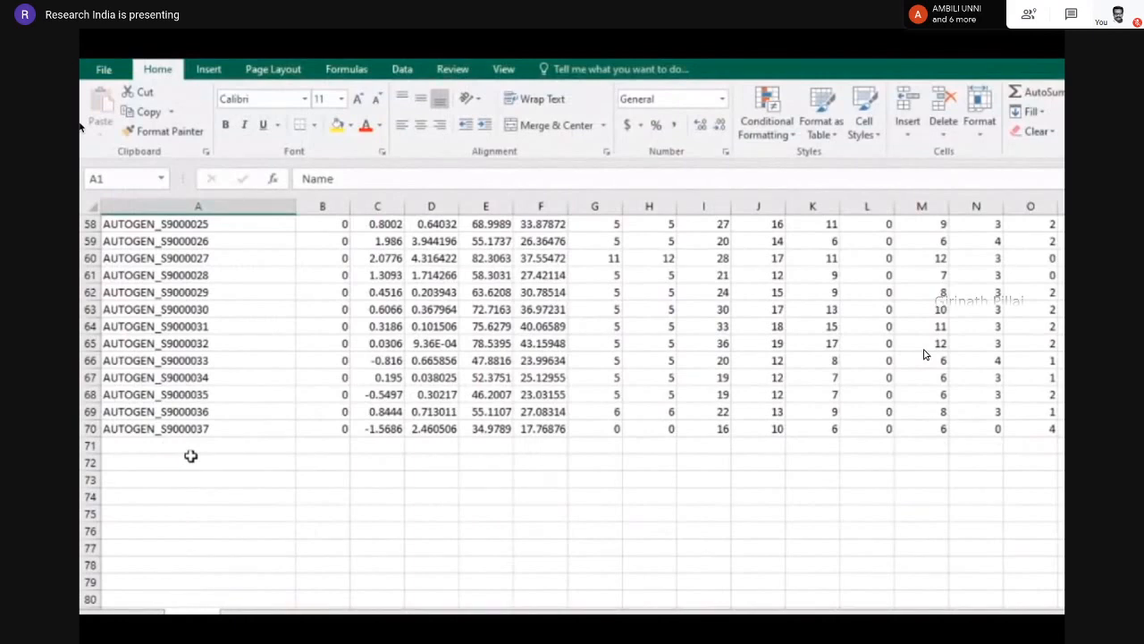
scroll(208, 428, "up", 19)
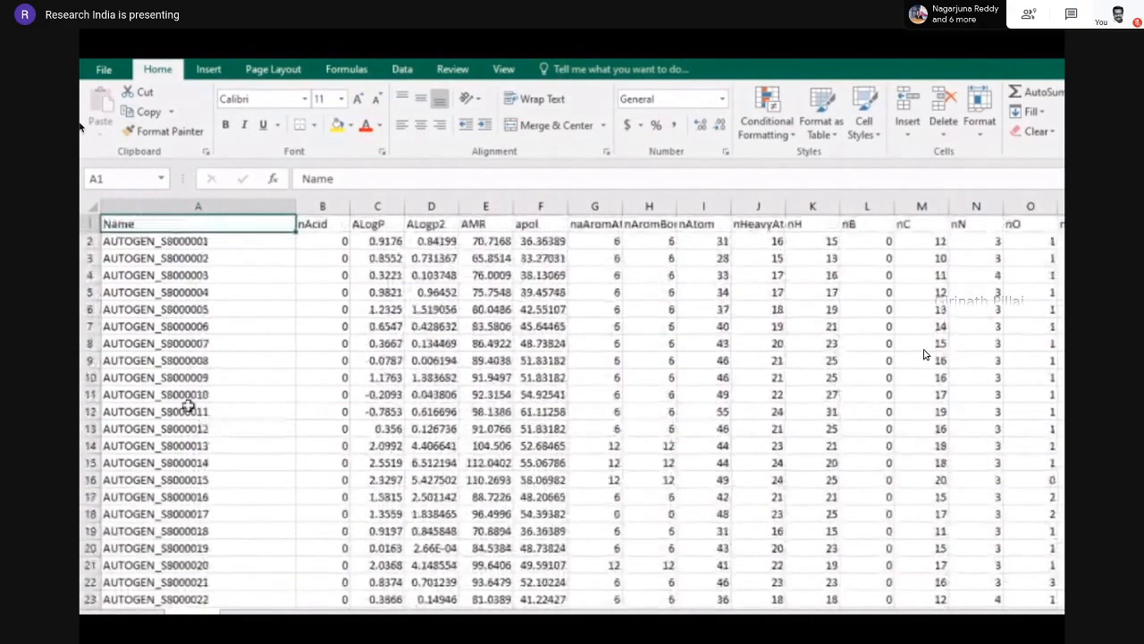
Remove the AUTOGEN_ prefix from all compound names by replacing every occurrence with nothing
double_click(140, 240)
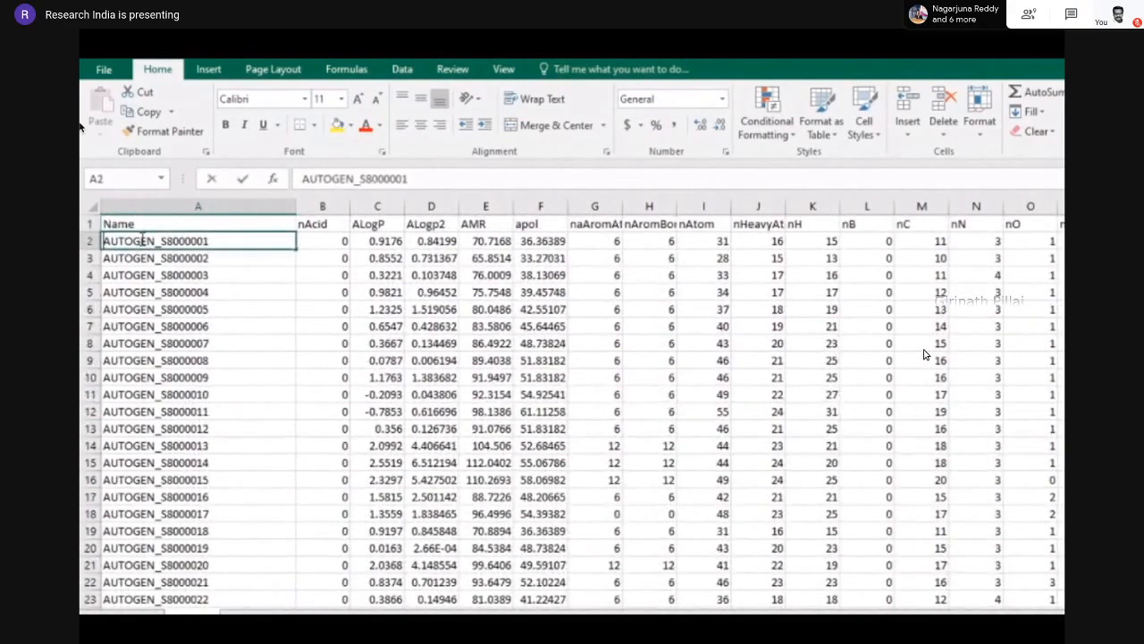
left_click_drag(135, 240, 102, 240)
right_click(122, 248)
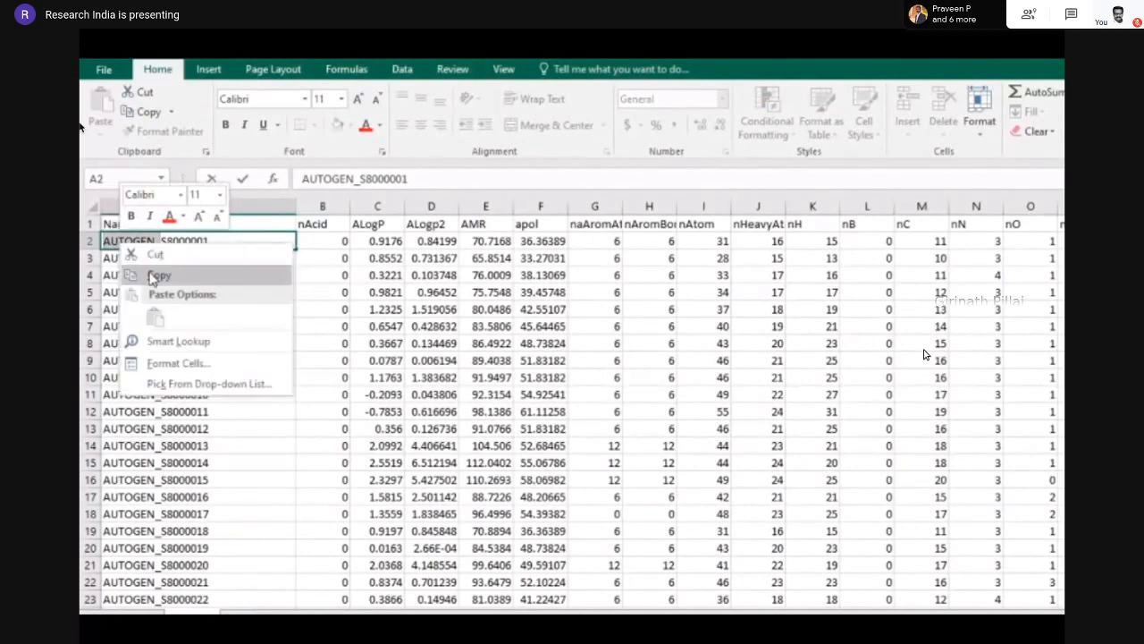
left_click(153, 275)
key("Escape")
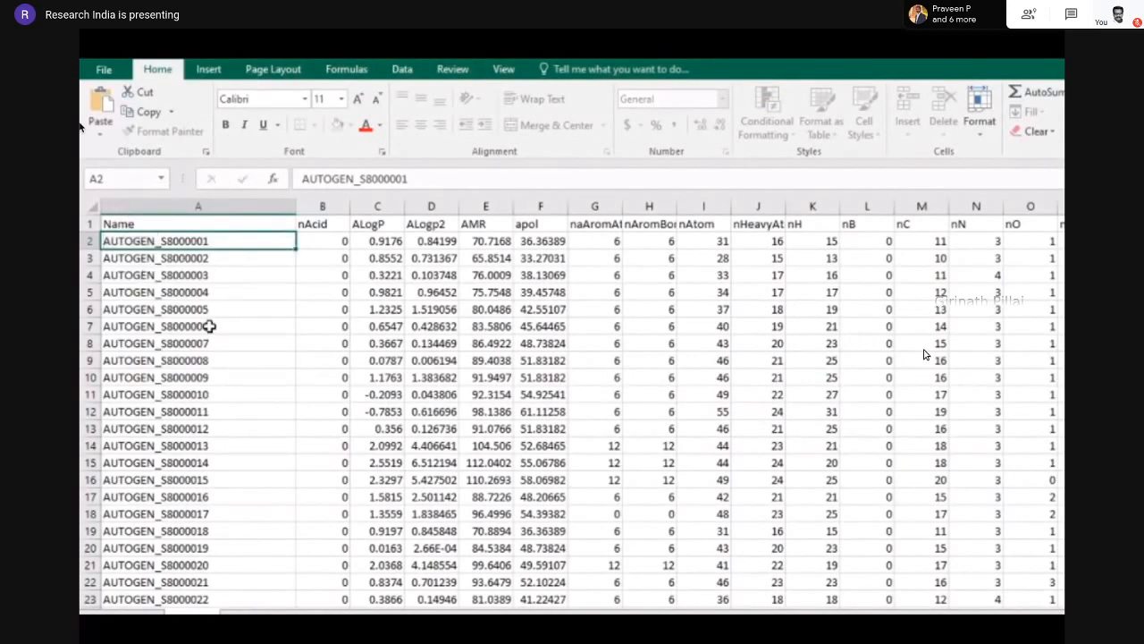
key("ctrl+f")
key("ctrl+v")
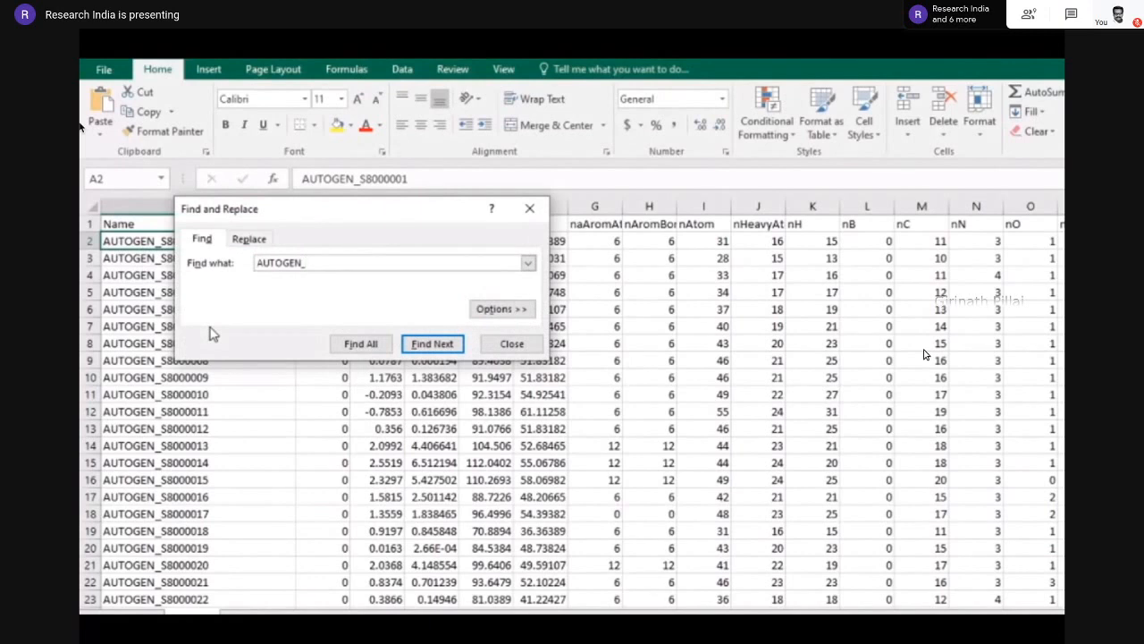
left_click(243, 242)
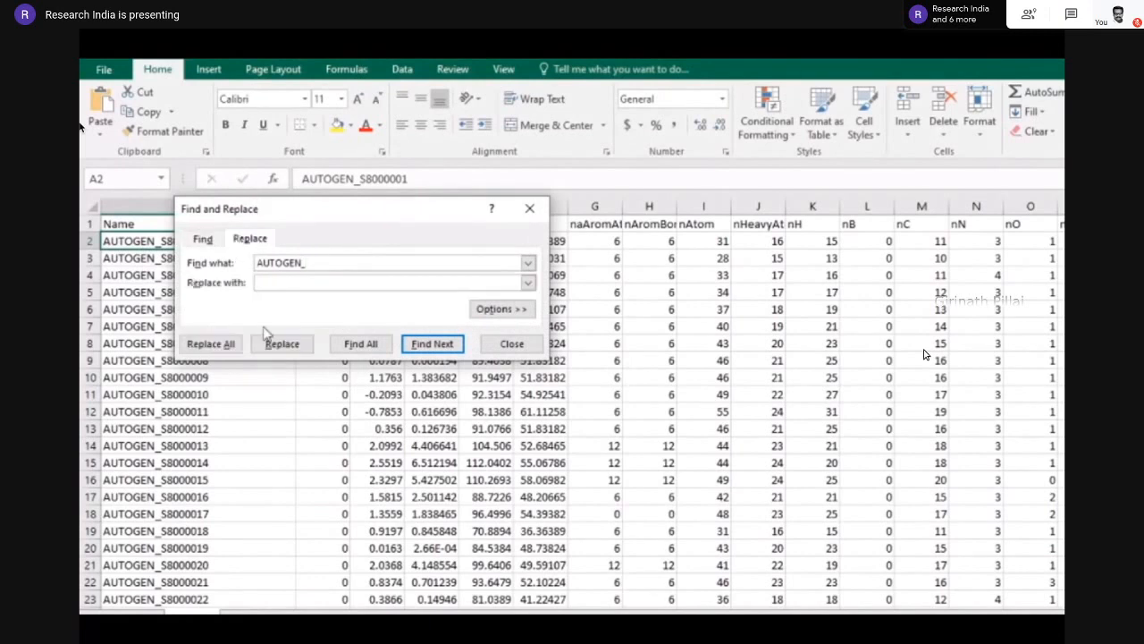
left_click(231, 347)
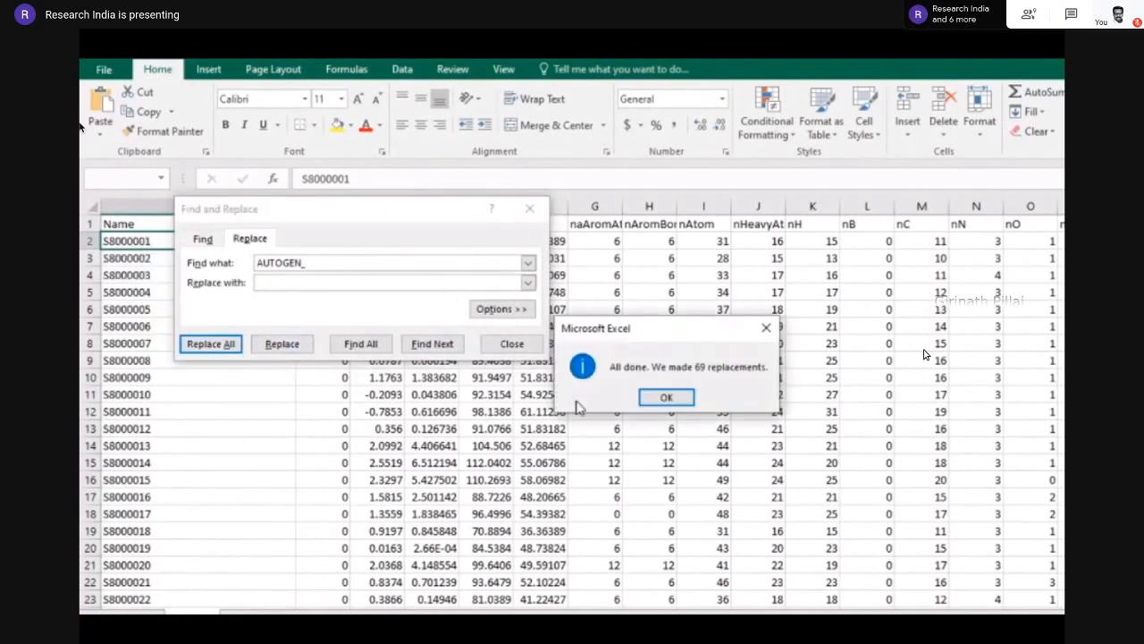
left_click(661, 400)
left_click(530, 210)
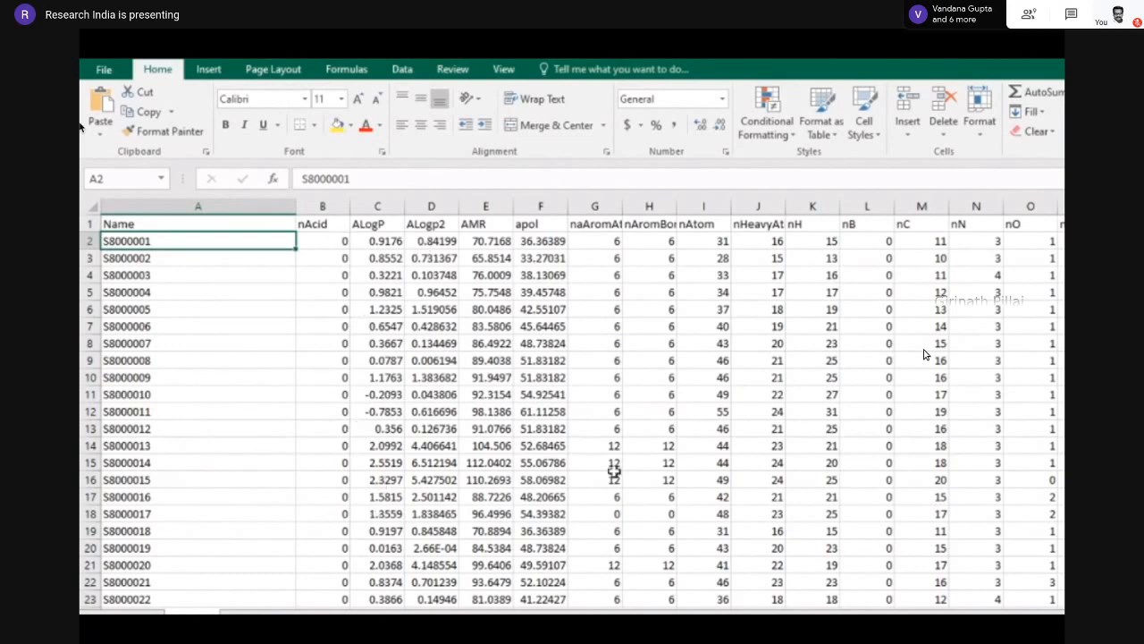
Examine the descriptor columns of the cleaned output table, from nAcid through the ATS descriptors
mouse_move(809, 622)
left_mouse_down()
mouse_move(826, 622)
mouse_move(812, 621)
left_mouse_up()
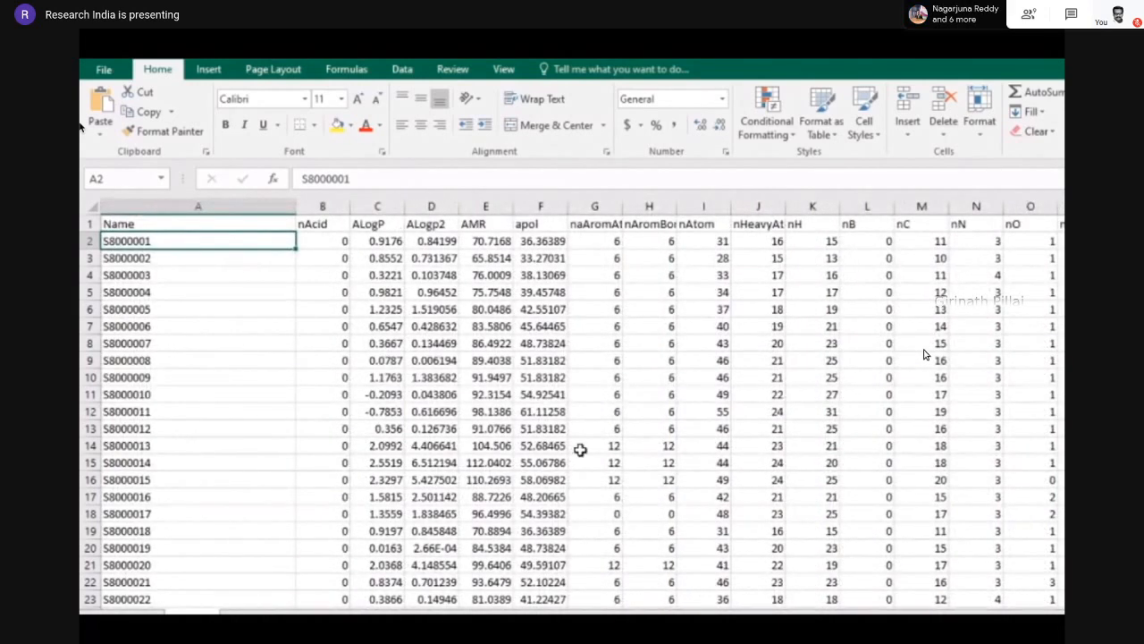
left_click_drag(323, 225, 327, 513)
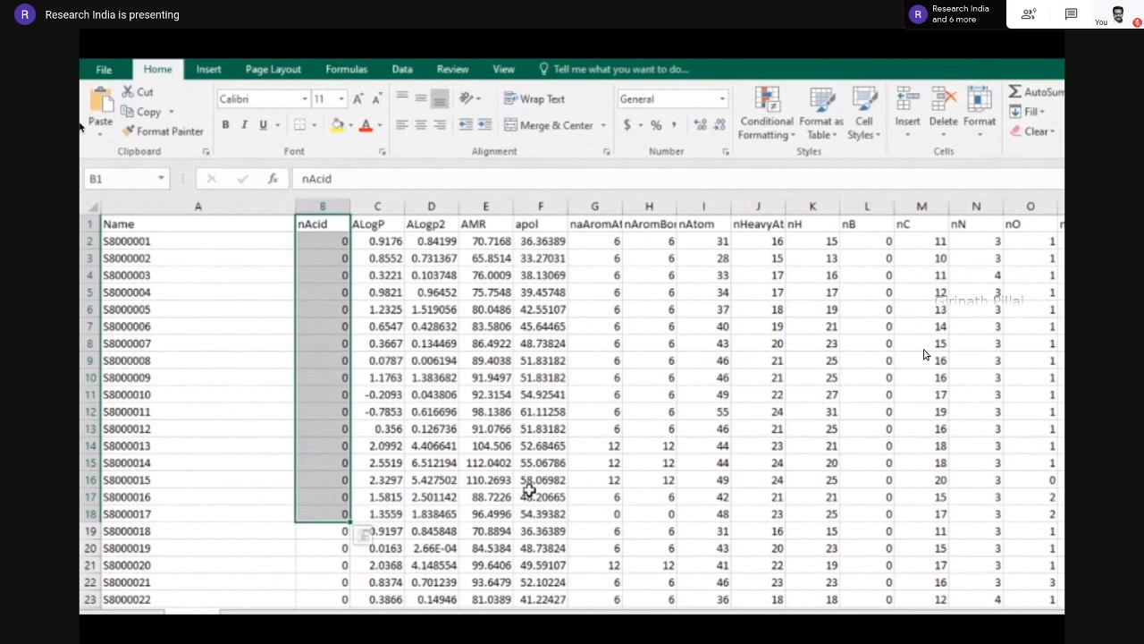
left_click(426, 225)
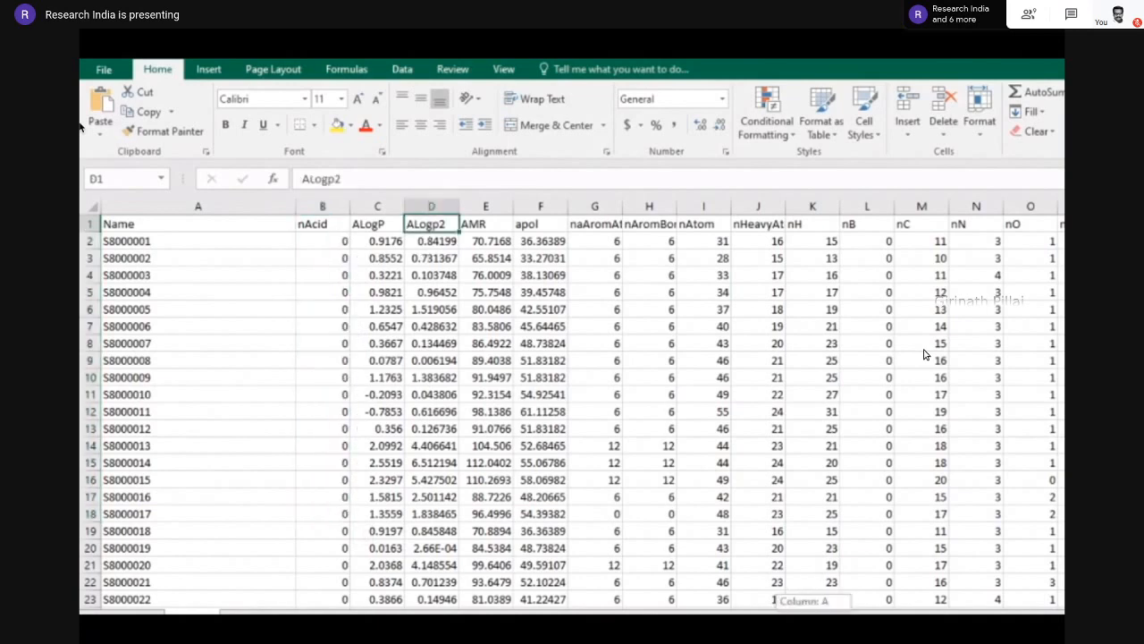
scroll(925, 355, "right", 6)
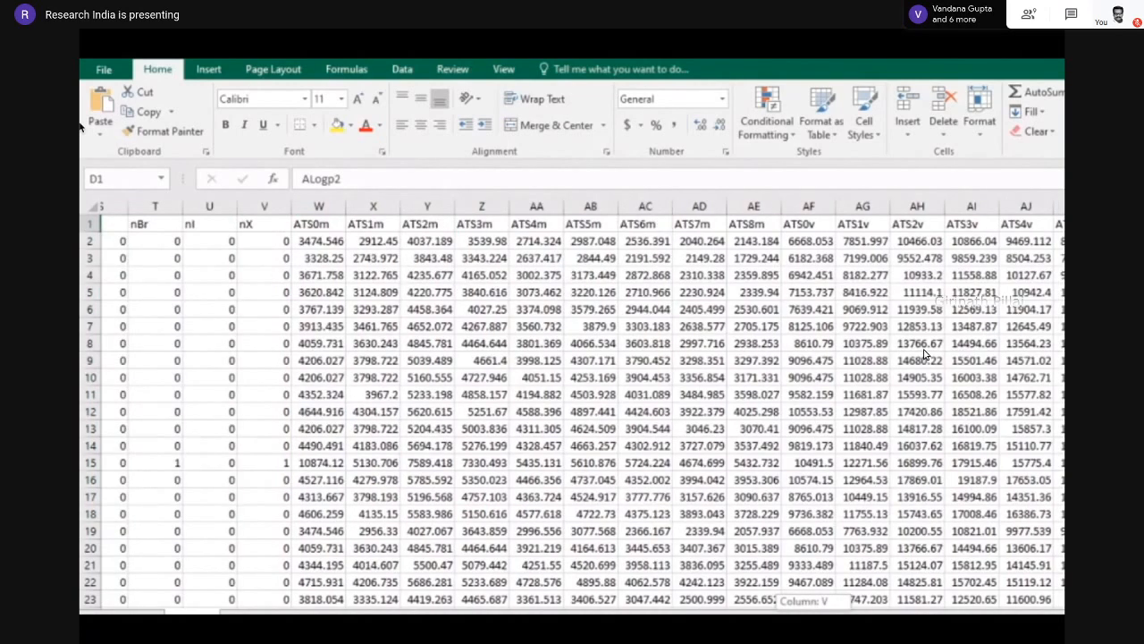
scroll(925, 355, "right", 10)
scroll(925, 354, "left", 20)
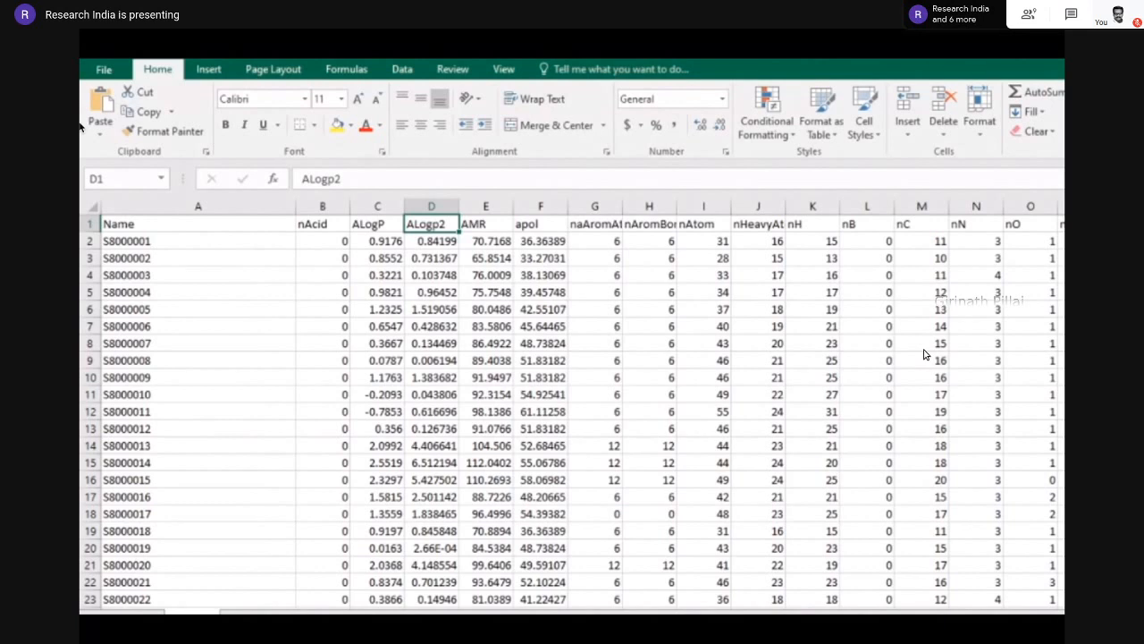
left_click(315, 227)
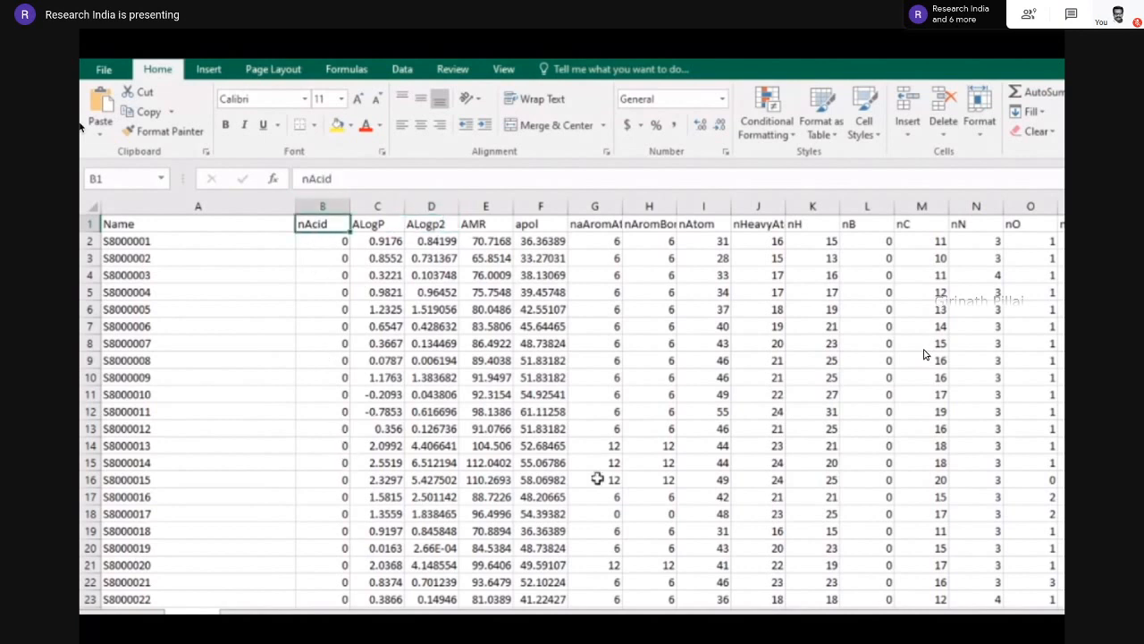
left_click_drag(809, 615, 844, 615)
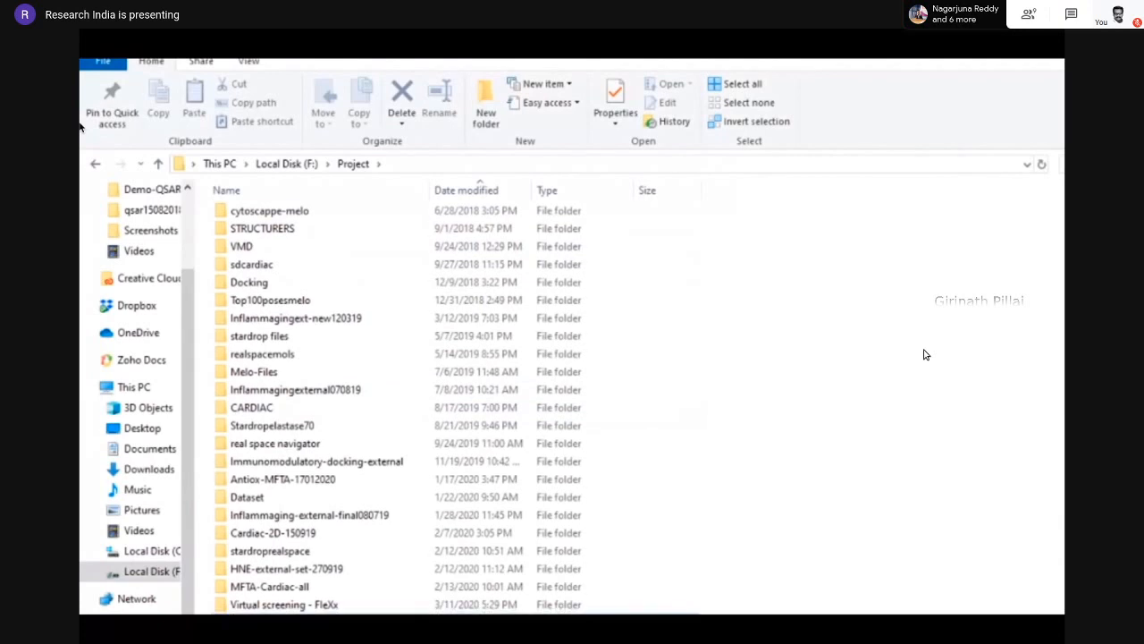
In File Explorer, go to the Padel folder inside F:\Project\QSAR and search it for demo
double_click(307, 447)
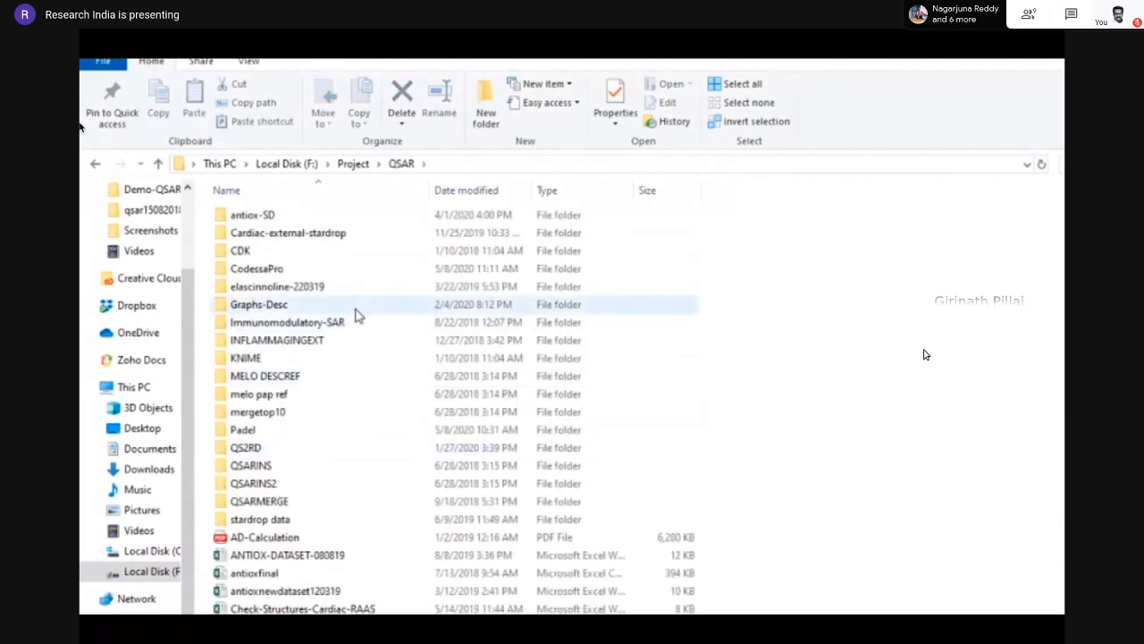
left_click(272, 434)
double_click(271, 436)
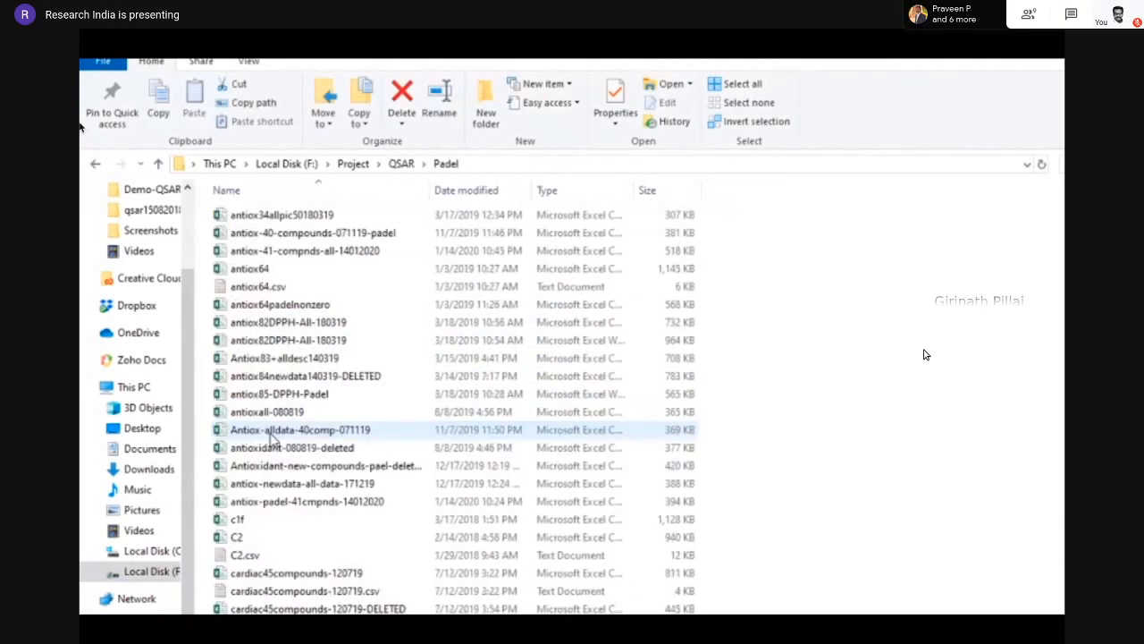
key("ctrl+f")
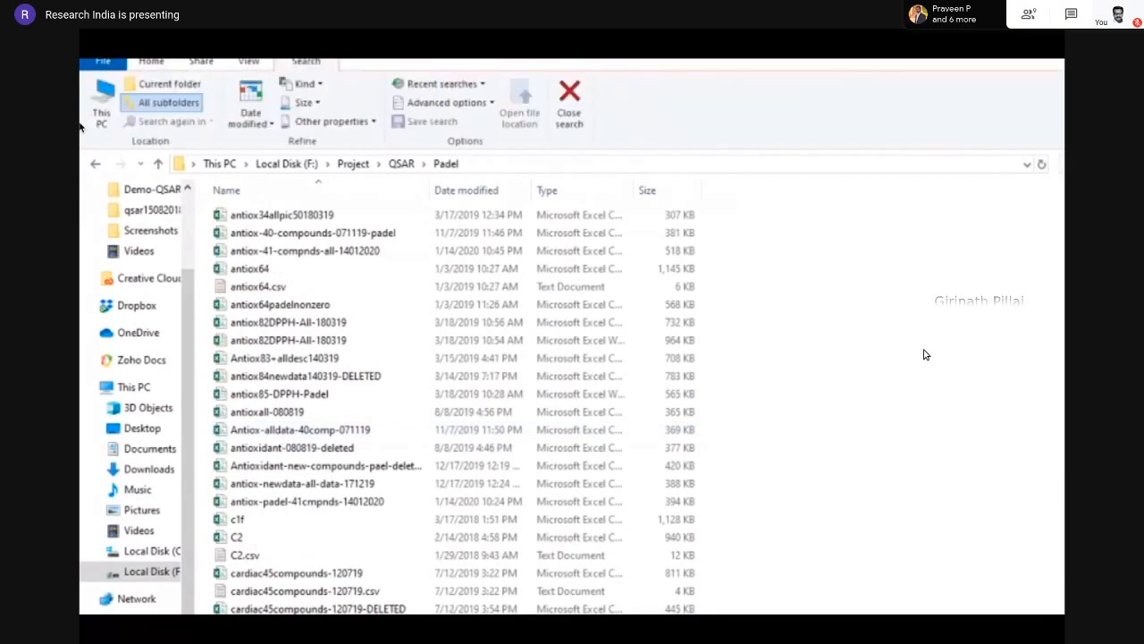
type("demo")
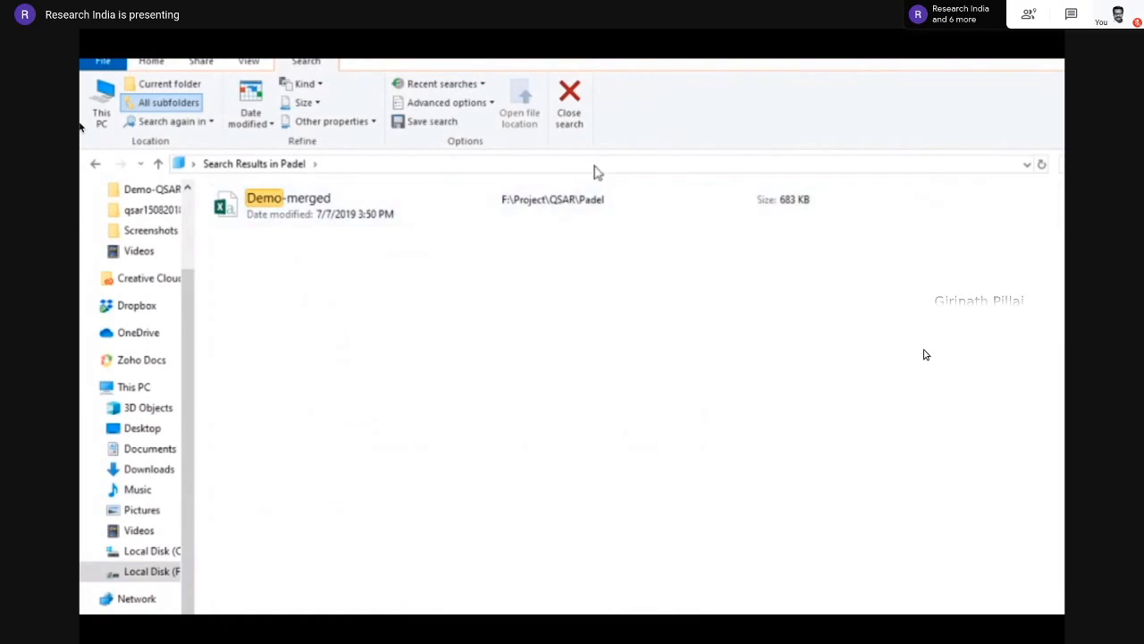
Open the Demo-merged CSV file in Excel 2016 and look through its descriptor columns
left_click(587, 207)
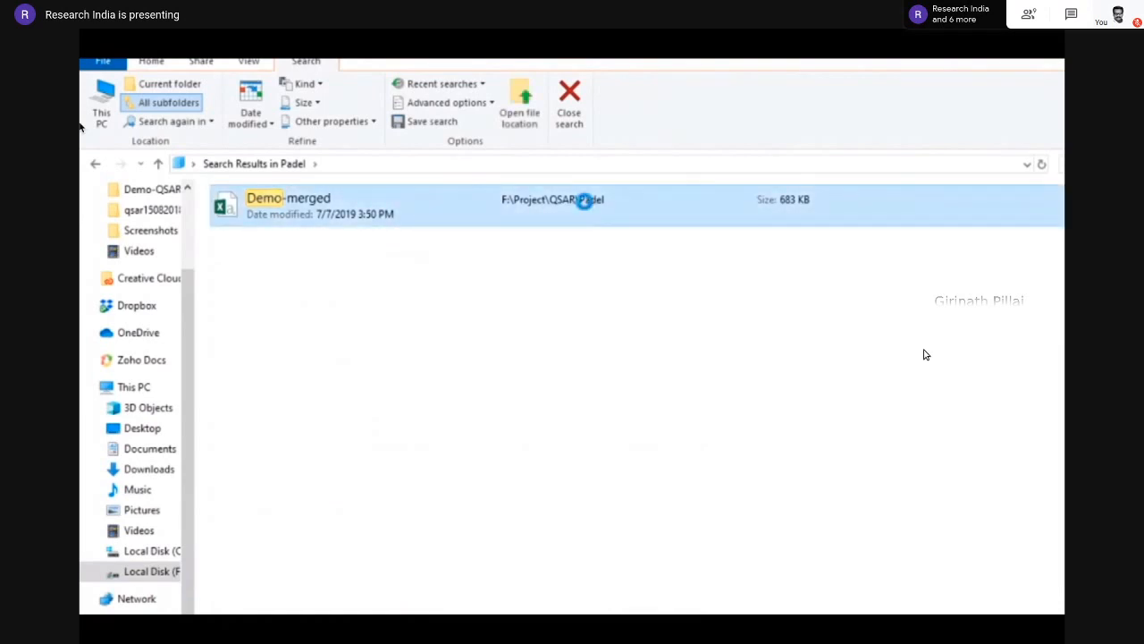
right_click(585, 206)
mouse_move(800, 368)
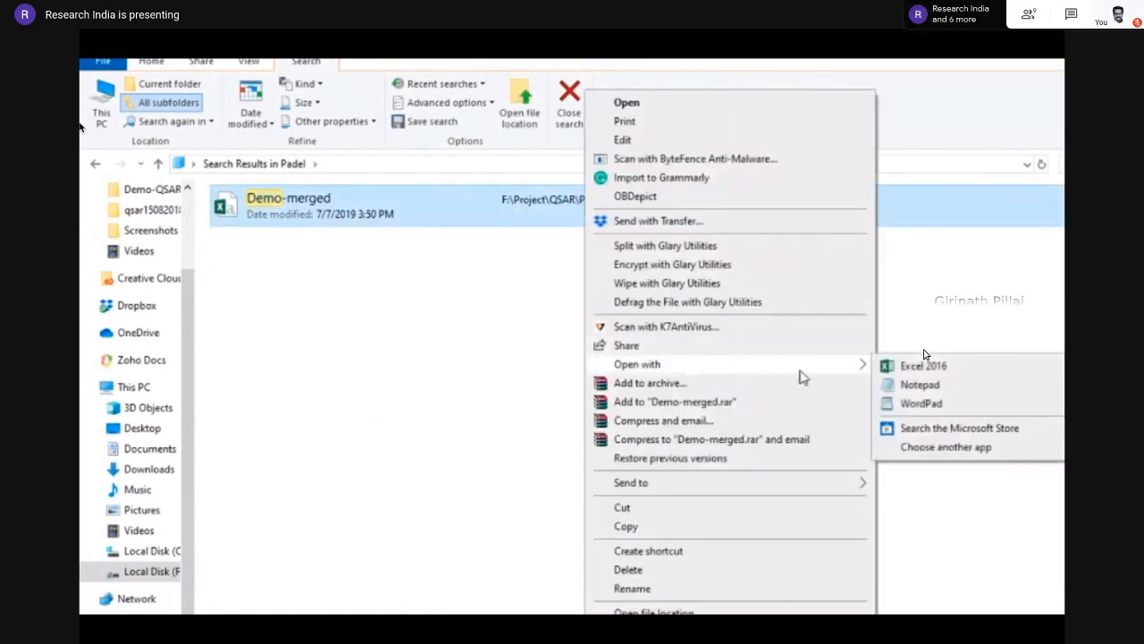
left_click(920, 368)
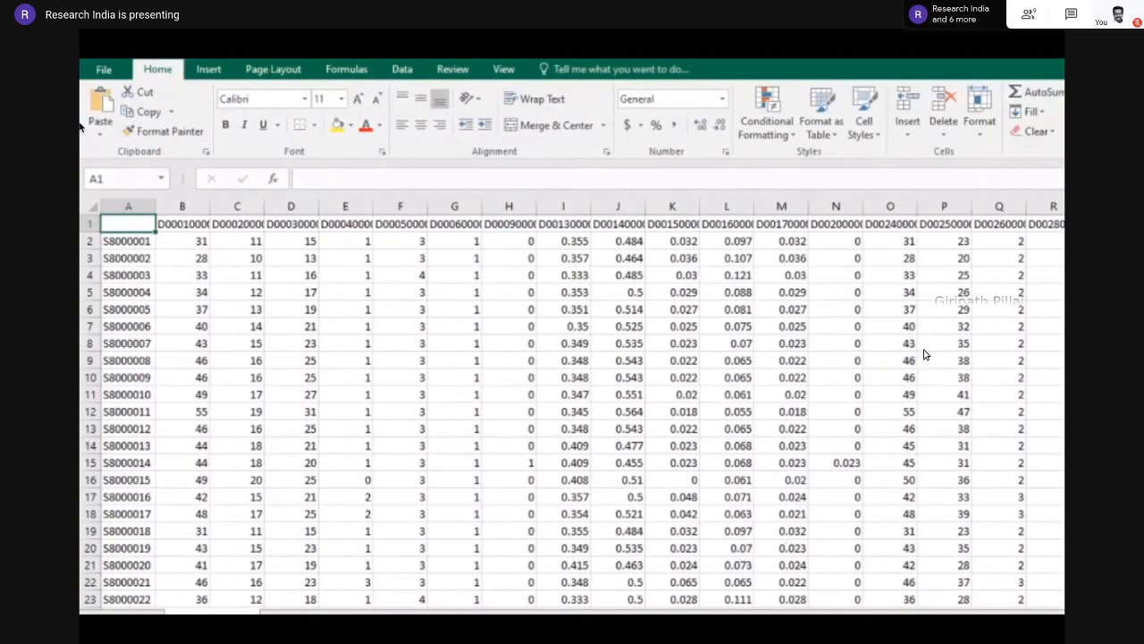
scroll(925, 355, "right", 15)
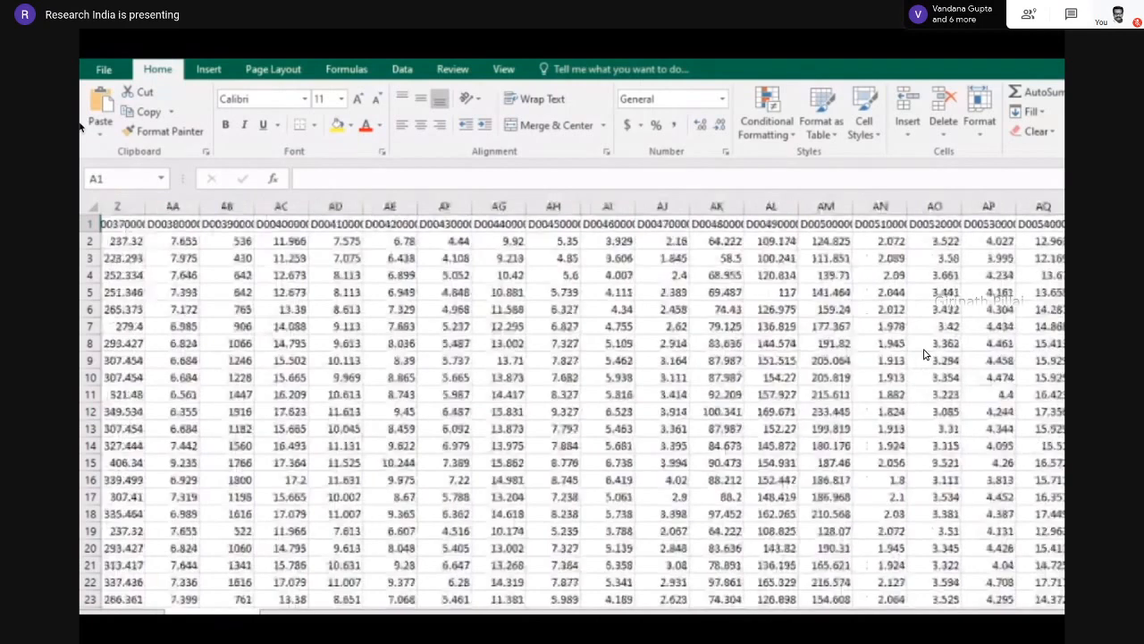
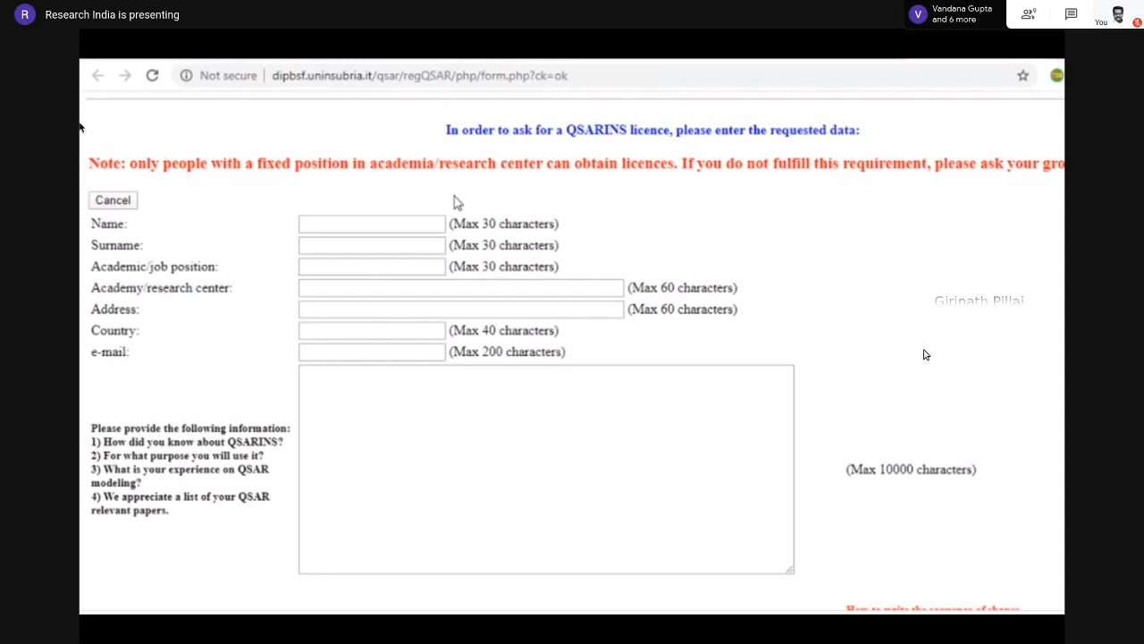
Review the QSARINS licence request form in the browser, including the requested data, shape-sequence check, consent options and privacy statement
scroll(420, 243, "down", 2)
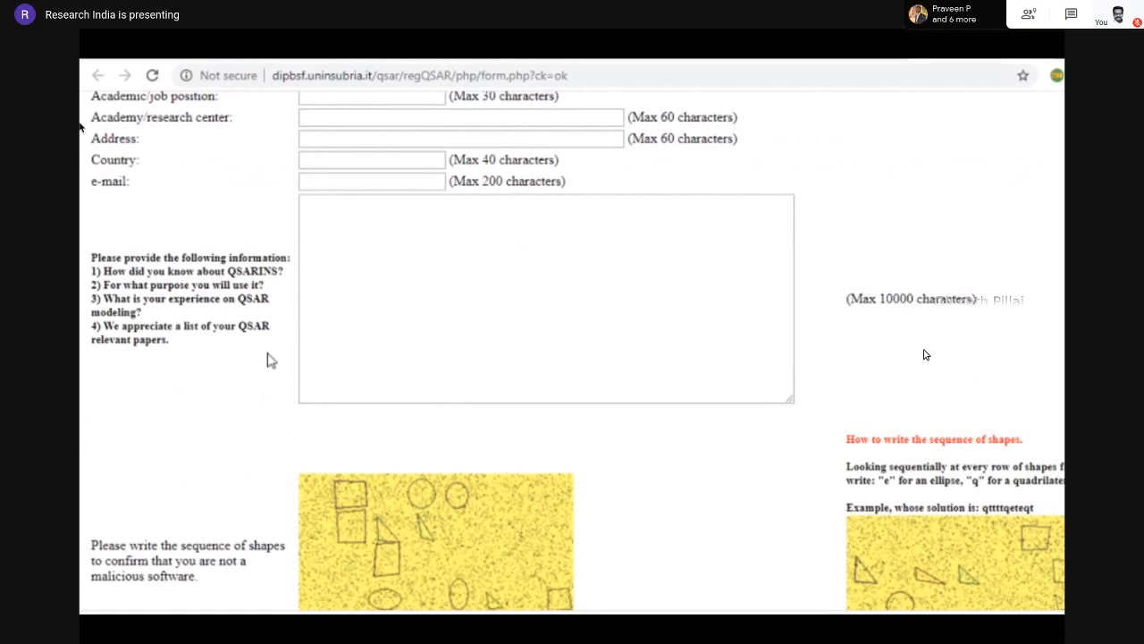
scroll(385, 345, "down", 3)
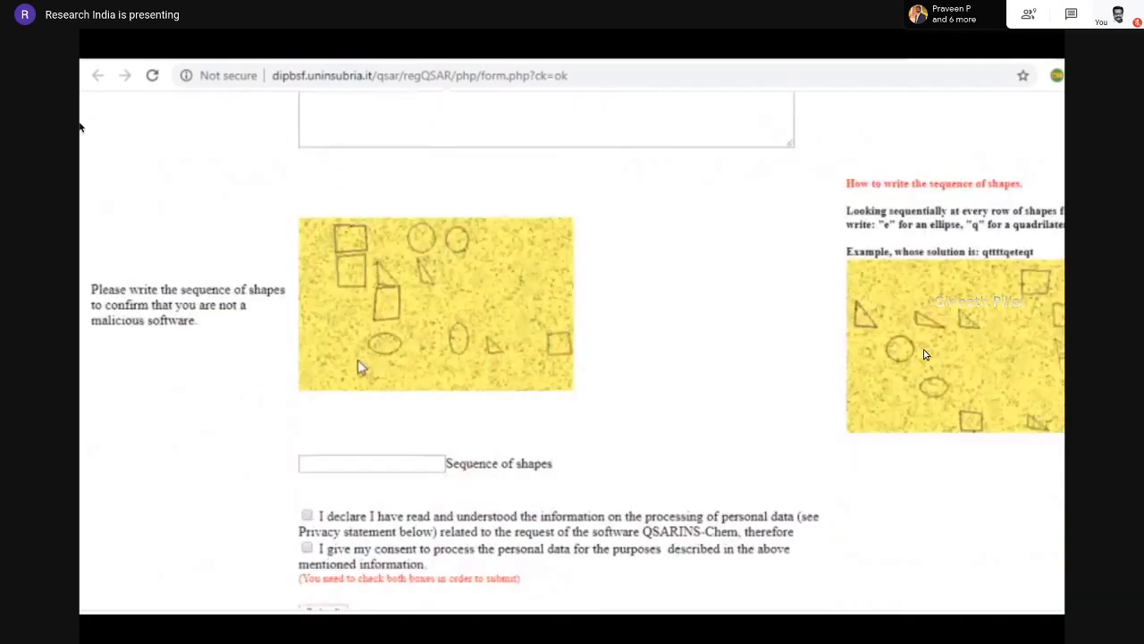
scroll(358, 367, "up", 1)
scroll(357, 366, "down", 3)
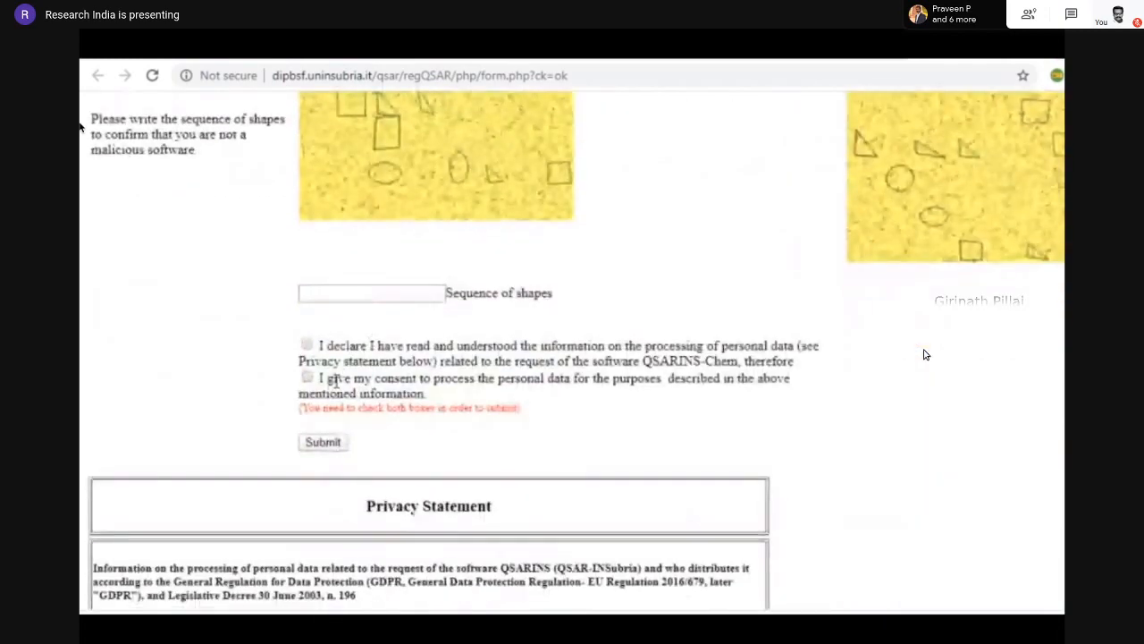
scroll(335, 380, "down", 1)
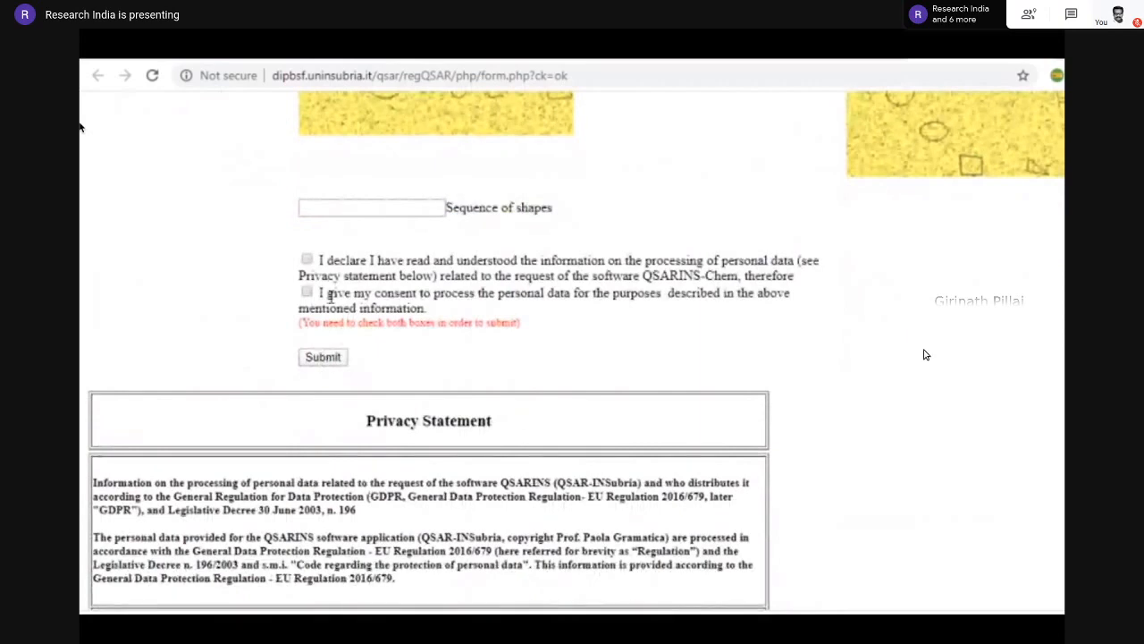
scroll(424, 404, "up", 8)
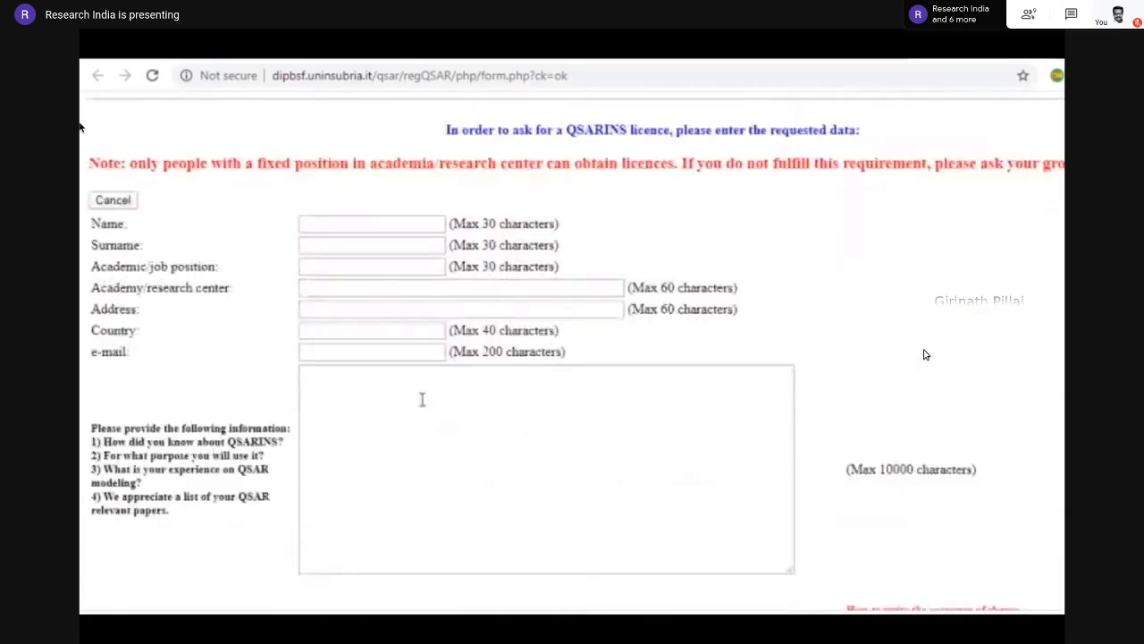
scroll(422, 399, "down", 7)
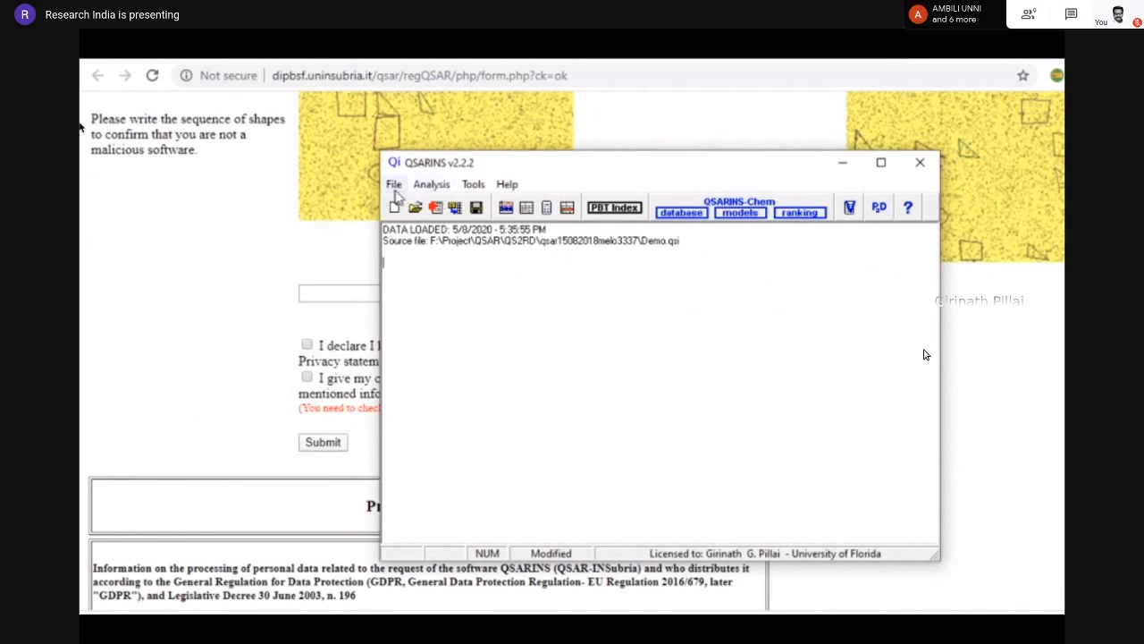
Start a data import in QSARINS and browse to the F:\Project\QSAR\Padel folder
left_click(394, 185)
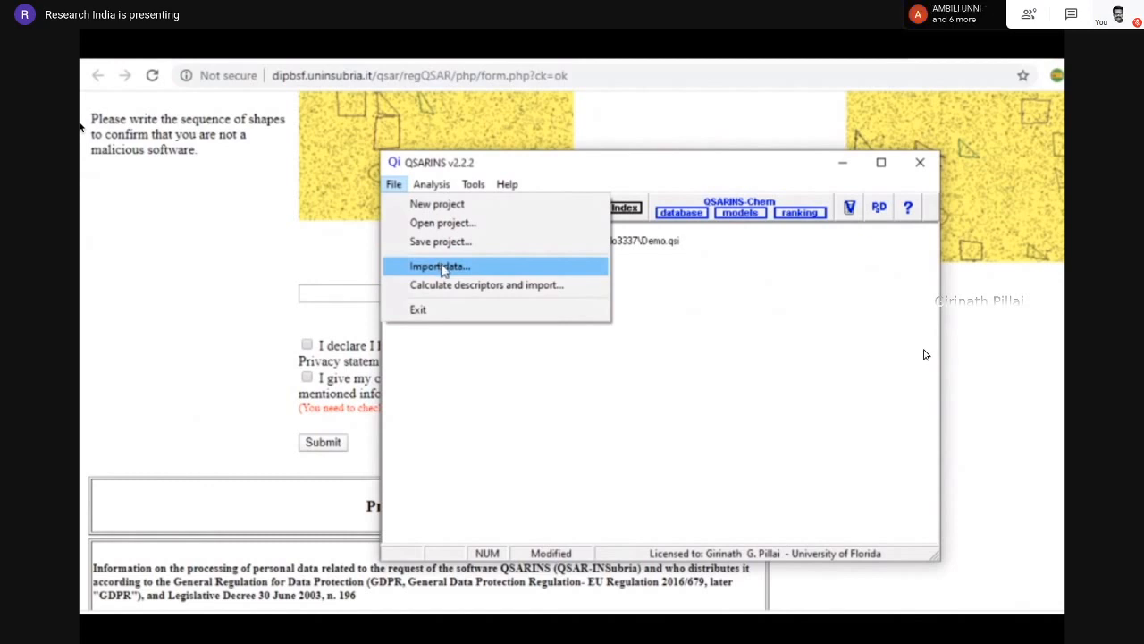
left_click(440, 267)
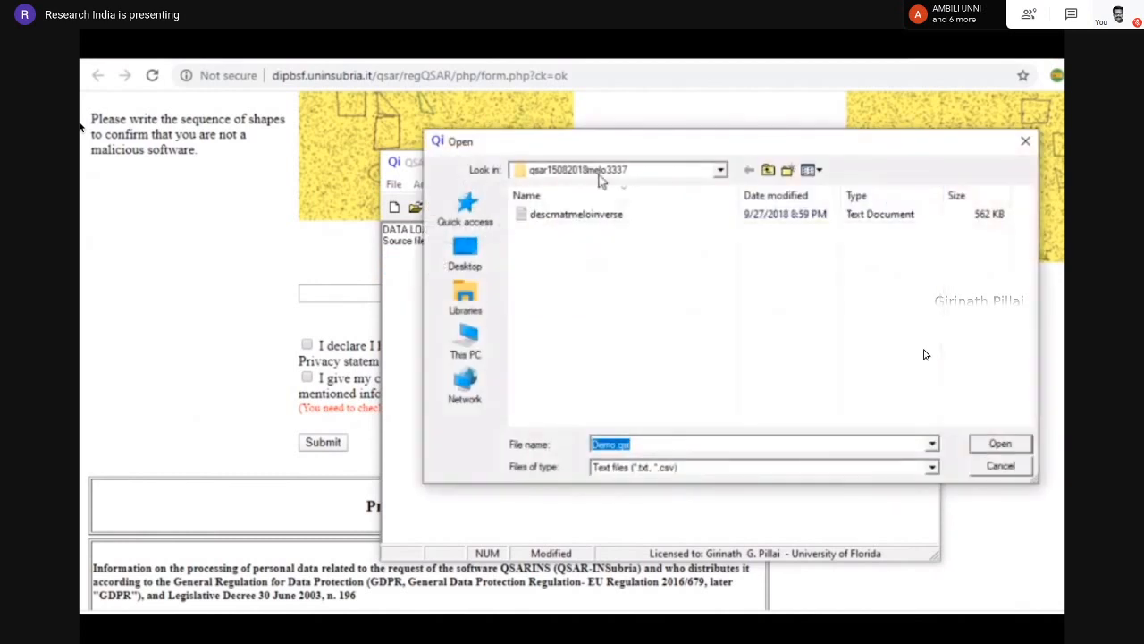
left_click(474, 352)
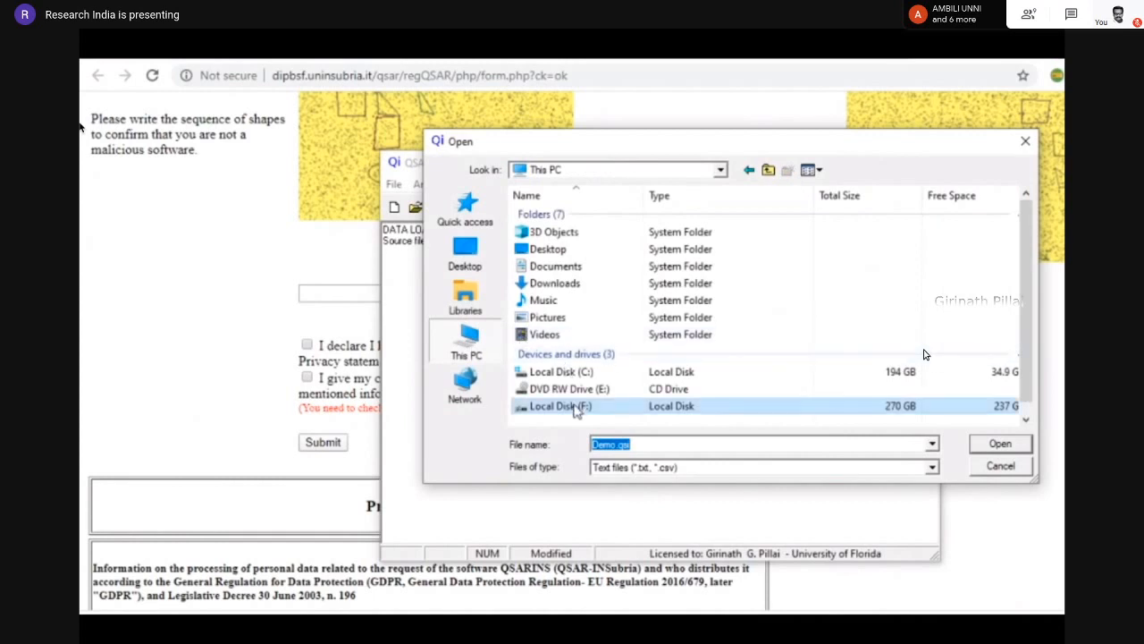
double_click(577, 407)
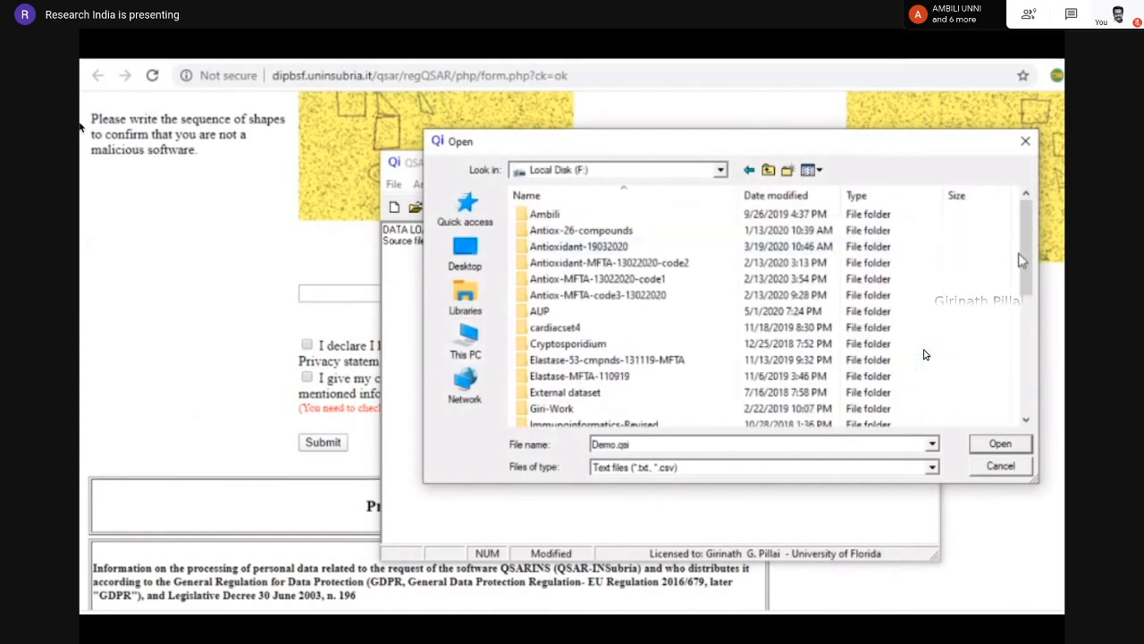
left_click_drag(1026, 253, 1024, 340)
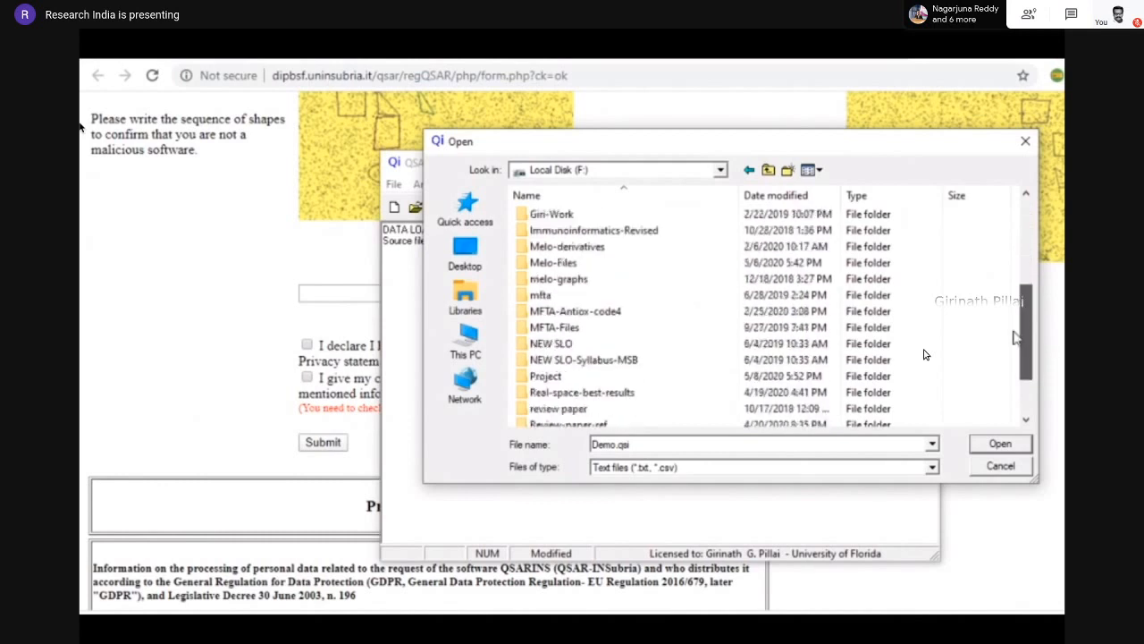
double_click(618, 382)
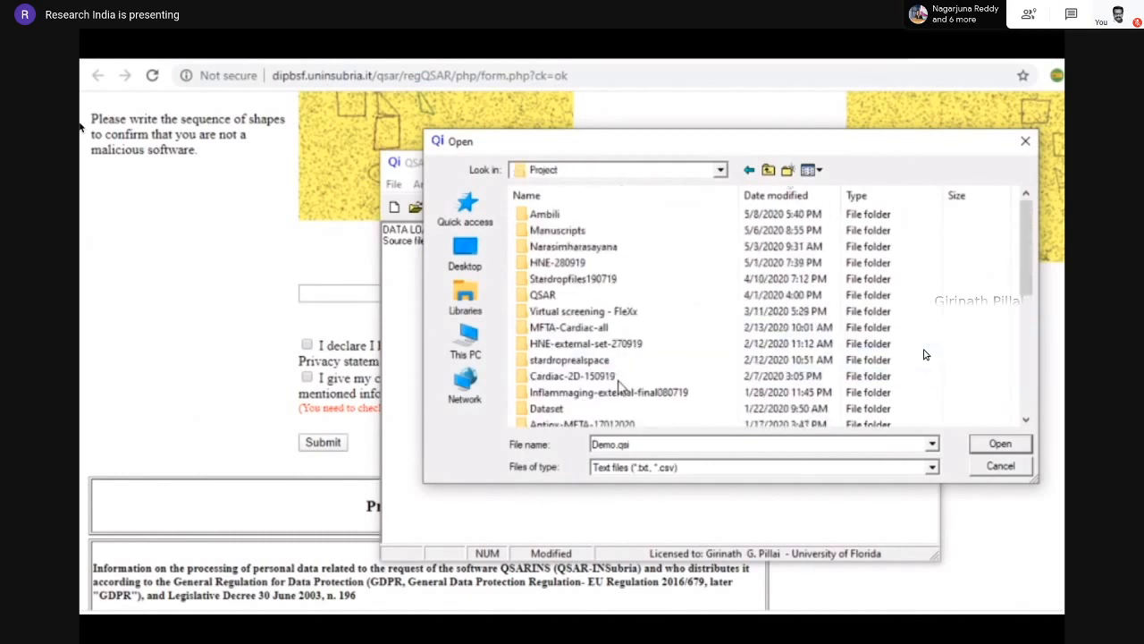
double_click(599, 304)
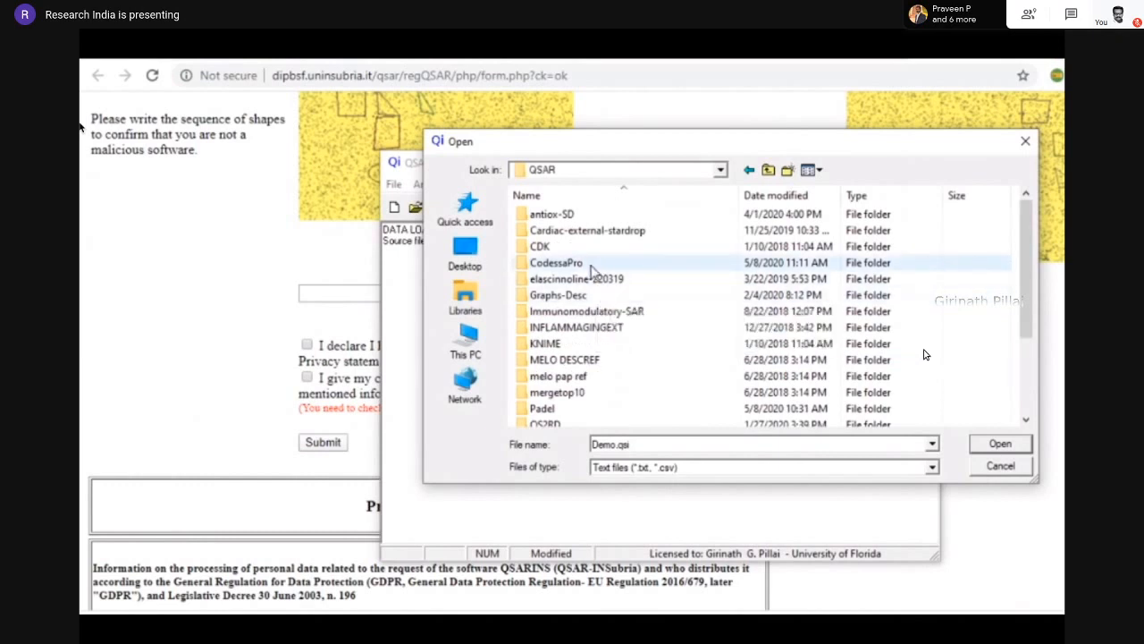
scroll(590, 270, "down", 1)
double_click(579, 363)
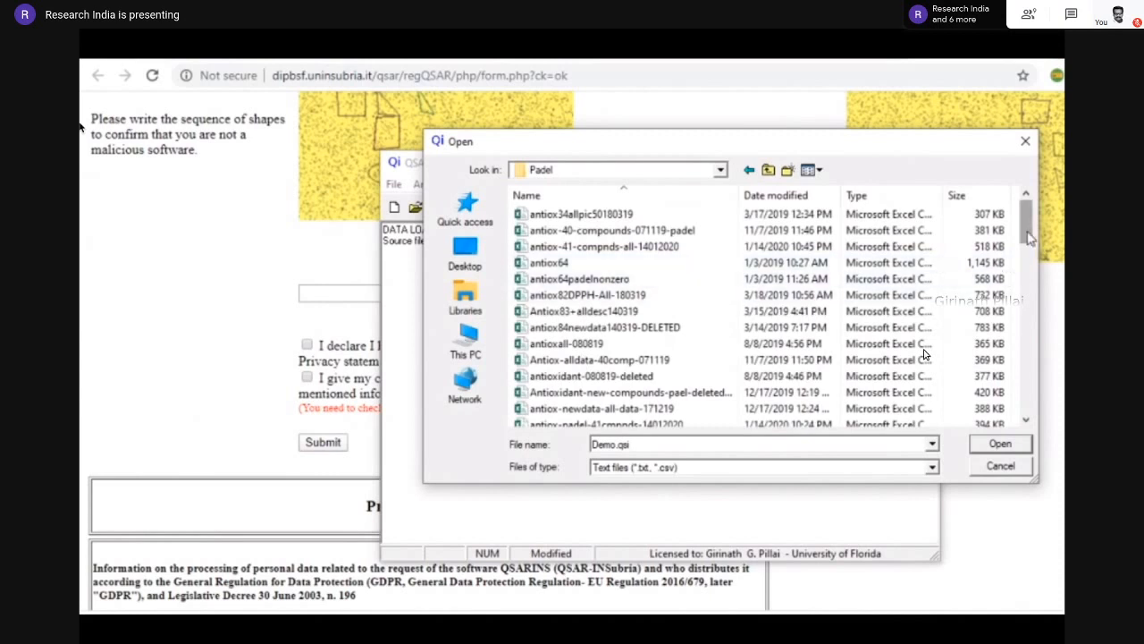
Load the Demo-merged CSV file for import and set its delimiter to a comma instead of tab
left_click_drag(1030, 237, 1028, 293)
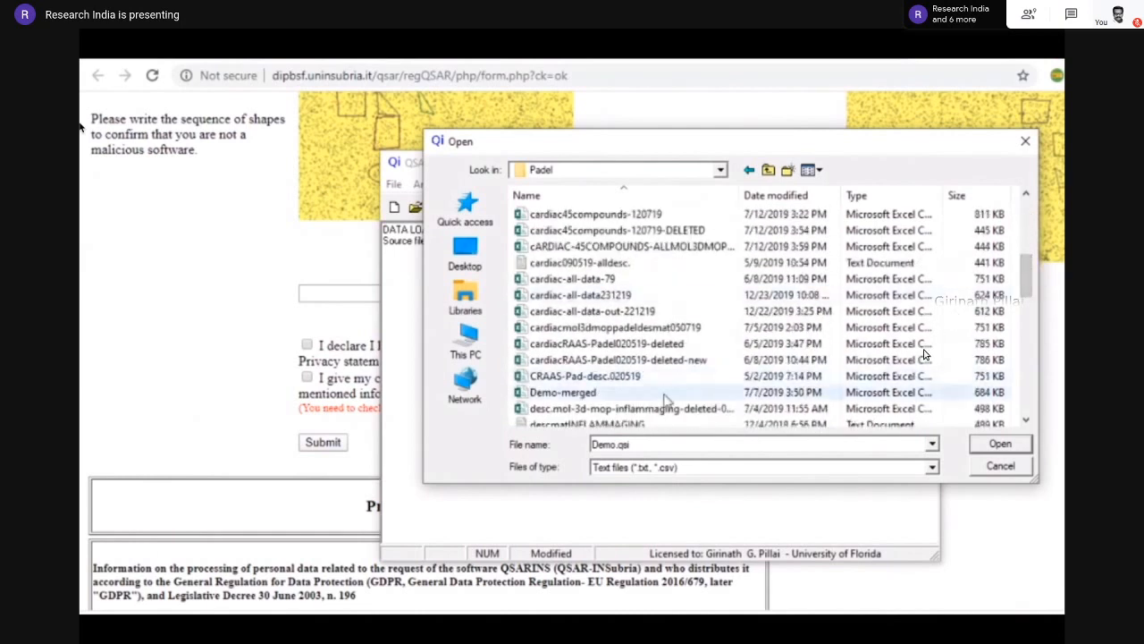
left_click(974, 391)
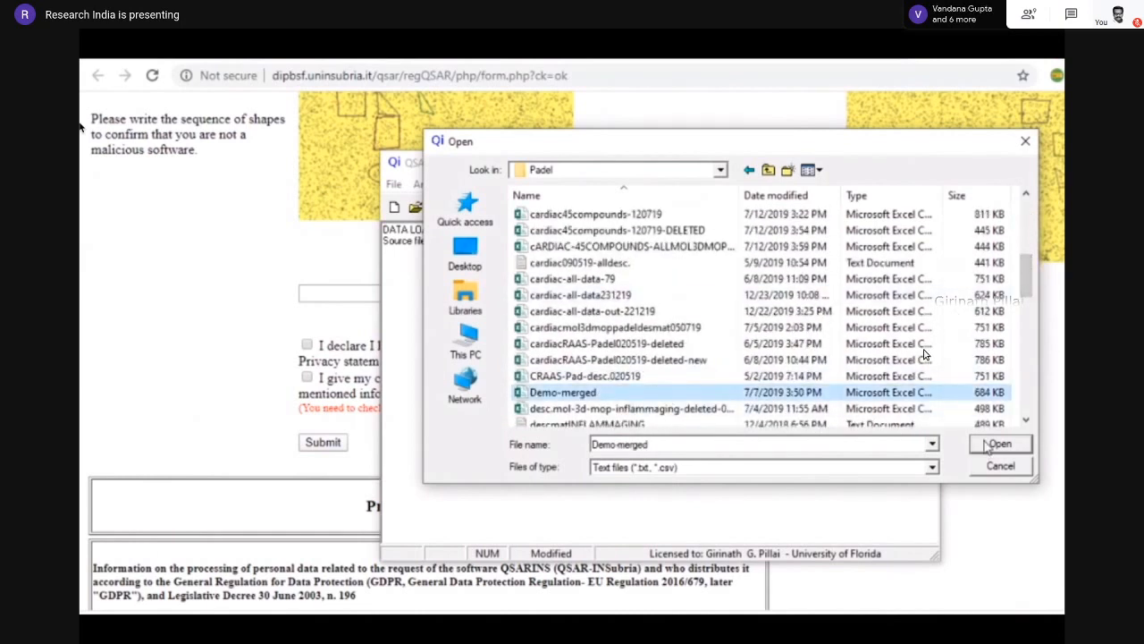
left_click(987, 445)
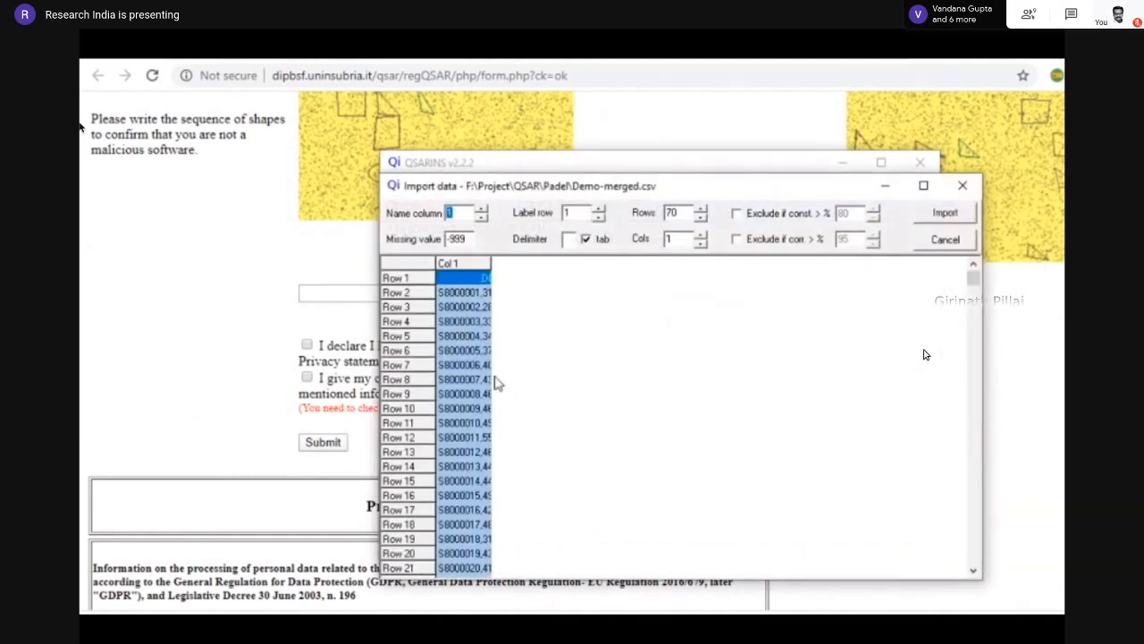
left_click(569, 243)
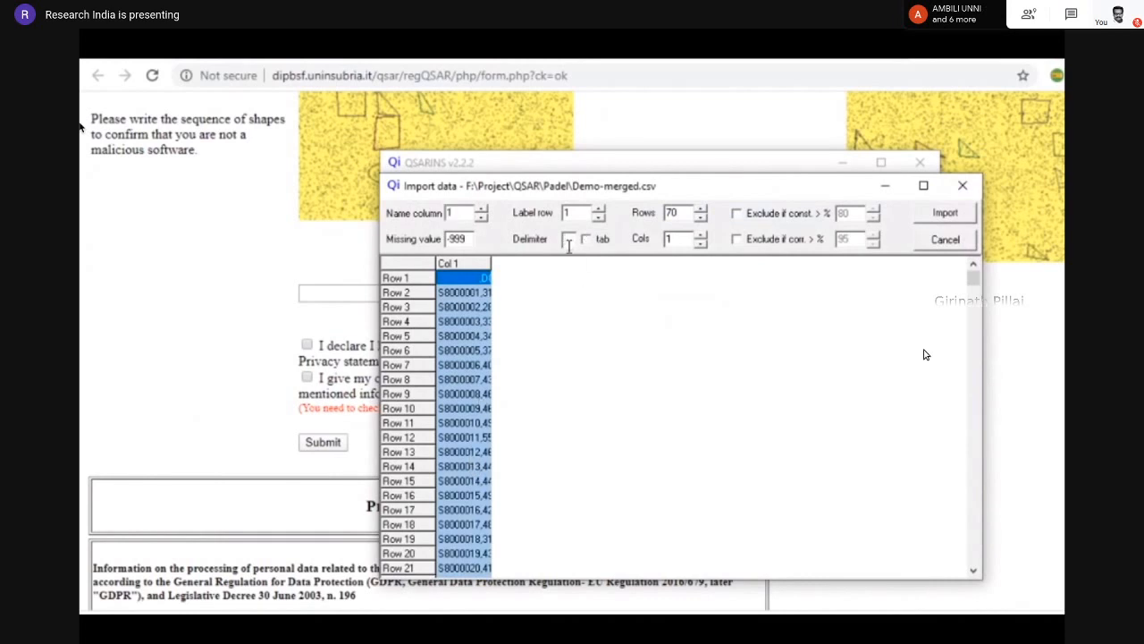
type(",")
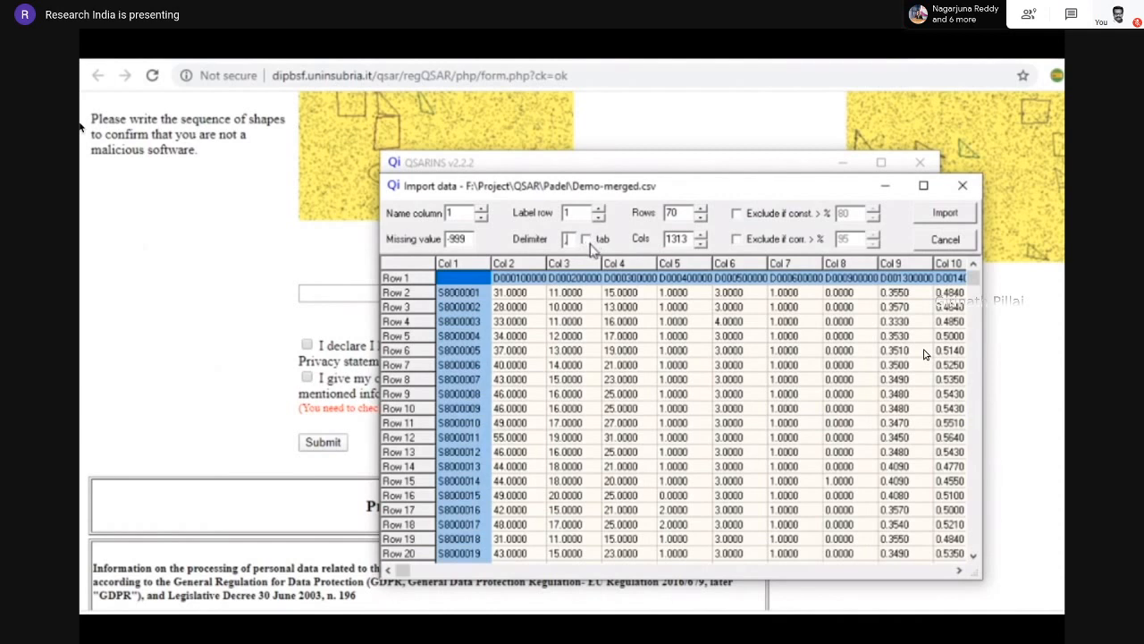
Import the Demo-merged data, excluding descriptors over 80% constant and over 95% correlated, and look through the list of excluded descriptors
left_click(738, 216)
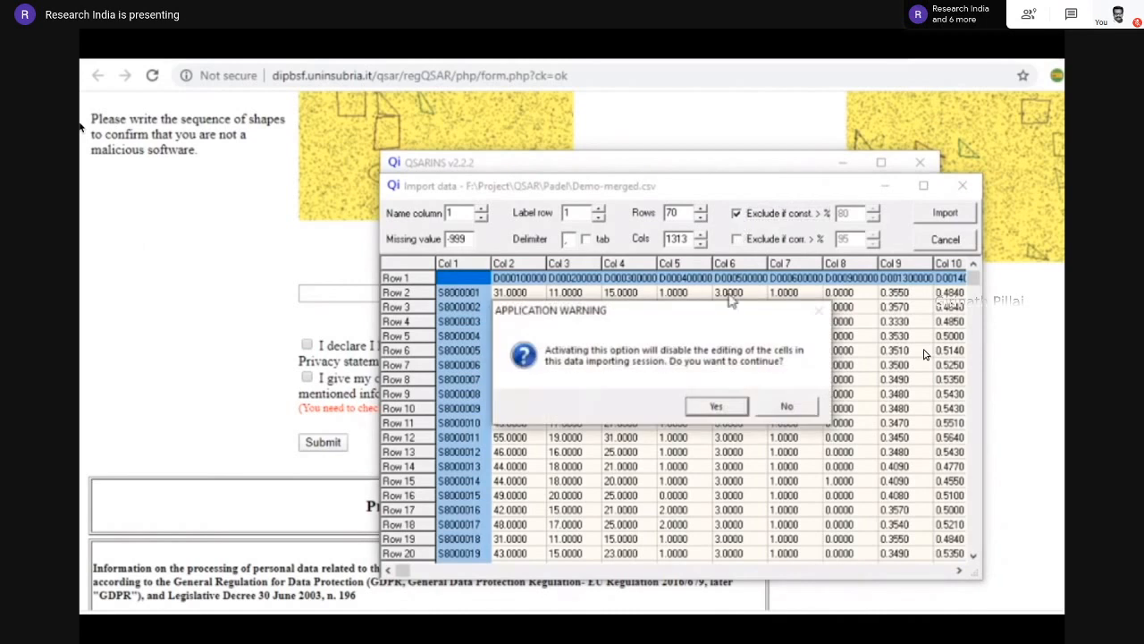
left_click(718, 407)
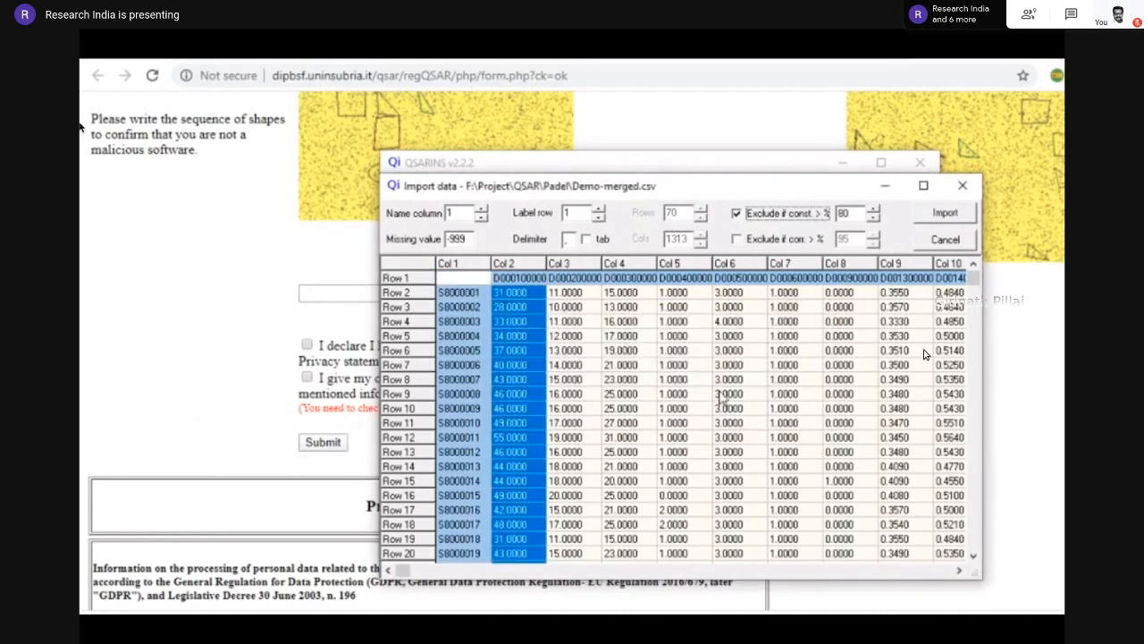
left_click(738, 240)
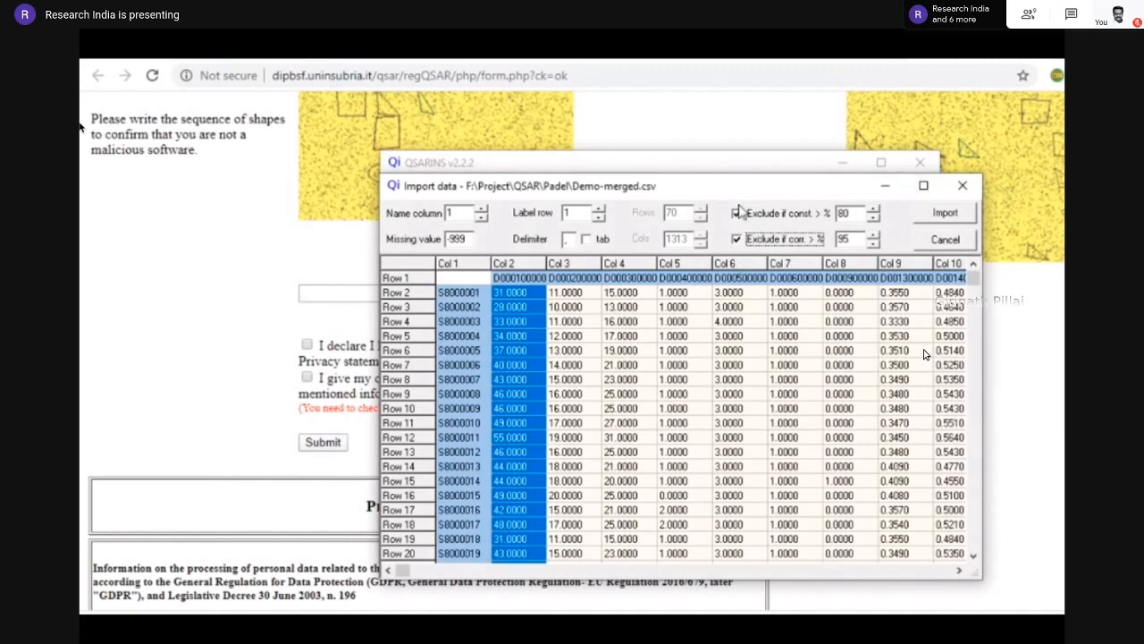
left_click(946, 214)
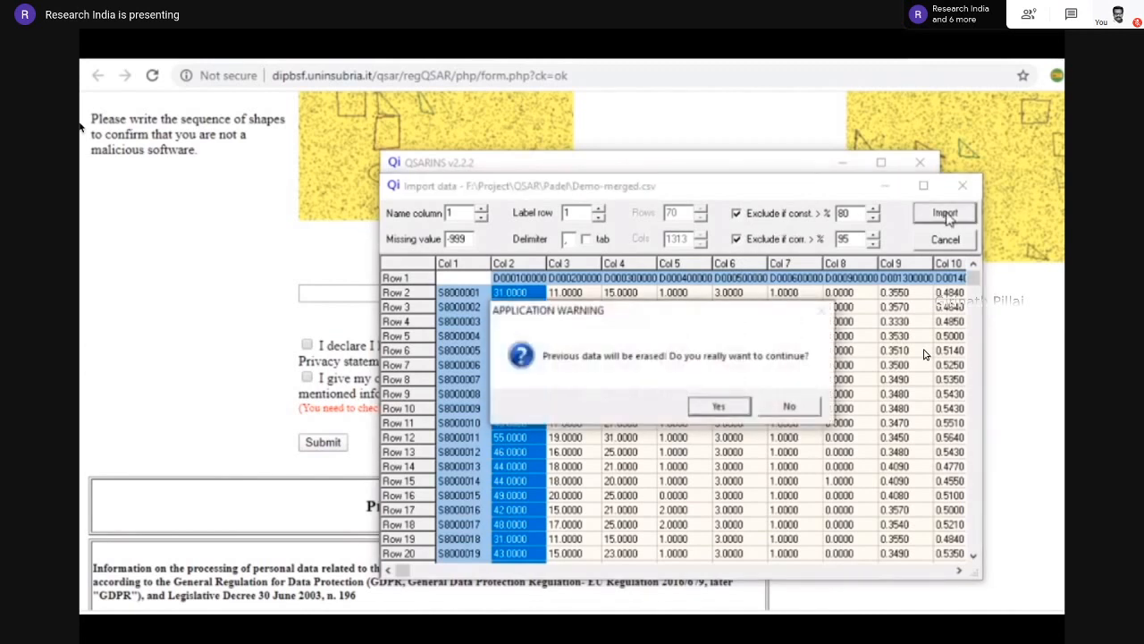
left_click(723, 405)
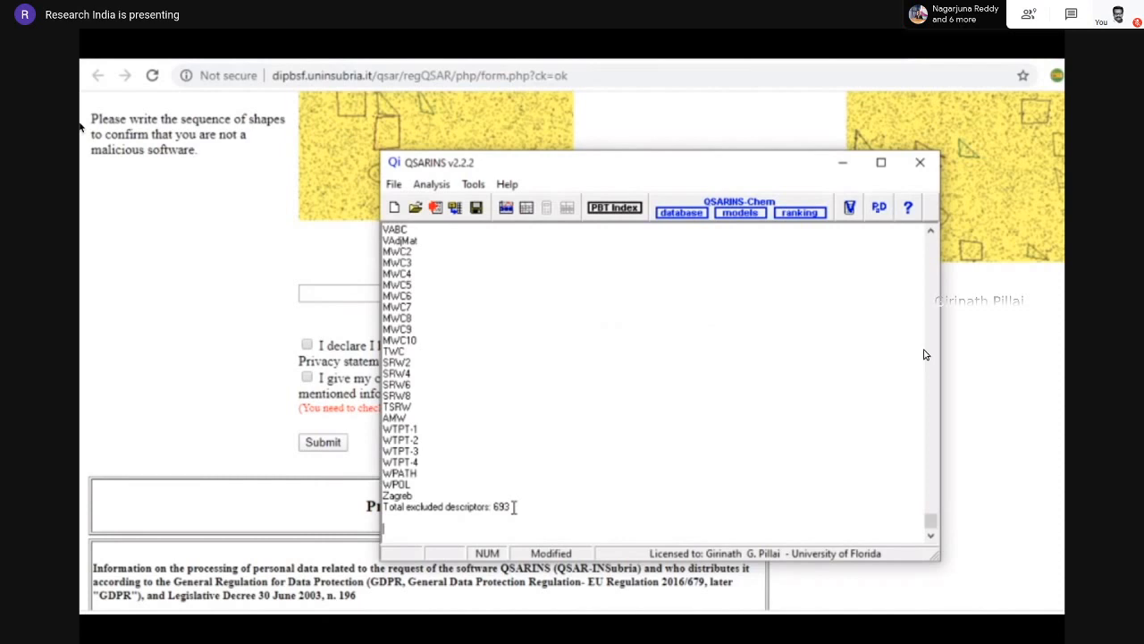
scroll(514, 506, "up", 15)
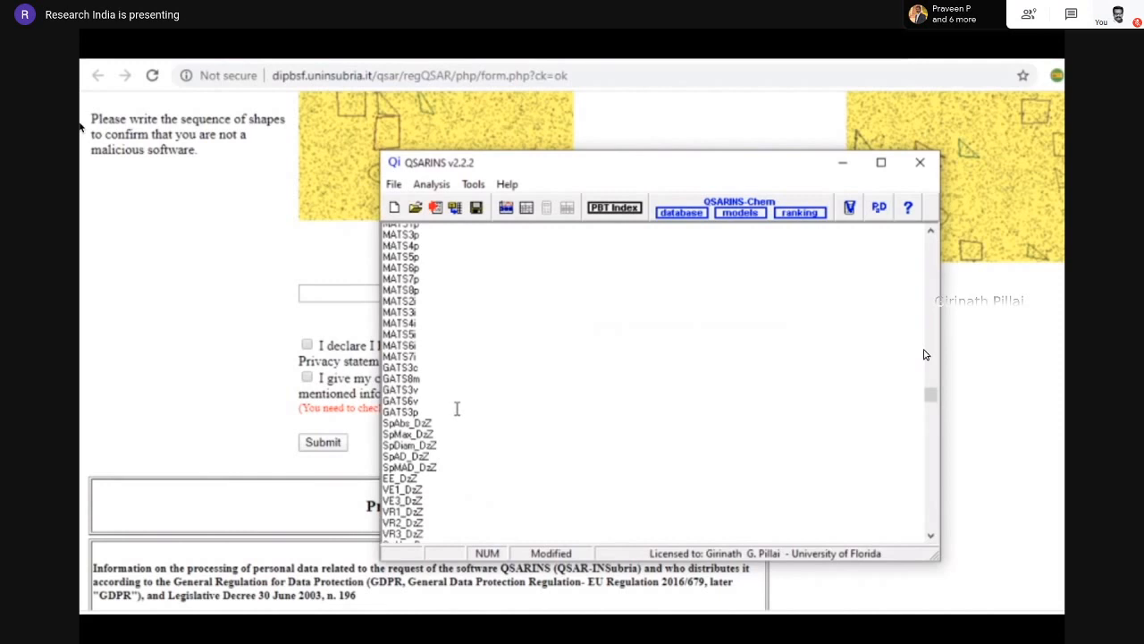
Open the data setup and look through the whole variable list down to the P5000001 entry
left_click(431, 187)
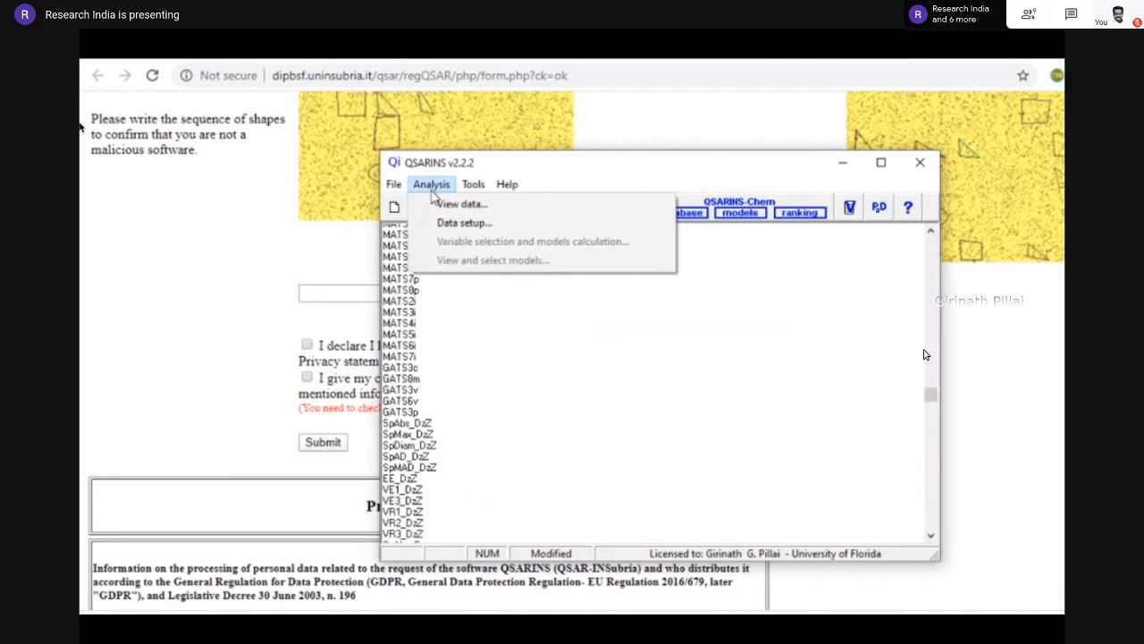
left_click(451, 224)
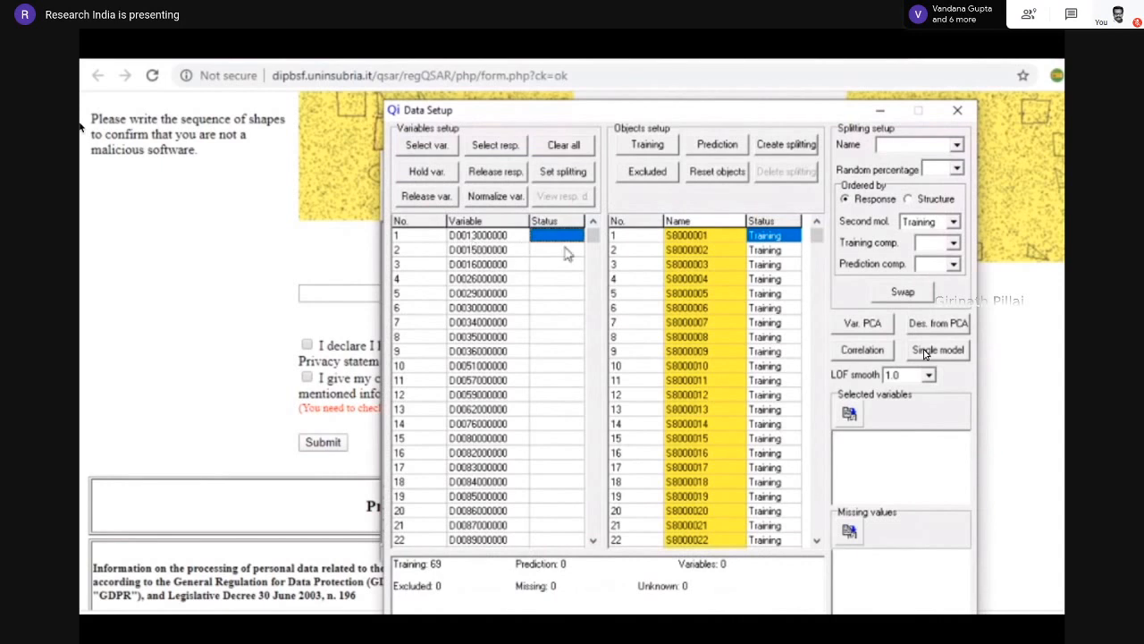
left_click_drag(592, 234, 593, 308)
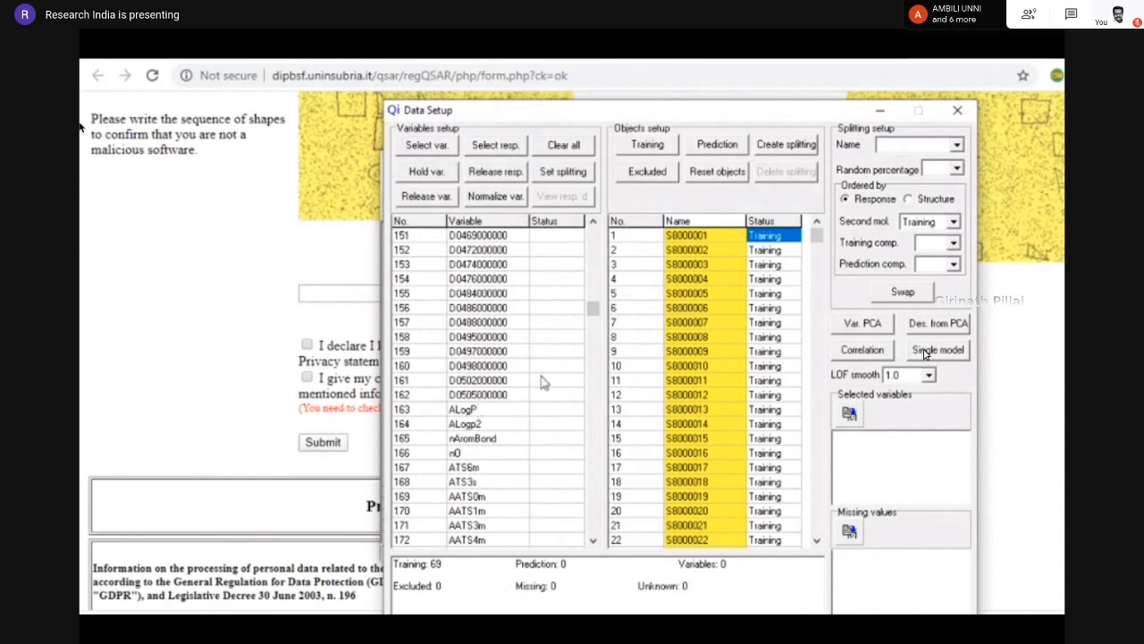
left_click_drag(593, 307, 588, 534)
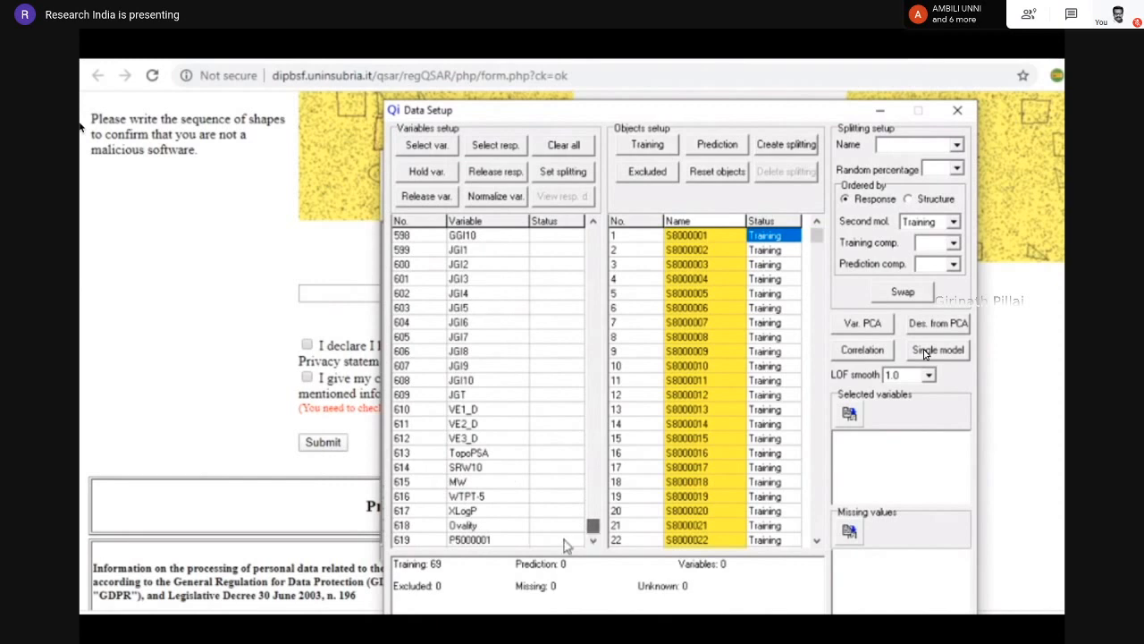
left_click(504, 542)
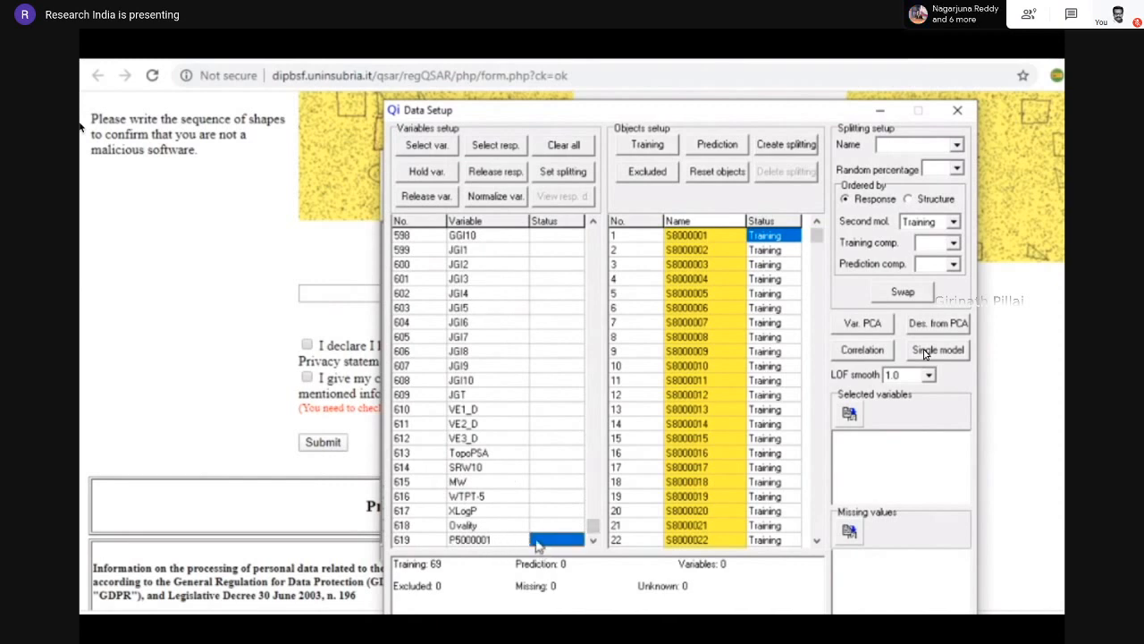
left_click_drag(593, 527, 593, 235)
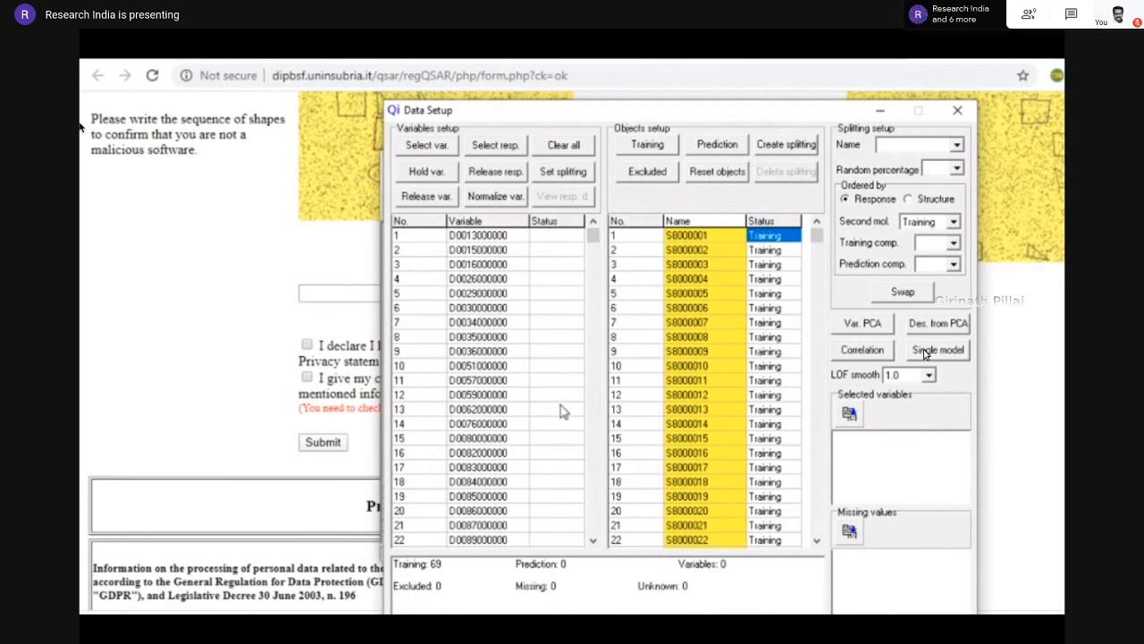
left_click(555, 240)
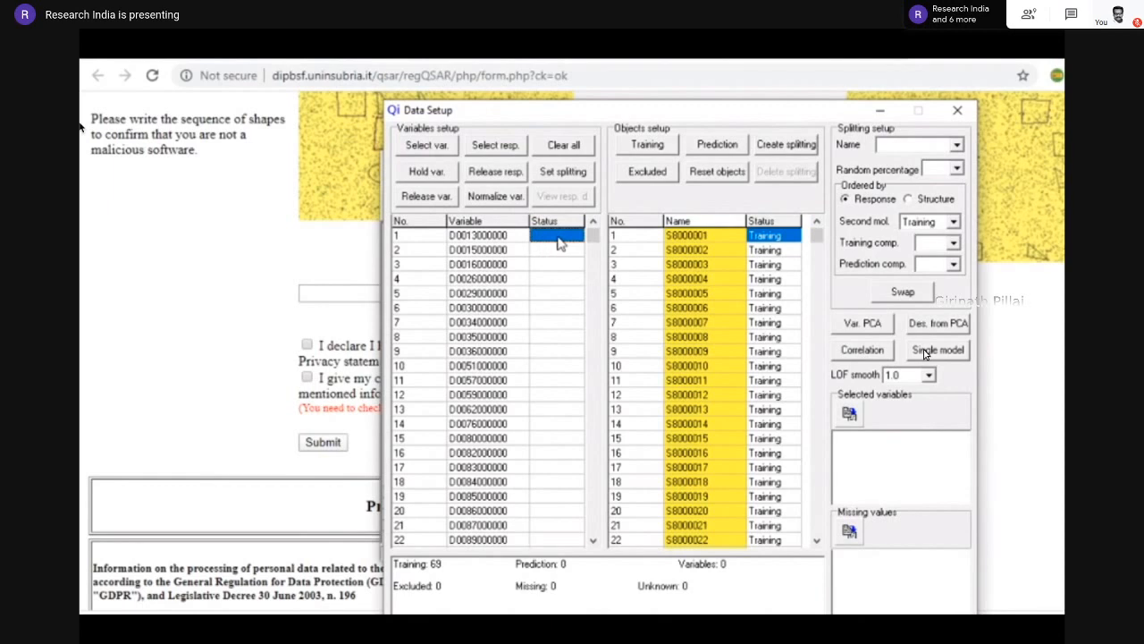
left_click_drag(559, 241, 566, 559)
scroll(569, 574, "down", 2)
scroll(569, 574, "down", 2)
left_click_drag(591, 237, 570, 595)
left_click(560, 238)
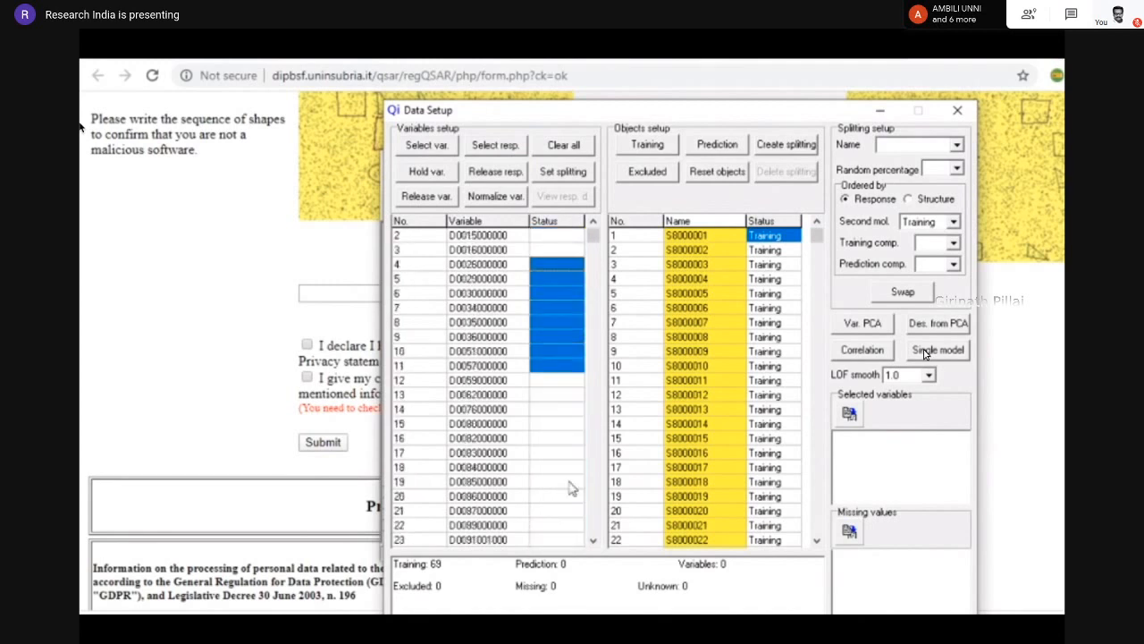
left_click(592, 222)
left_click_drag(573, 238, 552, 573)
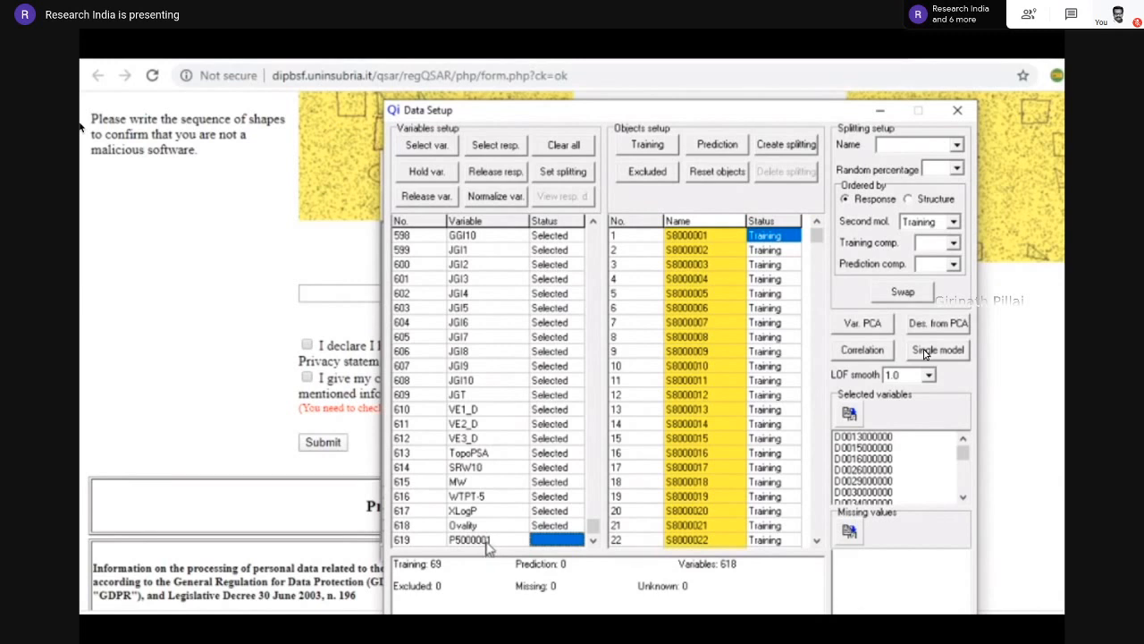
left_click(497, 145)
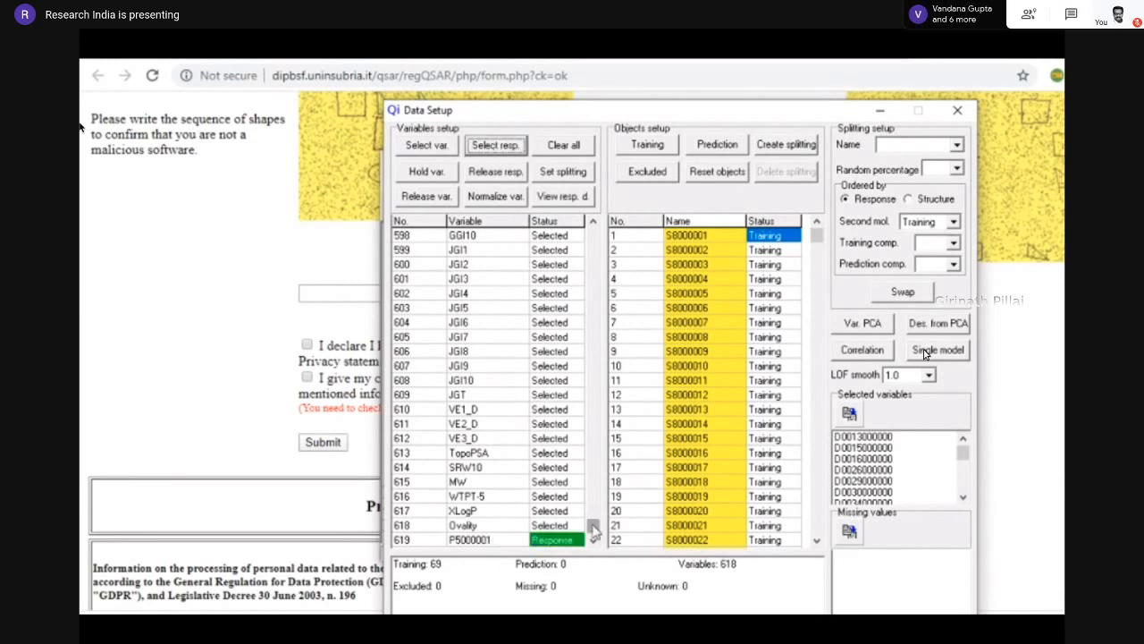
left_click_drag(593, 527, 607, 235)
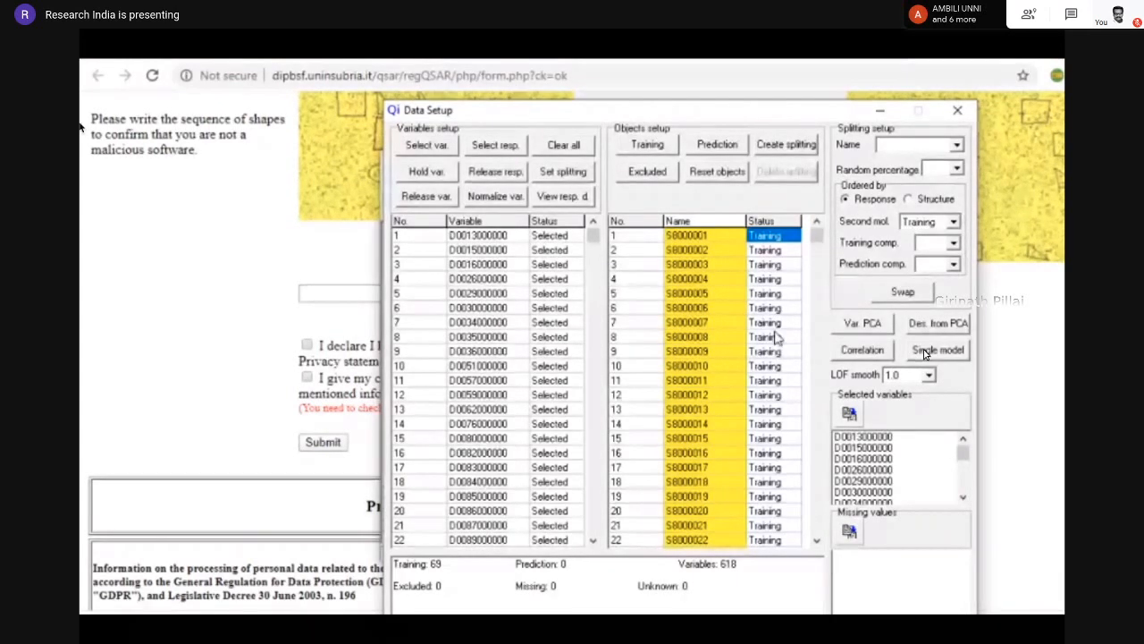
Split the objects randomly into training and prediction sets with a random percentage of 30
left_click(956, 171)
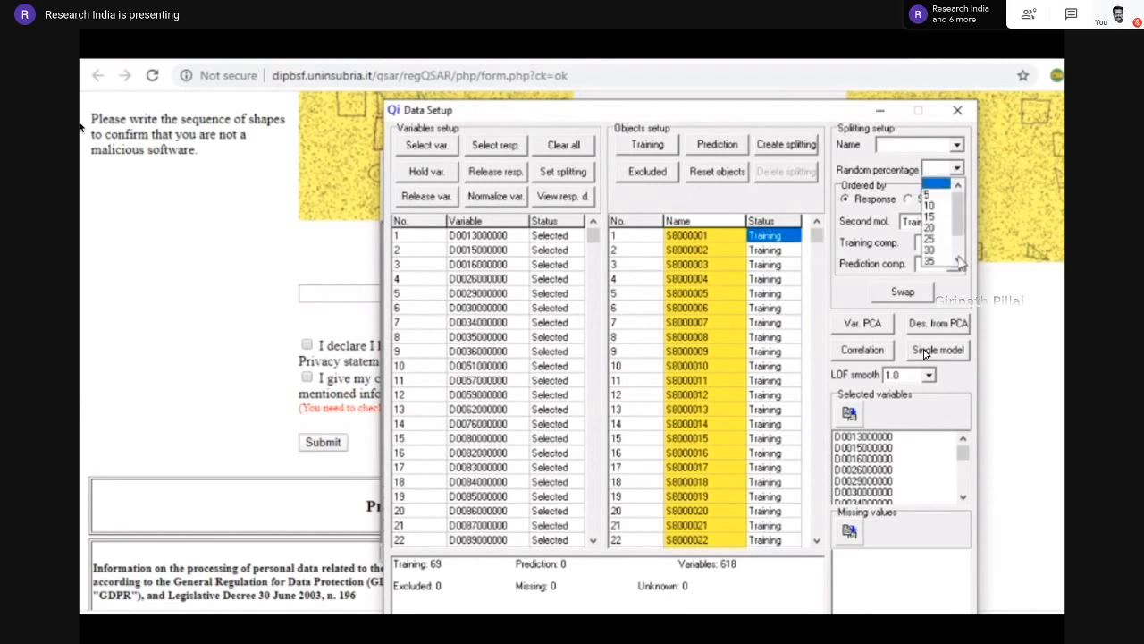
scroll(959, 262, "down", 1)
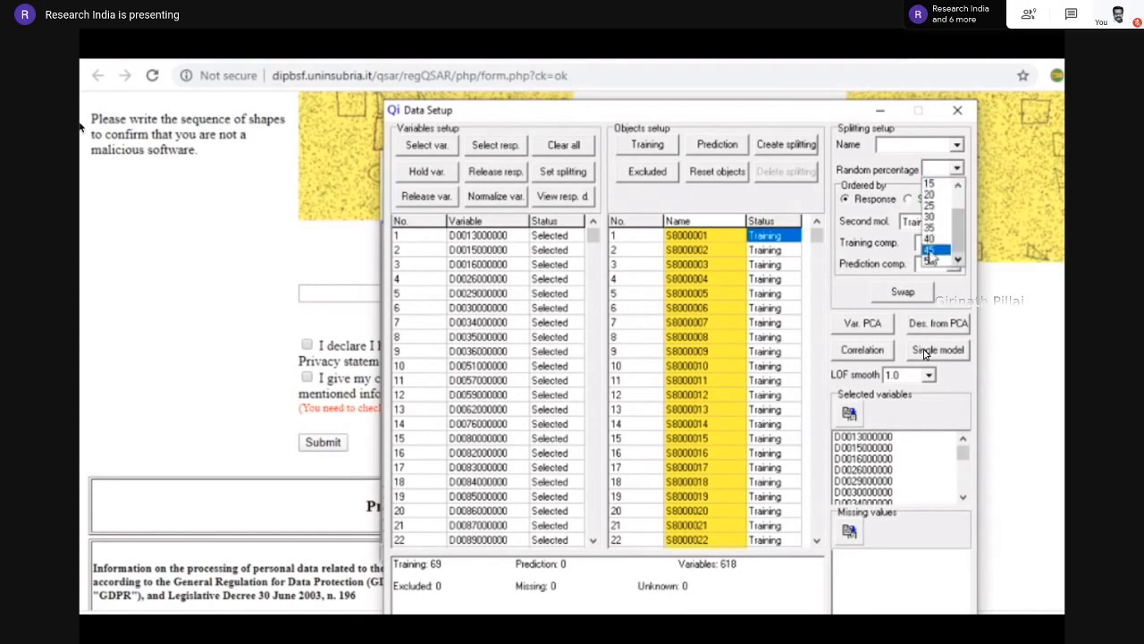
left_click(930, 217)
mouse_move(818, 237)
left_mouse_down()
mouse_move(819, 535)
mouse_move(837, 238)
left_mouse_up()
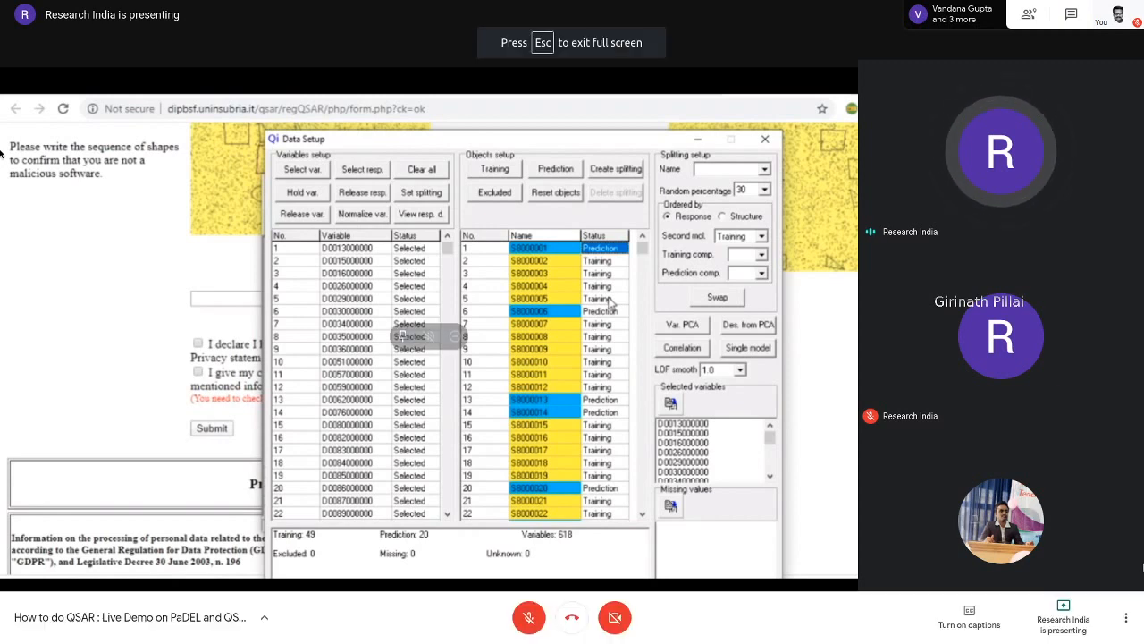
left_click(1131, 617)
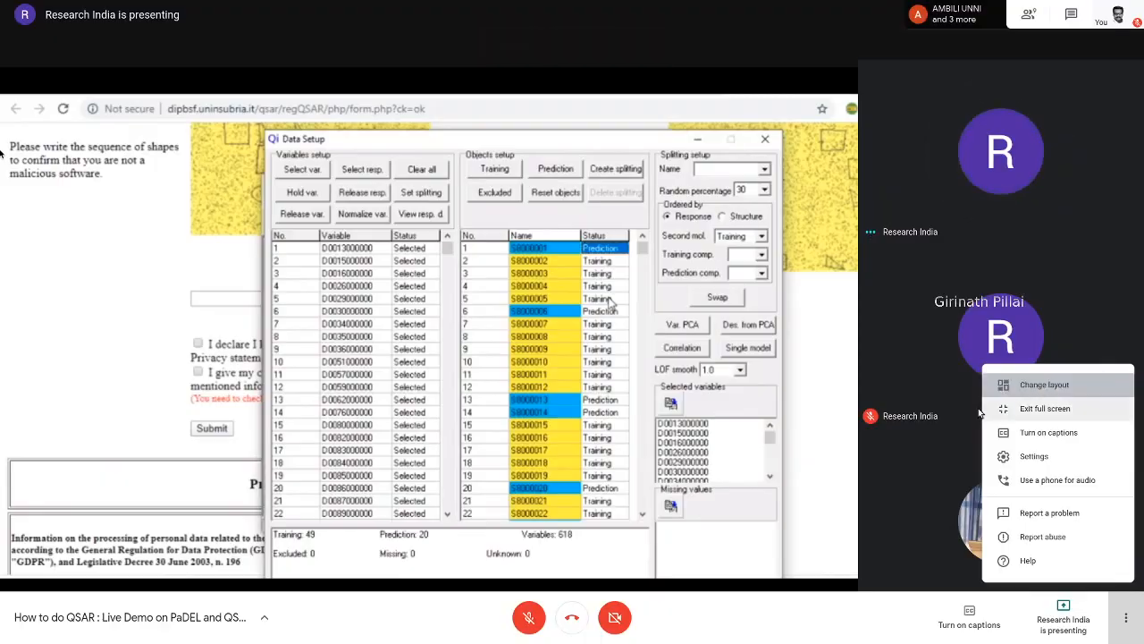
left_click(1044, 386)
left_click(685, 339)
left_click(742, 382)
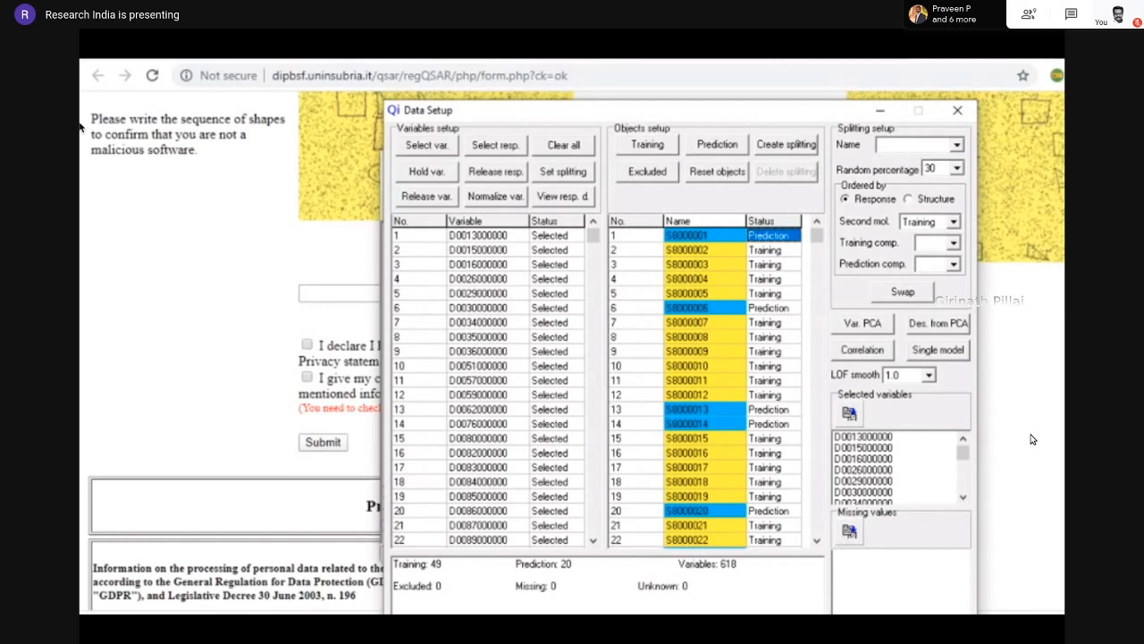
Close the data setup and calculate models using all subsets until 1 and a genetic algorithm until 2 variables, with 10000 generations per size
key("Return")
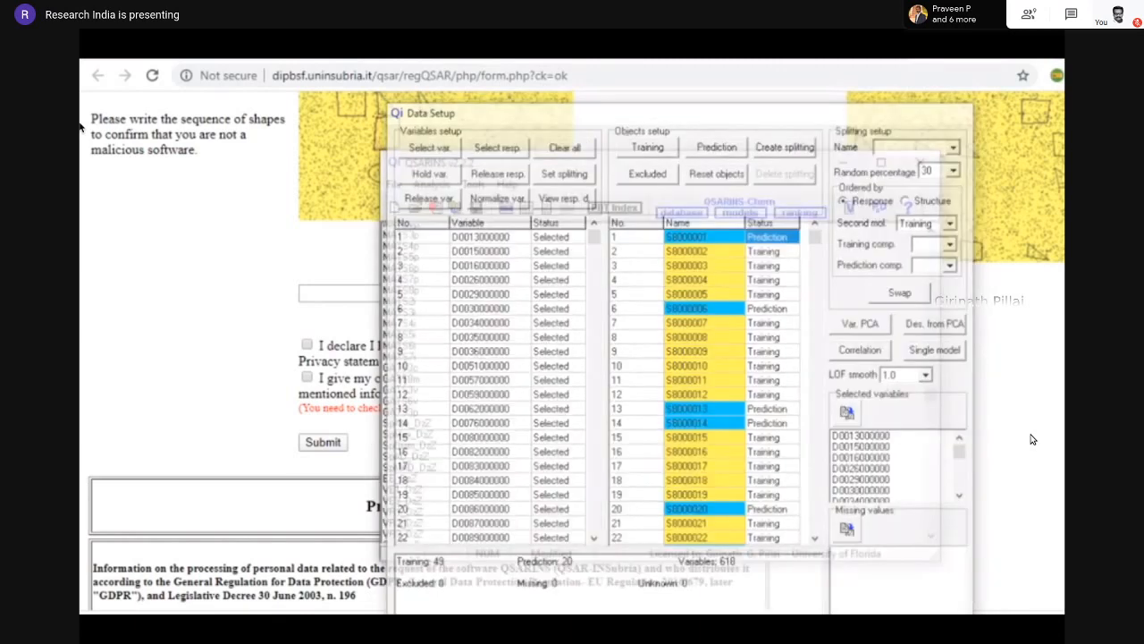
left_click(446, 190)
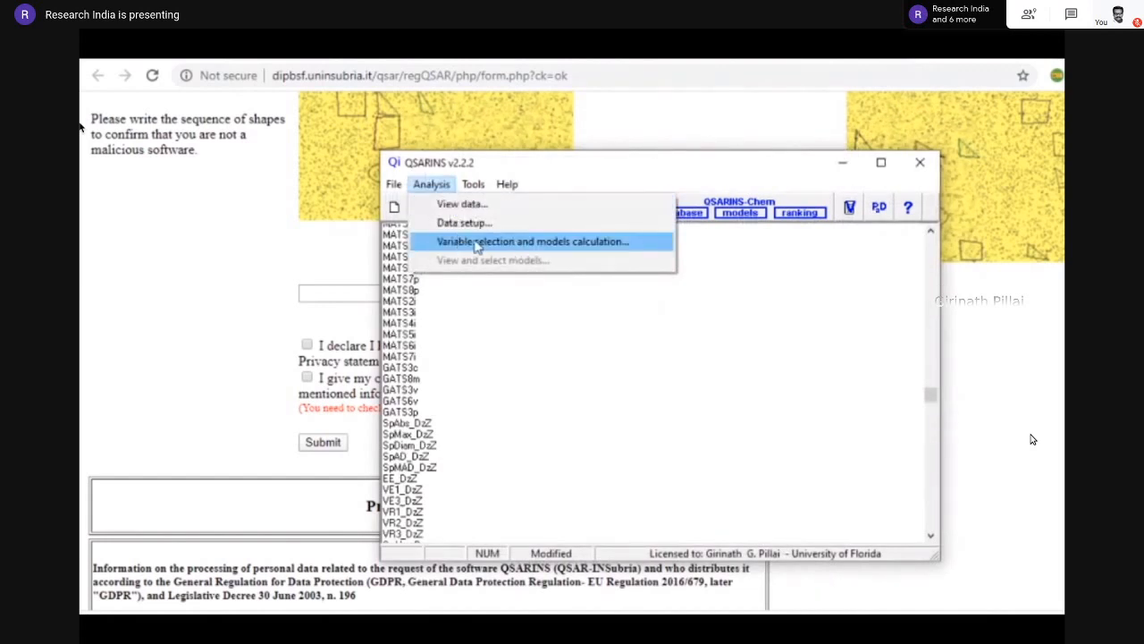
left_click(477, 247)
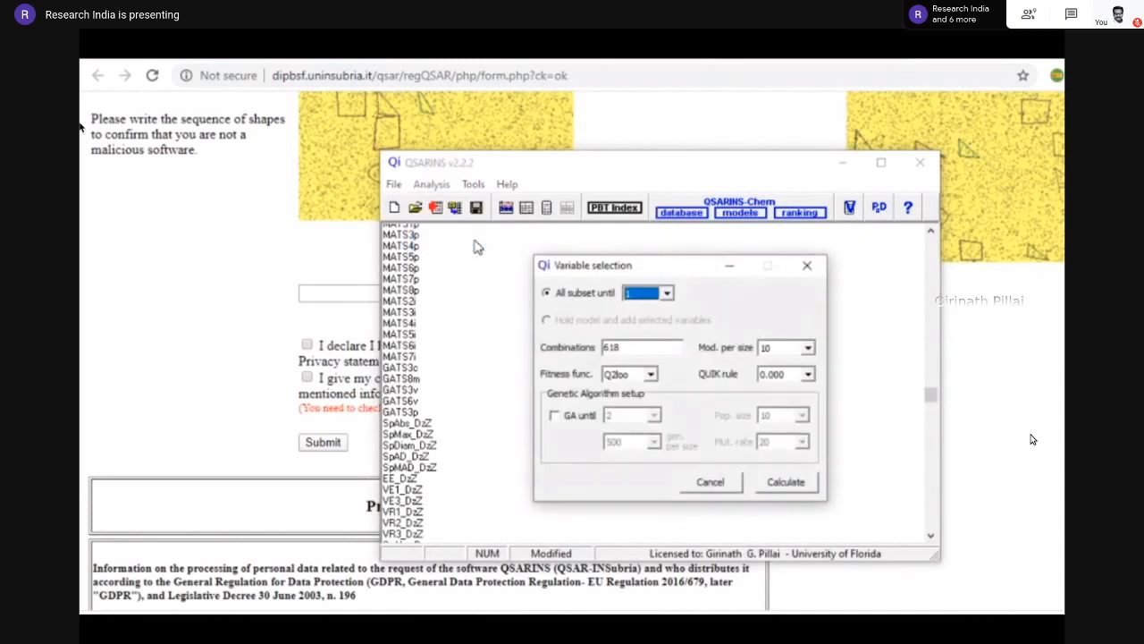
left_click(579, 416)
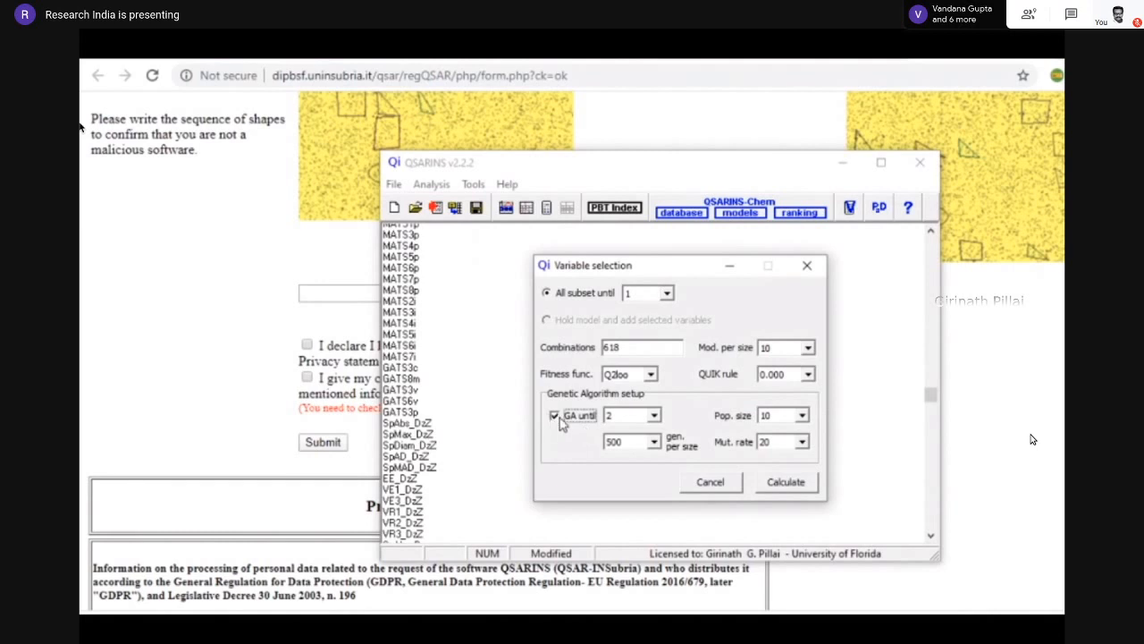
left_click(656, 444)
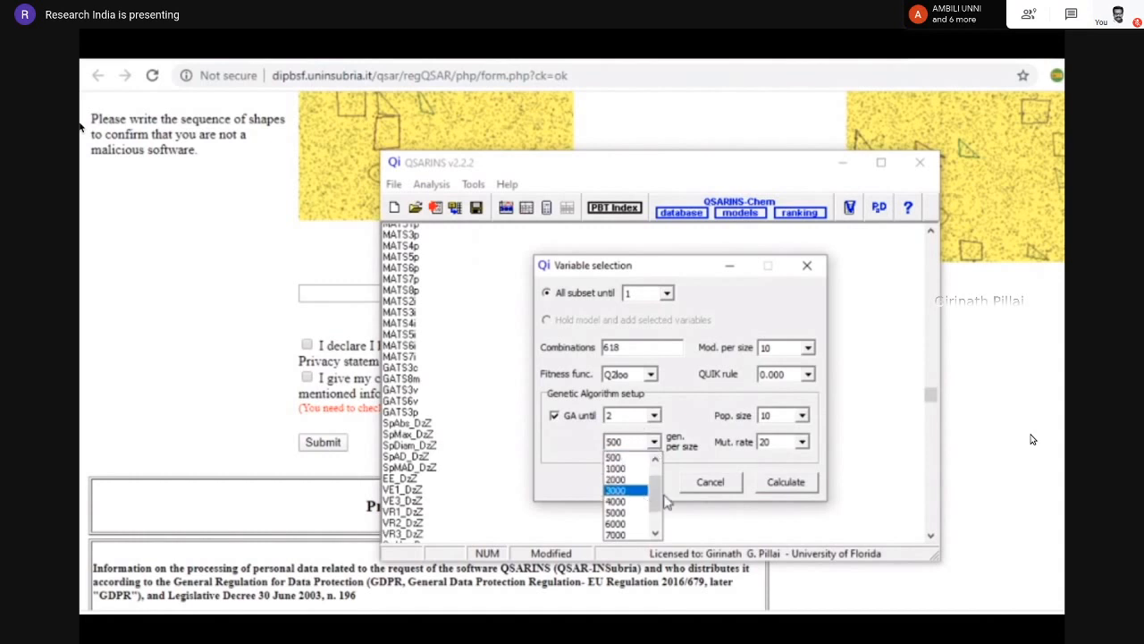
left_click_drag(657, 494, 646, 536)
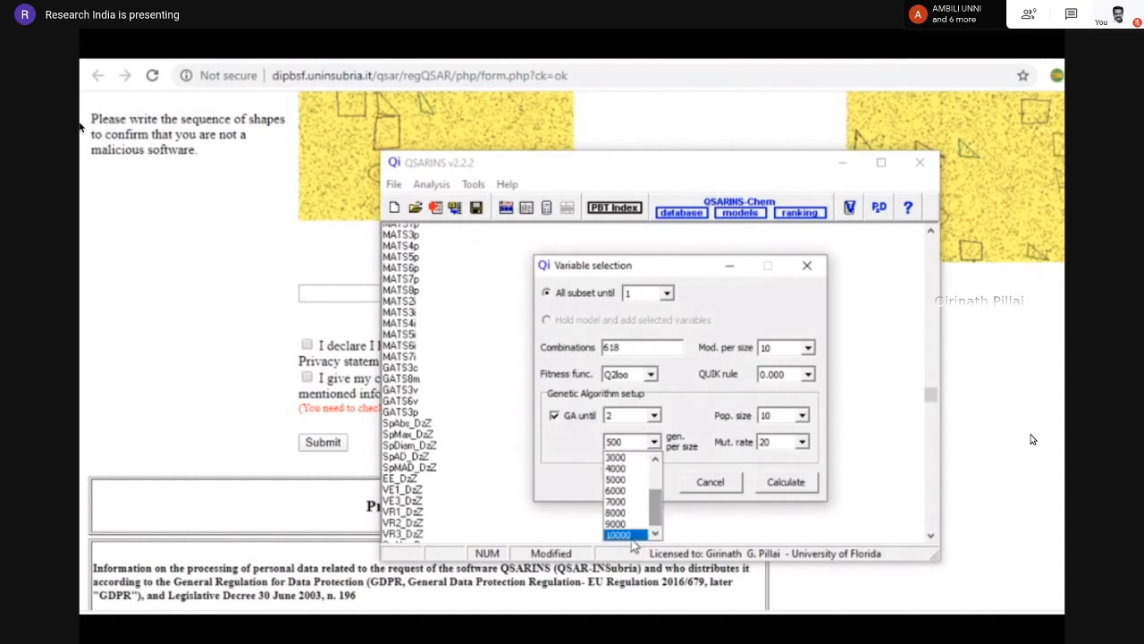
left_click(631, 537)
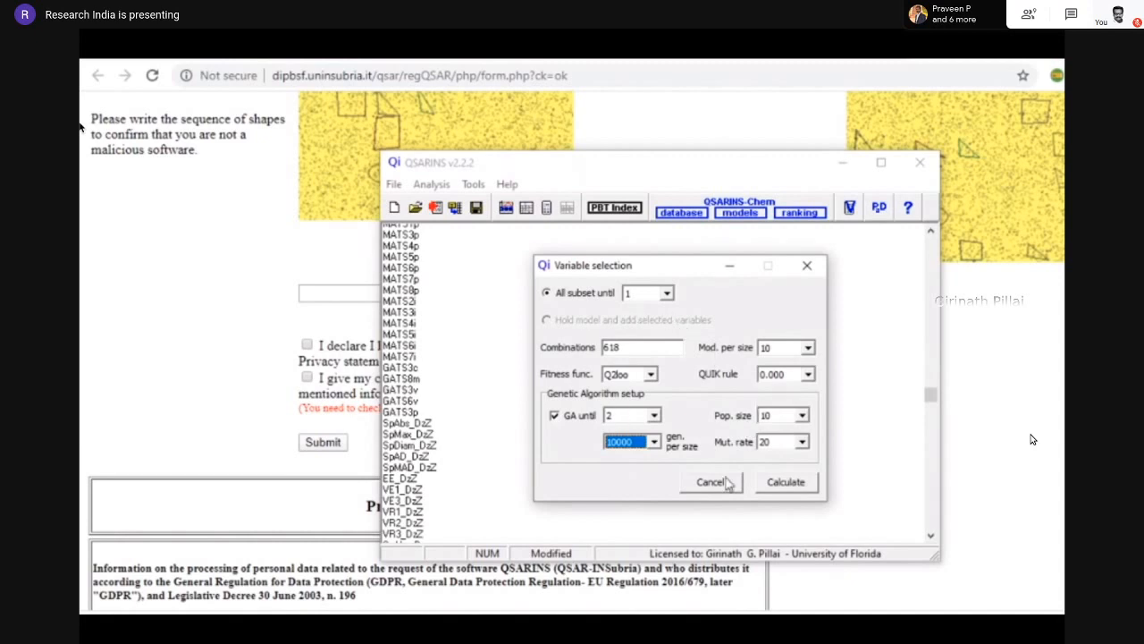
left_click(785, 483)
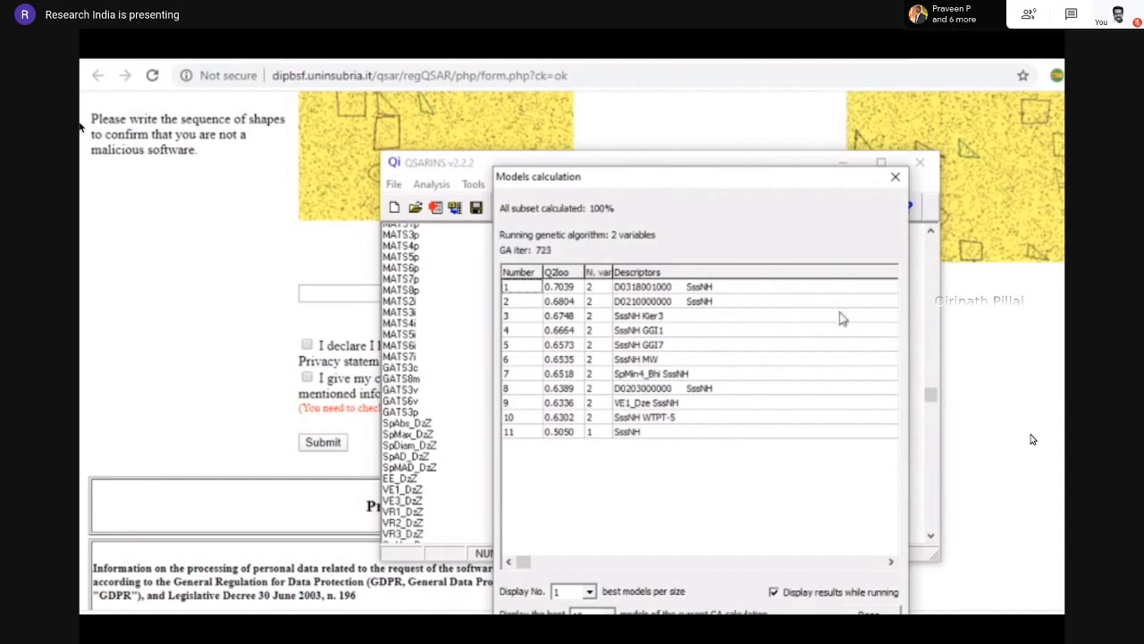
Stop the running genetic algorithm calculation early and return to the main window
left_click(898, 183)
left_click(724, 407)
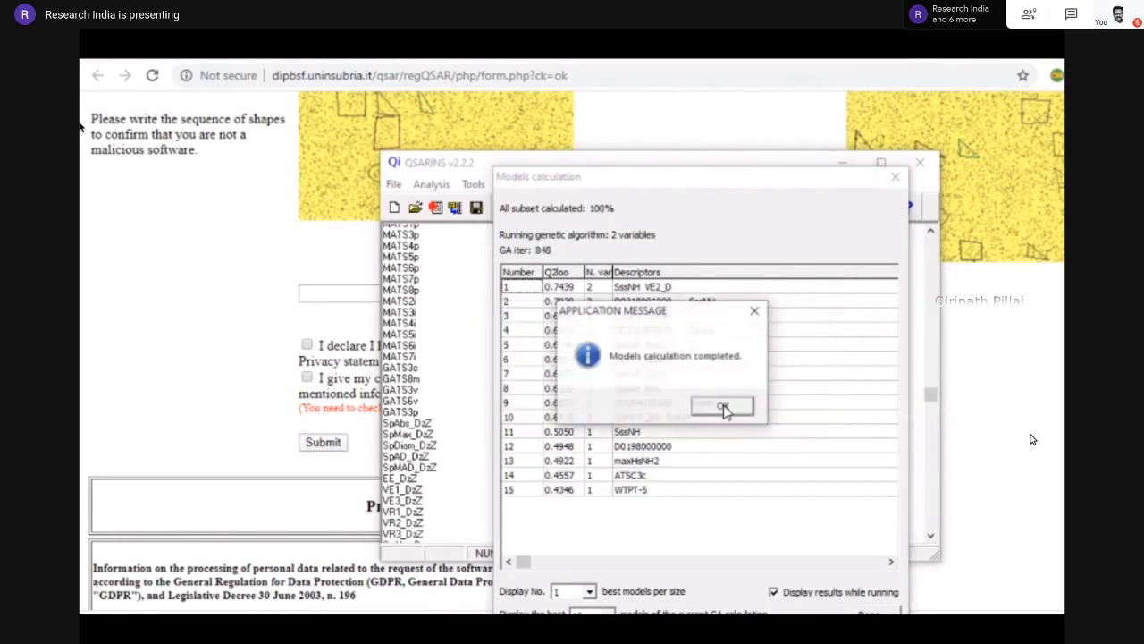
left_click(724, 408)
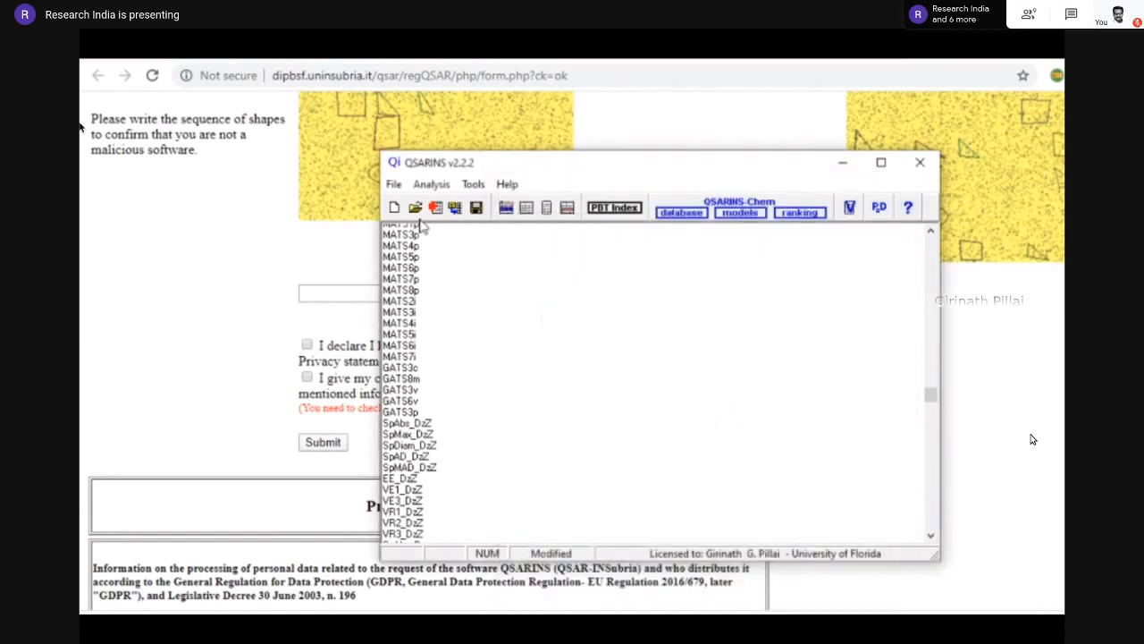
left_click(415, 188)
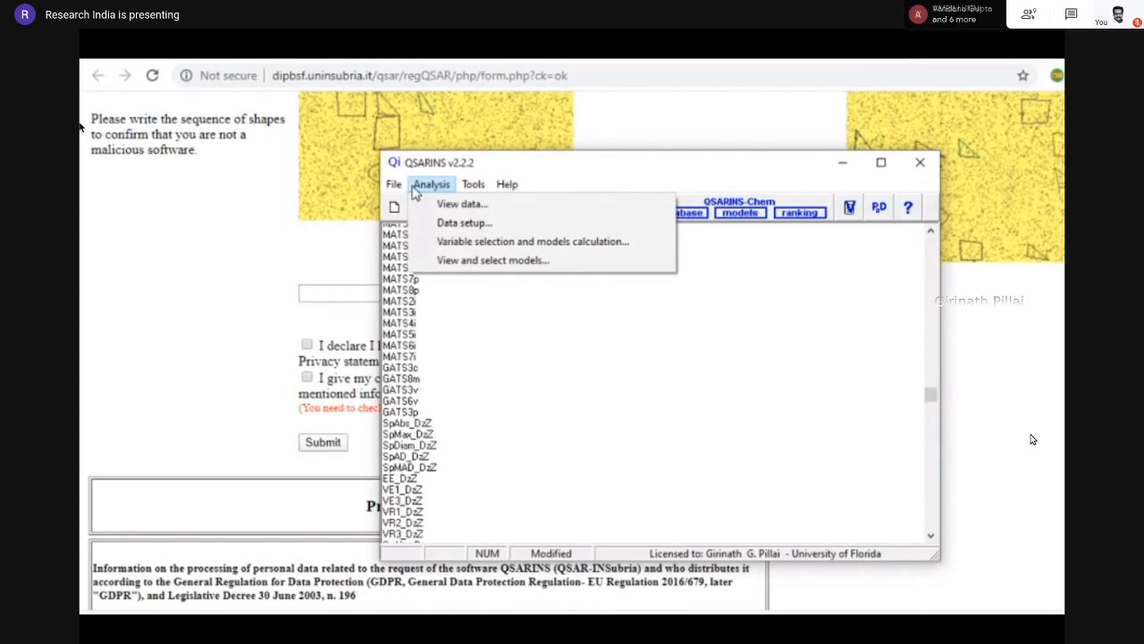
mouse_move(401, 185)
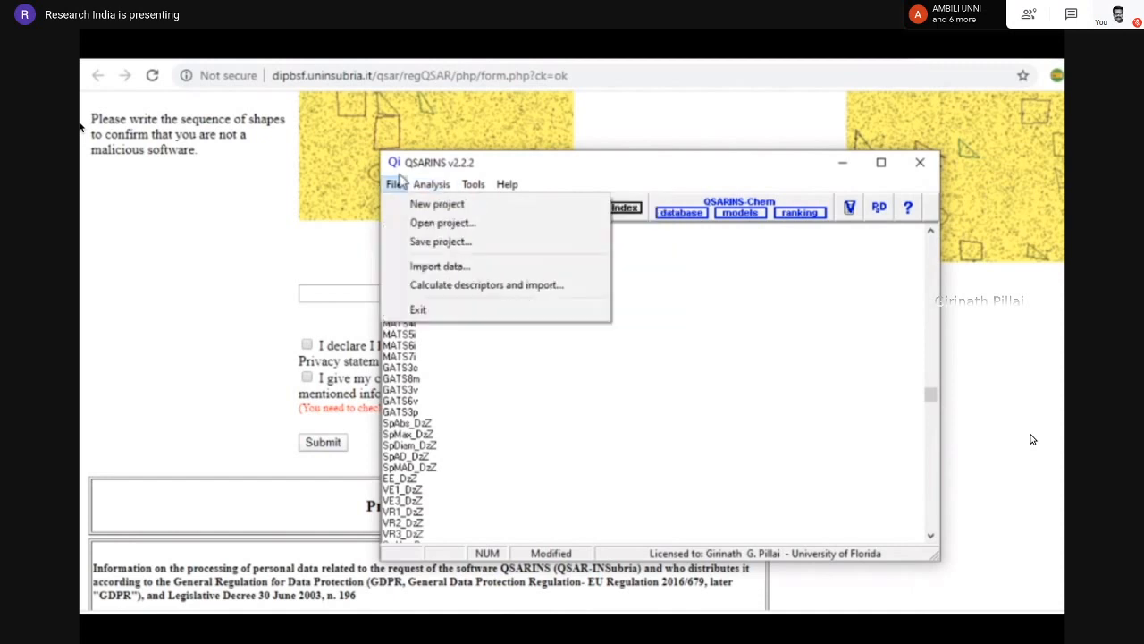
left_click(412, 243)
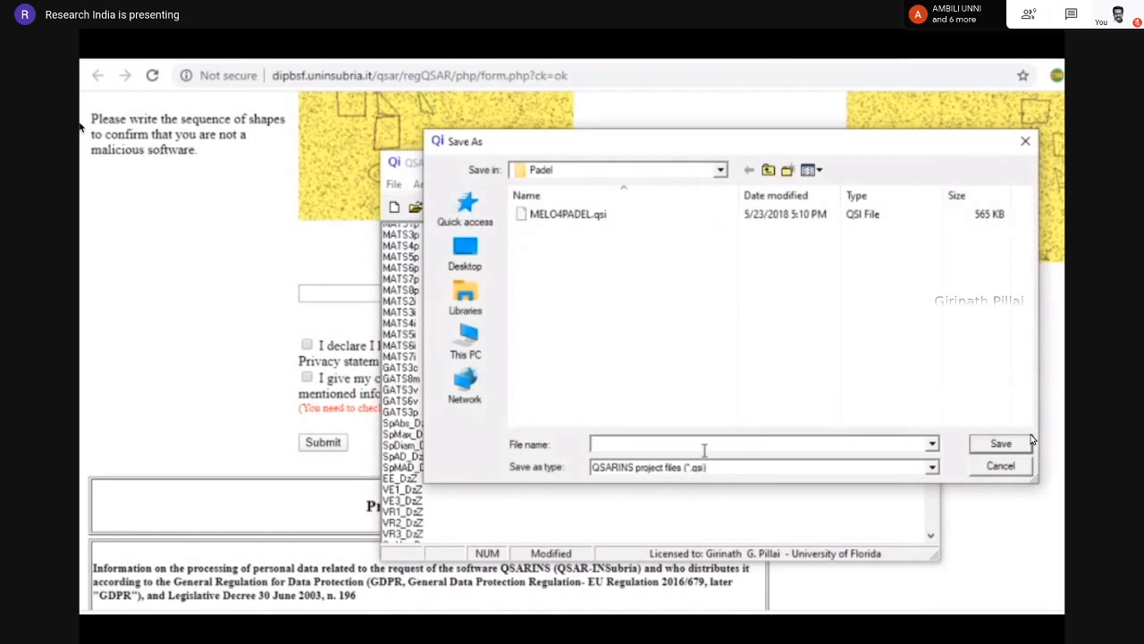
left_click(1026, 145)
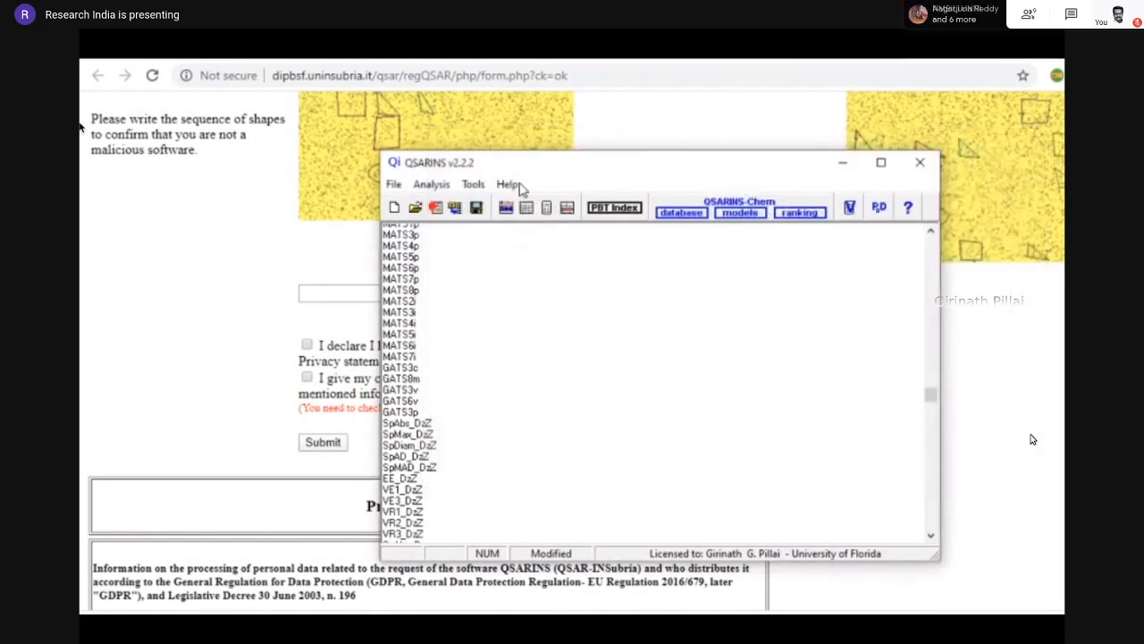
Start opening an existing project and browse to the folder F:\Project\QSAR\QS2RD
left_click(393, 185)
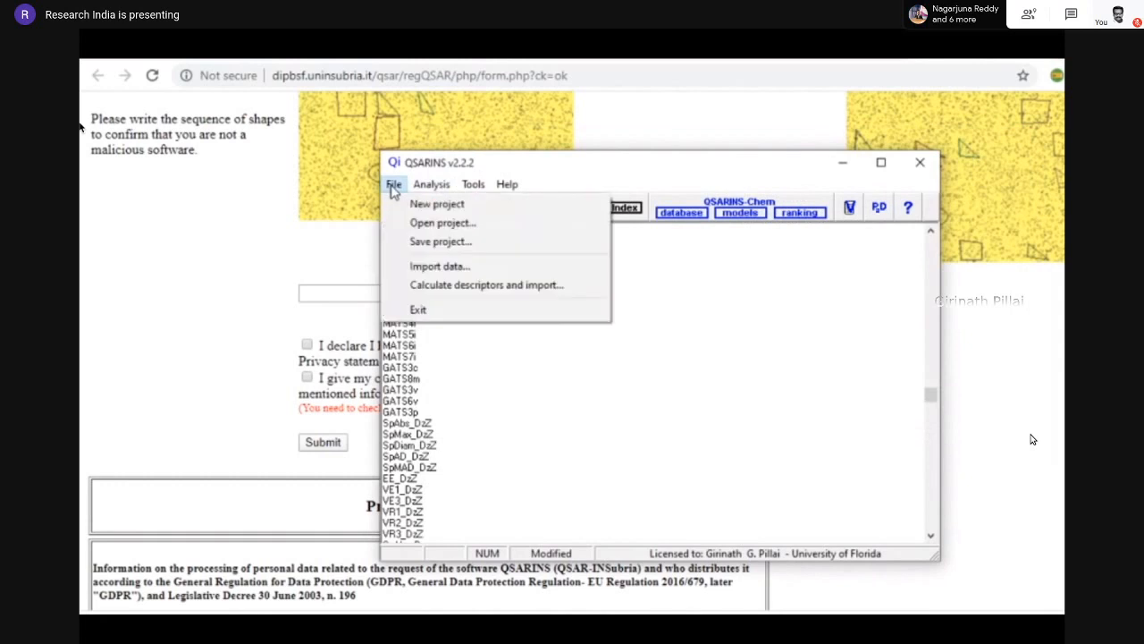
left_click(416, 222)
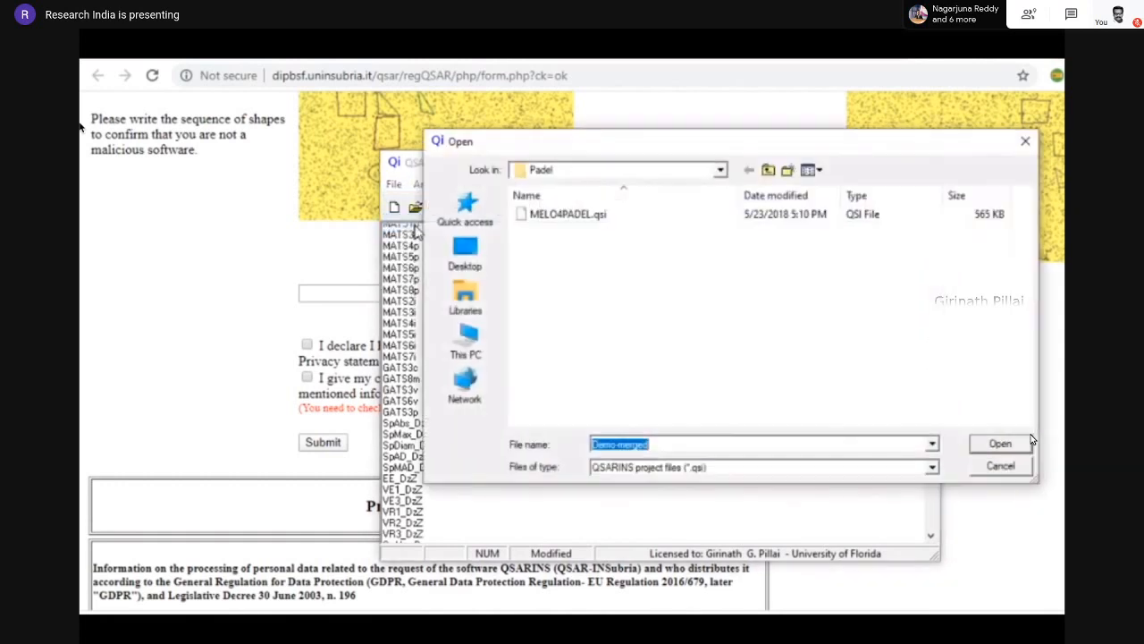
left_click(471, 349)
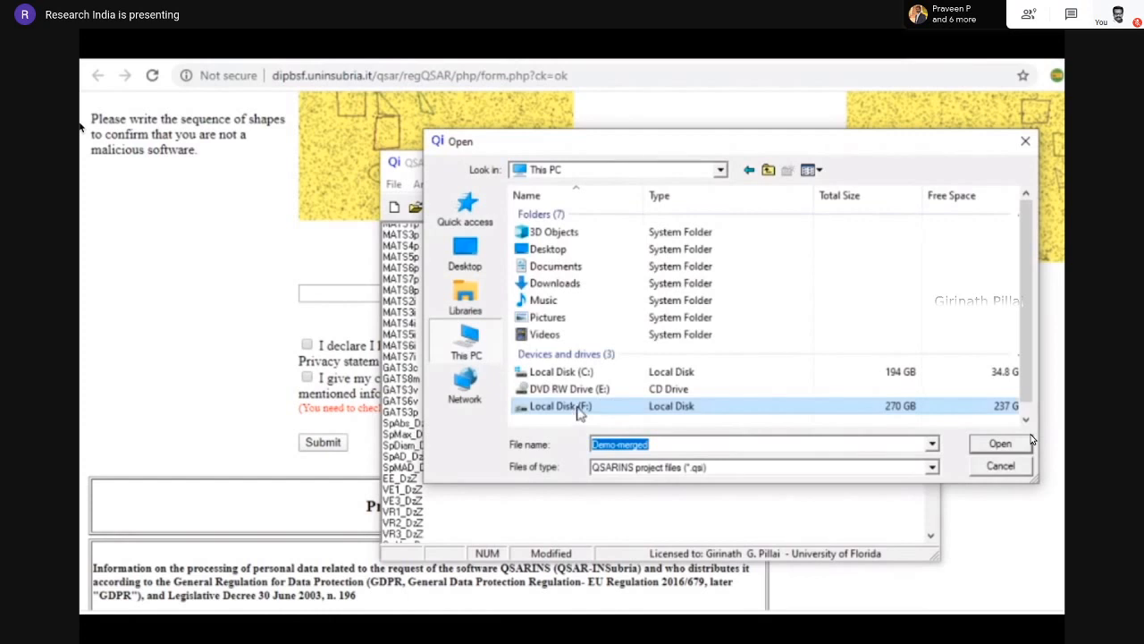
double_click(577, 405)
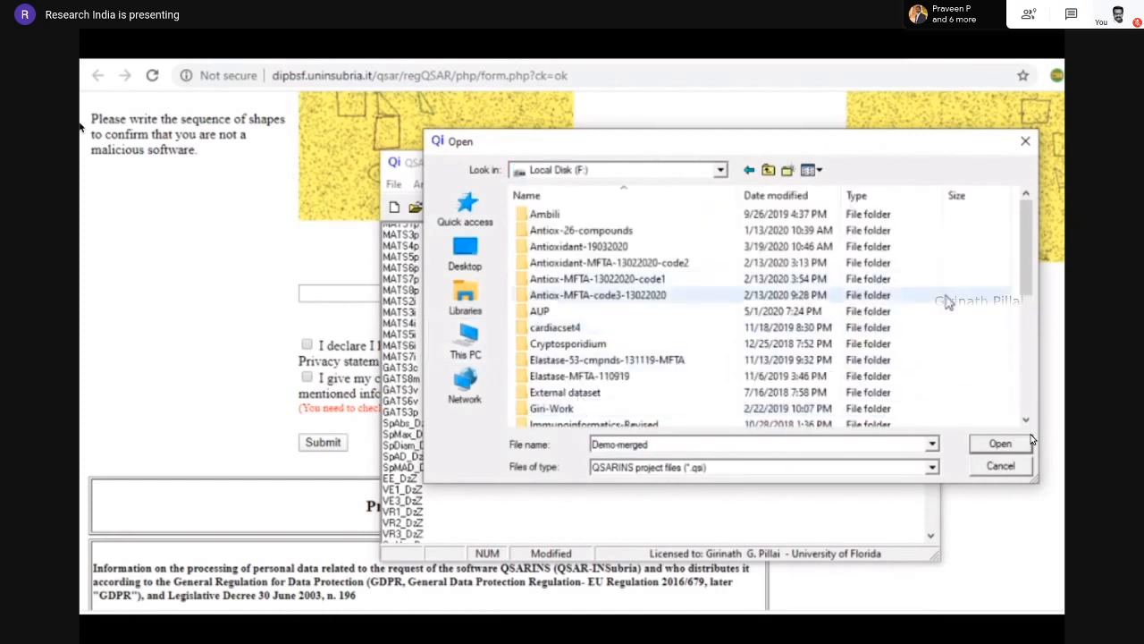
left_click_drag(1026, 267, 1026, 297)
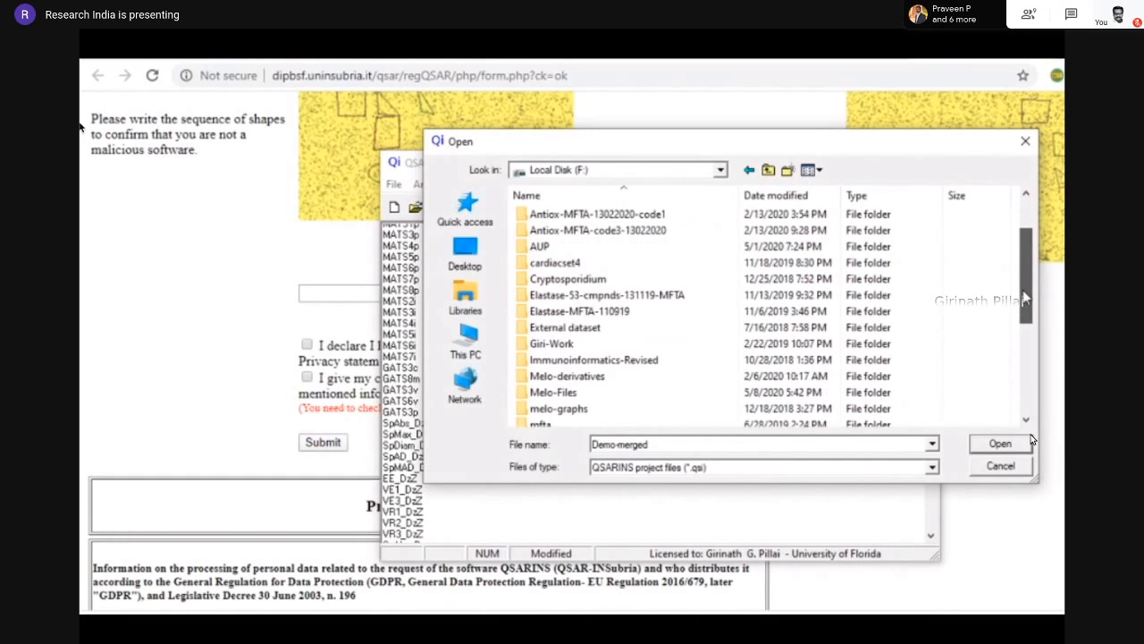
left_click_drag(1027, 297, 1026, 305)
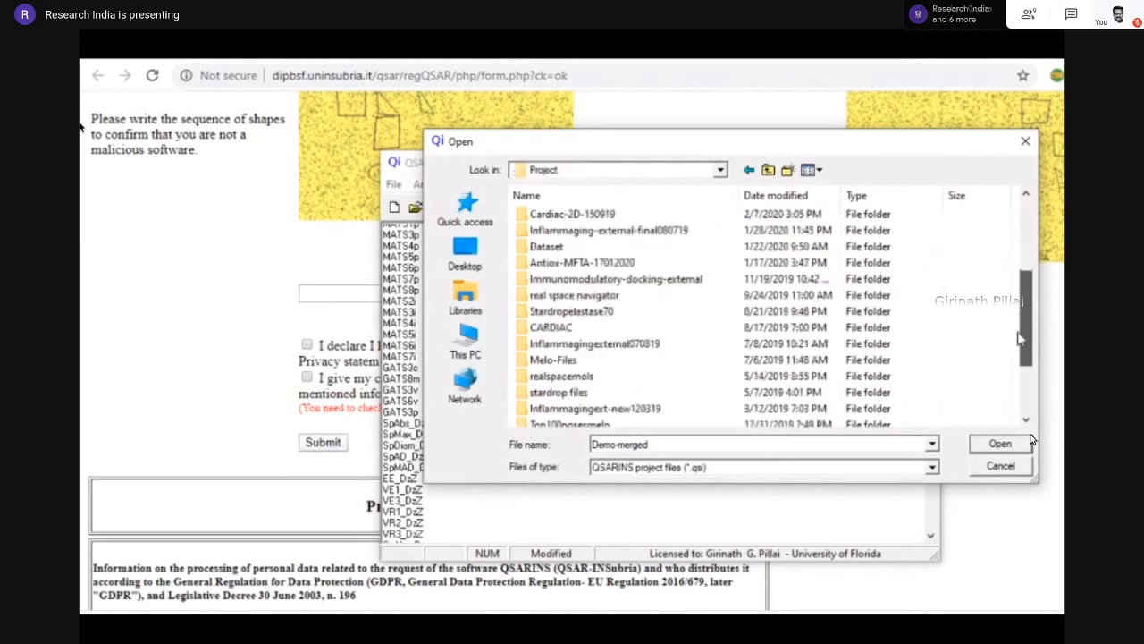
left_click_drag(1019, 334, 938, 269)
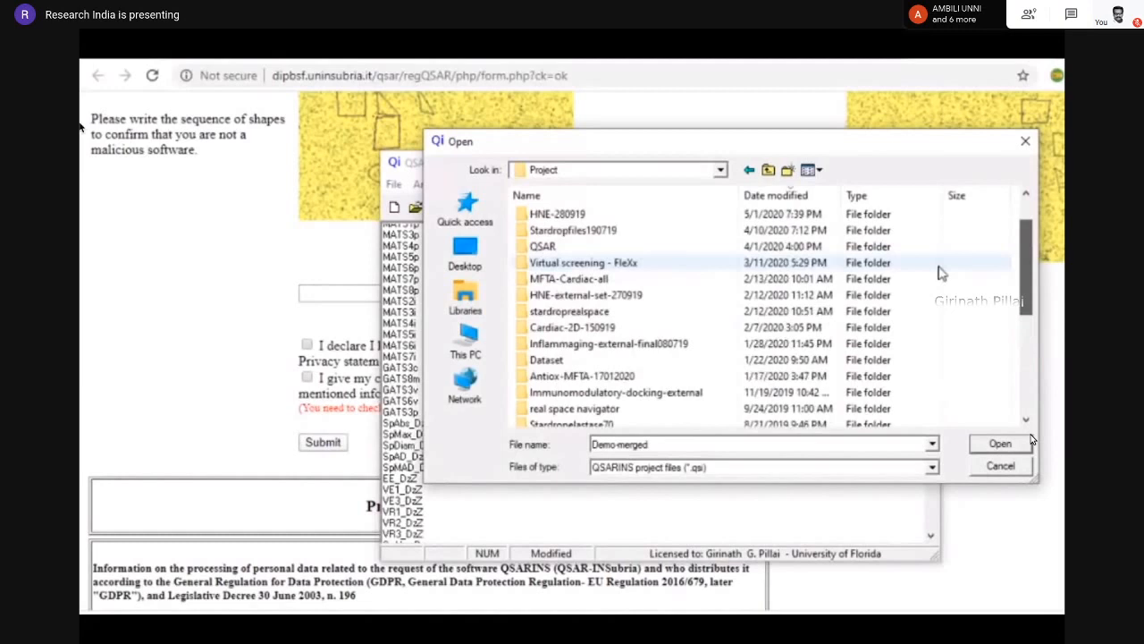
double_click(726, 247)
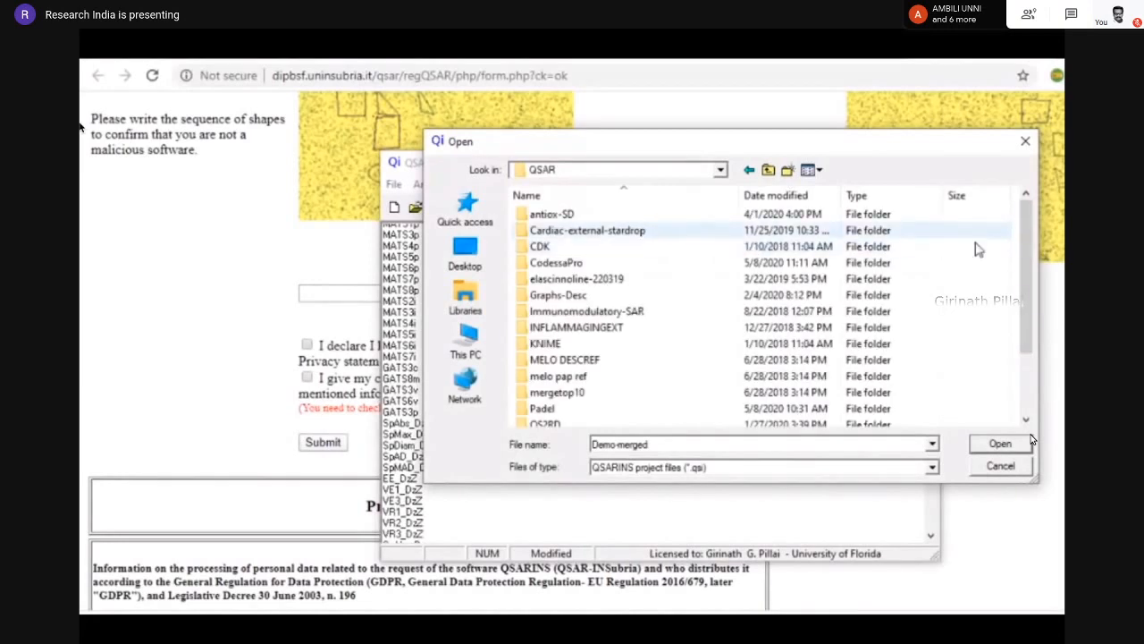
double_click(704, 424)
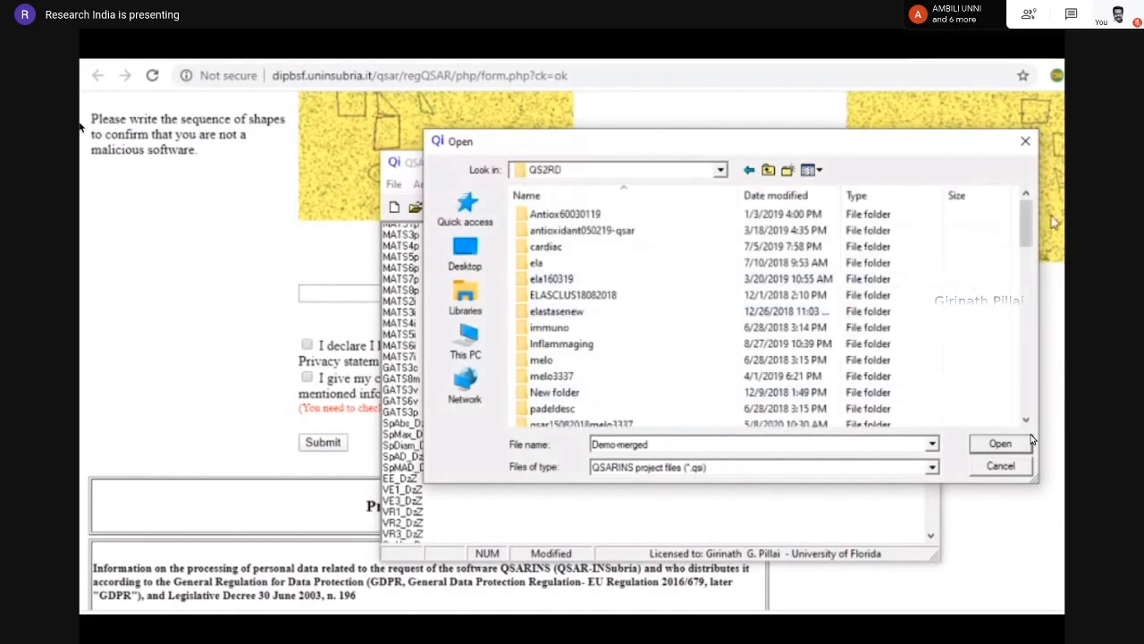
Try to find the project in the QS2RD folder by the file name demo
left_click_drag(1030, 224, 1031, 232)
double_click(658, 441)
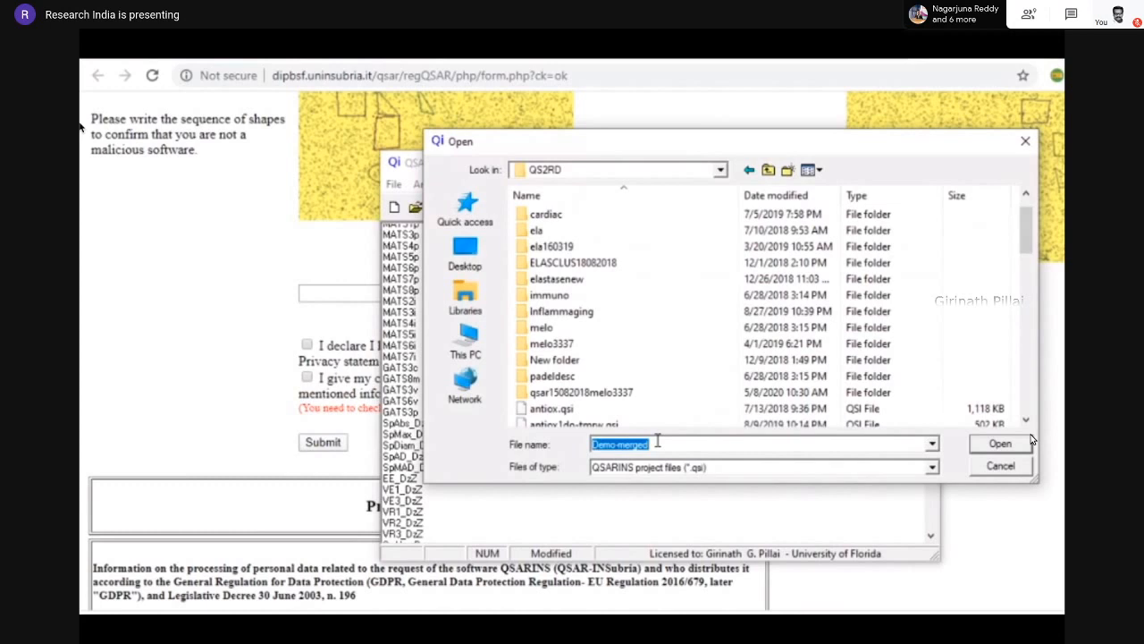
key("BackSpace")
type("de")
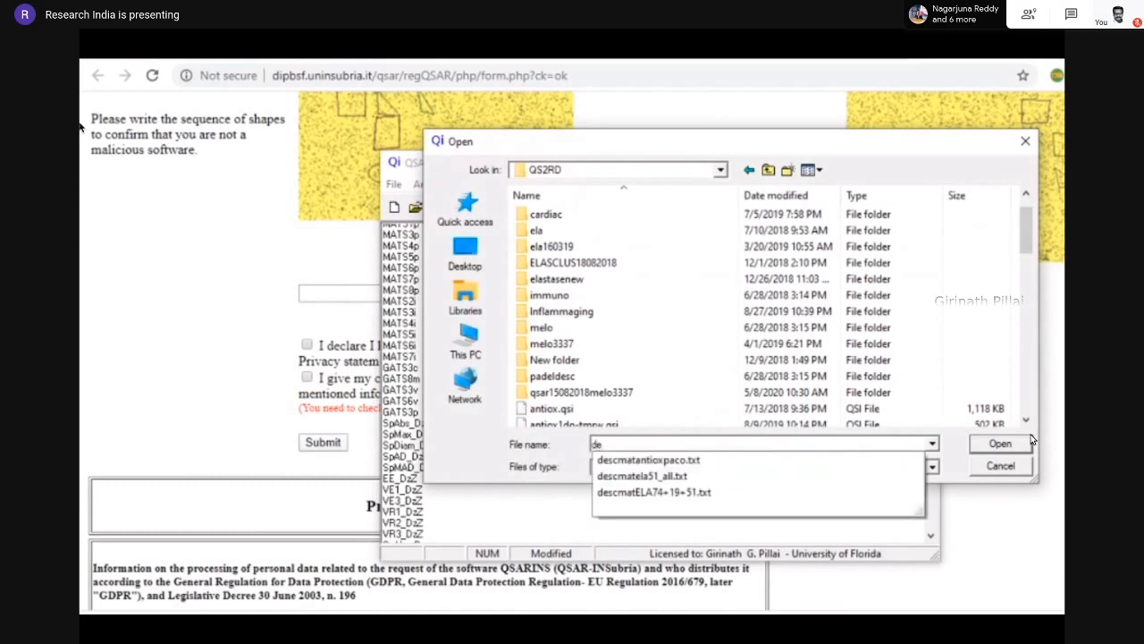
type("mo")
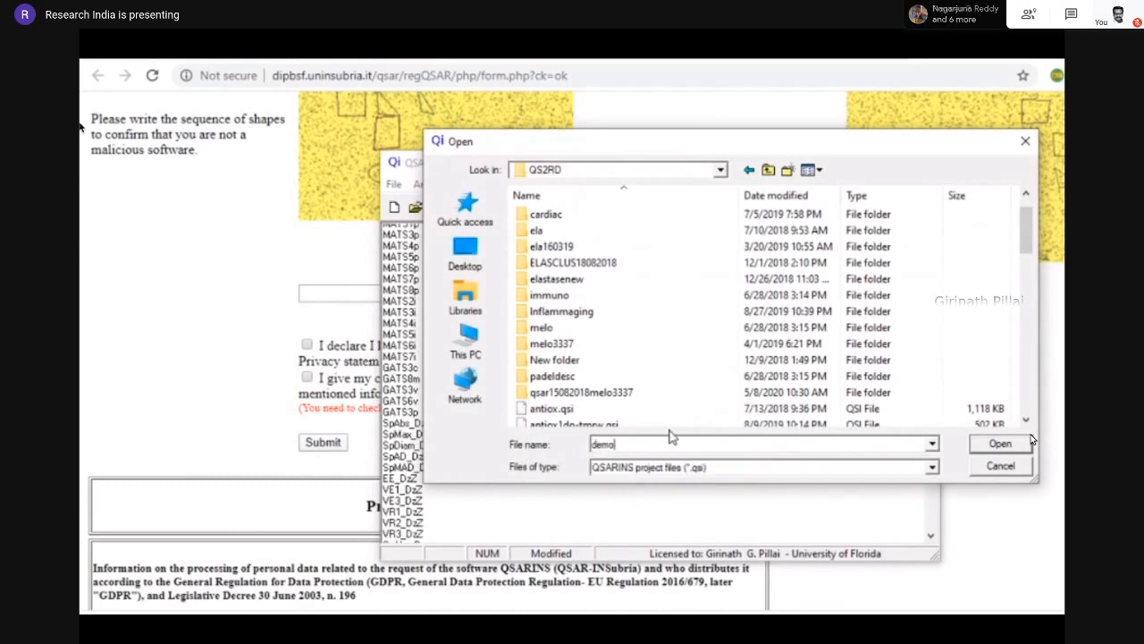
Open the project Demo.qsi from the qsar15082018melo3337 subfolder, replacing the current data without saving
left_click_drag(1026, 242, 1028, 261)
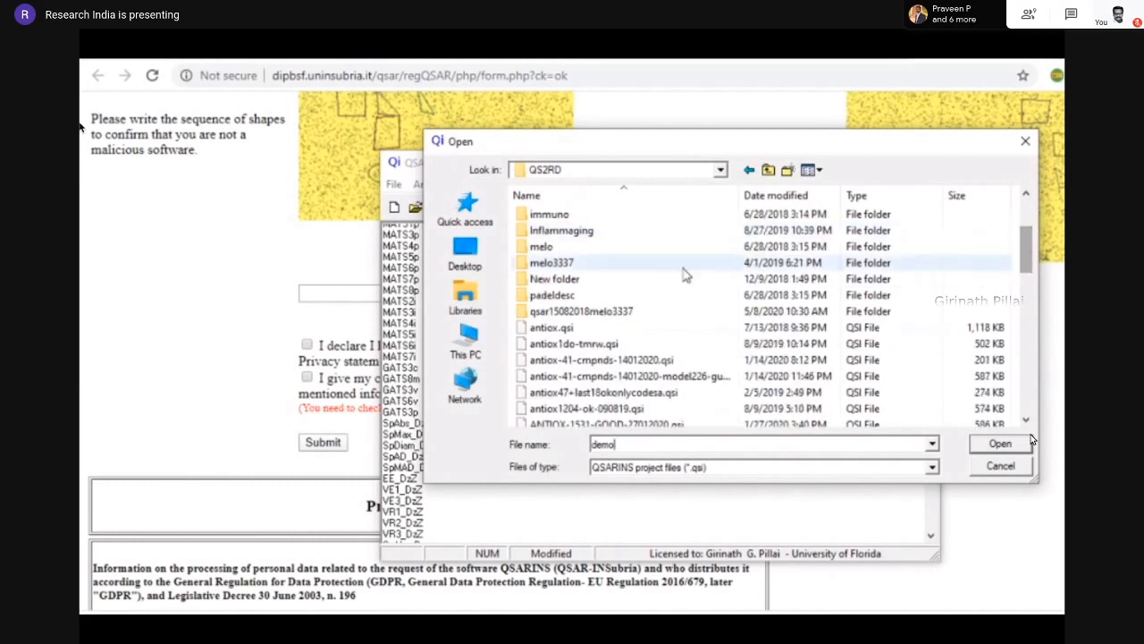
double_click(649, 313)
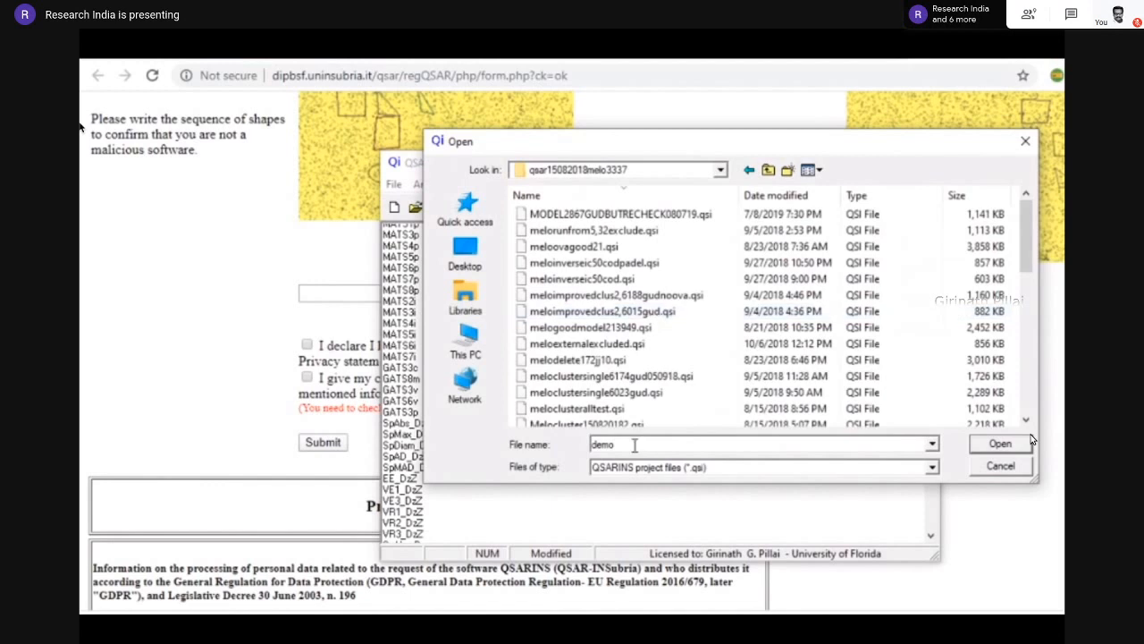
double_click(633, 444)
key("BackSpace")
type("demo")
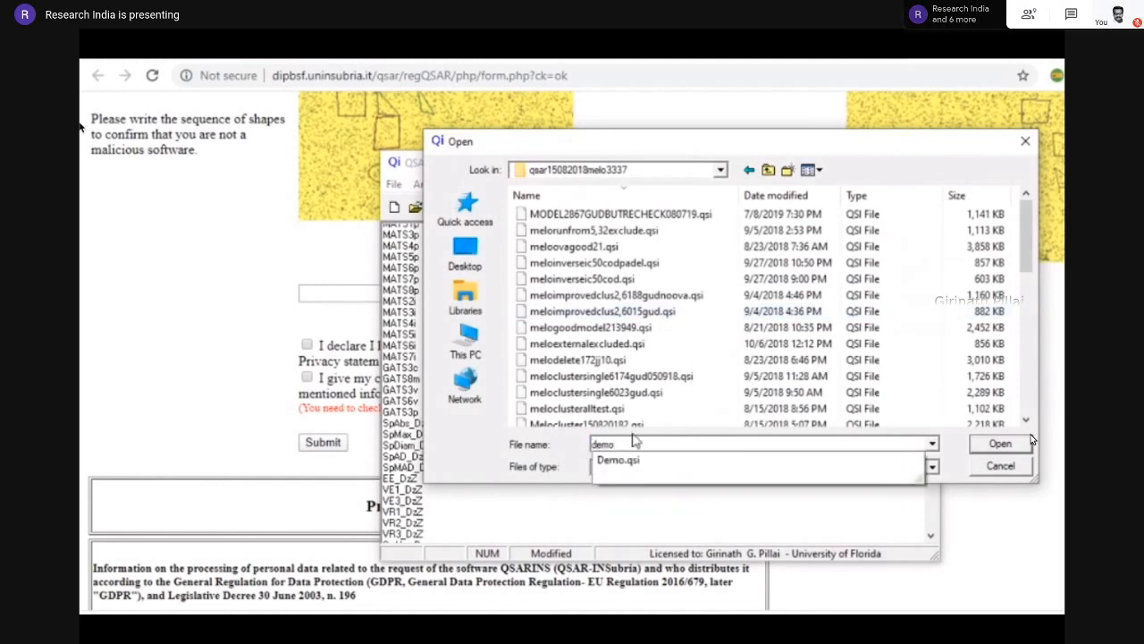
left_click(638, 460)
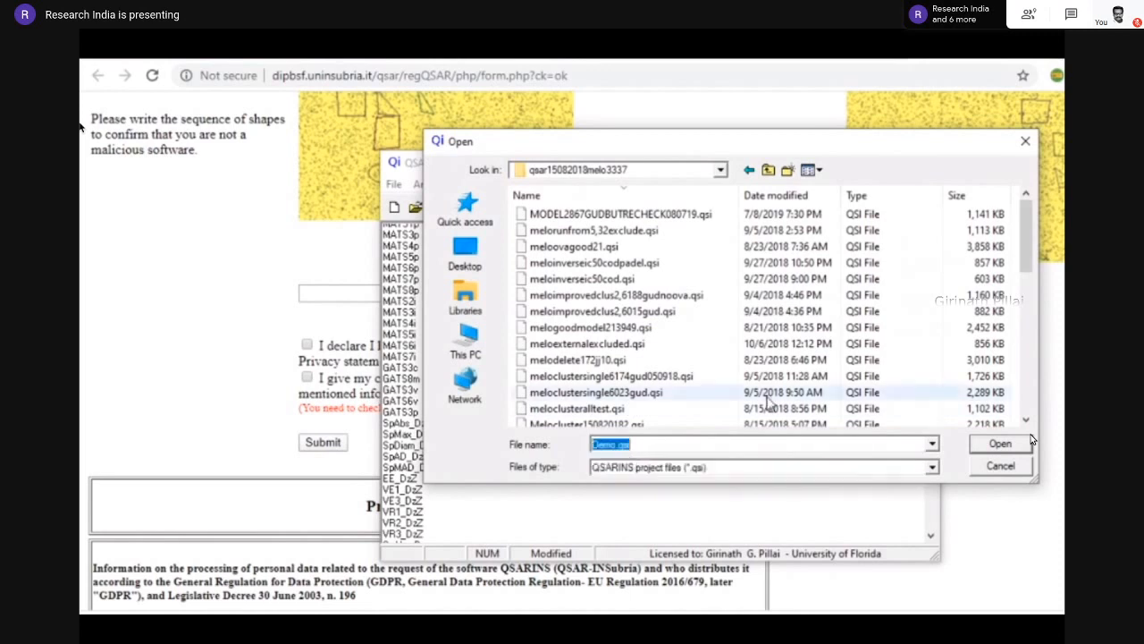
left_click(994, 445)
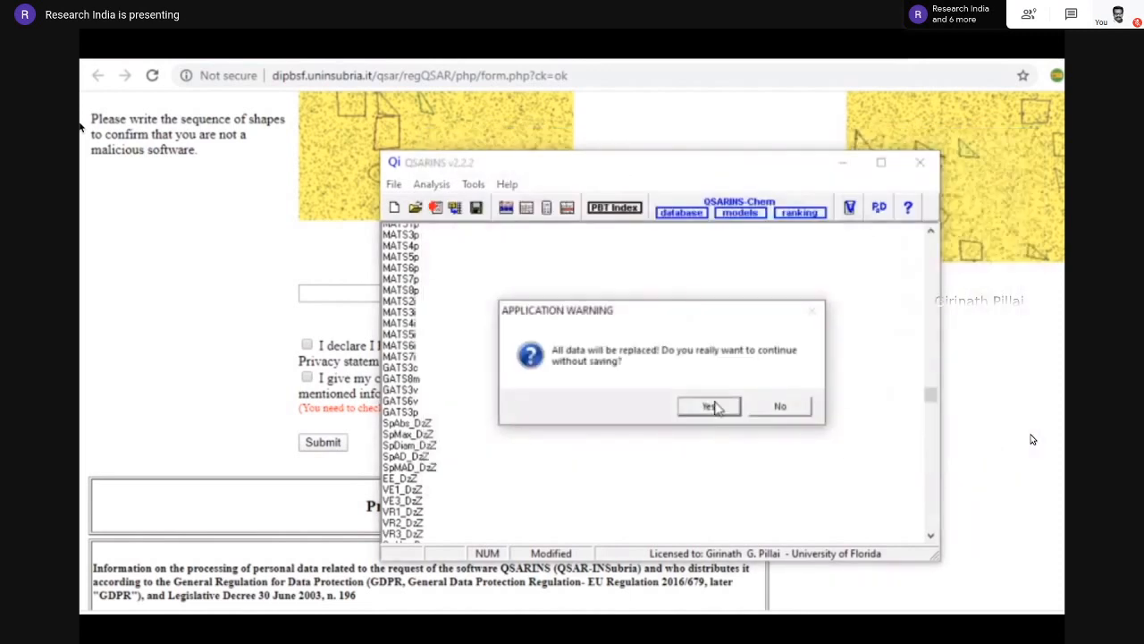
left_click(709, 407)
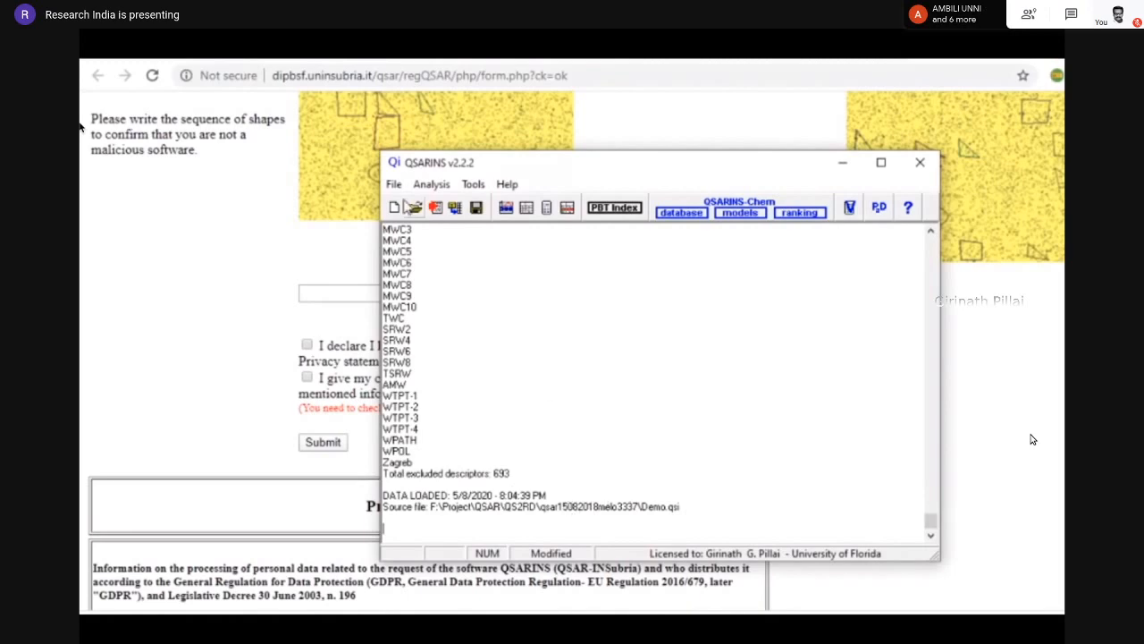
Open the list of calculated models for viewing and selection, and deselect model 1 (ID 3813)
left_click(432, 184)
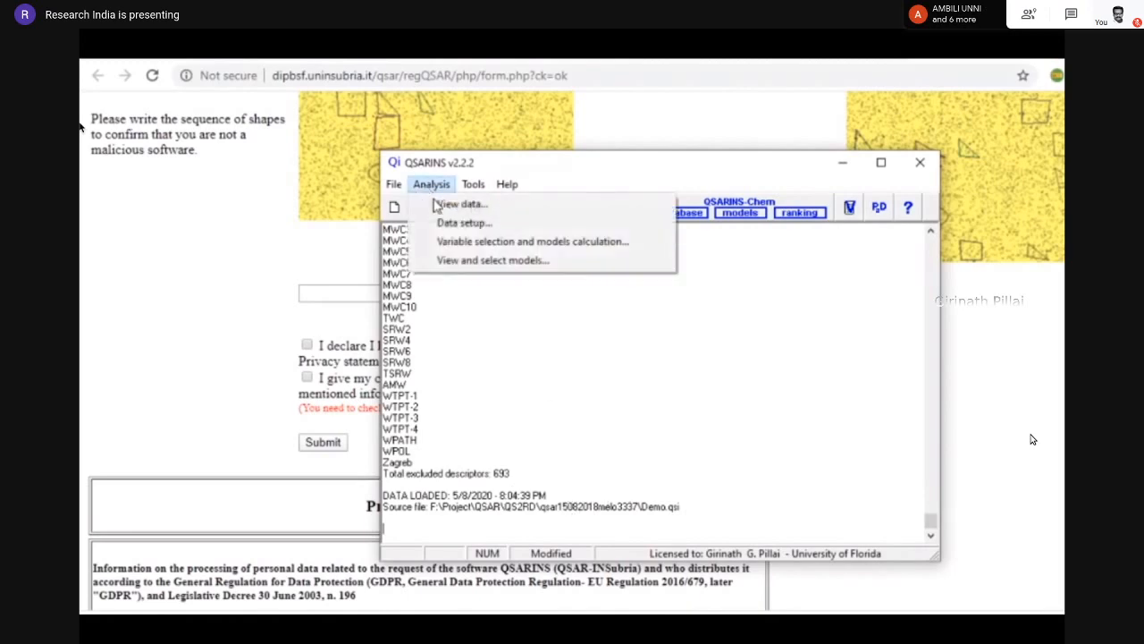
left_click(455, 260)
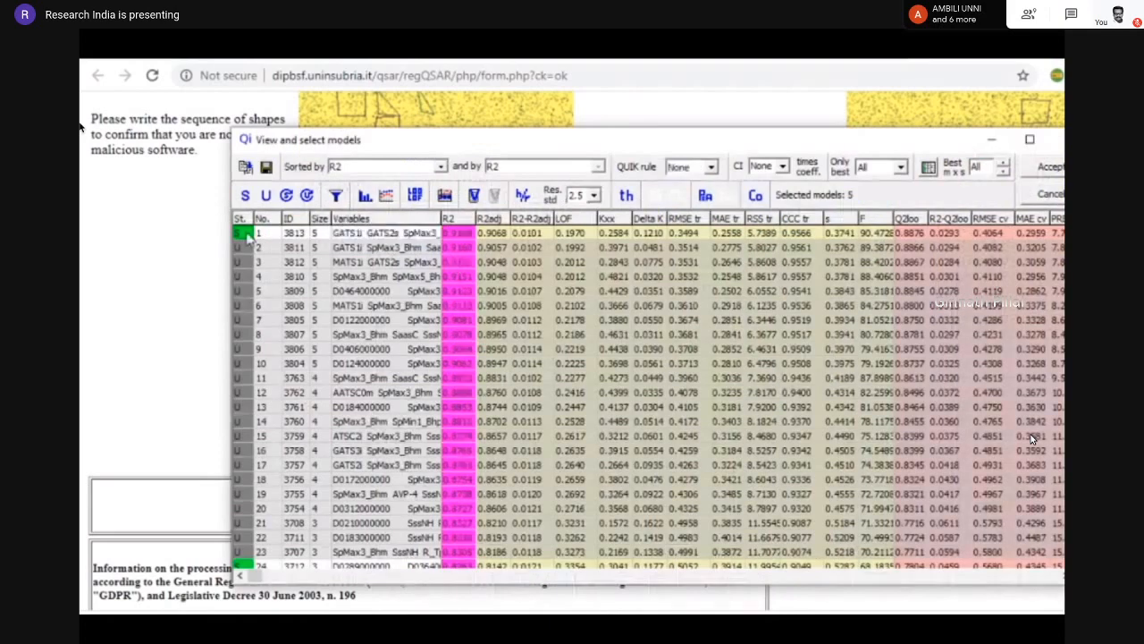
left_click(243, 234)
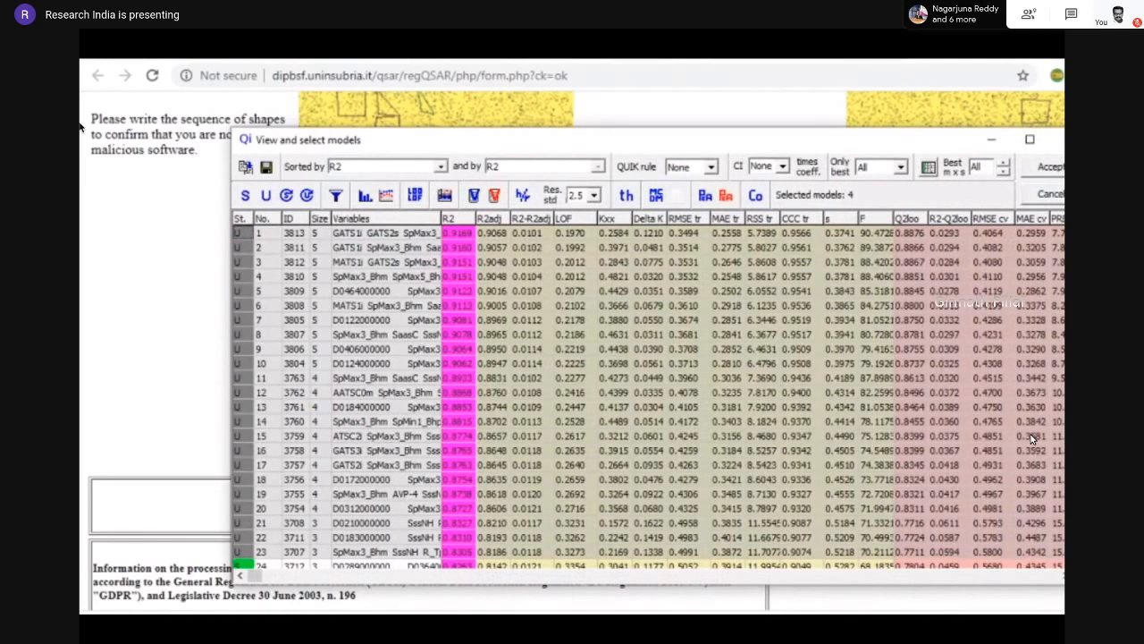
Deselect models 27, 26 and 25 in the model list, keeping only model 24 (ID 3712) selected
scroll(1032, 438, "down", 8)
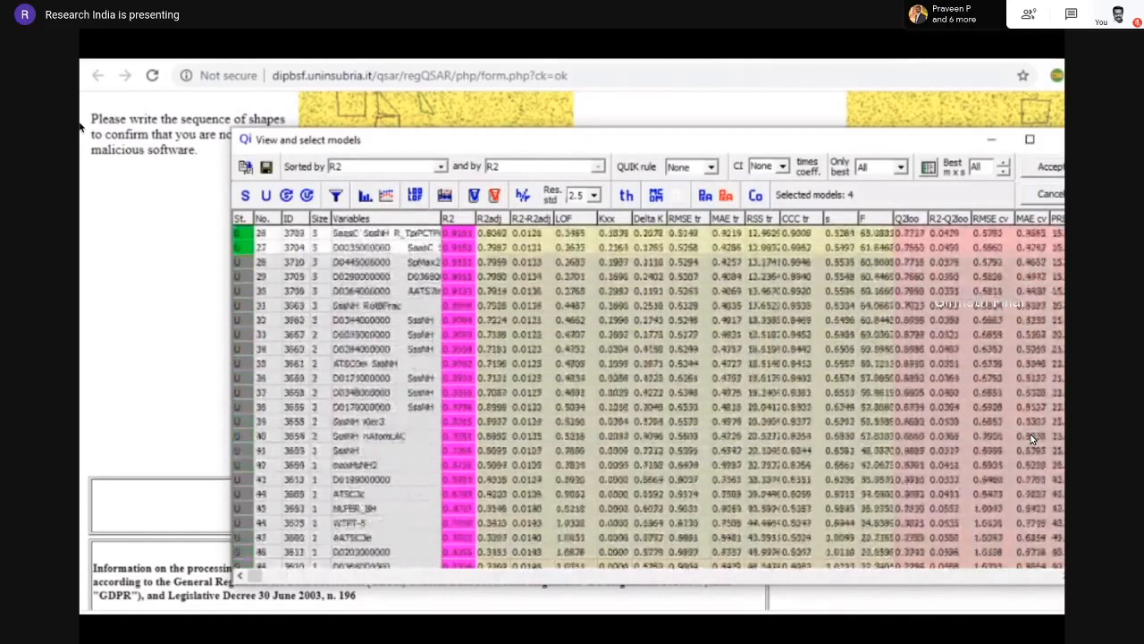
scroll(1033, 438, "down", 1)
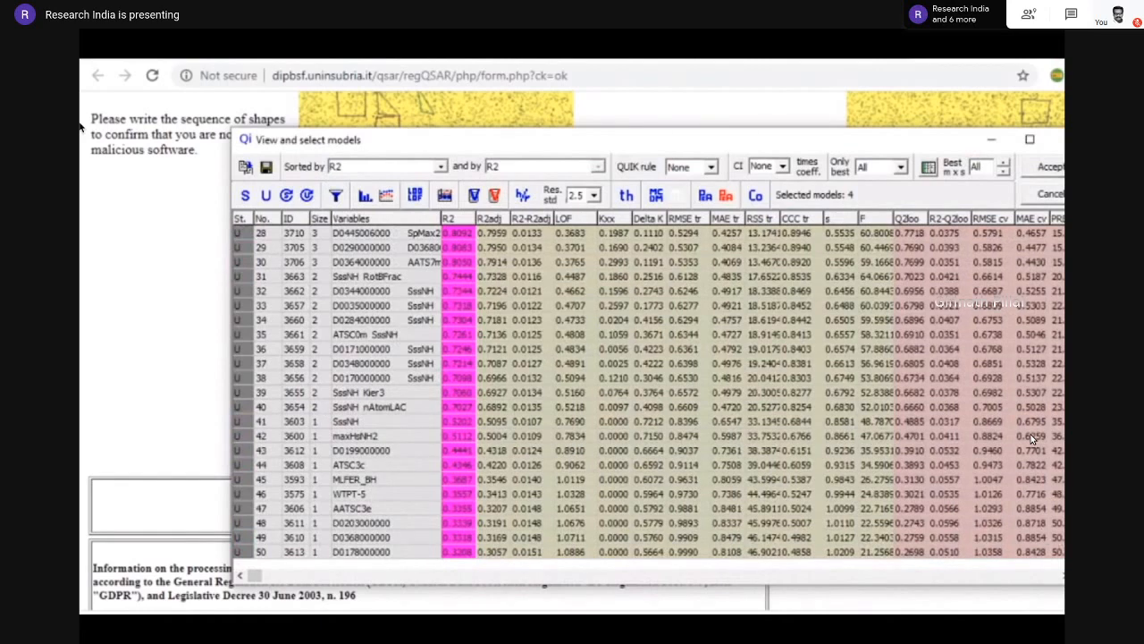
scroll(1032, 438, "up", 10)
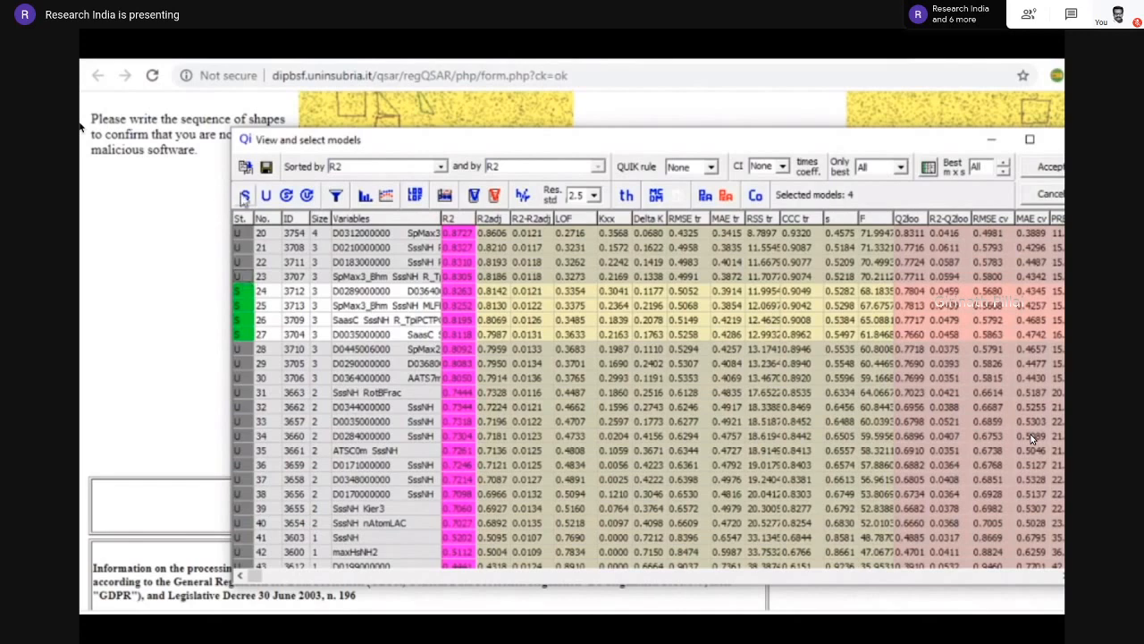
left_click(245, 197)
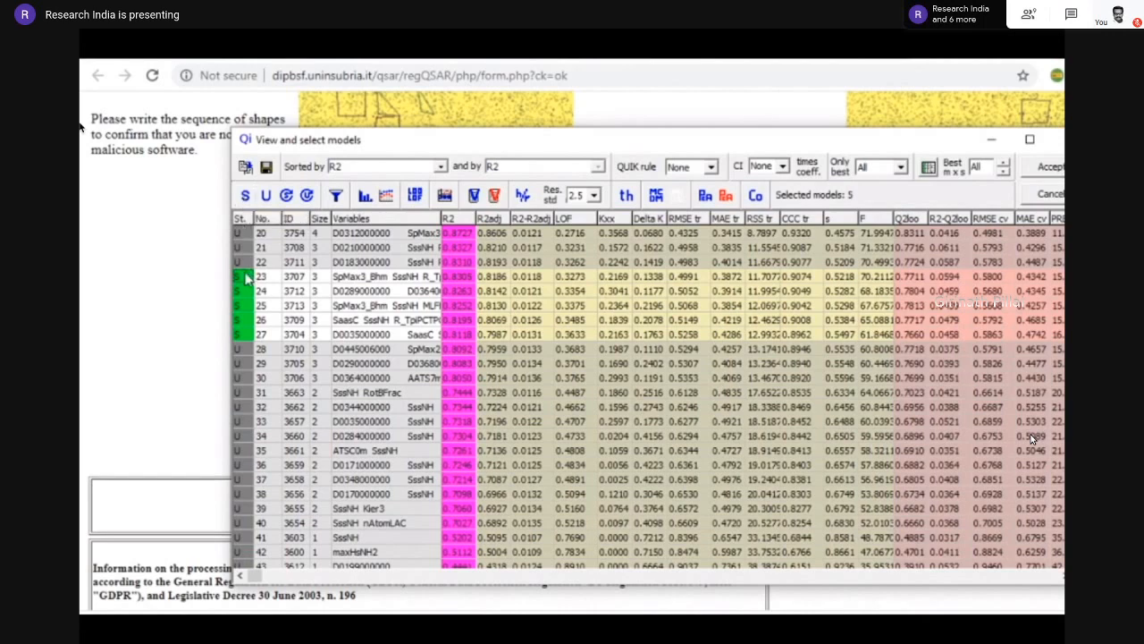
left_click(266, 196)
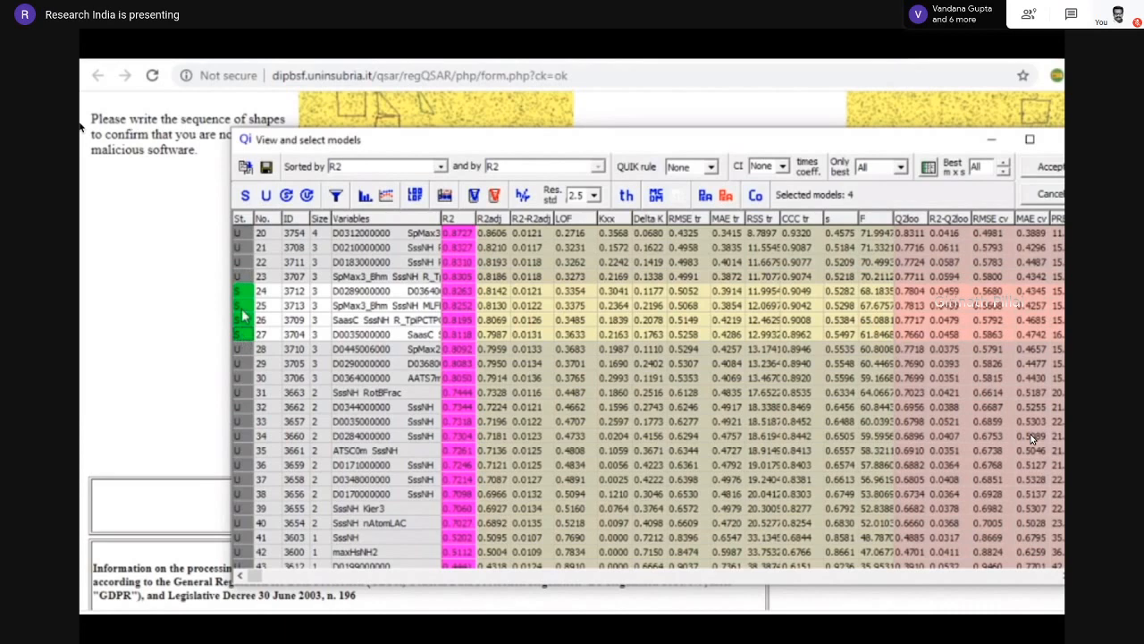
left_click(266, 197)
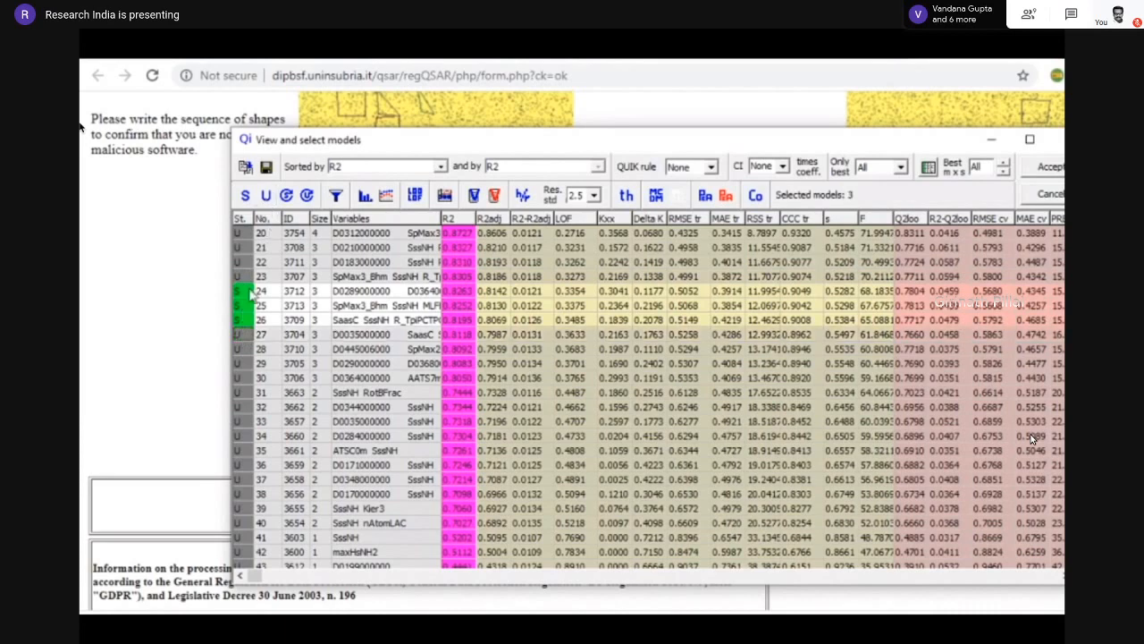
left_click(266, 197)
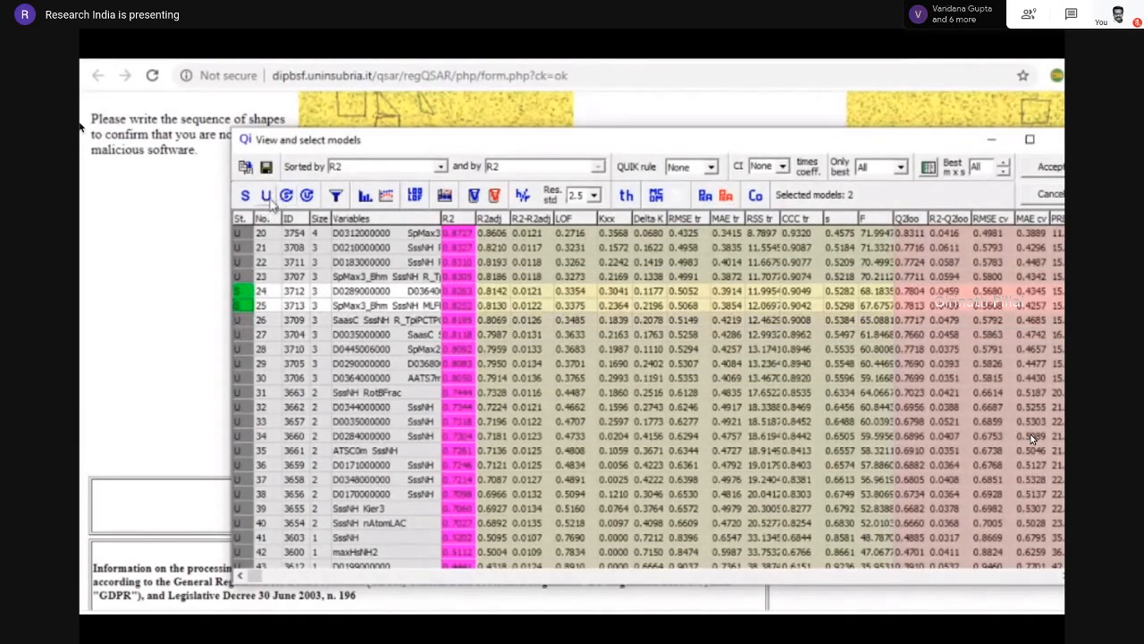
left_click(266, 197)
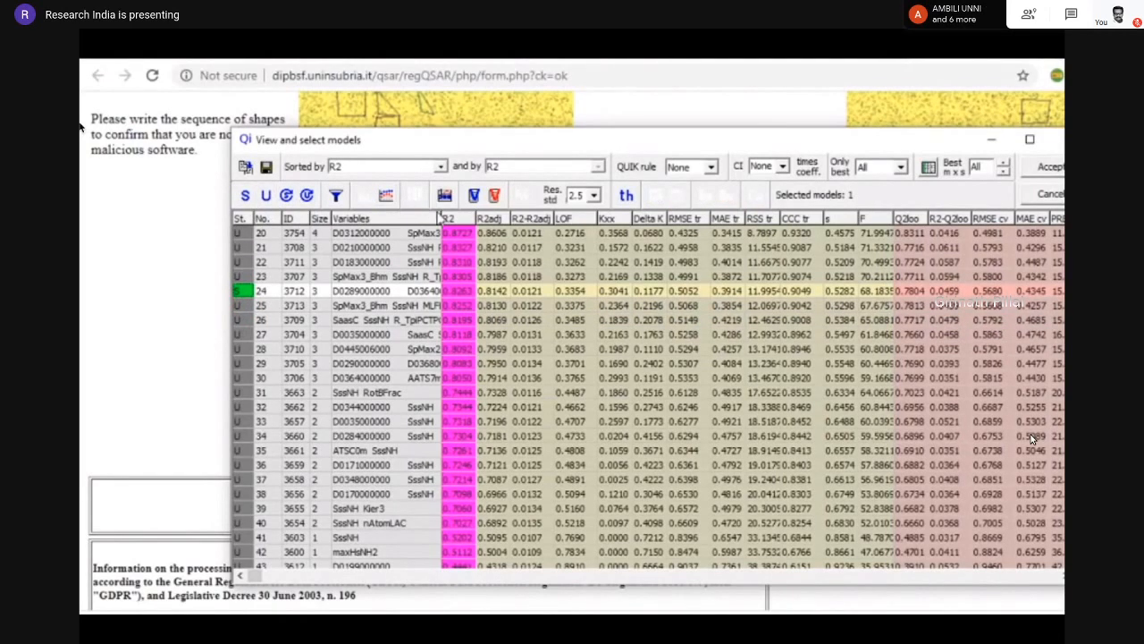
Validate model 24 internally with 2000 LMO iterations at 30% prediction and 2000 Y-scramble iterations, and run its external validation
left_click_drag(609, 233, 612, 233)
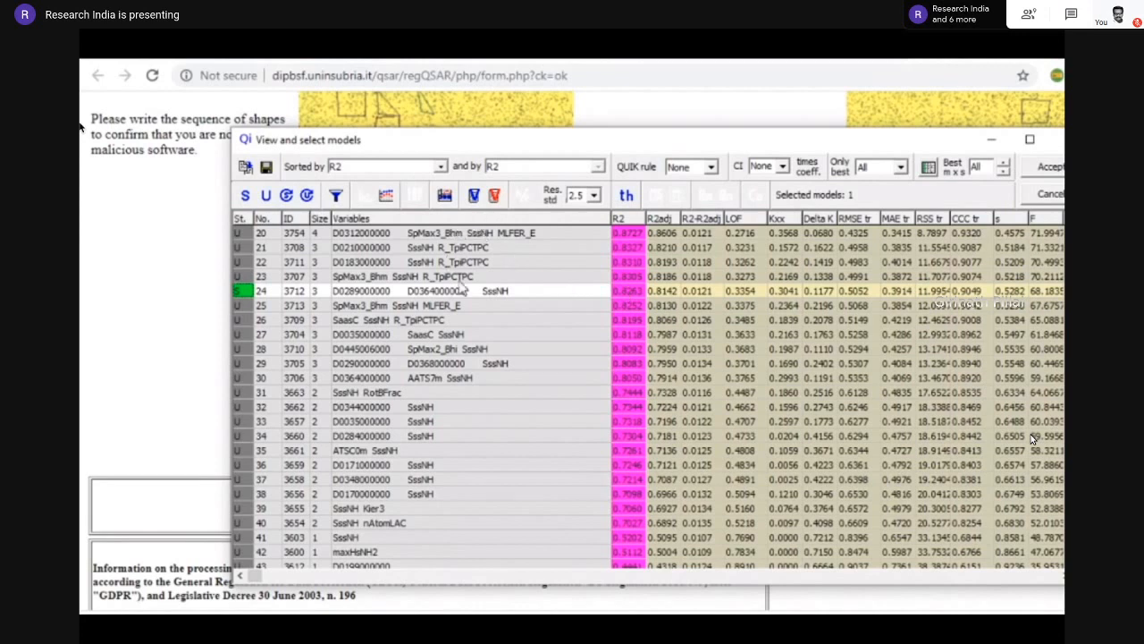
left_click(475, 196)
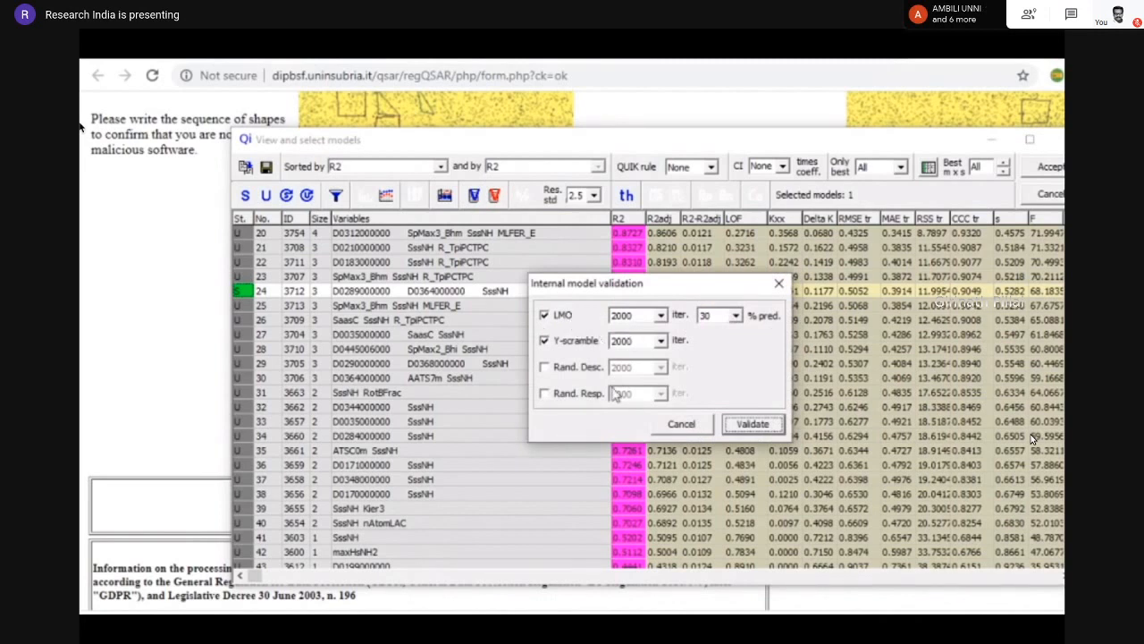
left_click(735, 424)
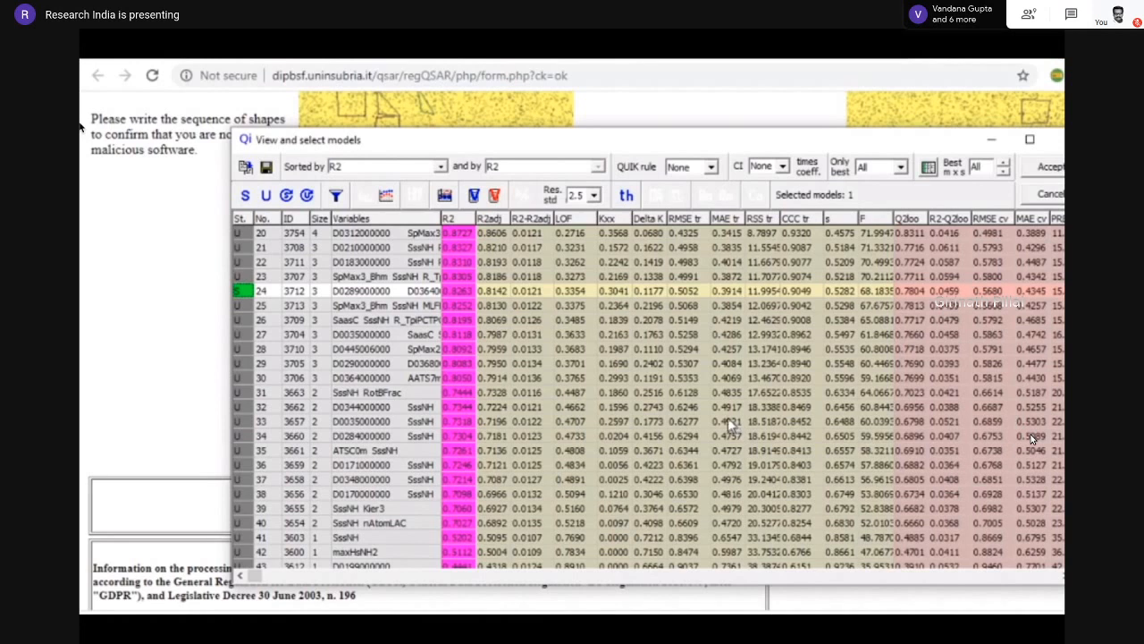
left_click(497, 195)
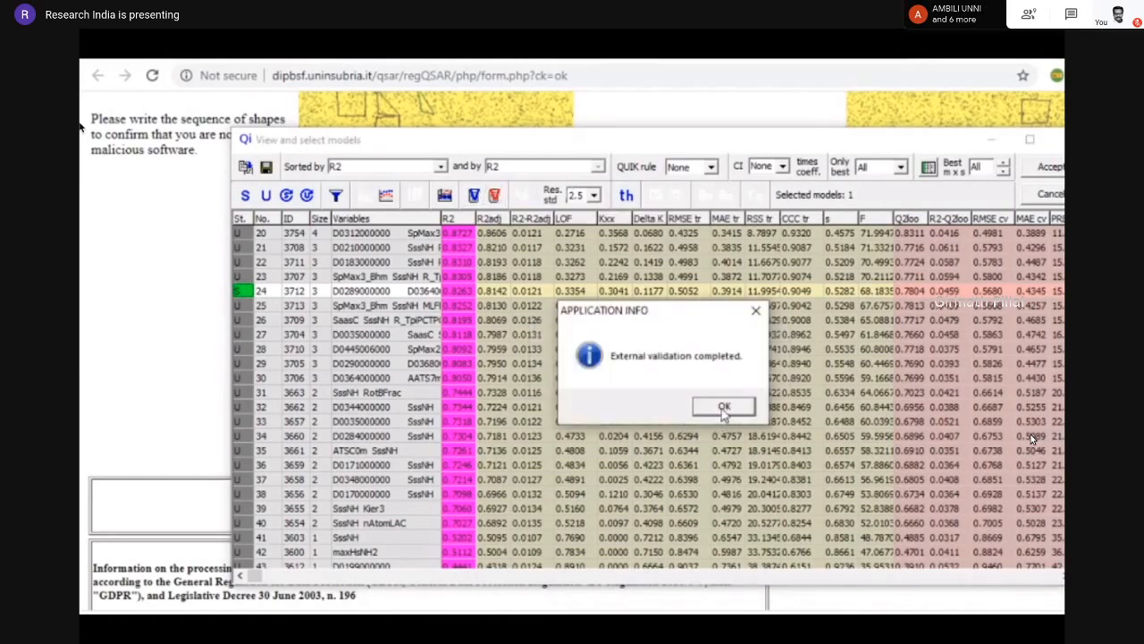
left_click(718, 410)
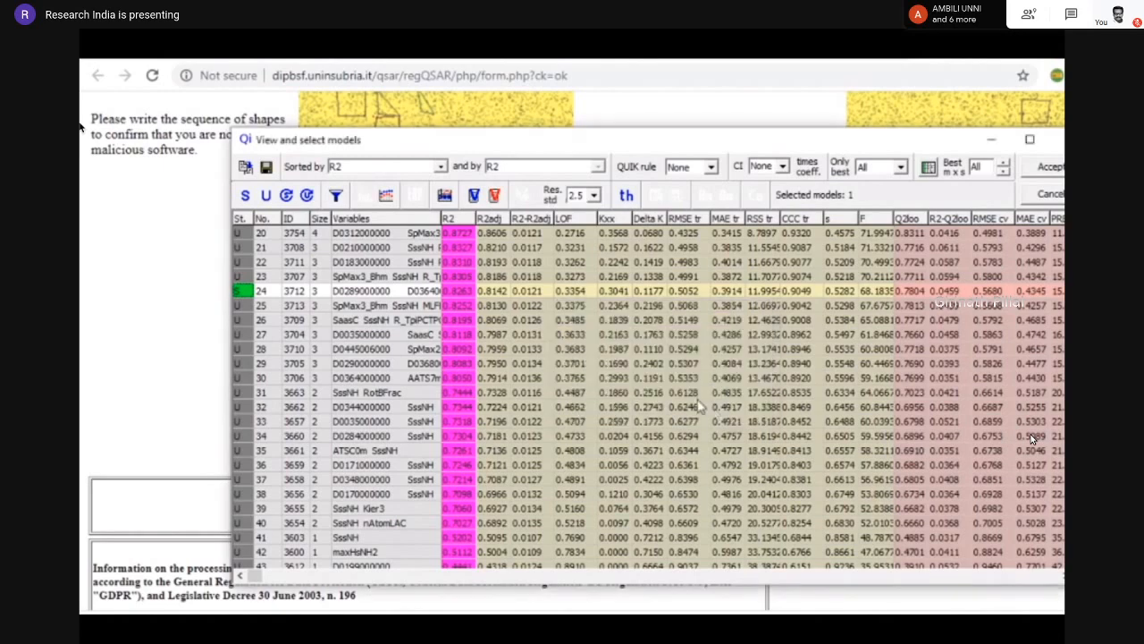
Open the details of the selected model and skim its fitting, internal validation and external validation criteria
left_click(444, 195)
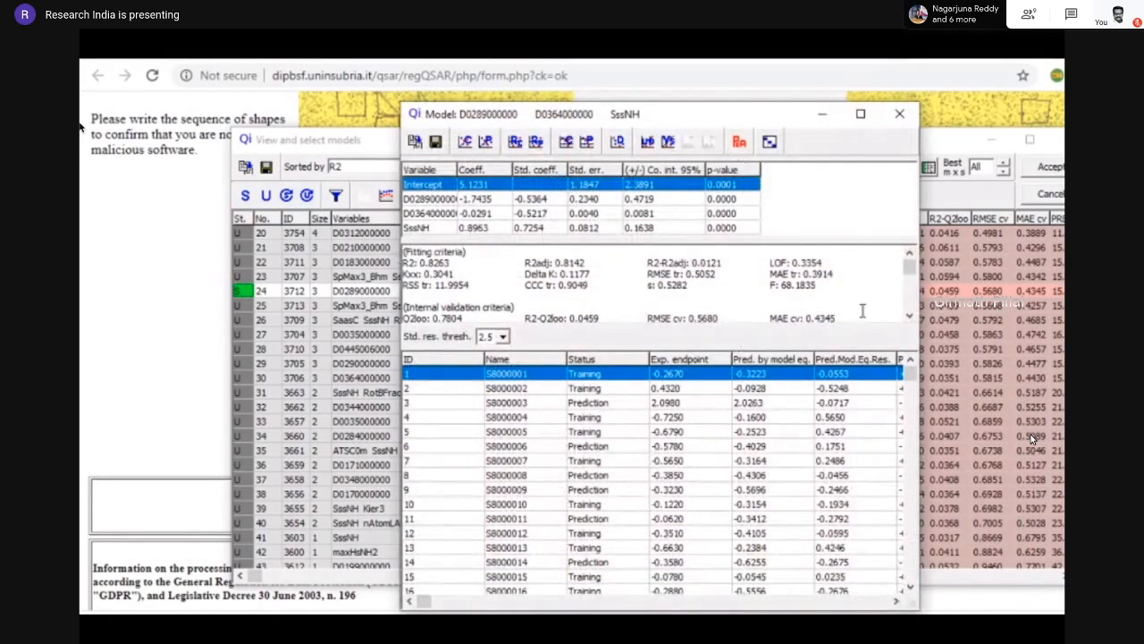
left_click(910, 317)
left_click(910, 317)
left_click(910, 316)
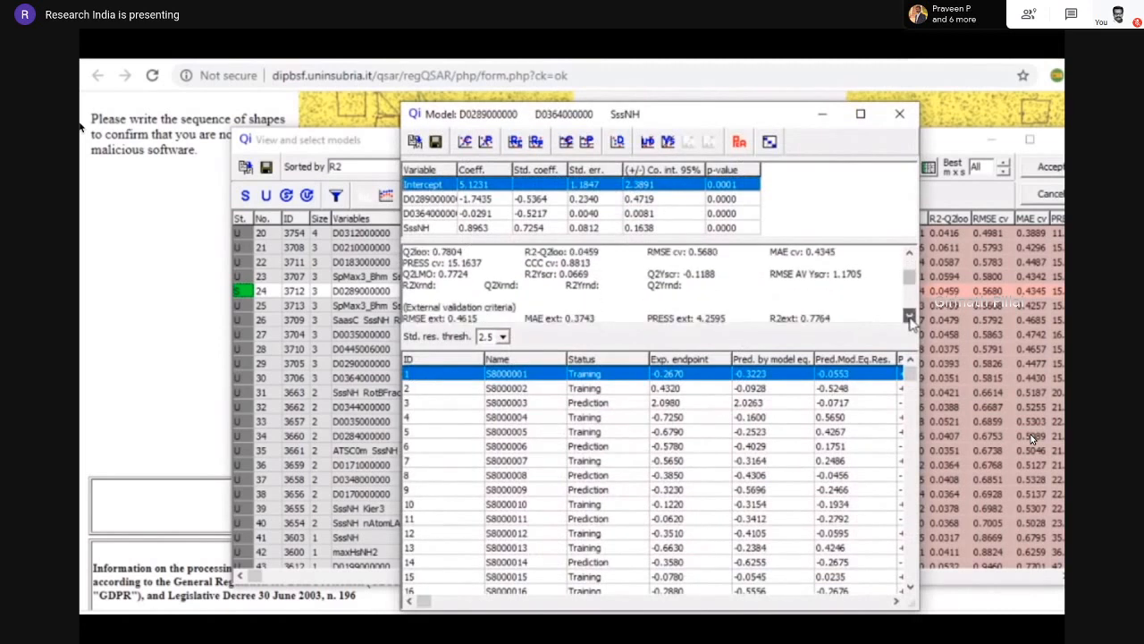
left_click(910, 319)
left_click(910, 318)
left_click(910, 319)
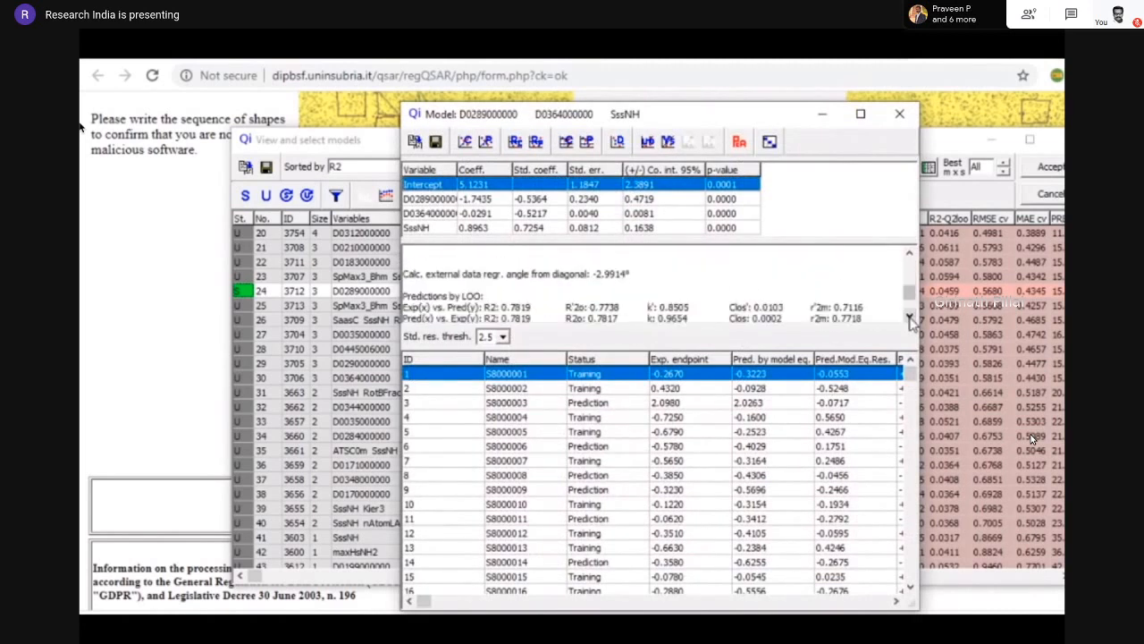
left_click_drag(911, 292, 910, 265)
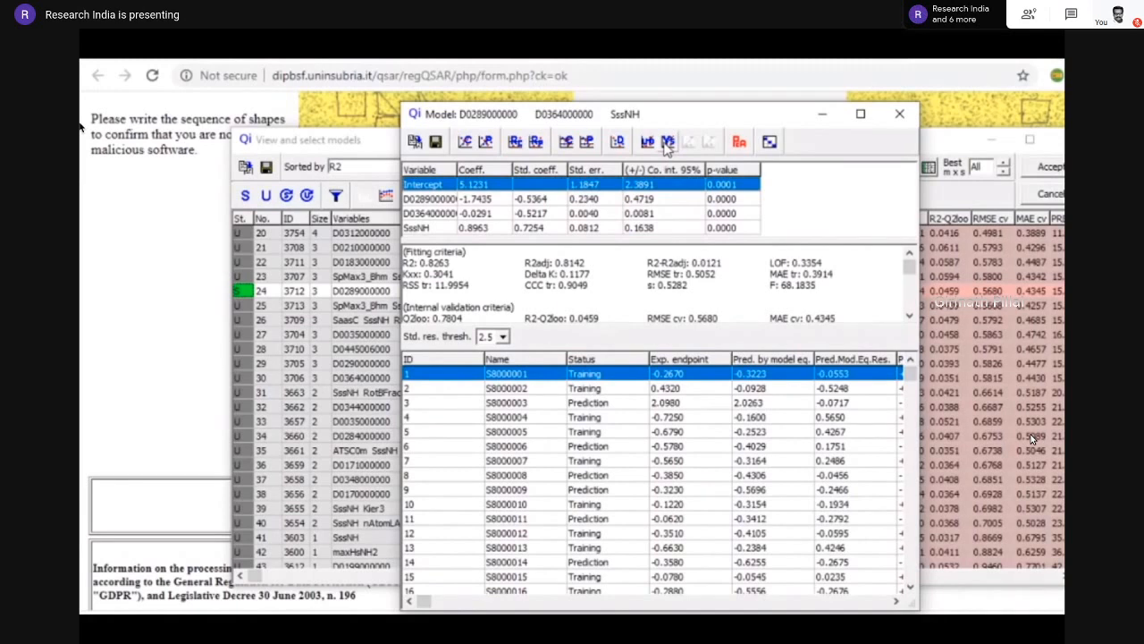
View the correlation matrix of the model's three descriptors, and highlight the R2adj label among the fitting criteria
left_click(769, 143)
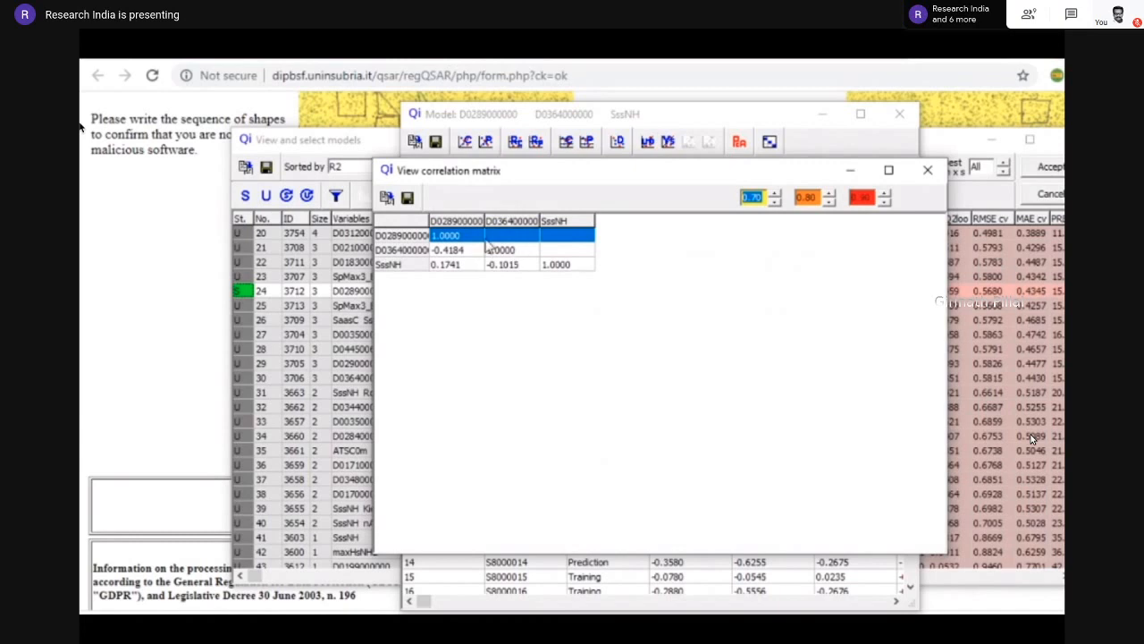
left_click(928, 170)
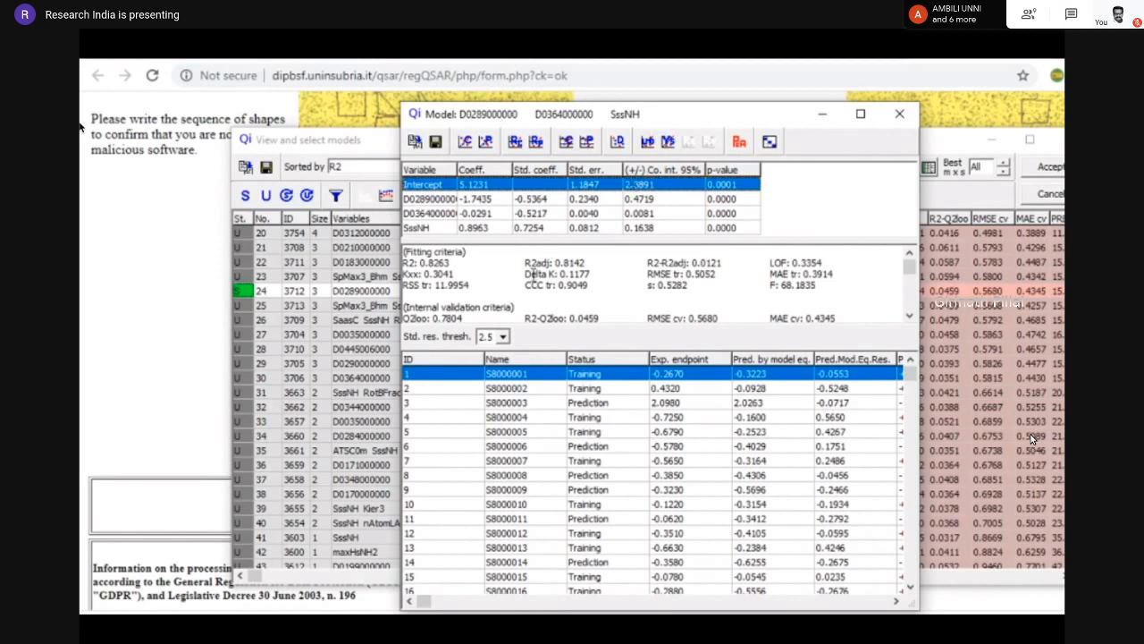
left_click_drag(525, 262, 556, 261)
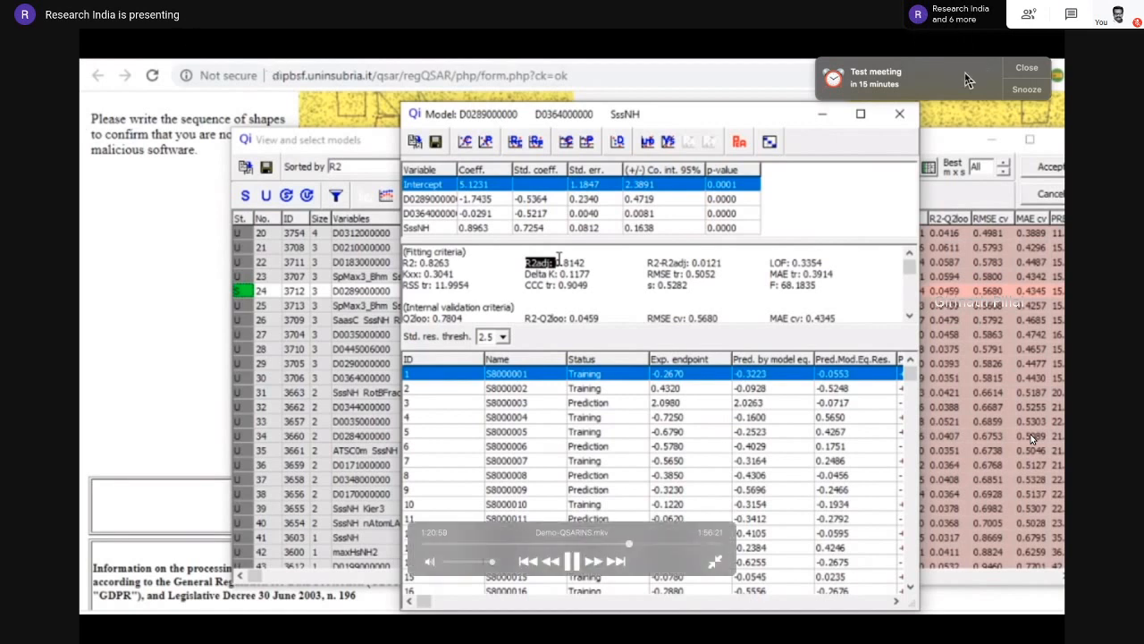
left_click(1024, 68)
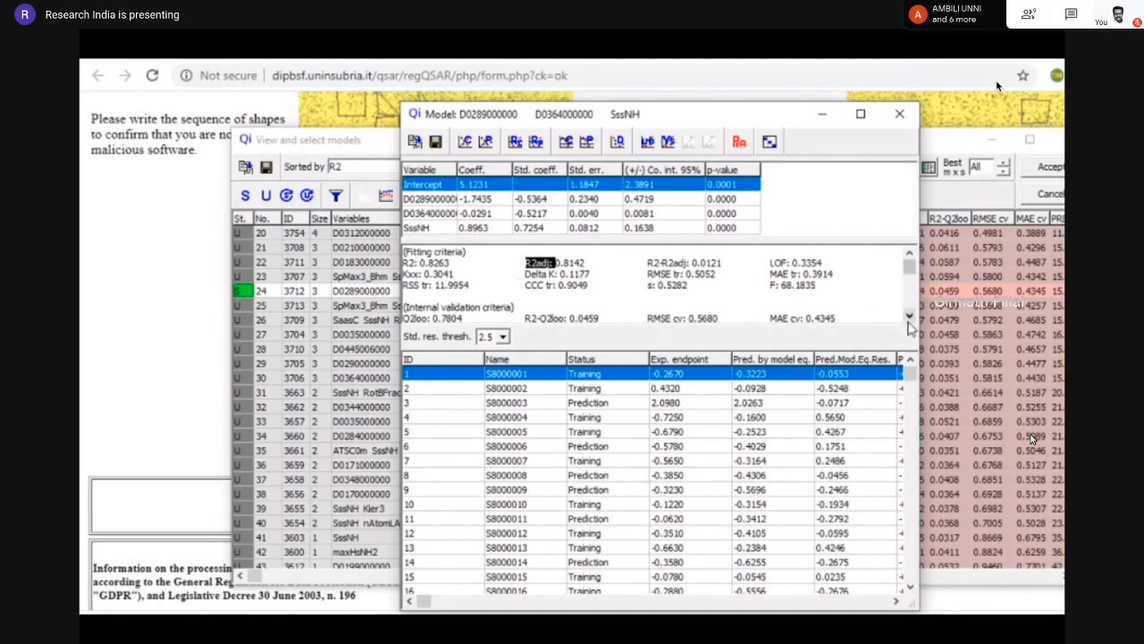
Examine the model's internal validation criteria, compare them with the fitting criteria, and review the external validation criteria and LOO predictions
left_click(910, 318)
left_click(910, 317)
left_click(910, 318)
left_click(910, 317)
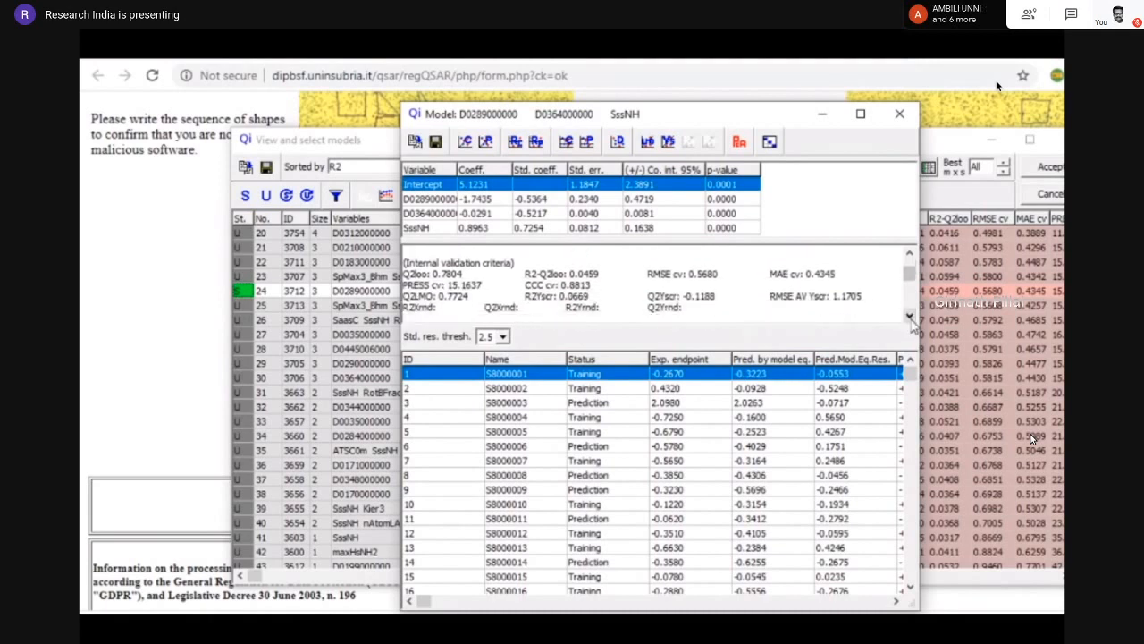
left_click(910, 321)
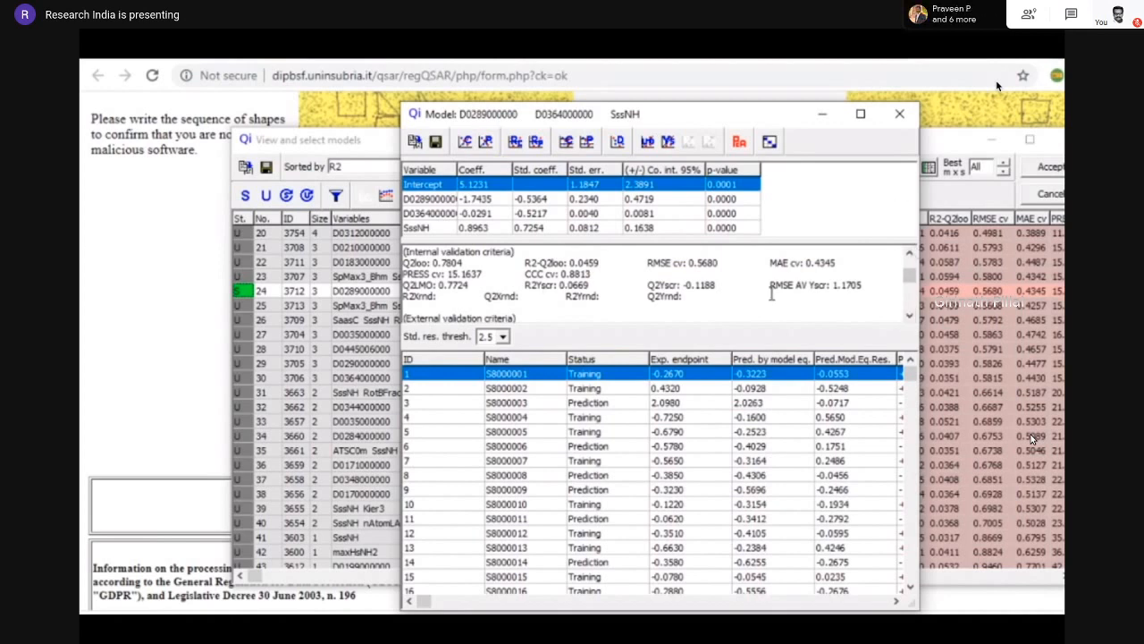
left_click(909, 254)
left_click(909, 255)
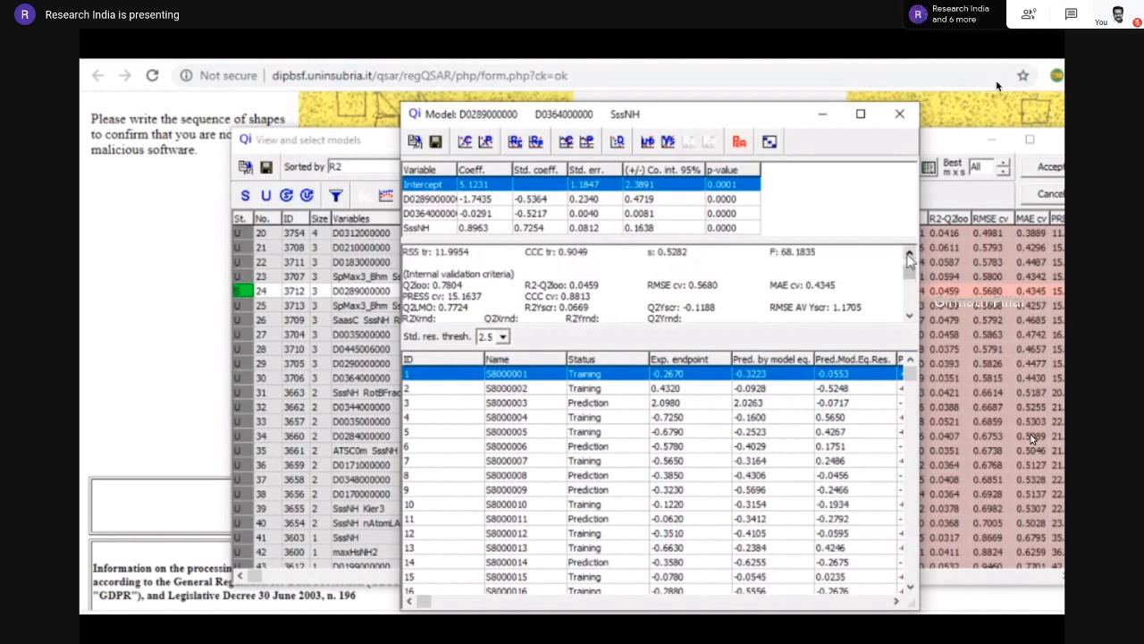
left_click(909, 255)
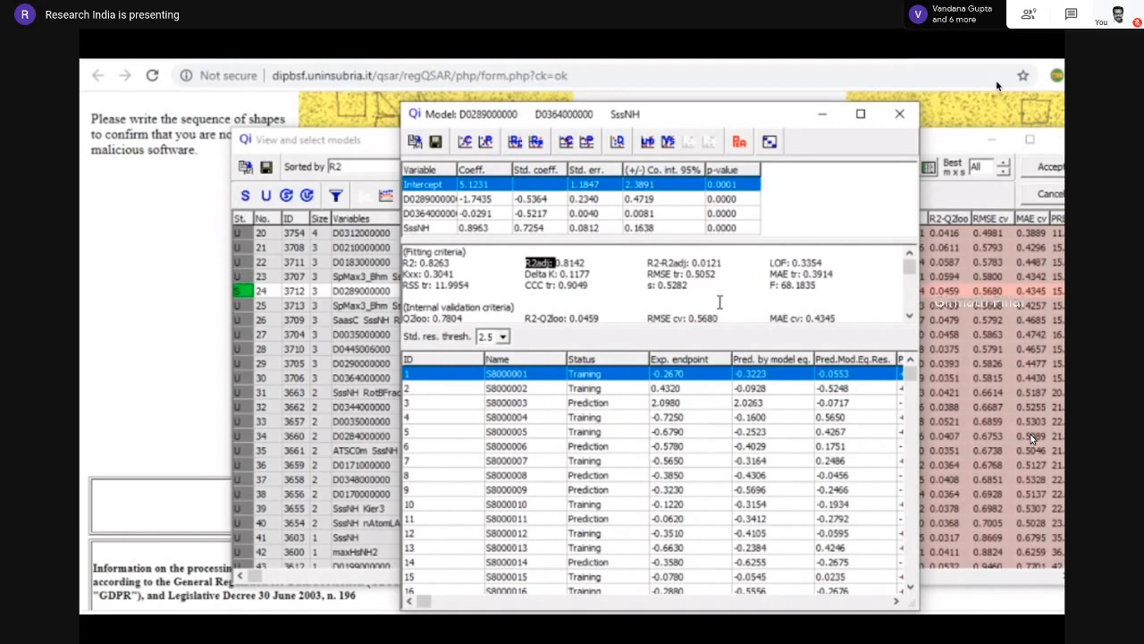
left_click(908, 319)
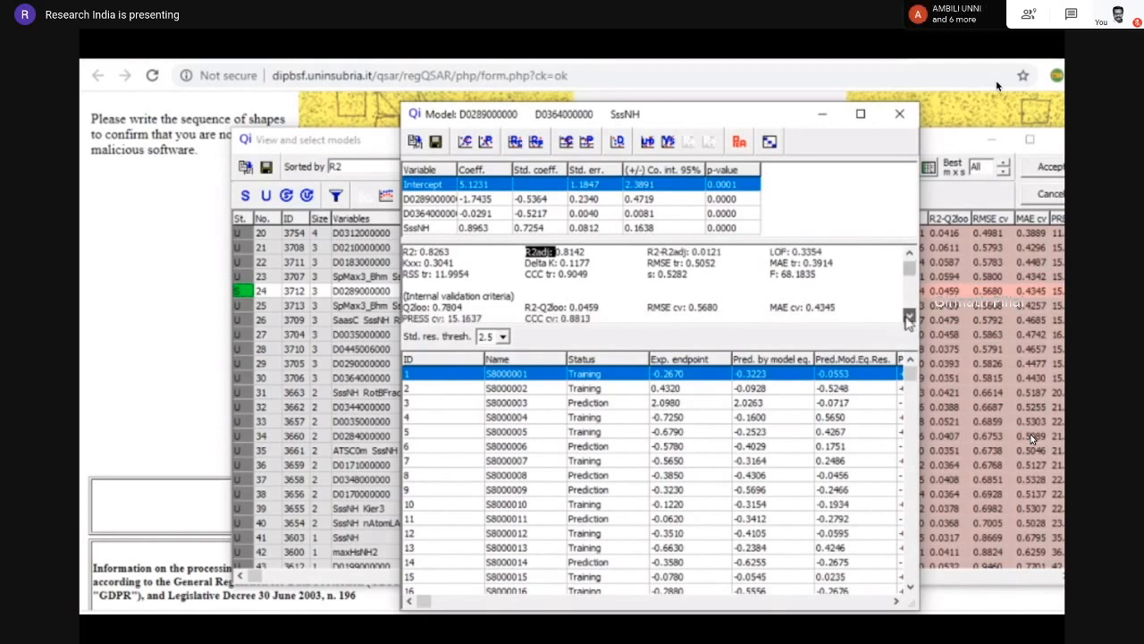
left_click(908, 319)
left_click(908, 319)
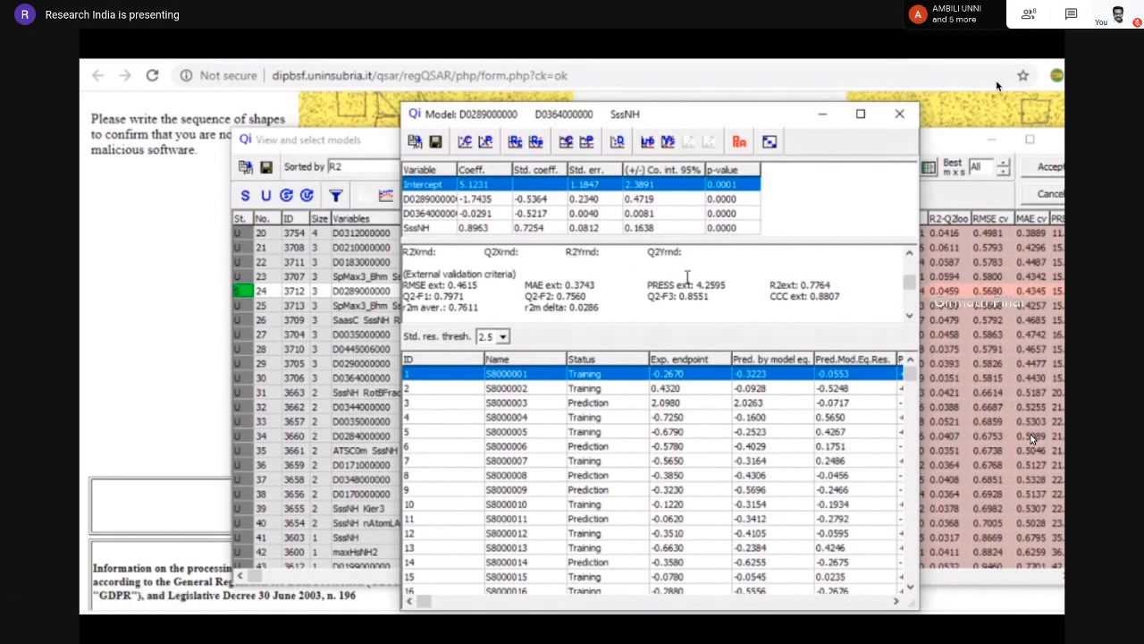
left_click(909, 317)
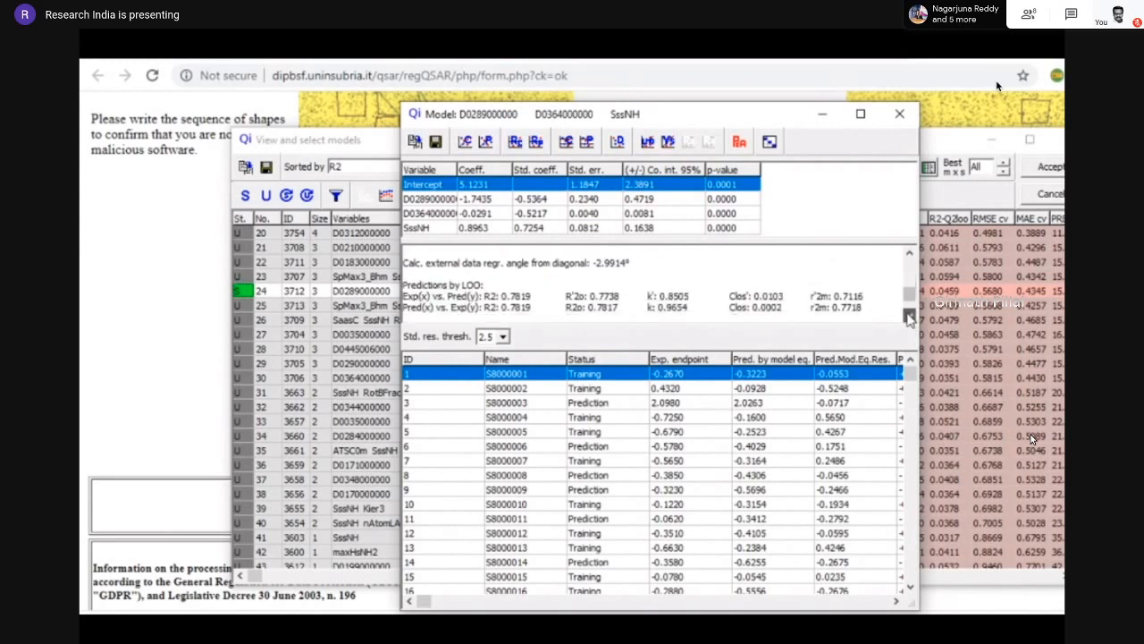
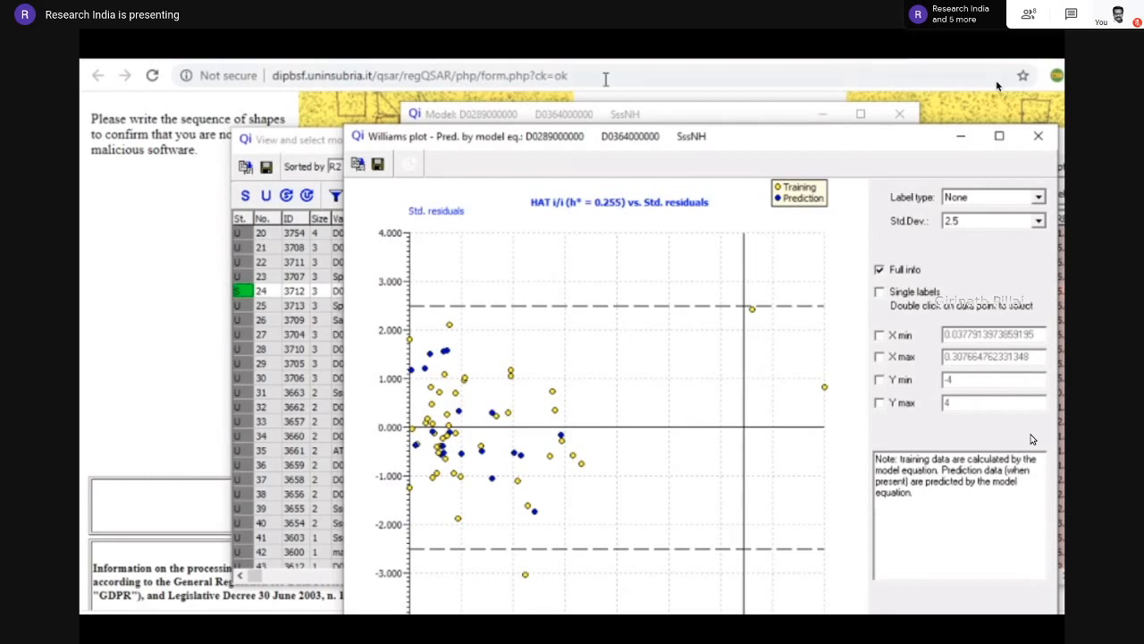
View the unlabelled Williams plot of predictions by model equation and the unlabelled Insubria graph of the model
left_click_drag(656, 146, 653, 100)
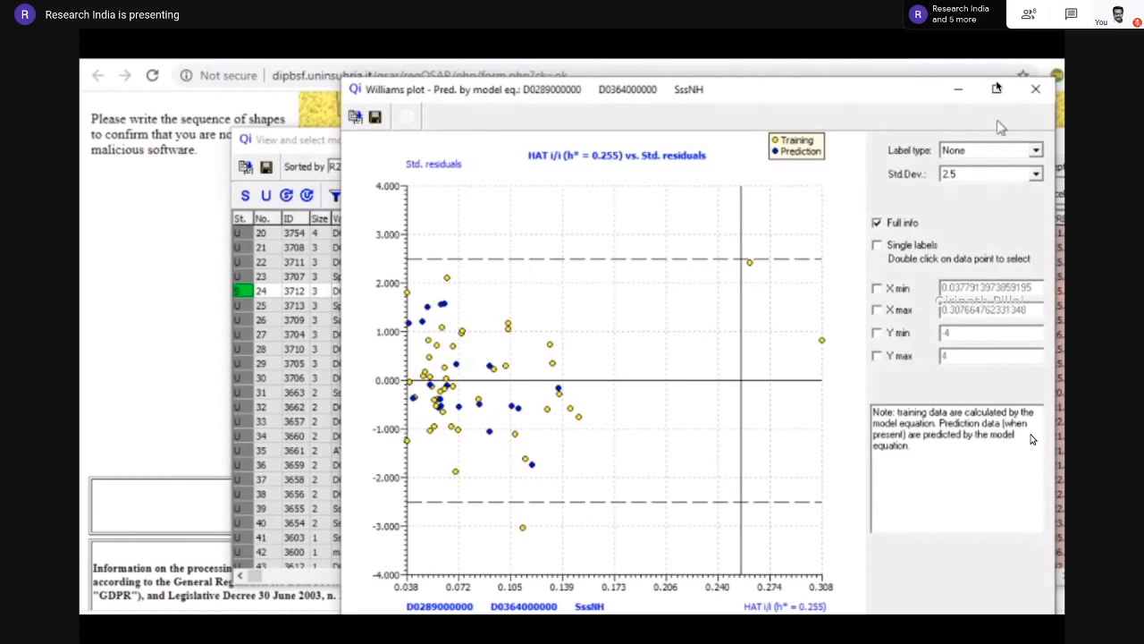
left_click(1035, 89)
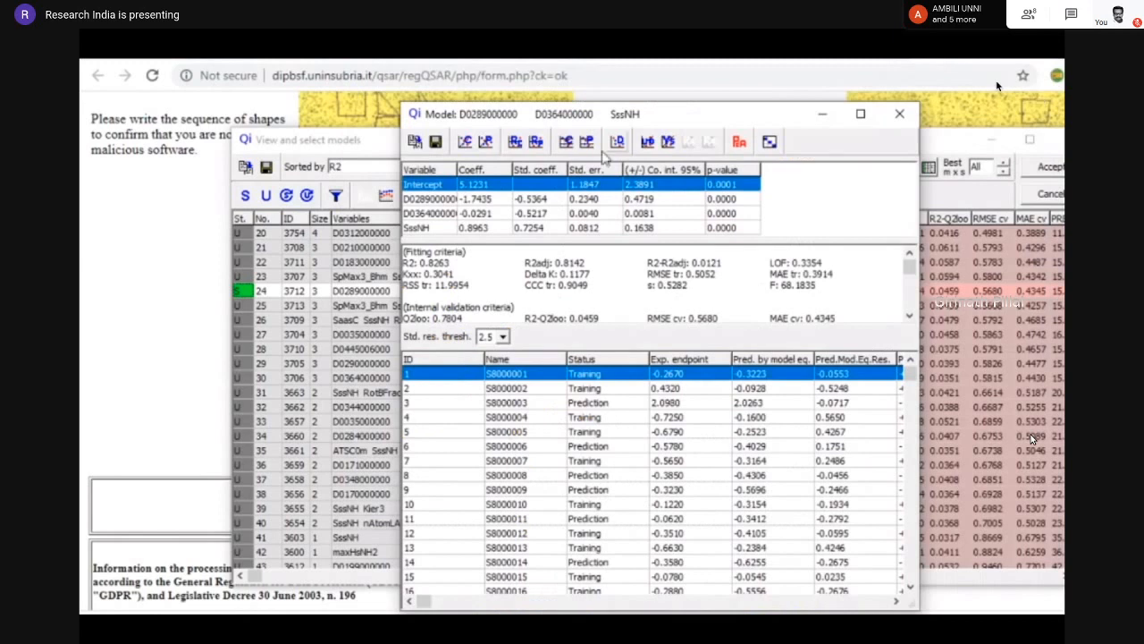
left_click(618, 143)
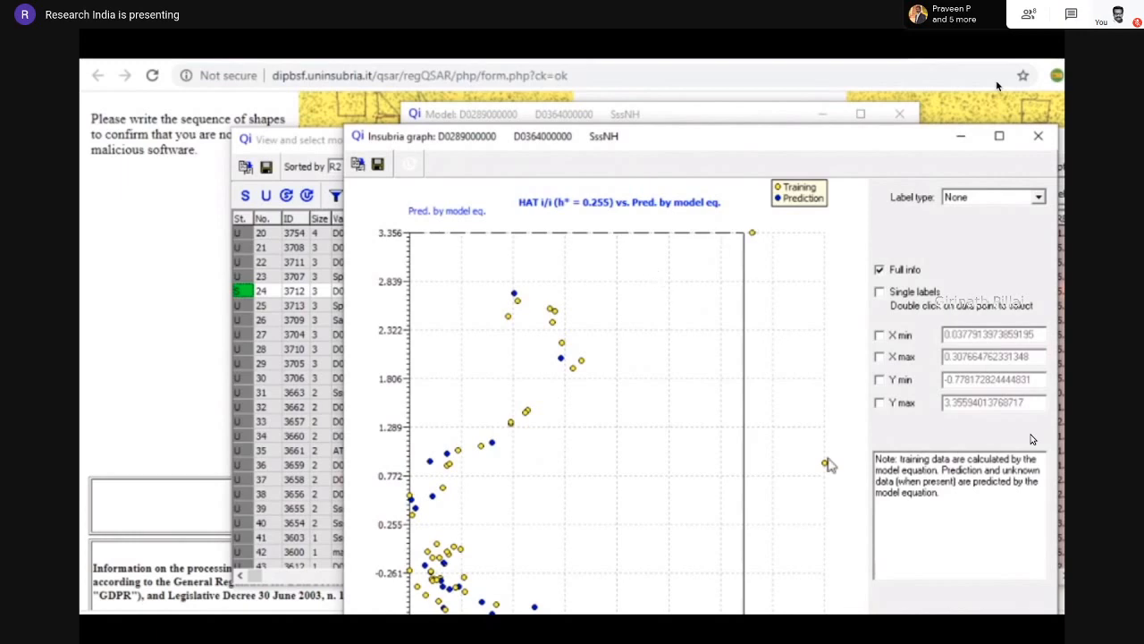
left_click(1038, 136)
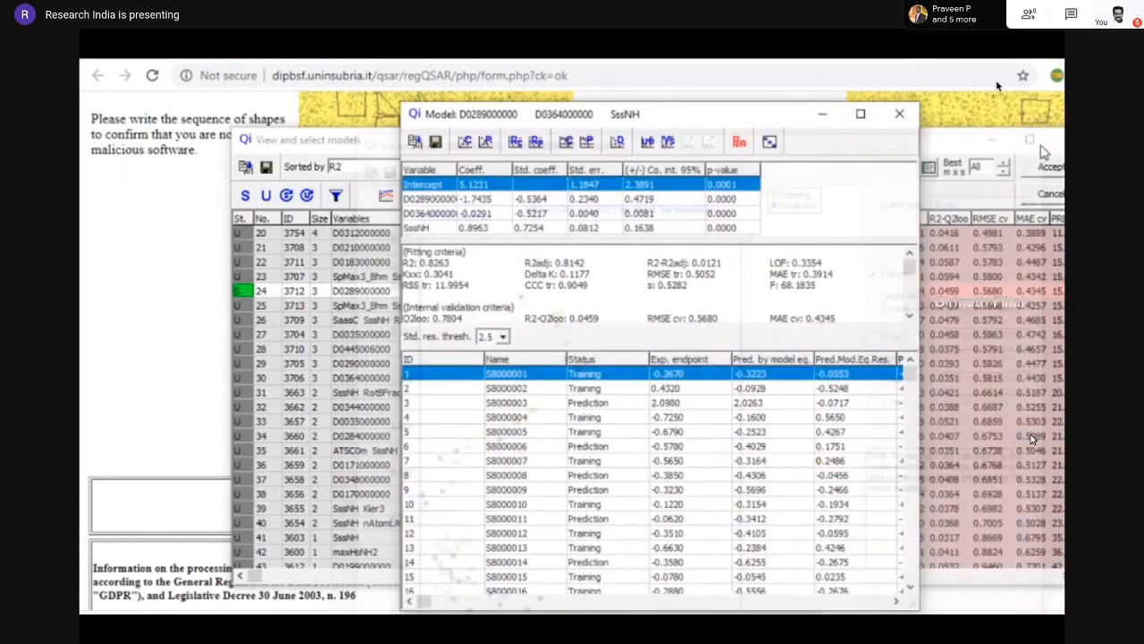
View the Williams plot of predictions by model equation with its data points labelled by Name
left_click(571, 145)
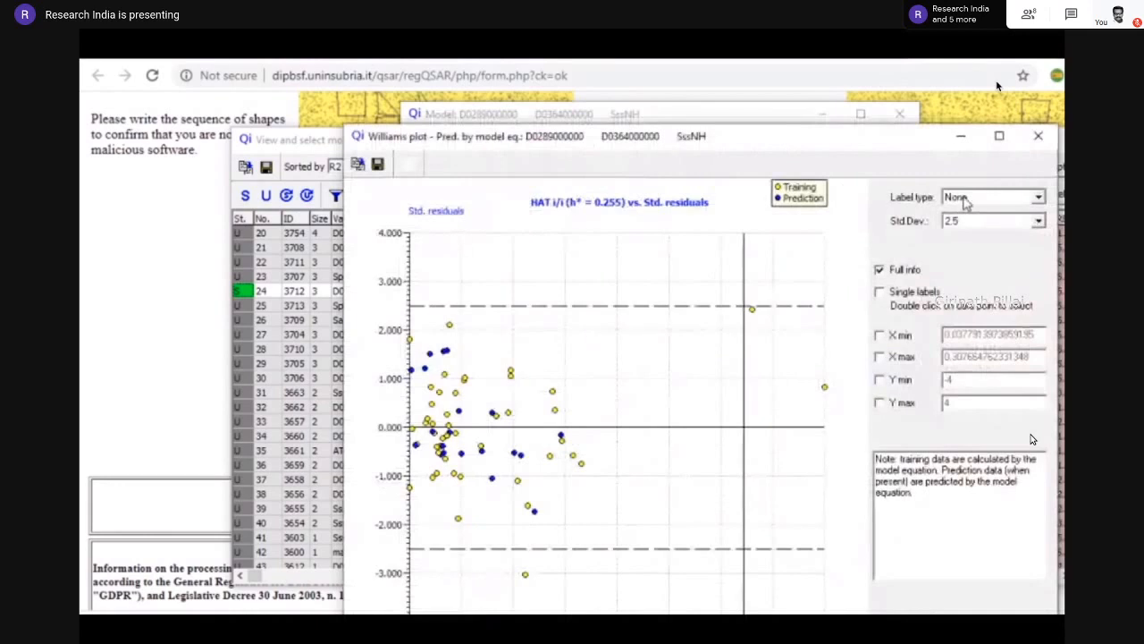
left_click(966, 198)
left_click(966, 232)
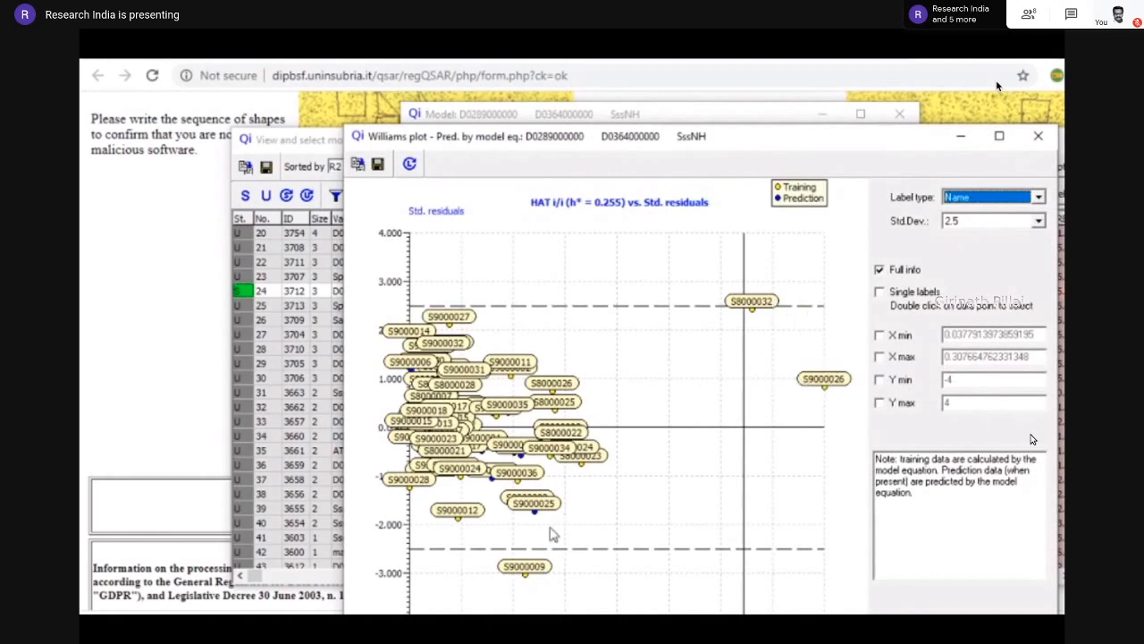
left_click(1038, 135)
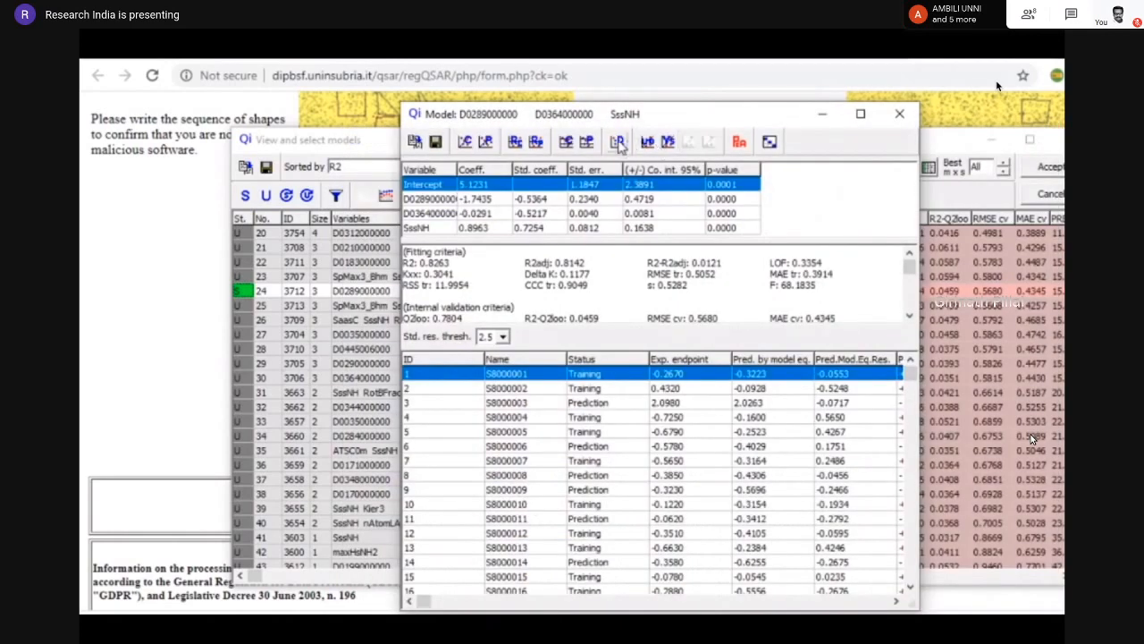
View the model's Insubria graph with its data points labelled by Name
left_click(617, 143)
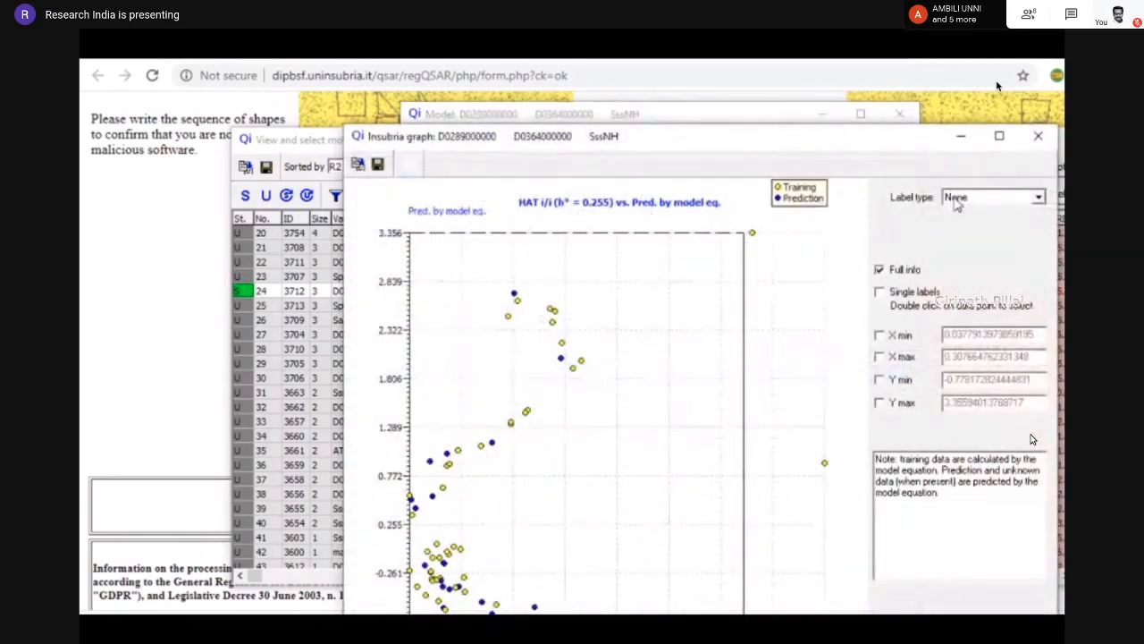
left_click(953, 198)
left_click(956, 236)
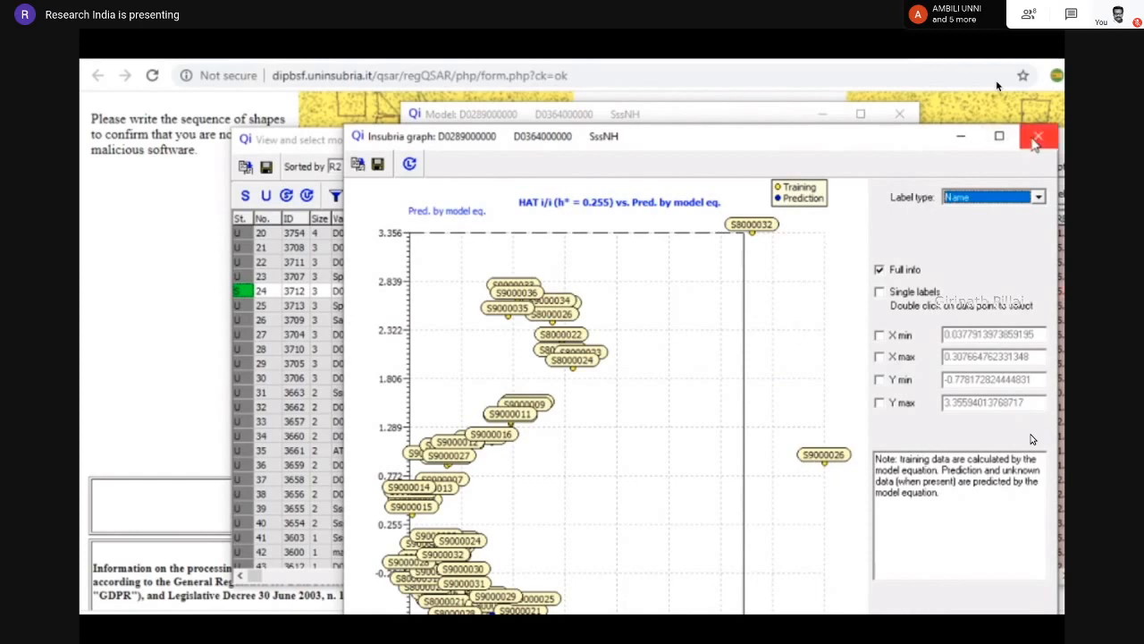
left_click(1038, 136)
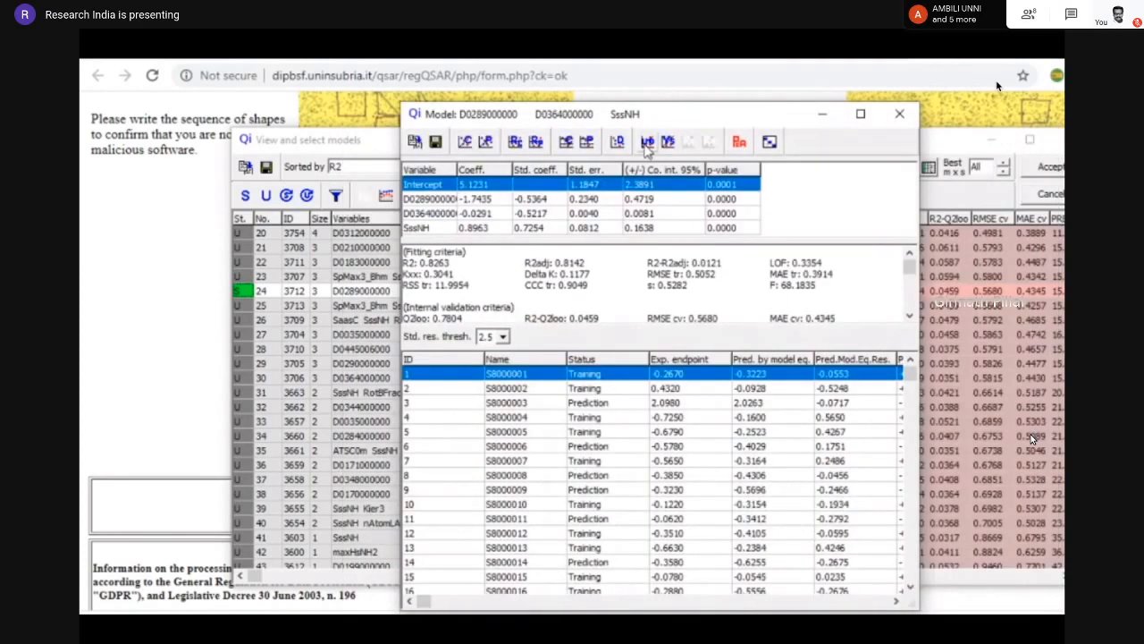
View the model's LMO and Y-scramble plots, and widen the Variable column of the coefficient table to show full descriptor names
left_click(647, 143)
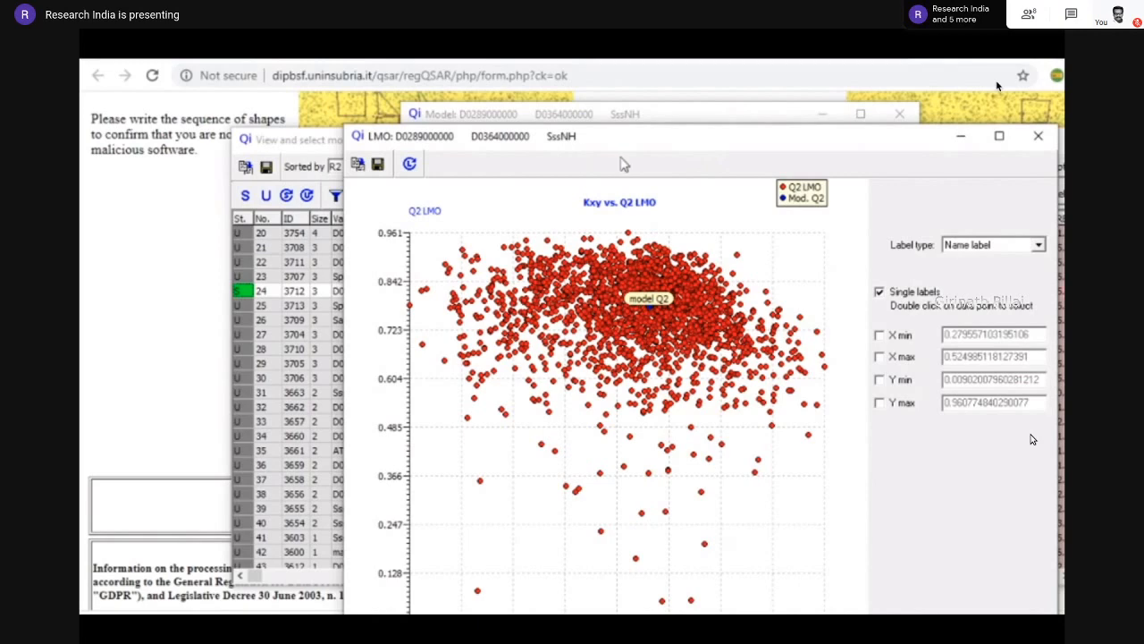
left_click(1038, 139)
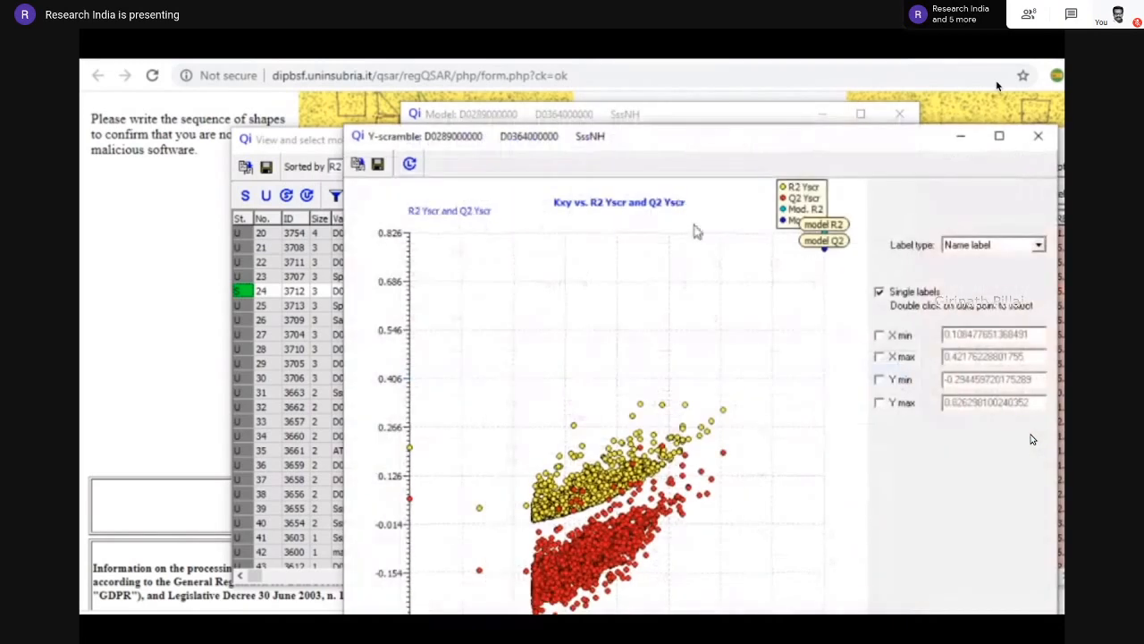
left_click_drag(726, 123, 733, 99)
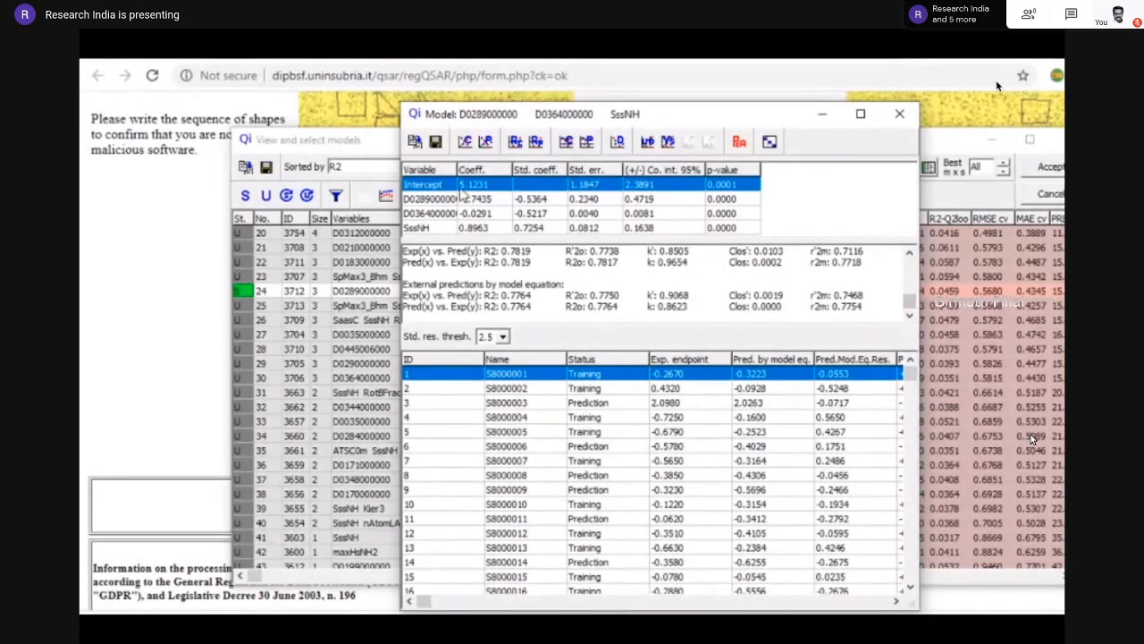
left_click_drag(453, 169, 485, 169)
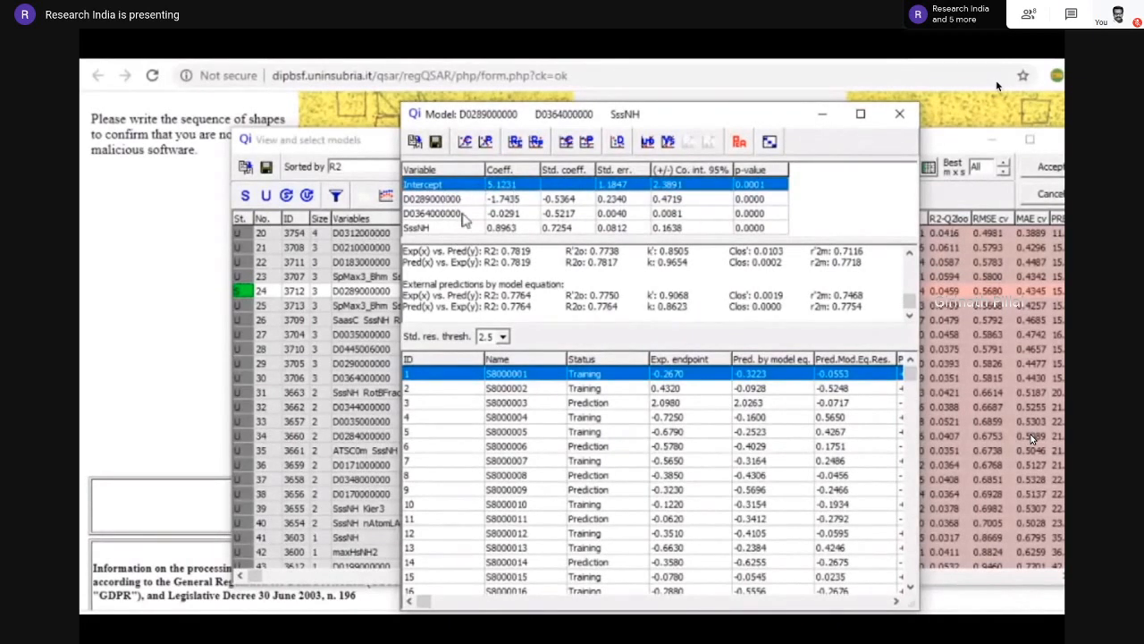
left_click(465, 200)
left_click(461, 214)
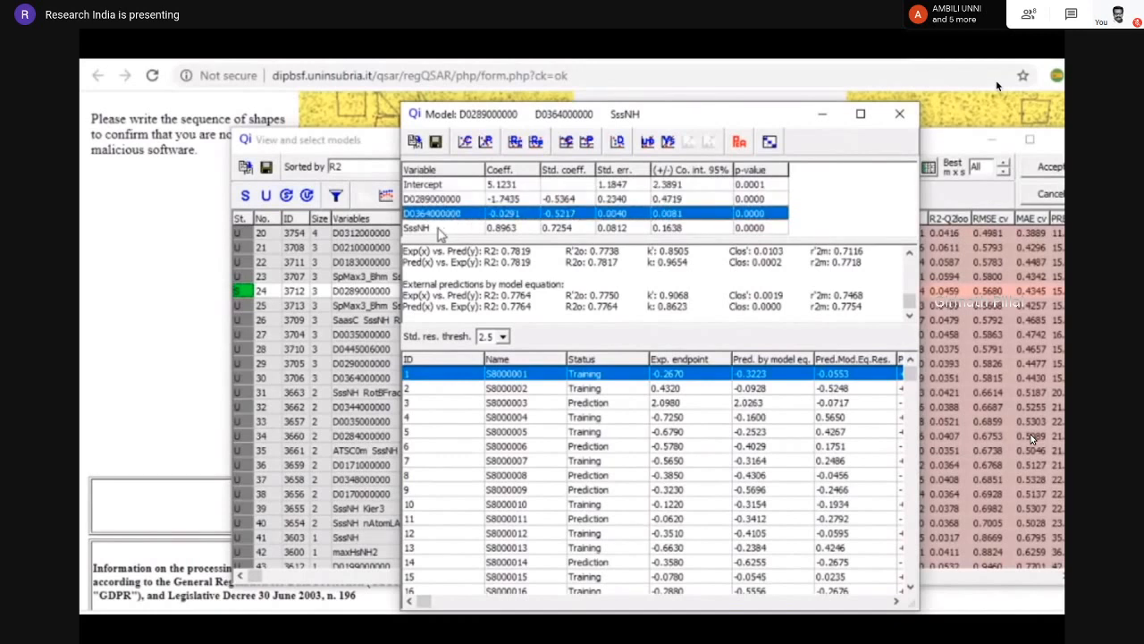
left_click(434, 229)
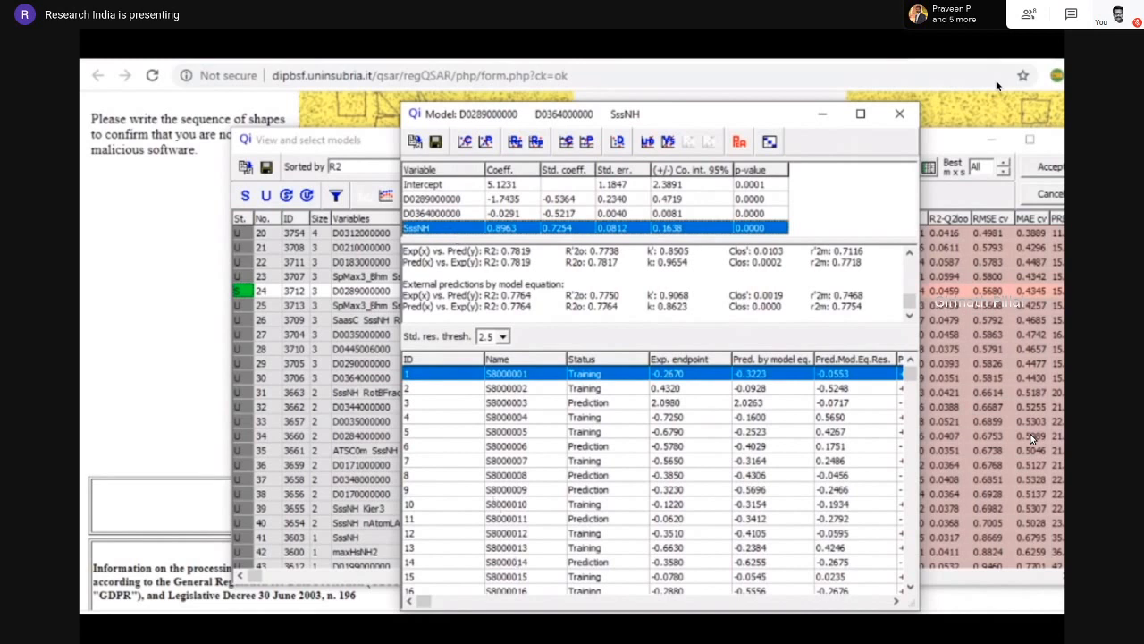
Switch to File Explorer and go from the Padel search results to the CodessaPro folder under QSAR
mouse_move(521, 626)
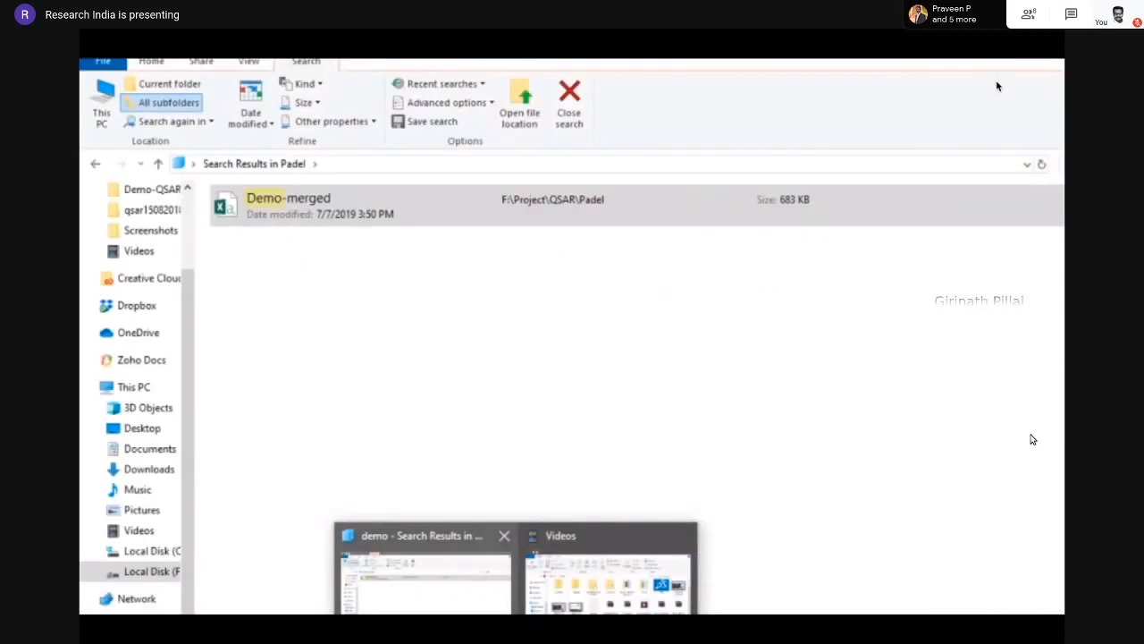
left_click(425, 574)
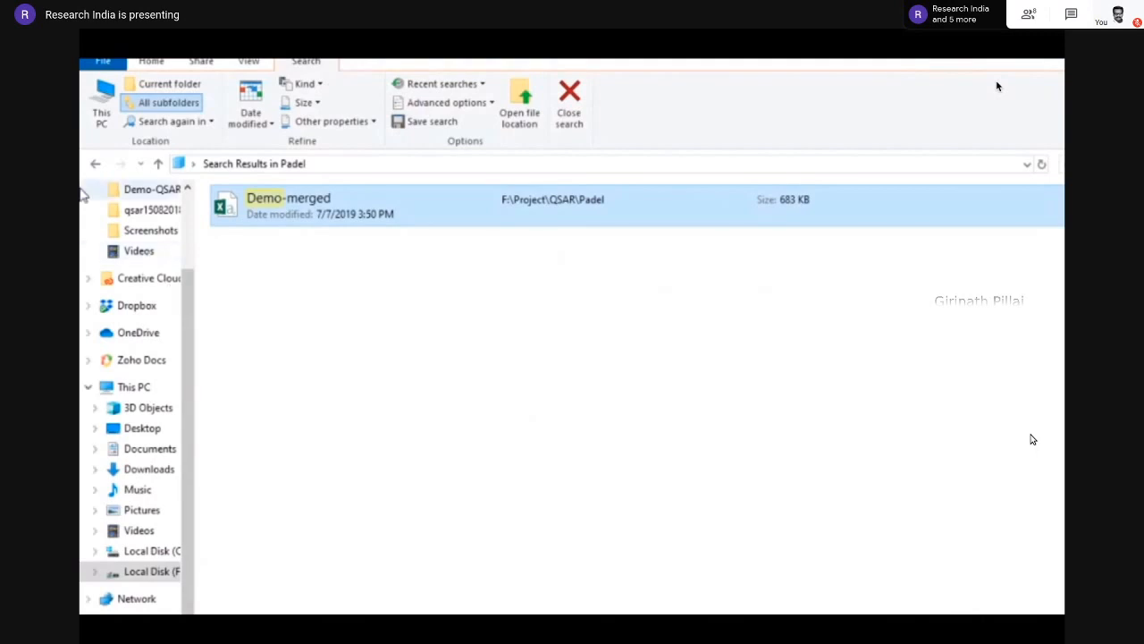
left_click(97, 165)
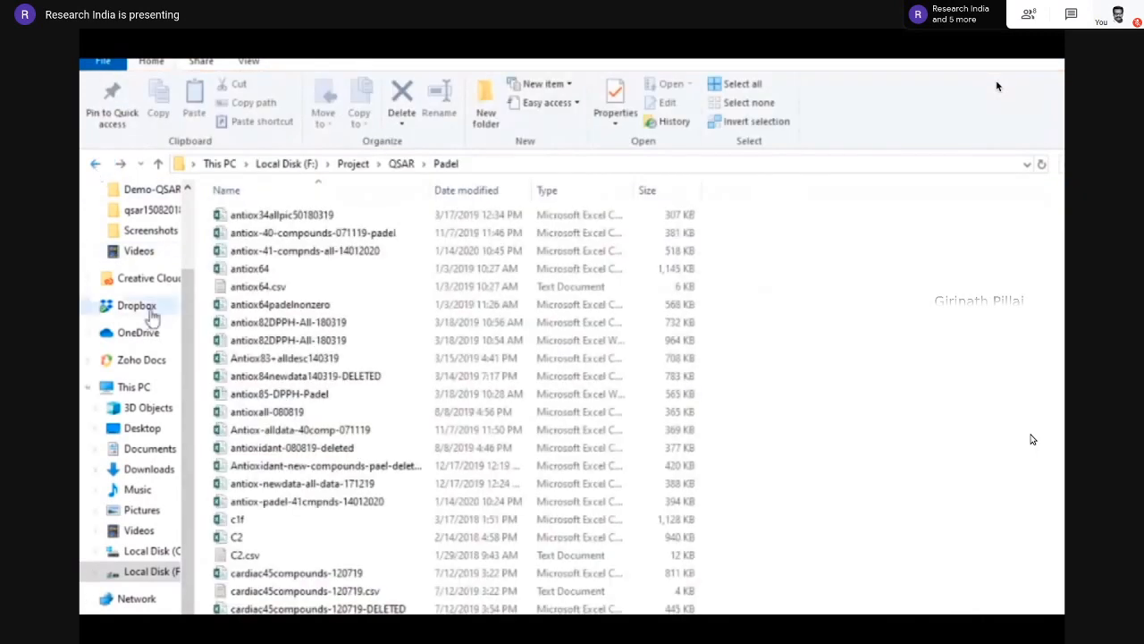
left_click(93, 165)
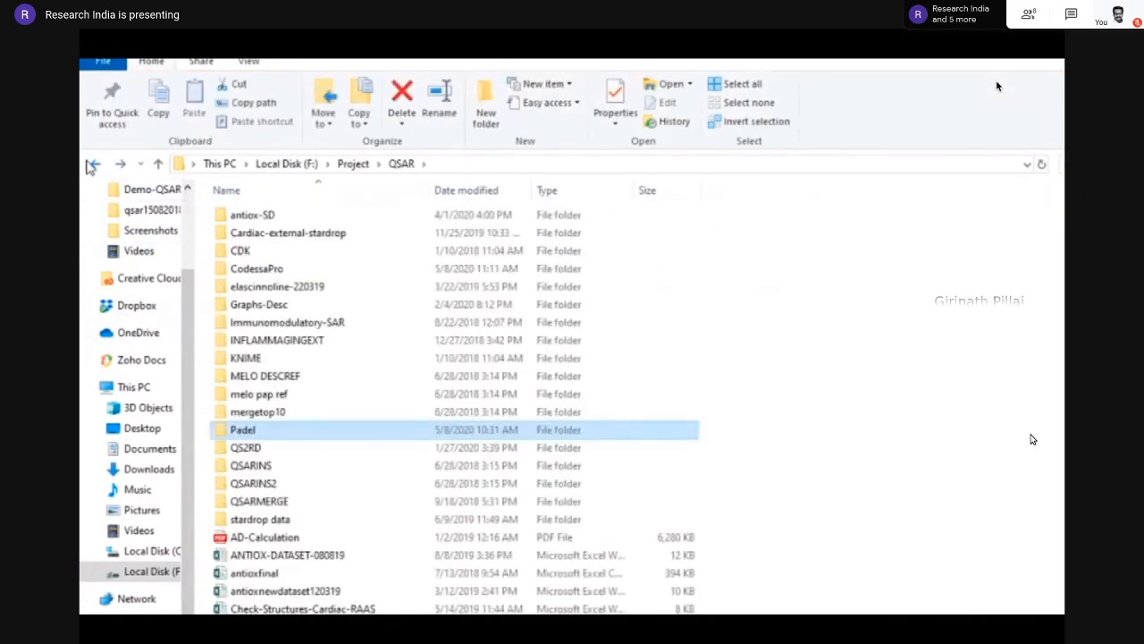
double_click(304, 271)
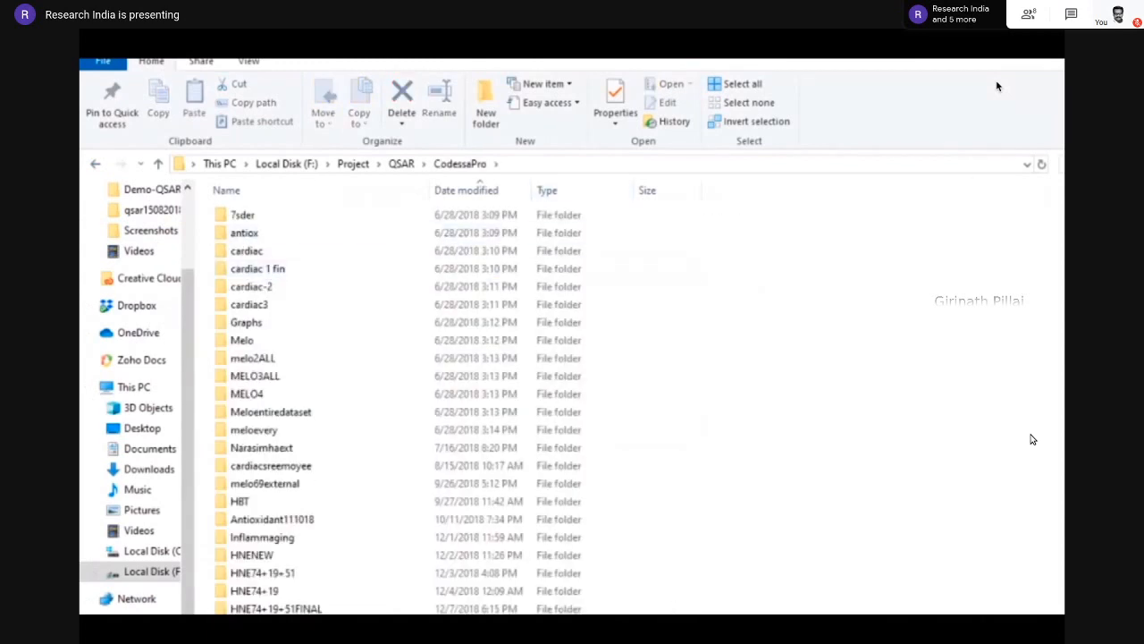
Search the CodessaPro folder for "de" and open the descs subfolder of Demo-completed
left_click(1063, 164)
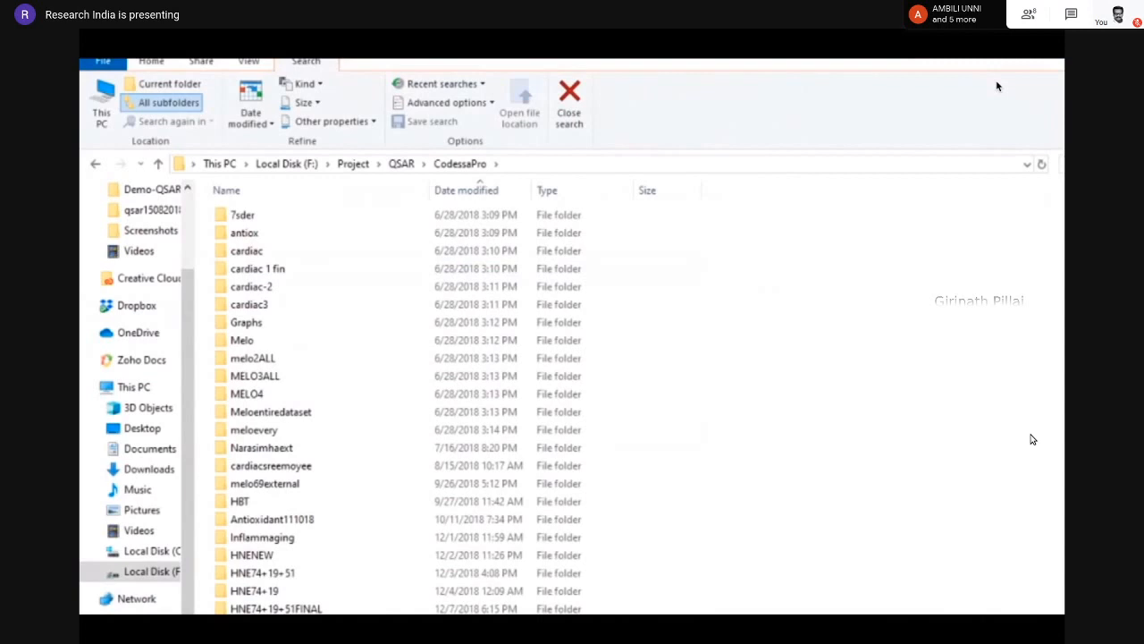
type("de")
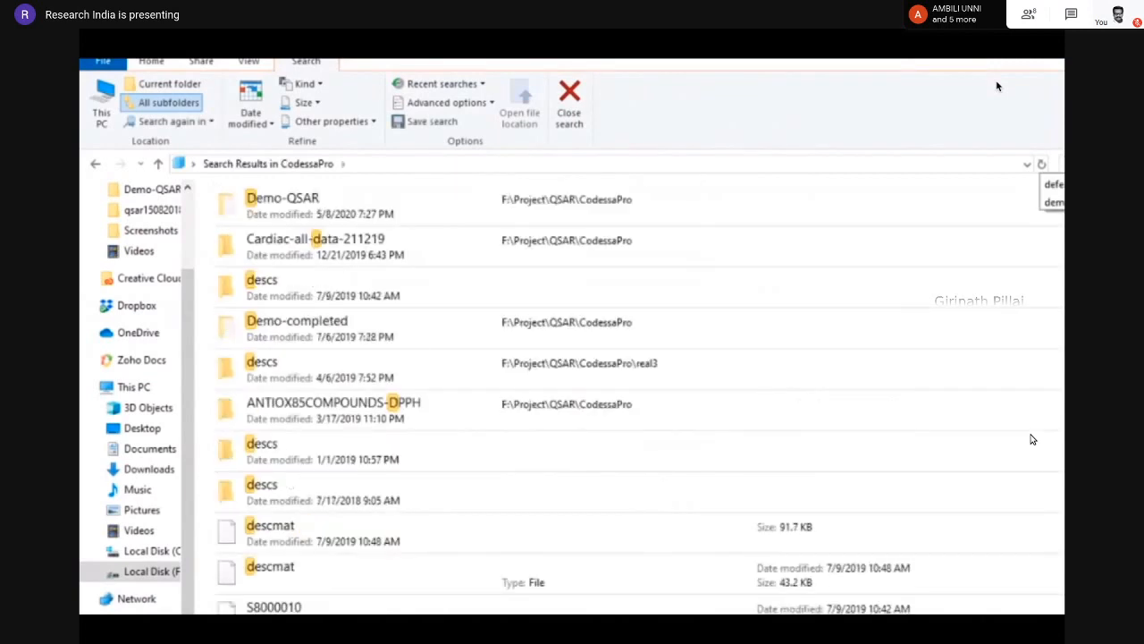
double_click(788, 239)
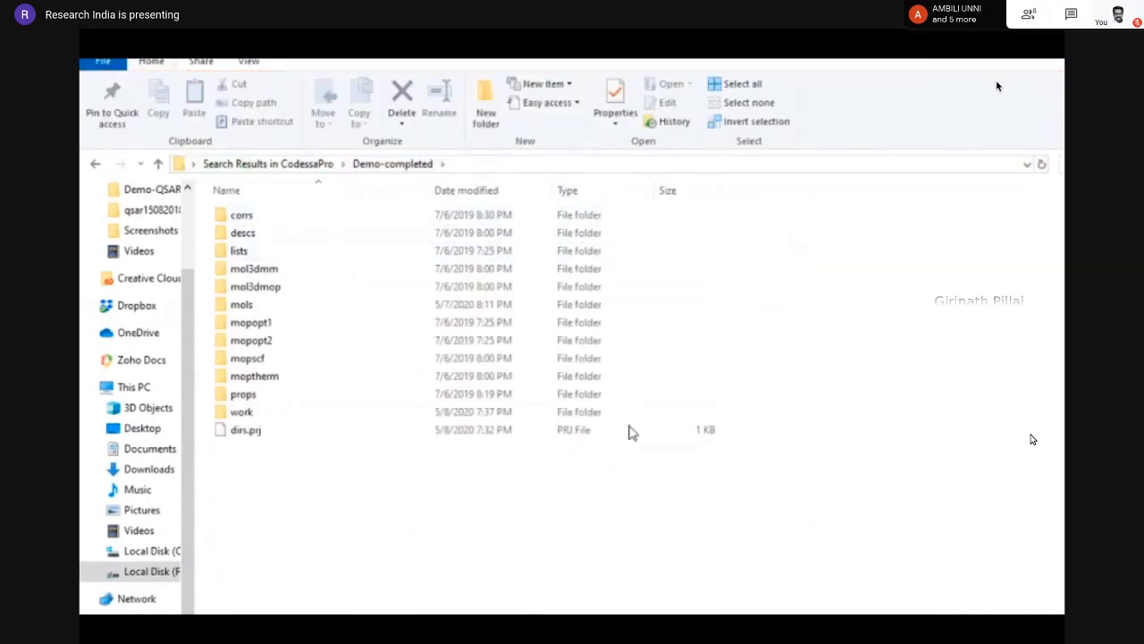
double_click(288, 236)
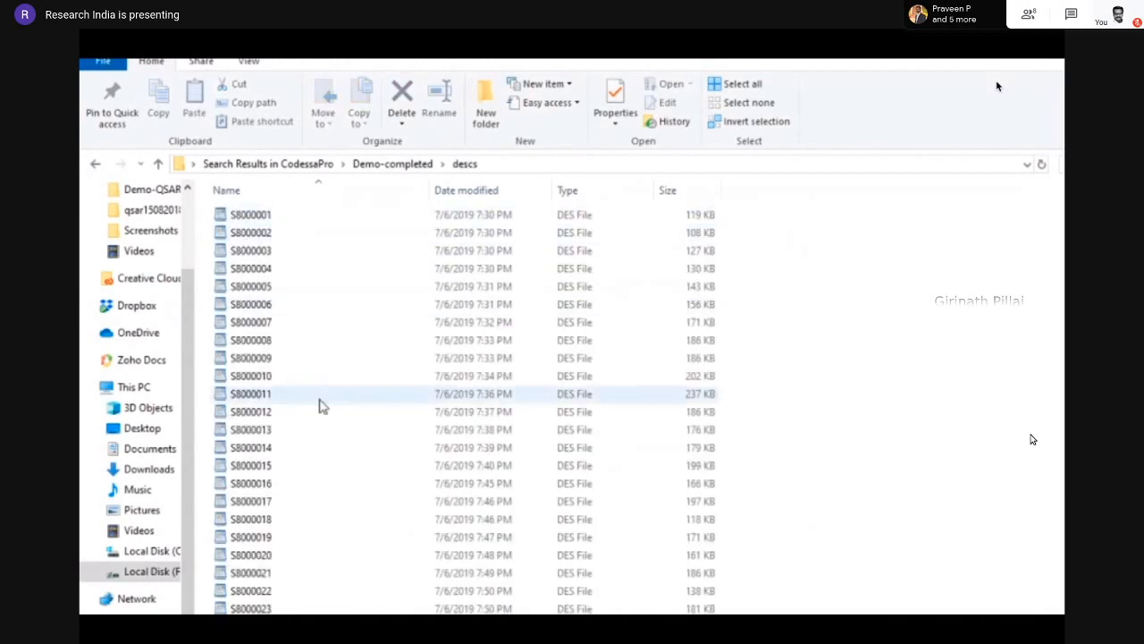
Look through the compound descriptor files in descs and open S8000001 in WordPad
scroll(747, 322, "down", 8)
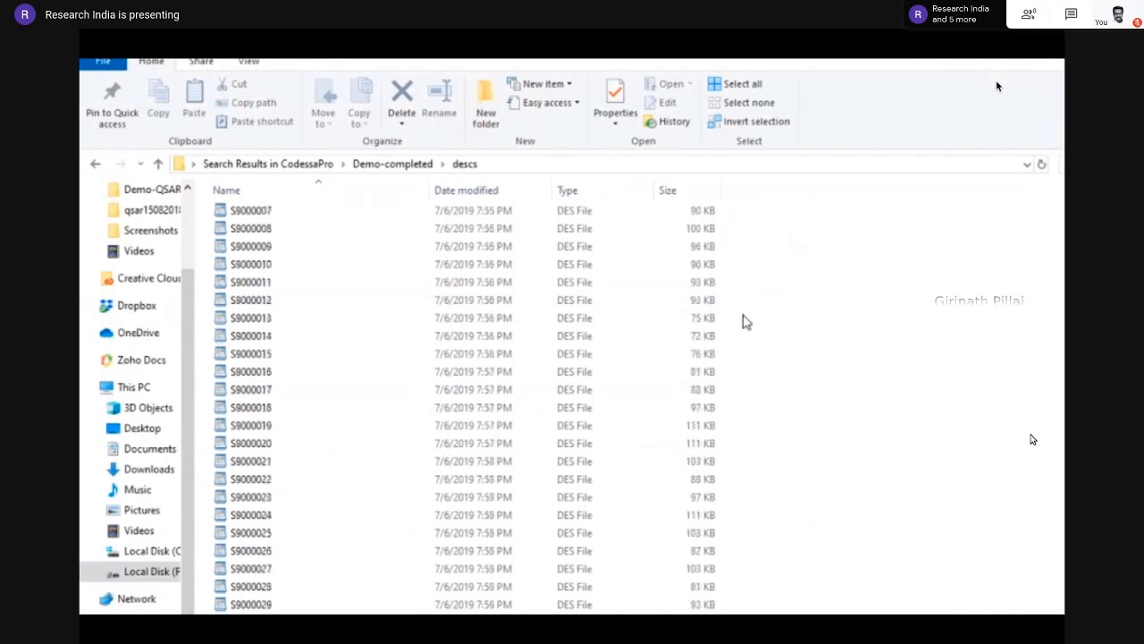
scroll(715, 325, "up", 8)
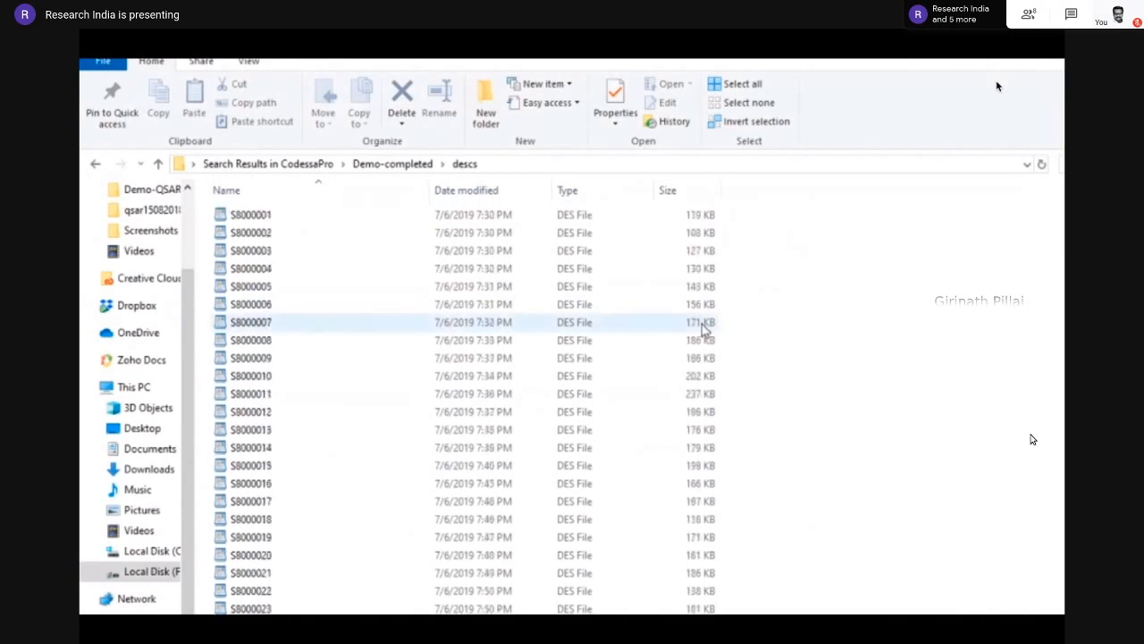
left_click(501, 220)
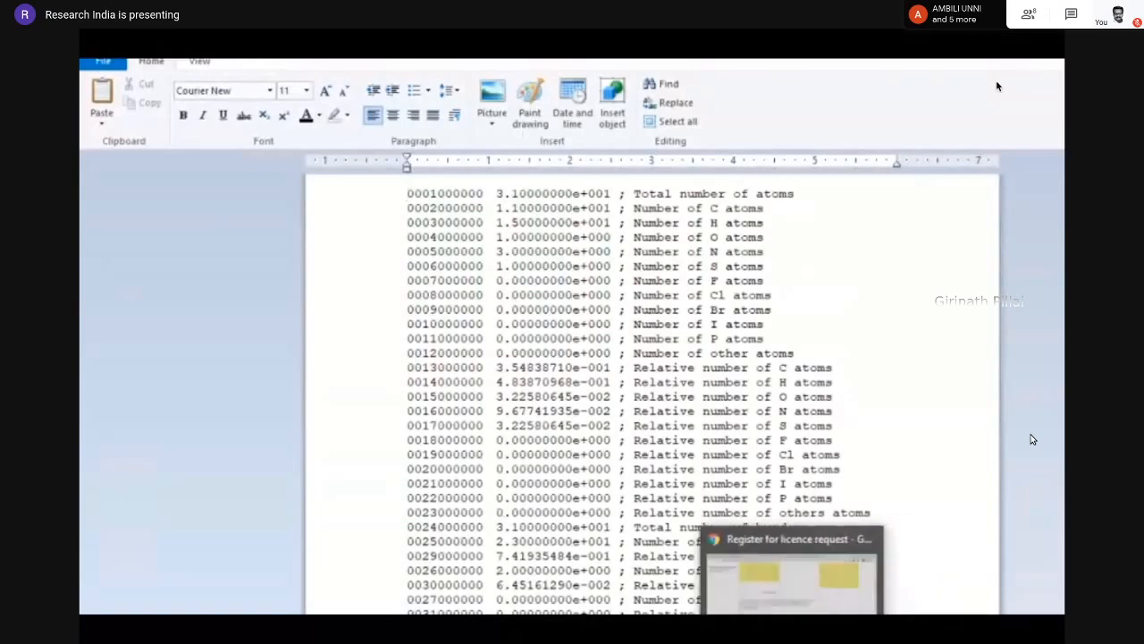
Check the model's descriptor codes in QSARINS, and search the WordPad descriptor file for 0289
left_click(662, 590)
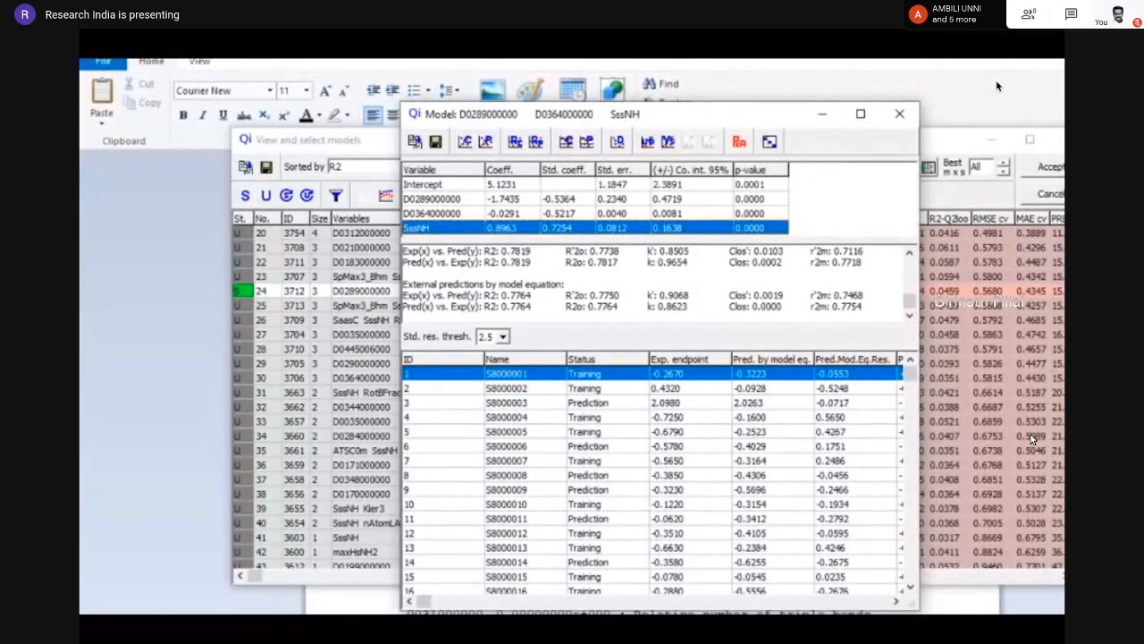
key("alt+Tab")
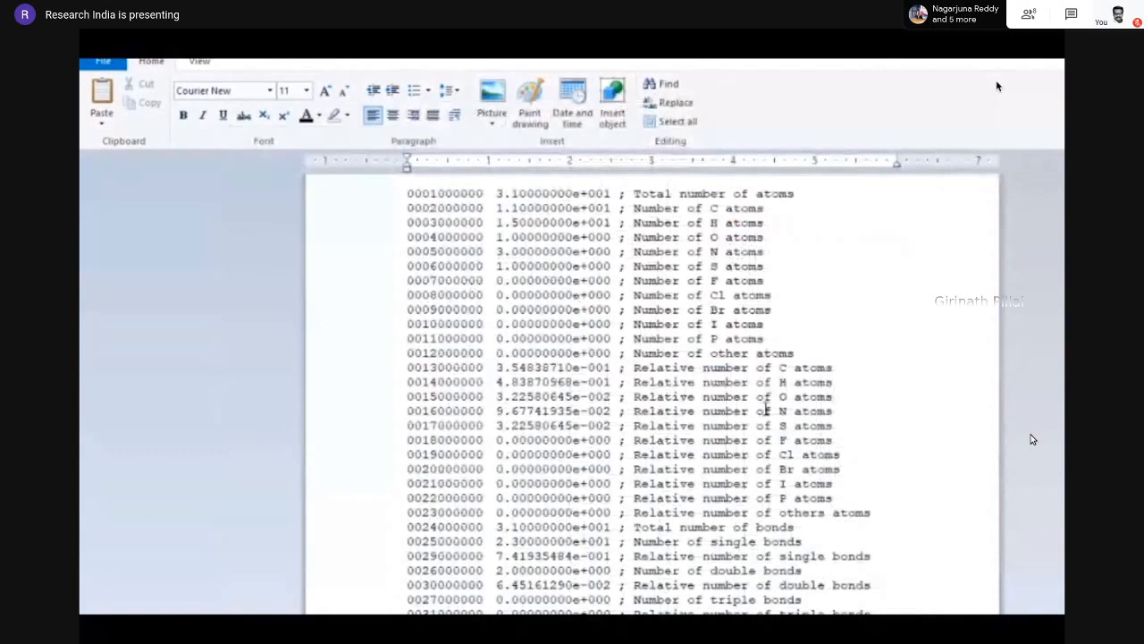
key("ctrl+f")
type("028")
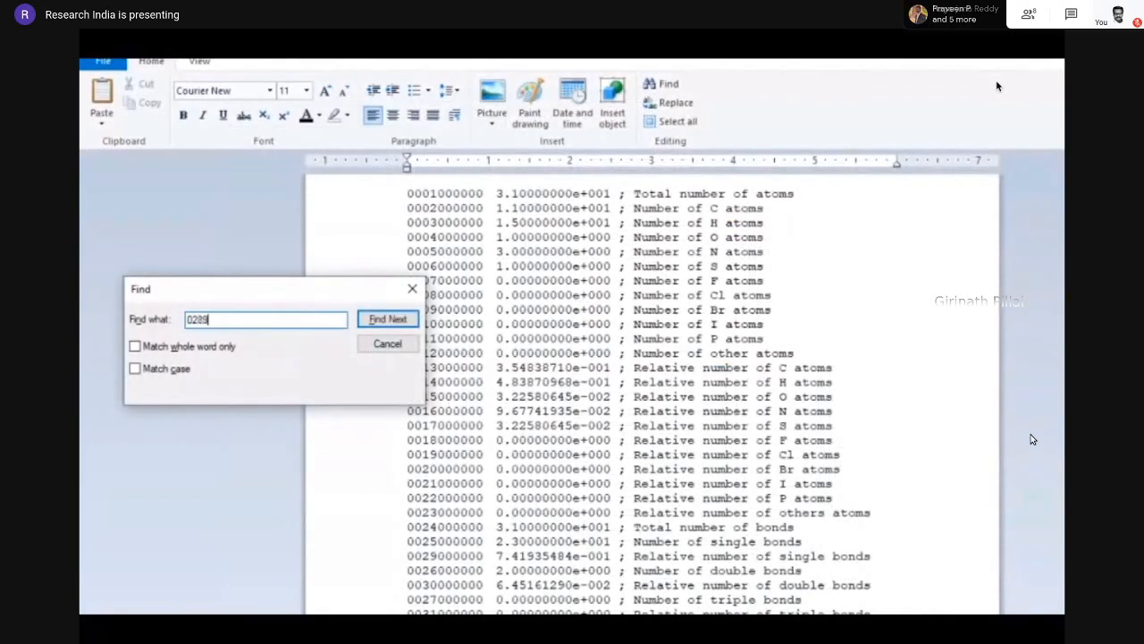
type("9")
key("Return")
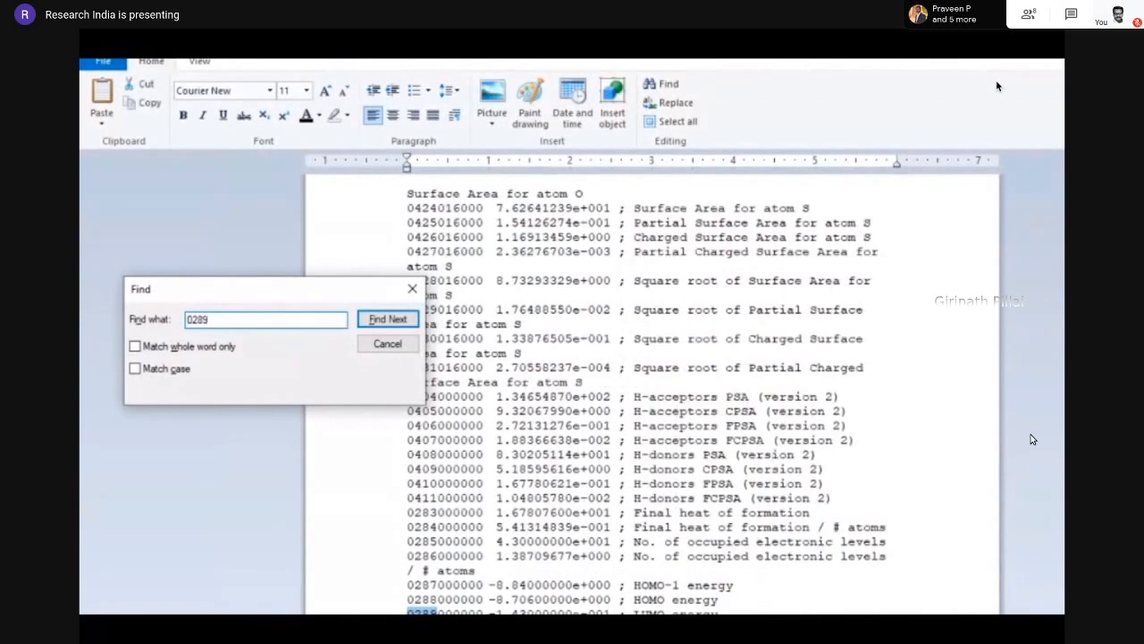
Search the descriptor file for 0364 and close the search
left_click(637, 611)
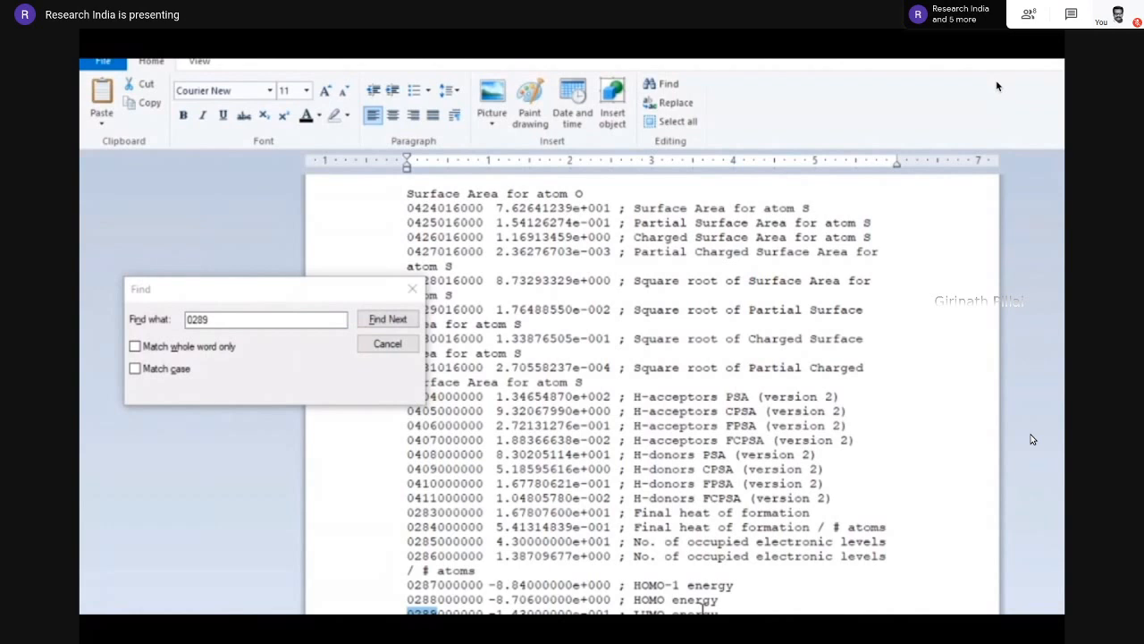
left_click(243, 324)
key("BackSpace")
key("BackSpace")
key("BackSpace")
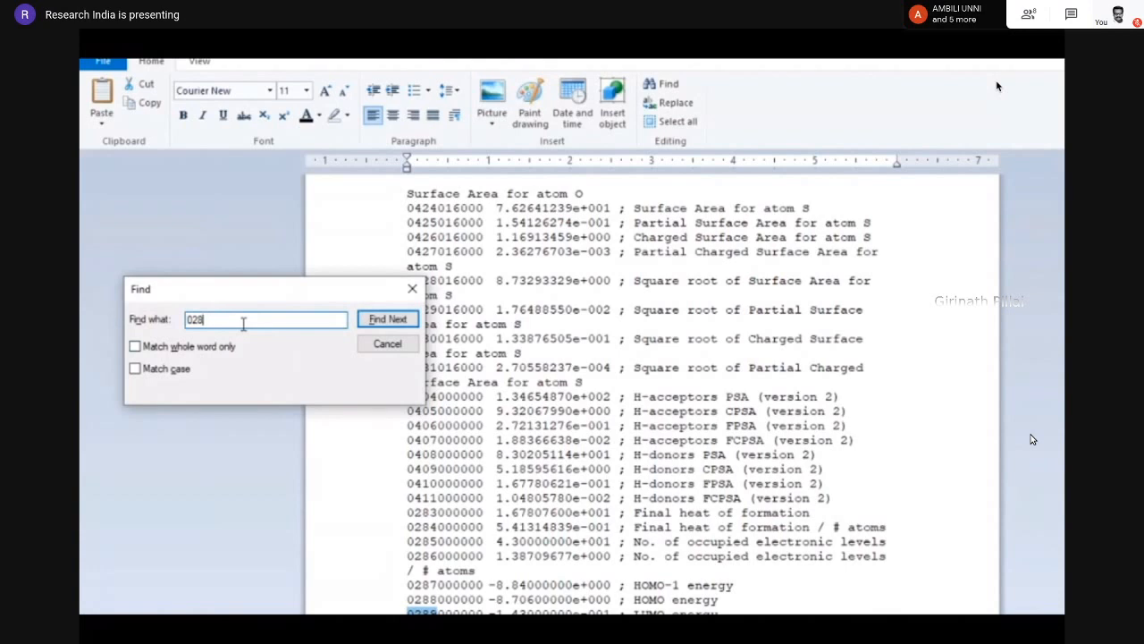
type("364")
key("Return")
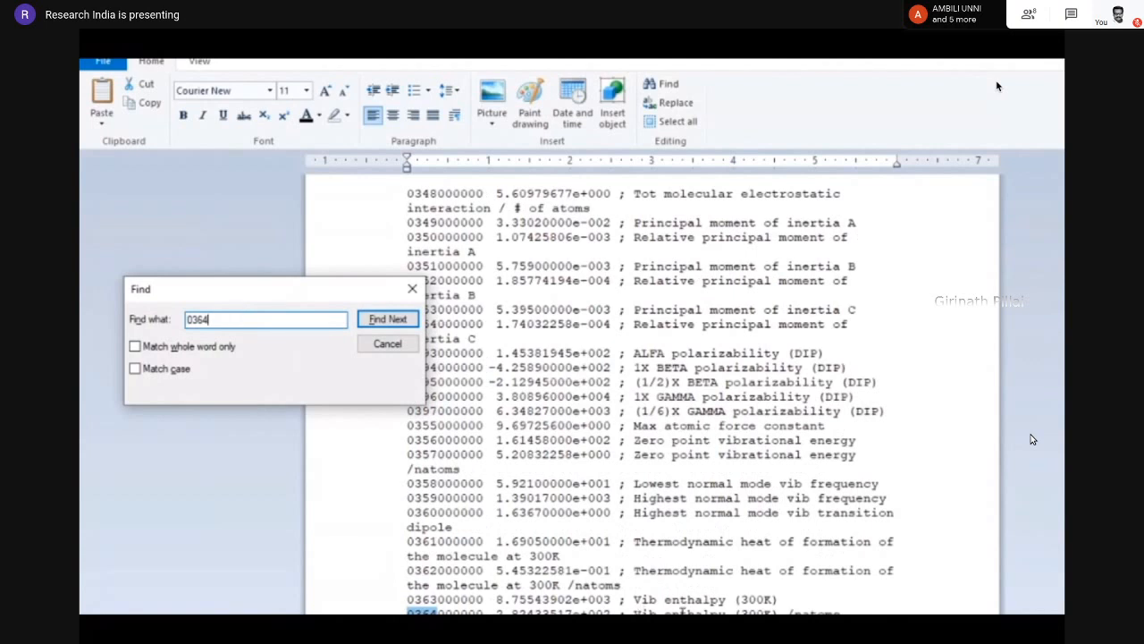
left_click(412, 288)
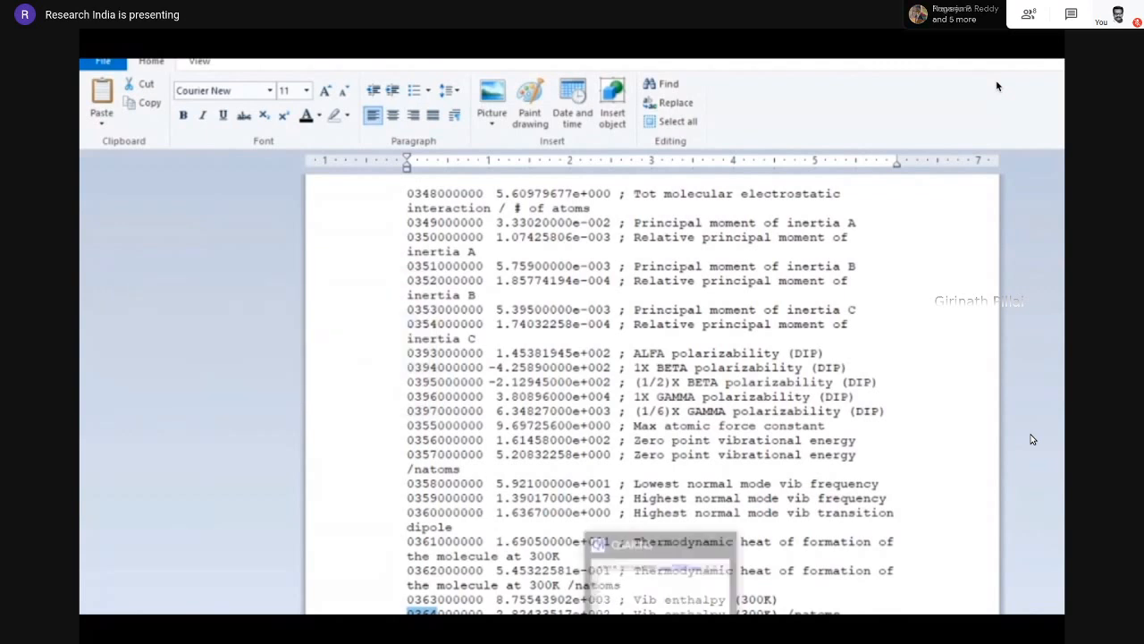
Switch back to the QSARINS model window, and view the compound activity tables in melo4.pdf and AA80000.pdf
left_click(666, 624)
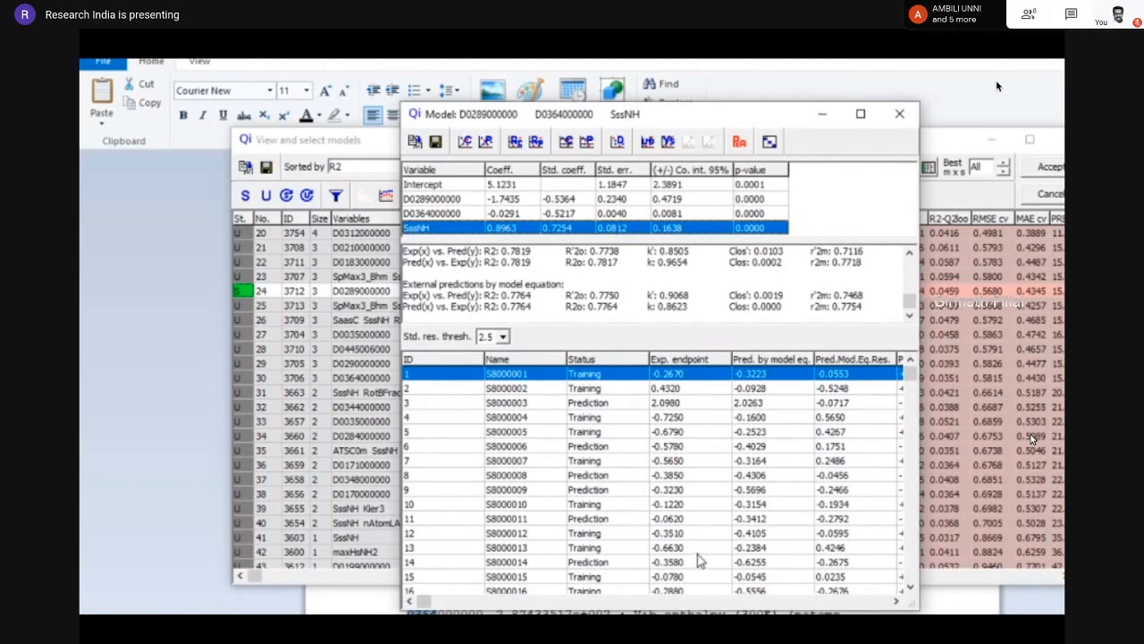
key("alt+Tab")
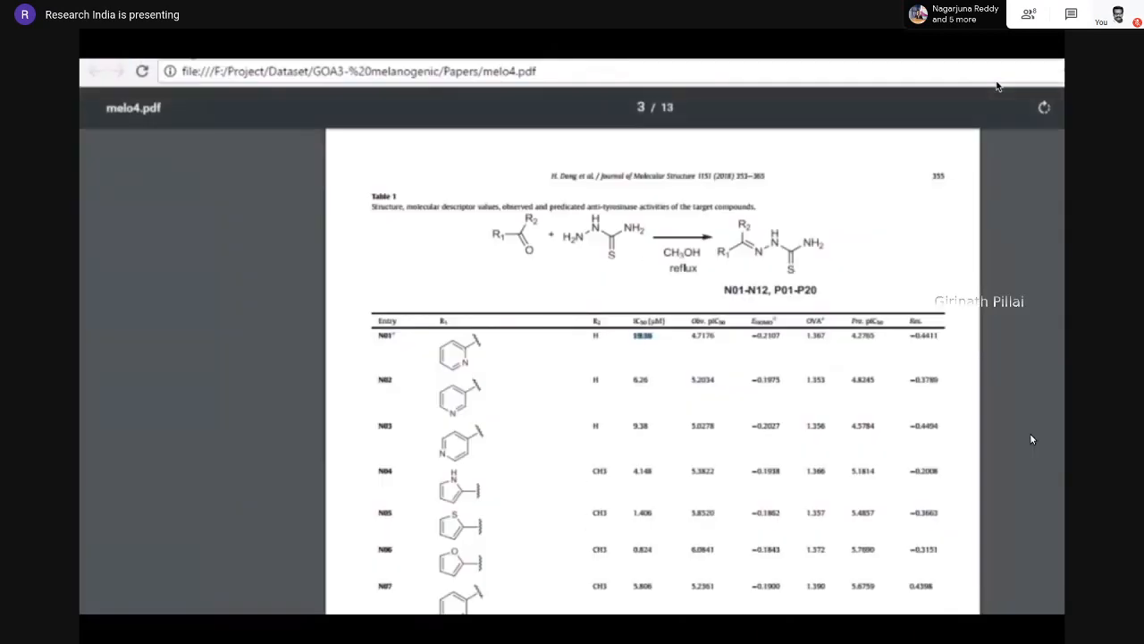
key("ctrl+Tab")
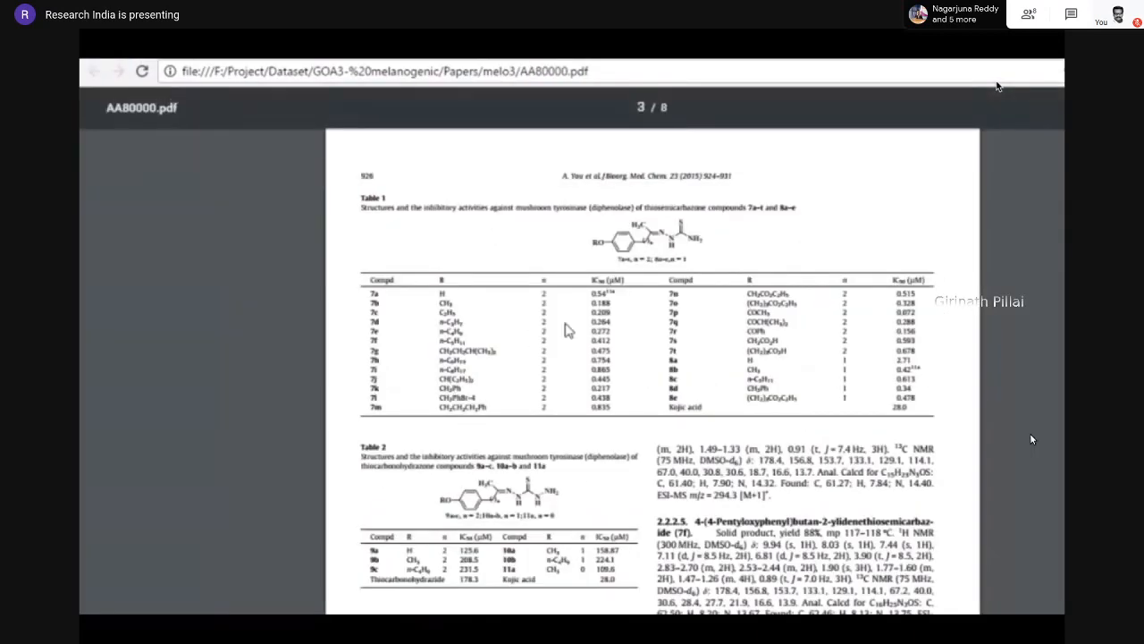
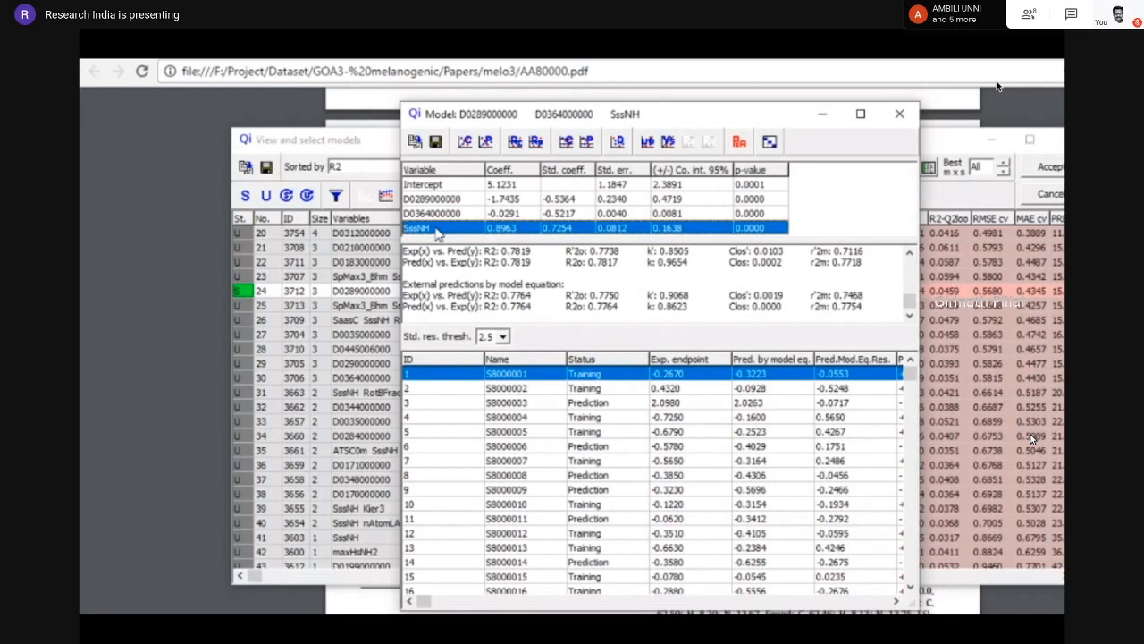
Examine the external validation criteria in the model's statistics in QSARINS
left_click(909, 254)
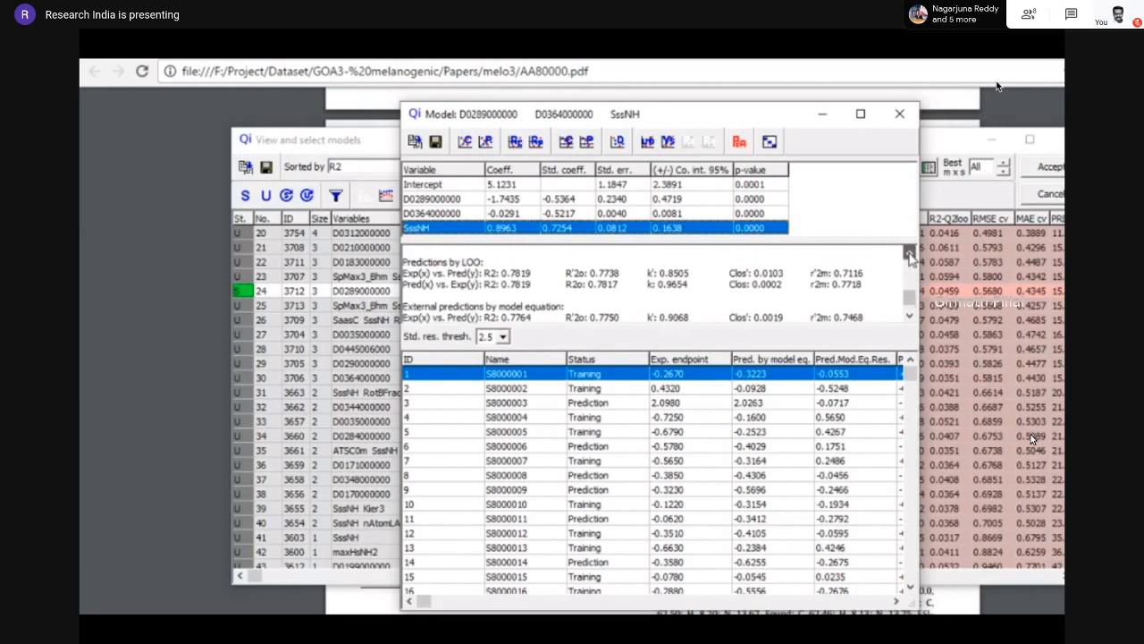
left_click(909, 254)
left_click(909, 254)
left_click(909, 254)
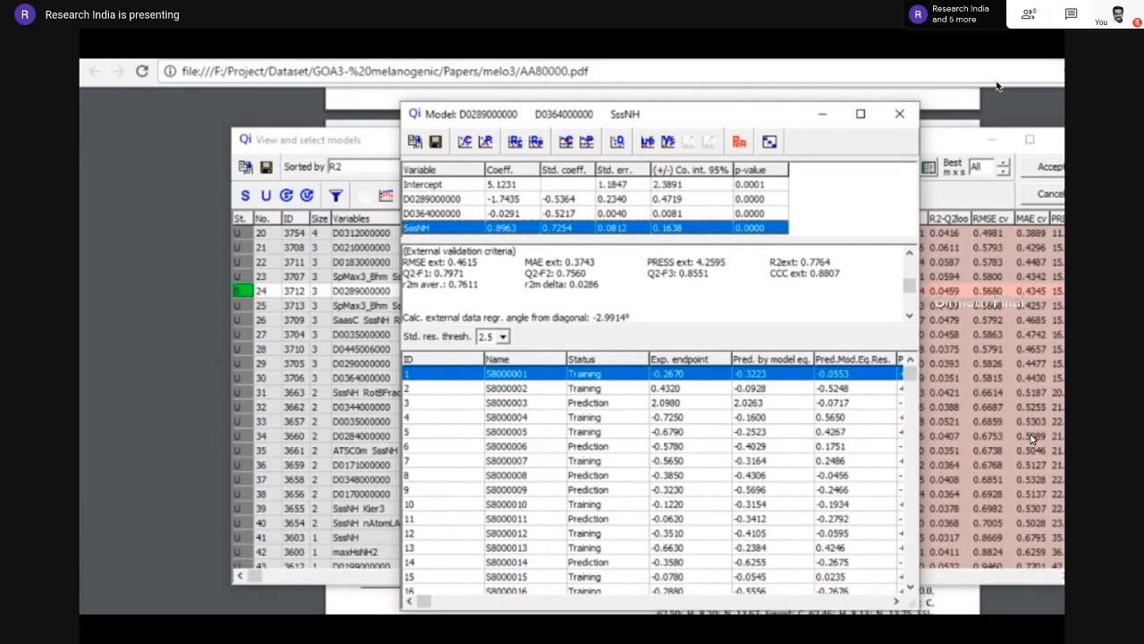
Switch to the Excel workbook, widen column A to fit the Compound heading, and inspect the three descriptor column headings
key("alt+Tab")
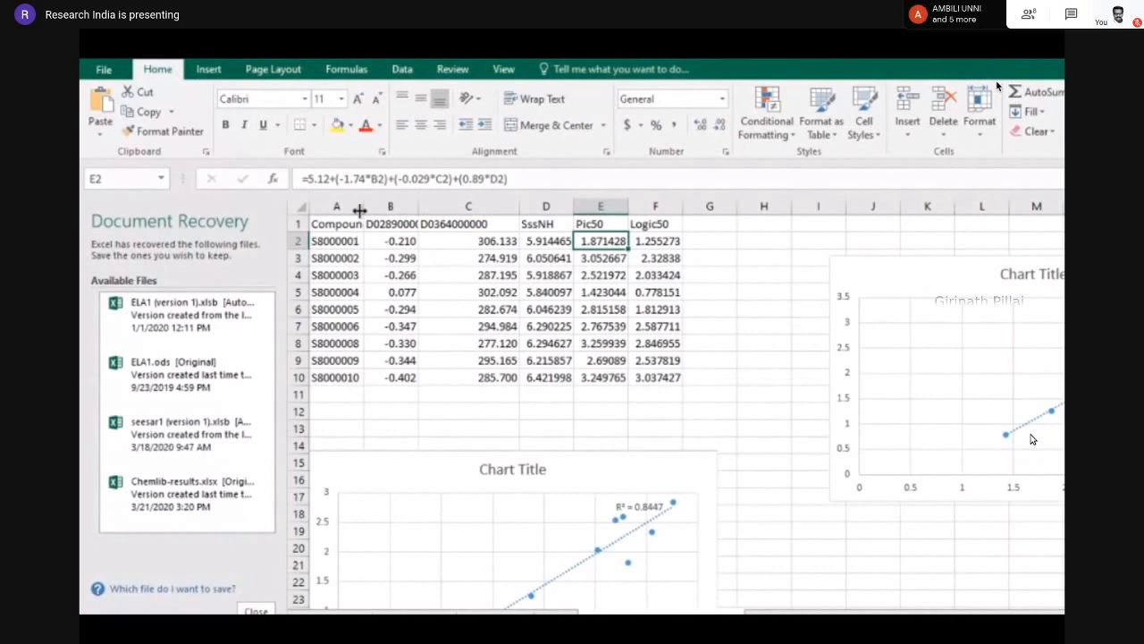
left_click_drag(362, 210, 373, 212)
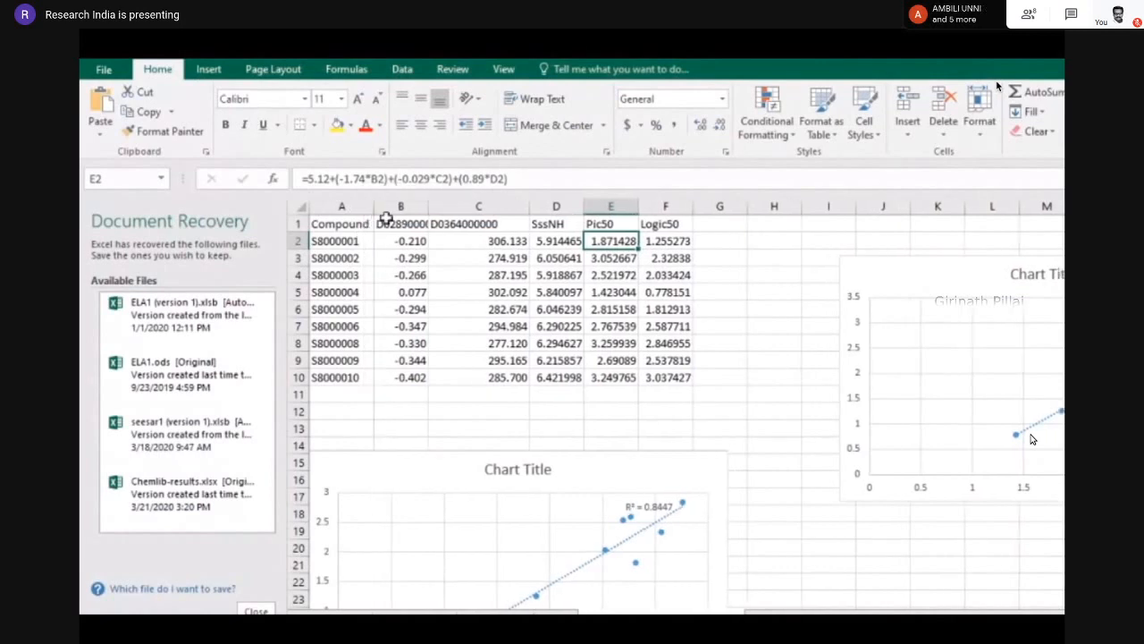
left_click(395, 225)
left_click(454, 225)
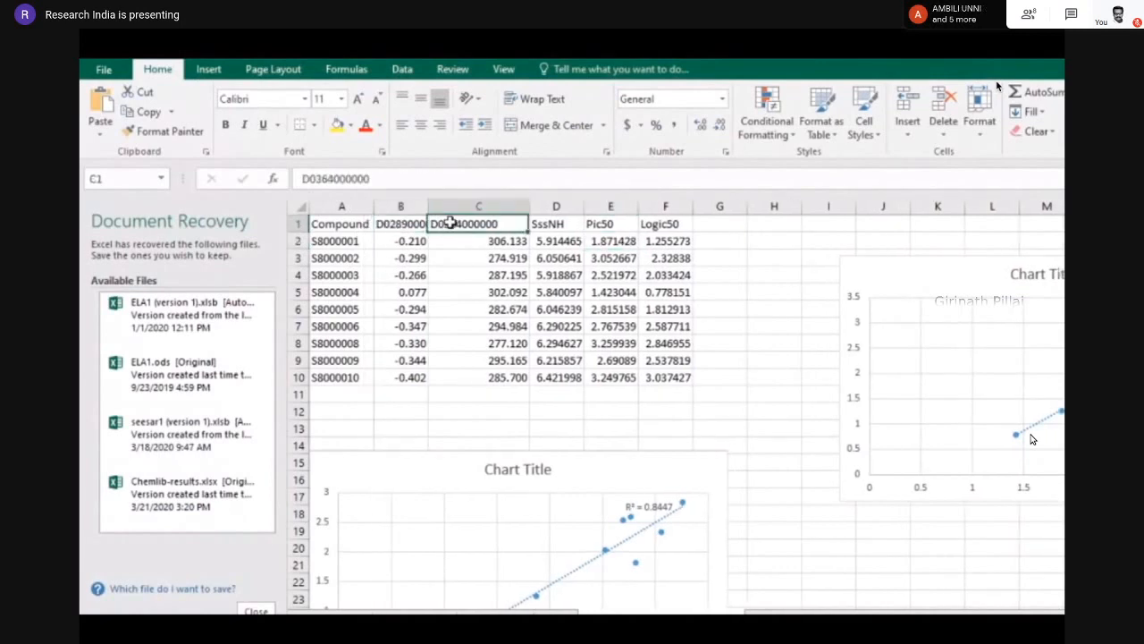
left_click(543, 227)
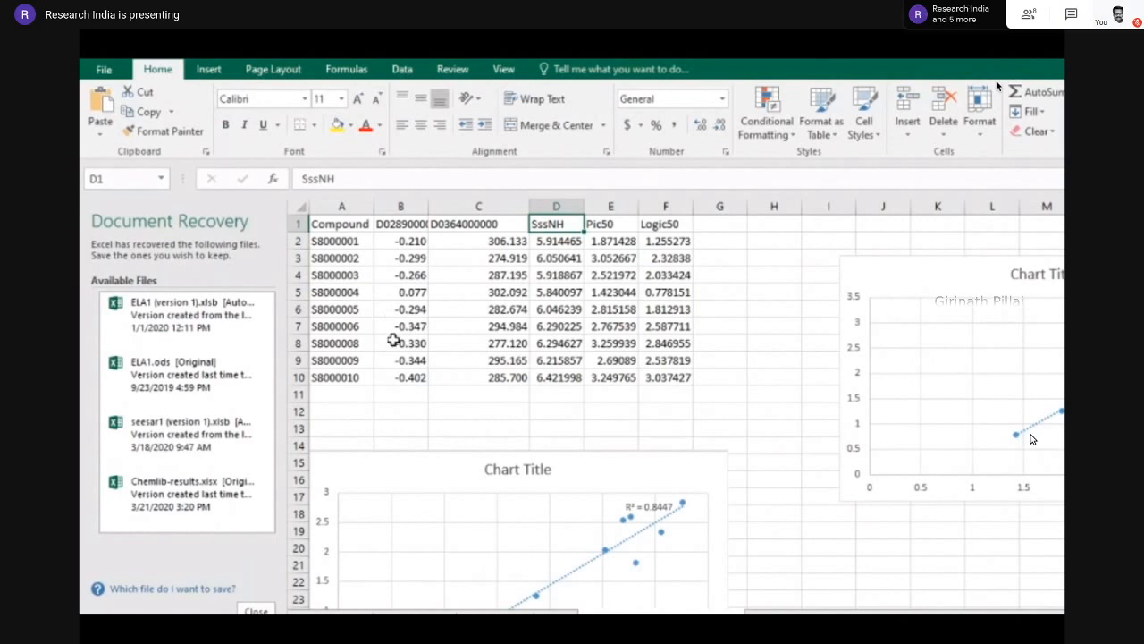
Inspect S8000001's Logic50 value and Pic50 formula, and compare the formula with the intercept in the QSARINS coefficient table
left_click(650, 241)
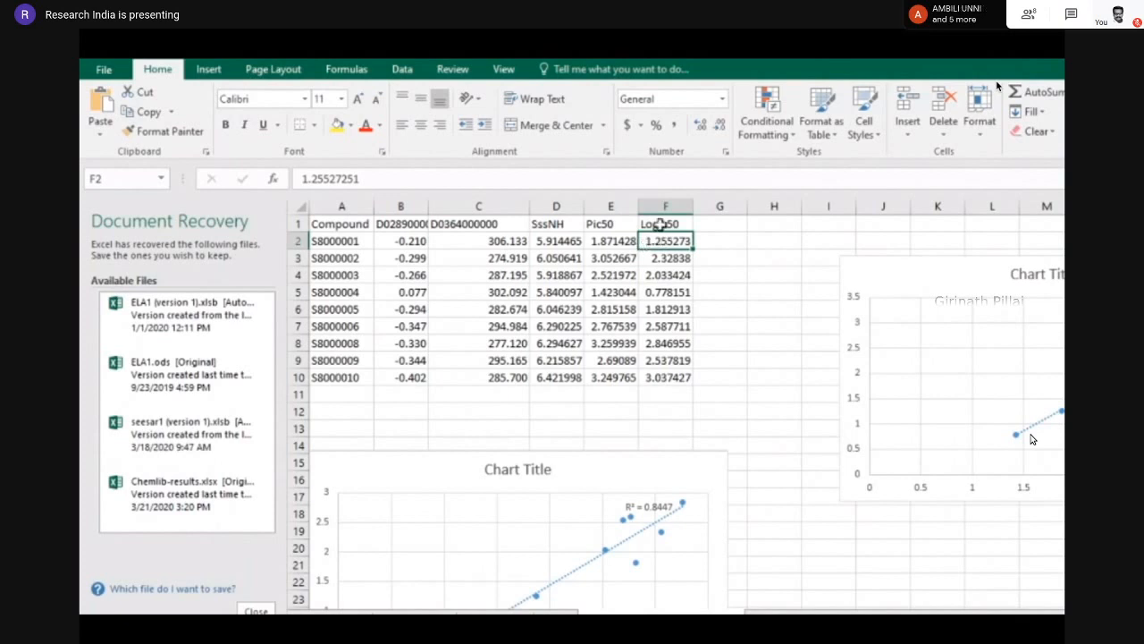
left_click(614, 242)
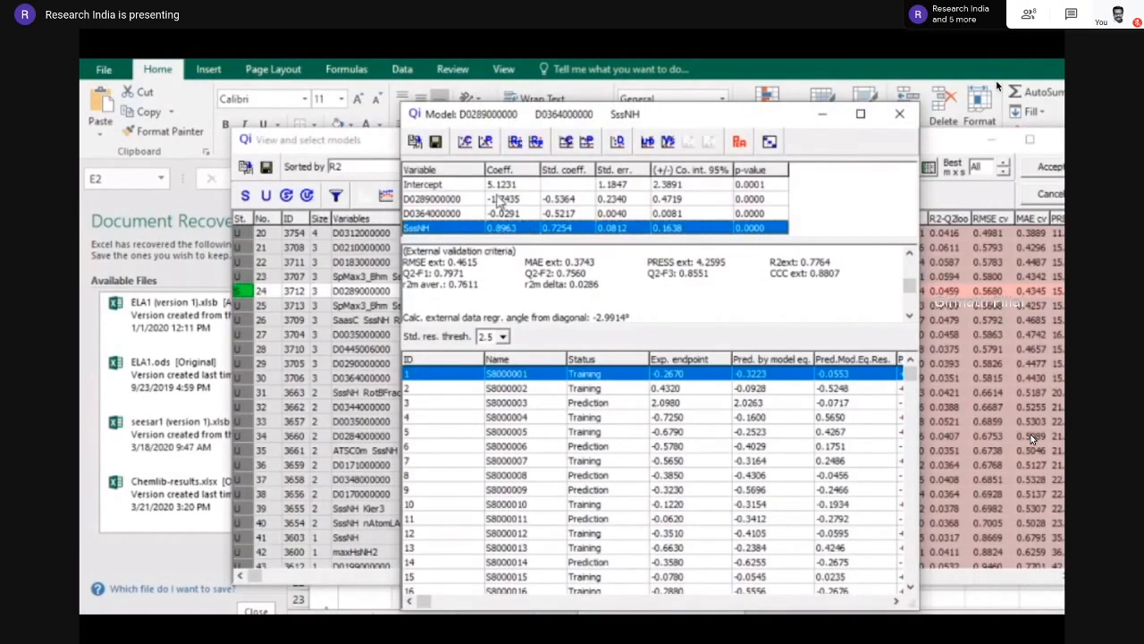
left_click(512, 188)
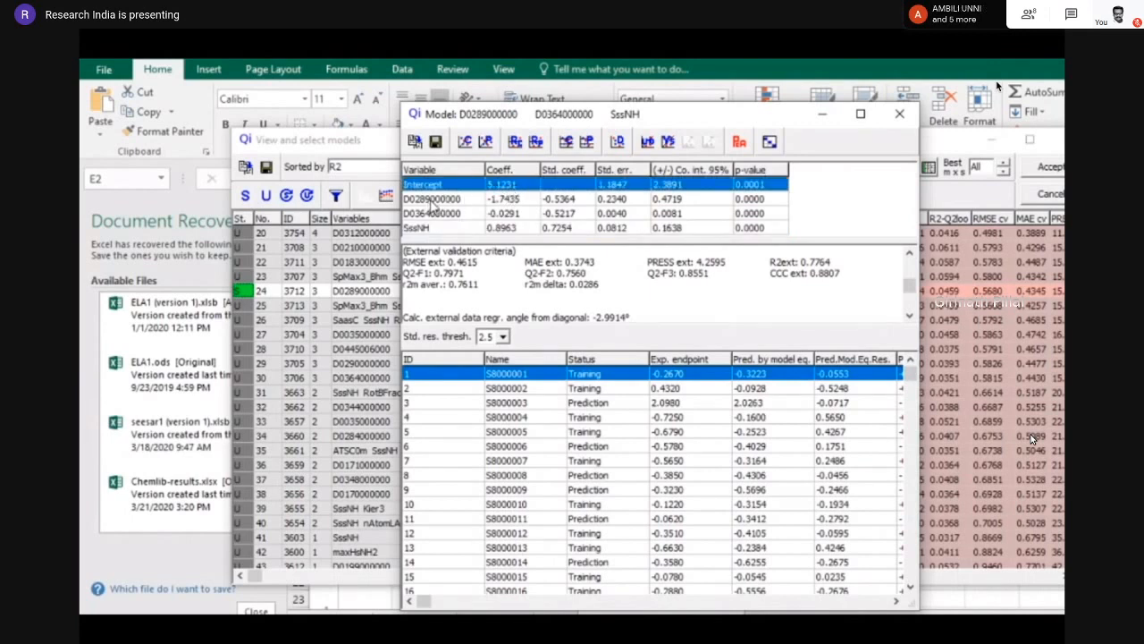
left_click(432, 201)
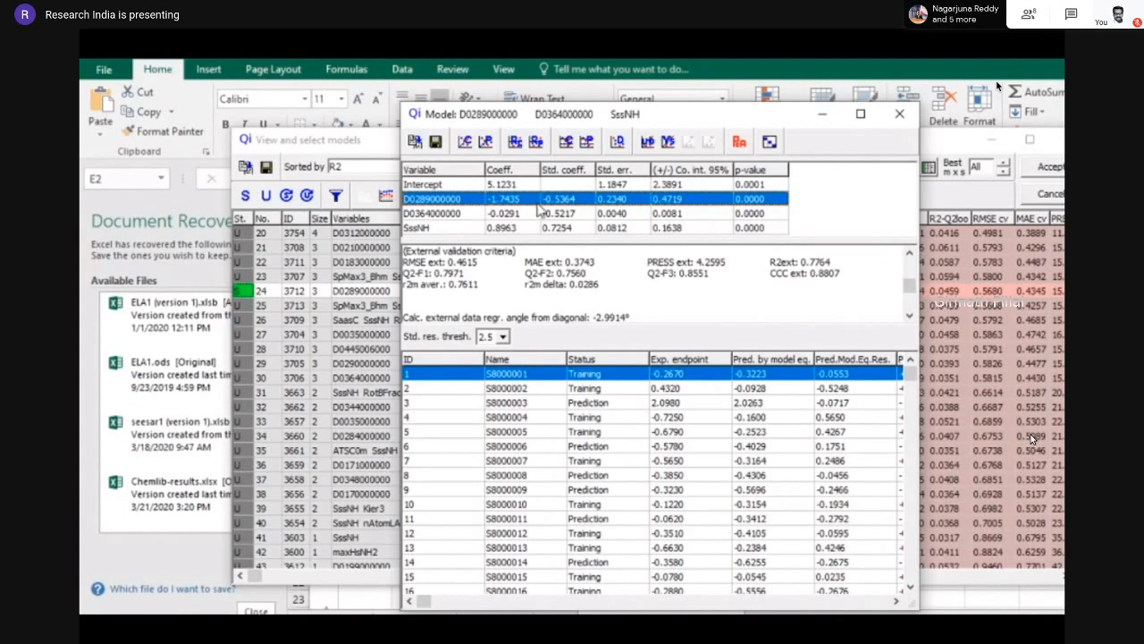
left_click(452, 215)
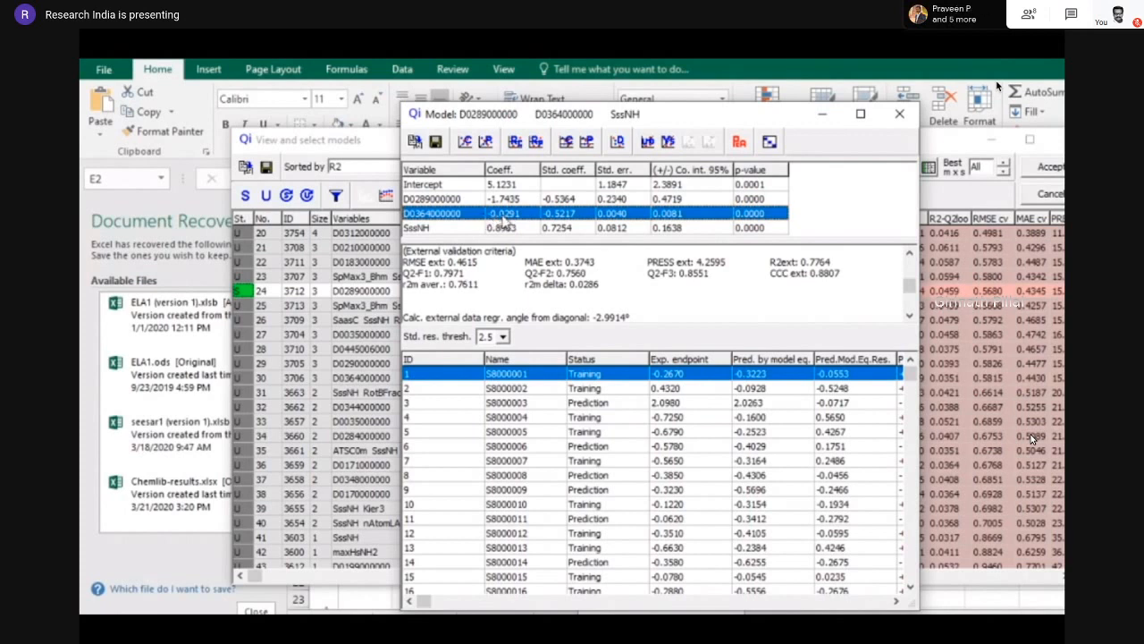
left_click(465, 228)
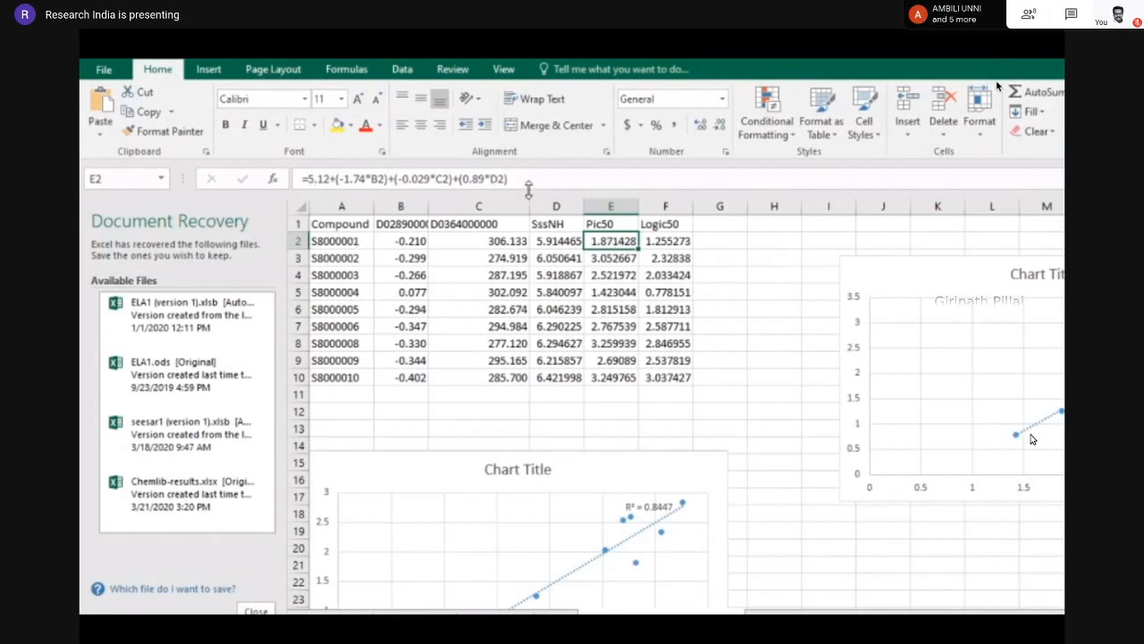
Switch to the Excel workbook, copy the equation 5.12+(-1.74*B2)+(-0.029*C2)+(0.89*D2) from cell E2, and re-enter it as that cell's formula
left_click_drag(529, 184, 338, 182)
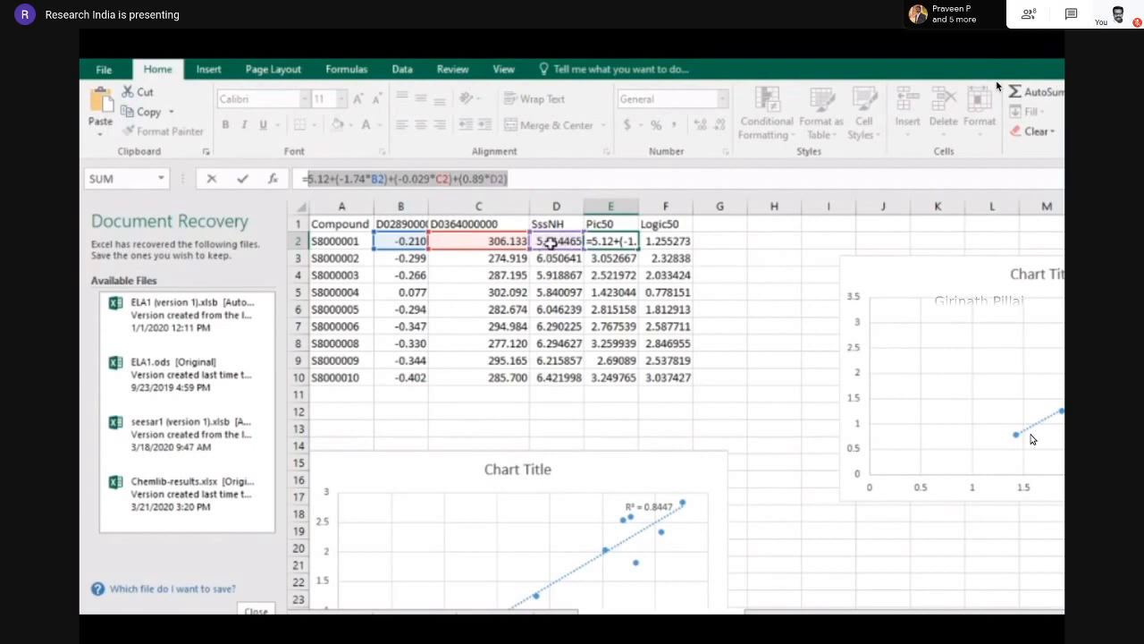
left_click_drag(377, 184, 516, 186)
key("ctrl+c")
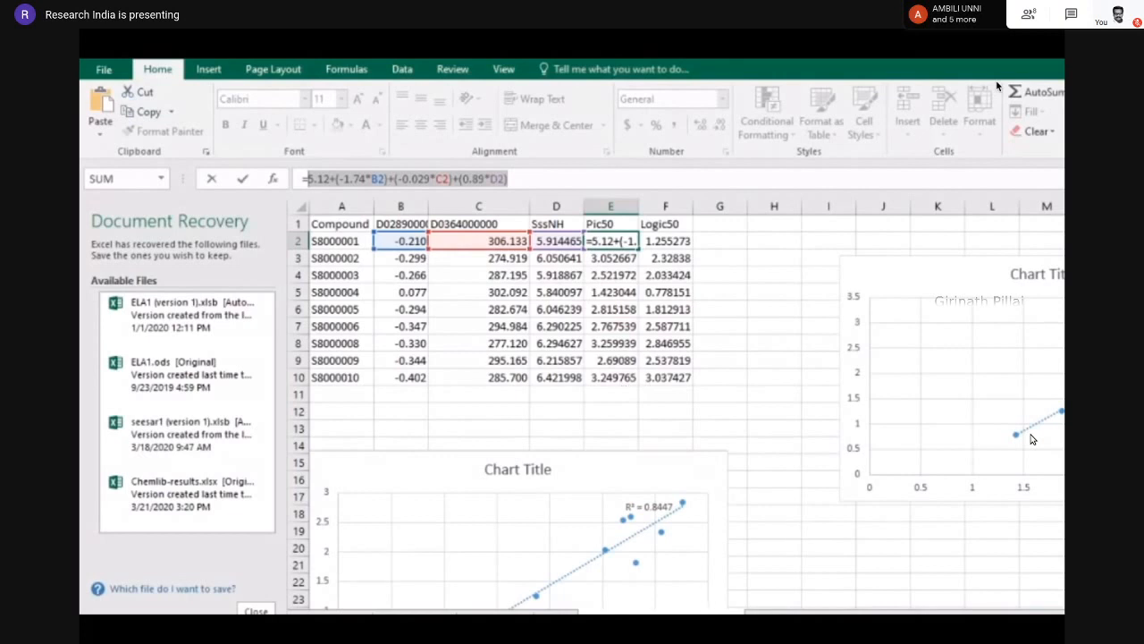
left_click(801, 559)
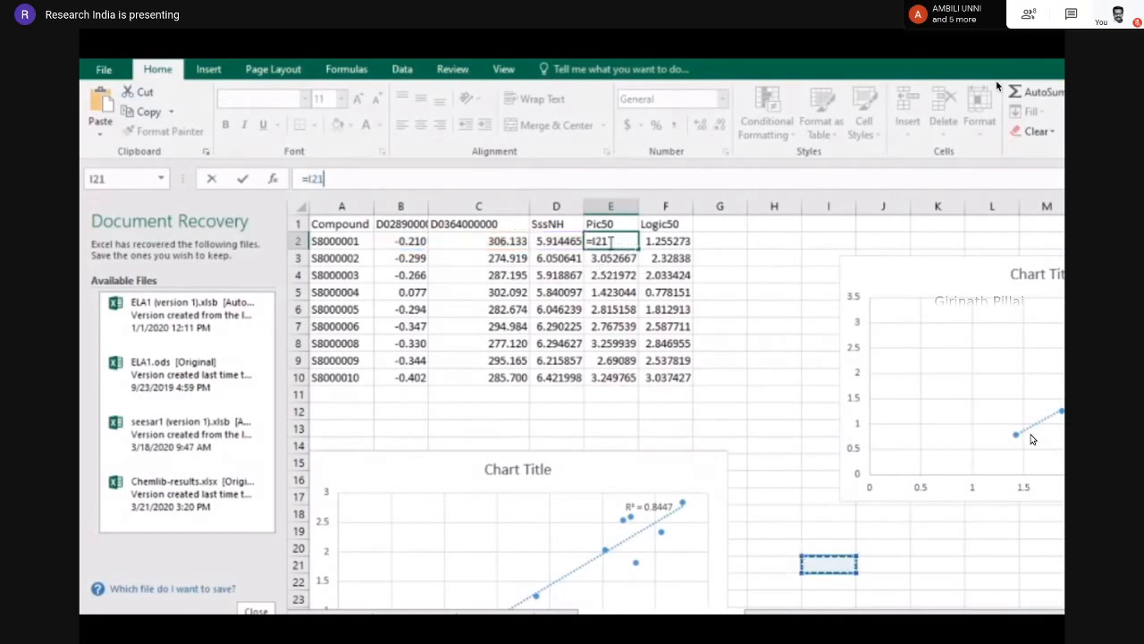
key("BackSpace")
key("BackSpace")
key("BackSpace")
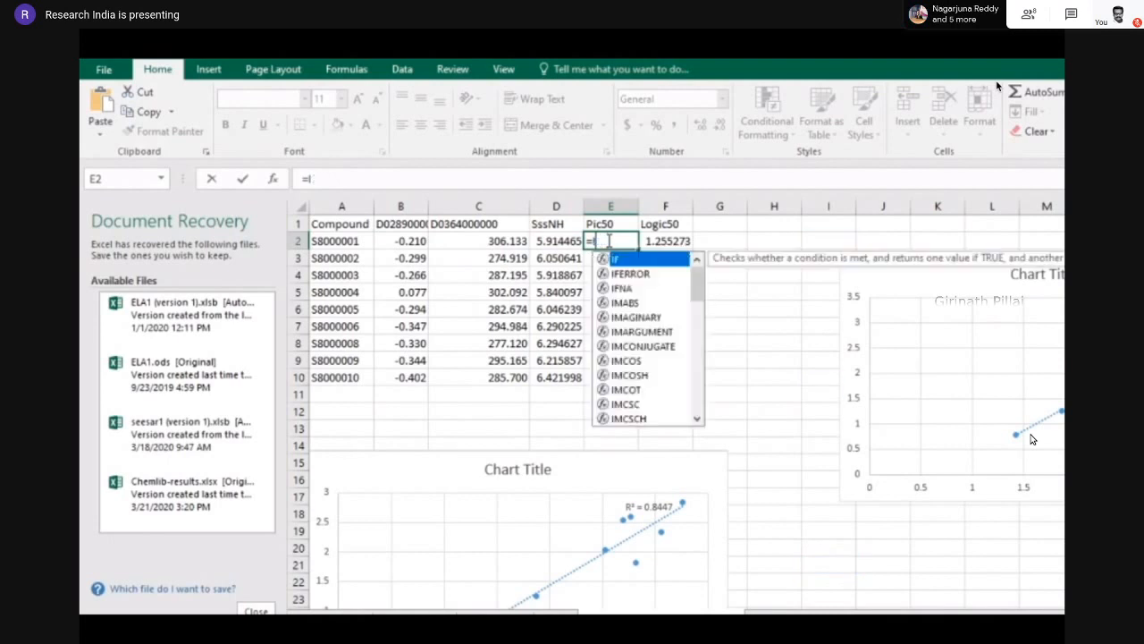
key("ctrl+v")
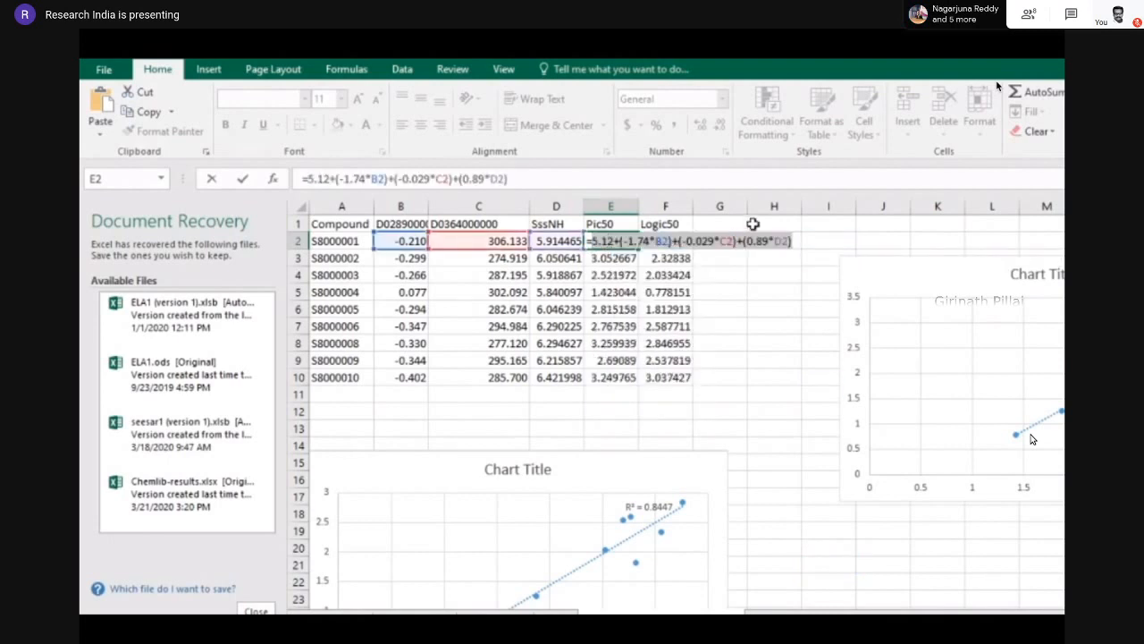
key("Return")
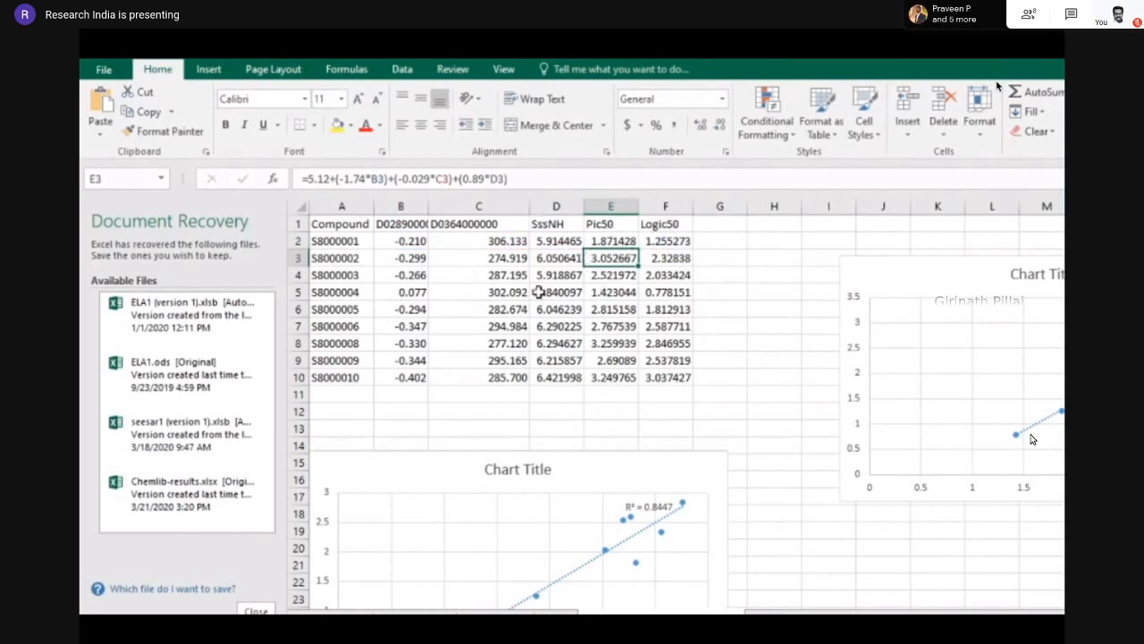
Move the front scatter chart below the data table up to view it, and return it to about row 14
left_click(600, 466)
left_click_drag(578, 460, 634, 416)
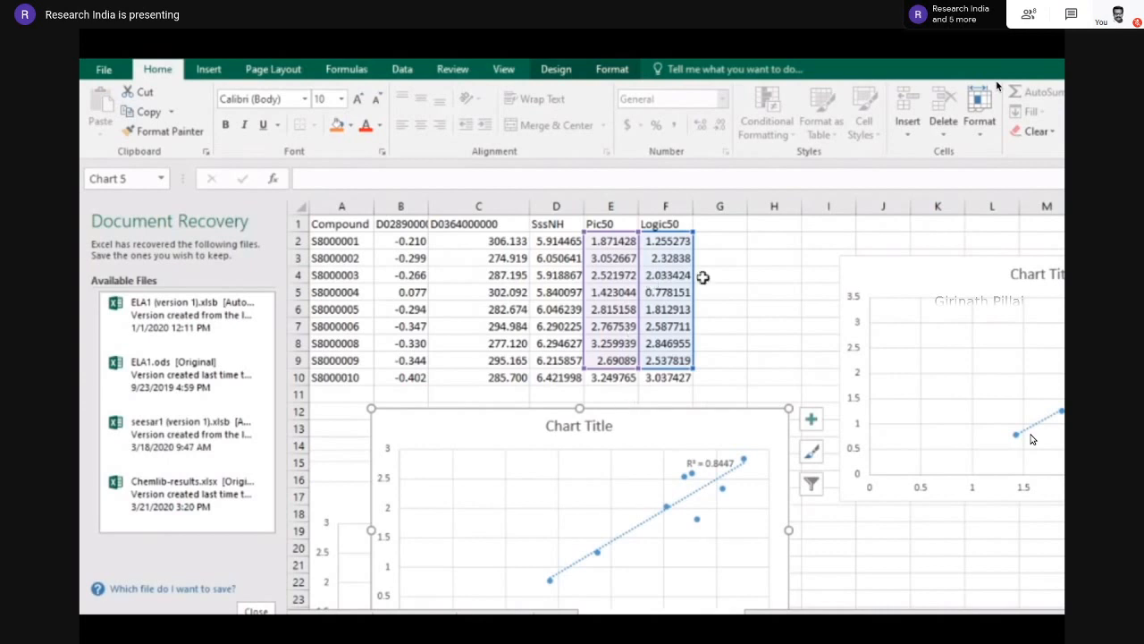
left_click(755, 295)
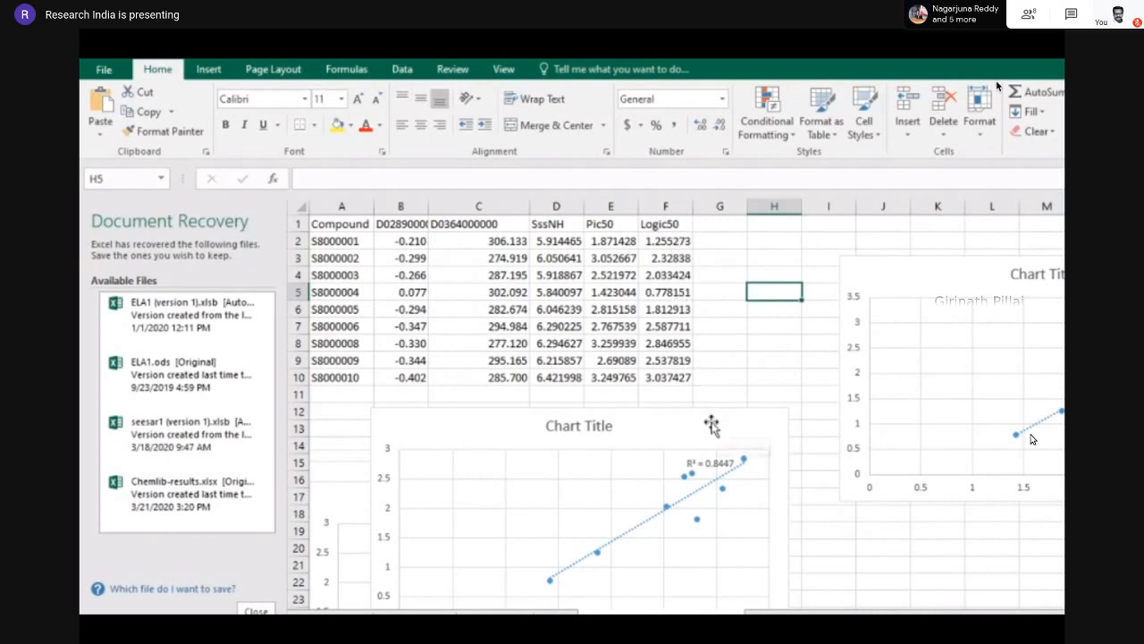
left_click_drag(713, 423, 663, 464)
left_click(720, 310)
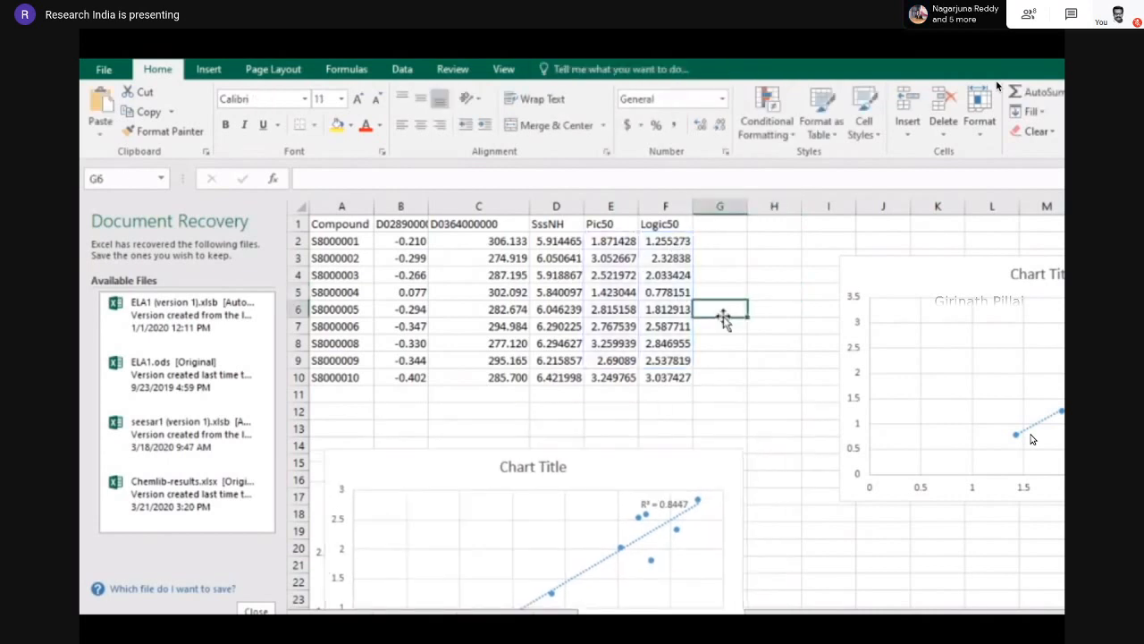
Insert a markers-only scatter chart from the Pic50 and Logic50 values in E2:F10
left_click_drag(596, 240, 663, 379)
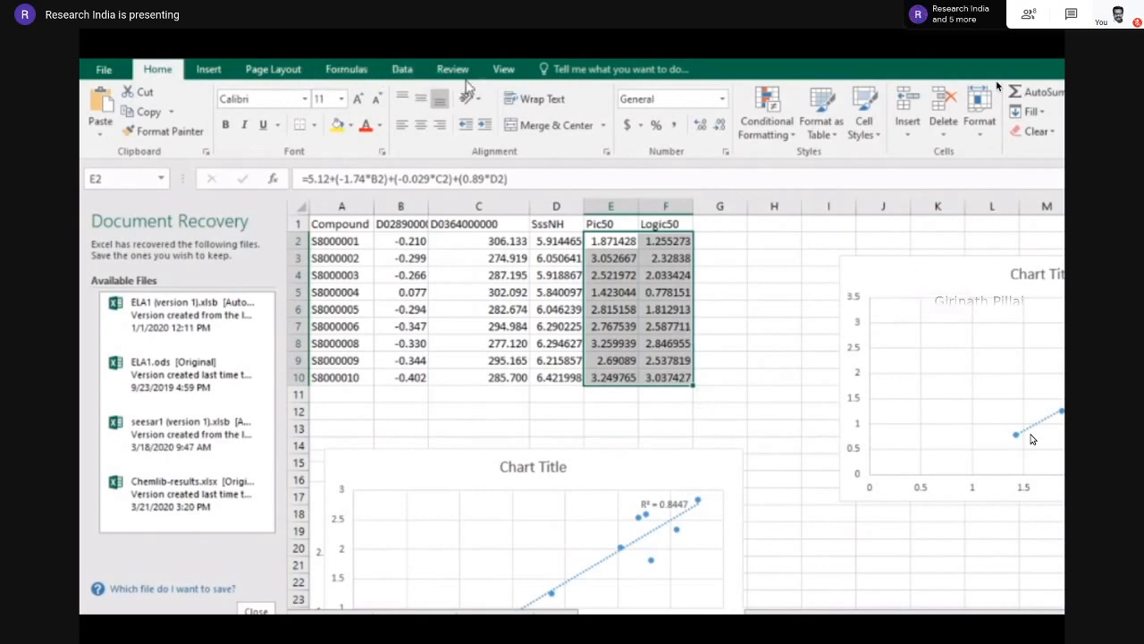
left_click(216, 71)
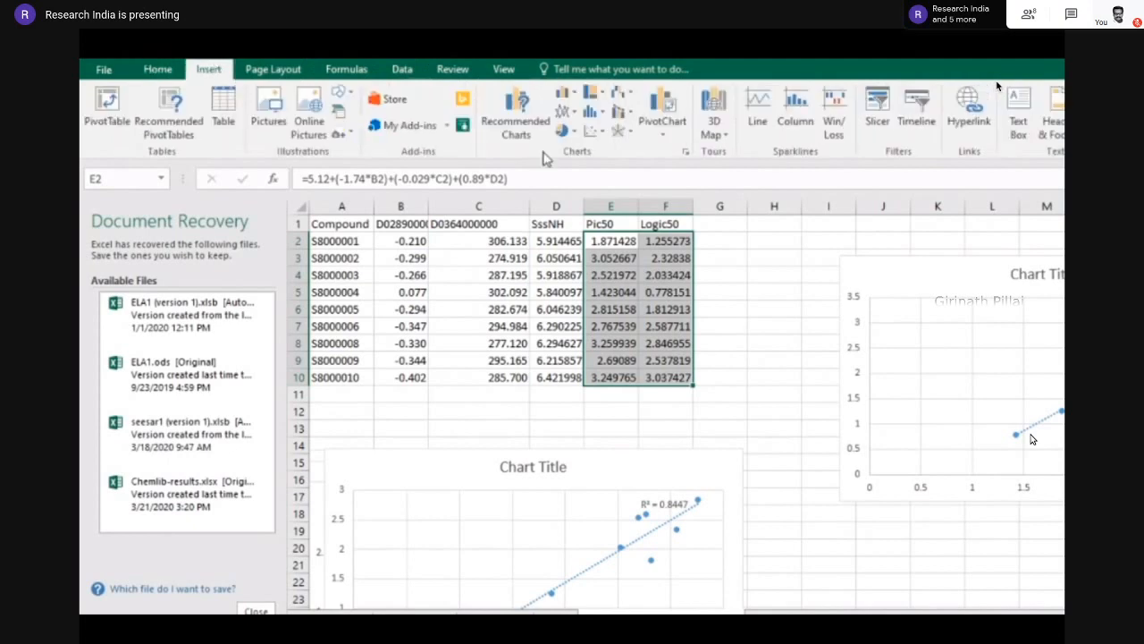
left_click(604, 132)
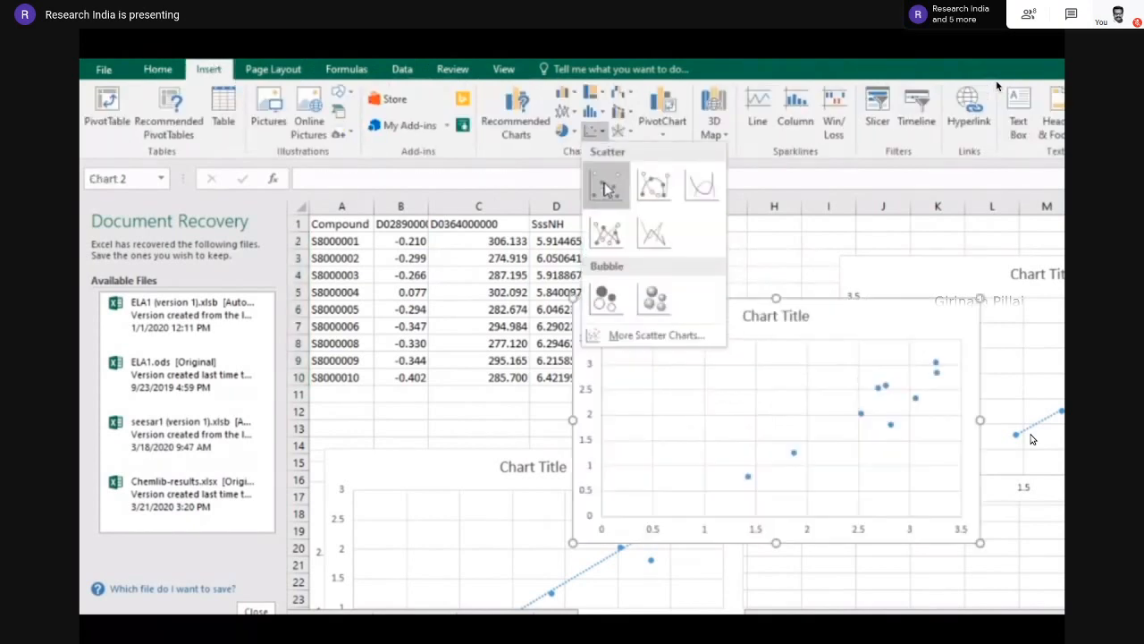
left_click(605, 188)
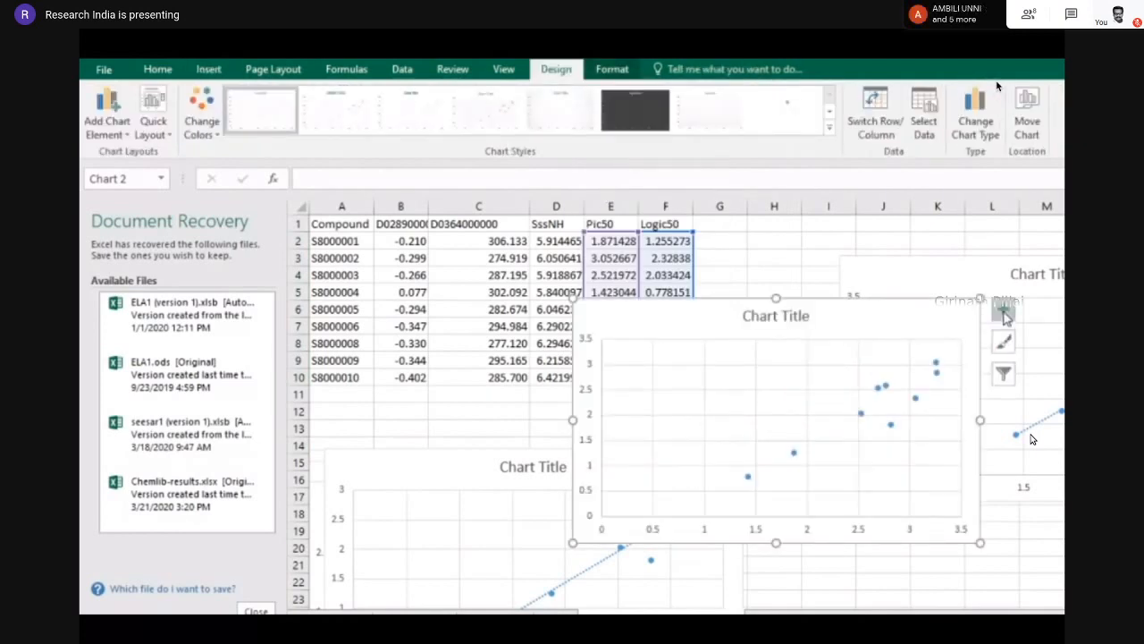
Try a trendline and its formatting options on the new scatter chart, and delete that chart
left_click(1004, 311)
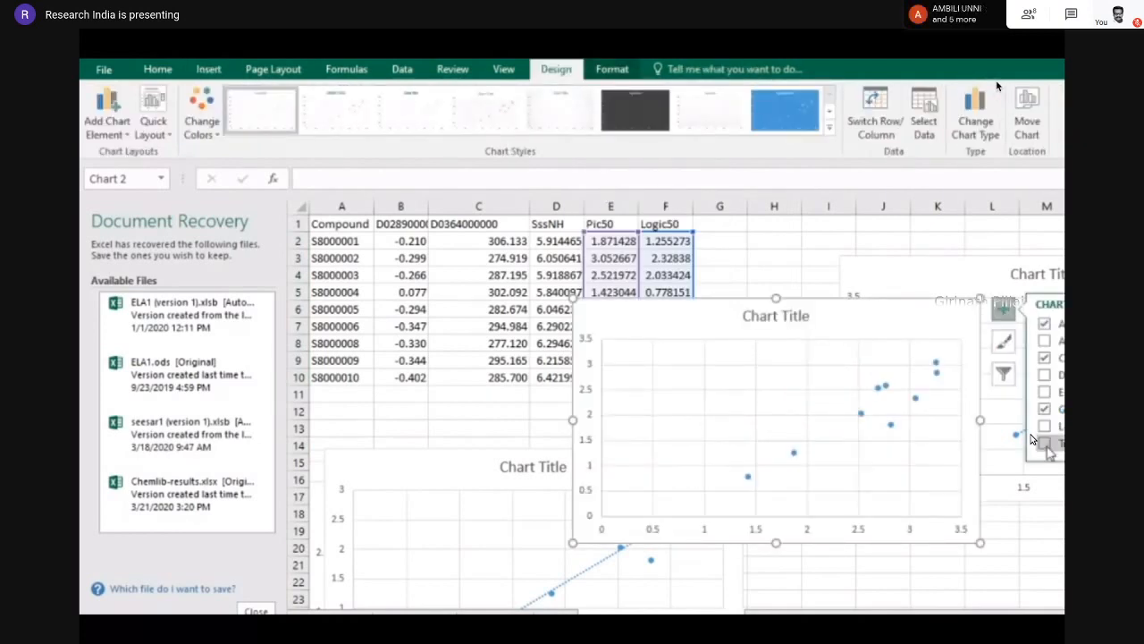
left_click(1031, 438)
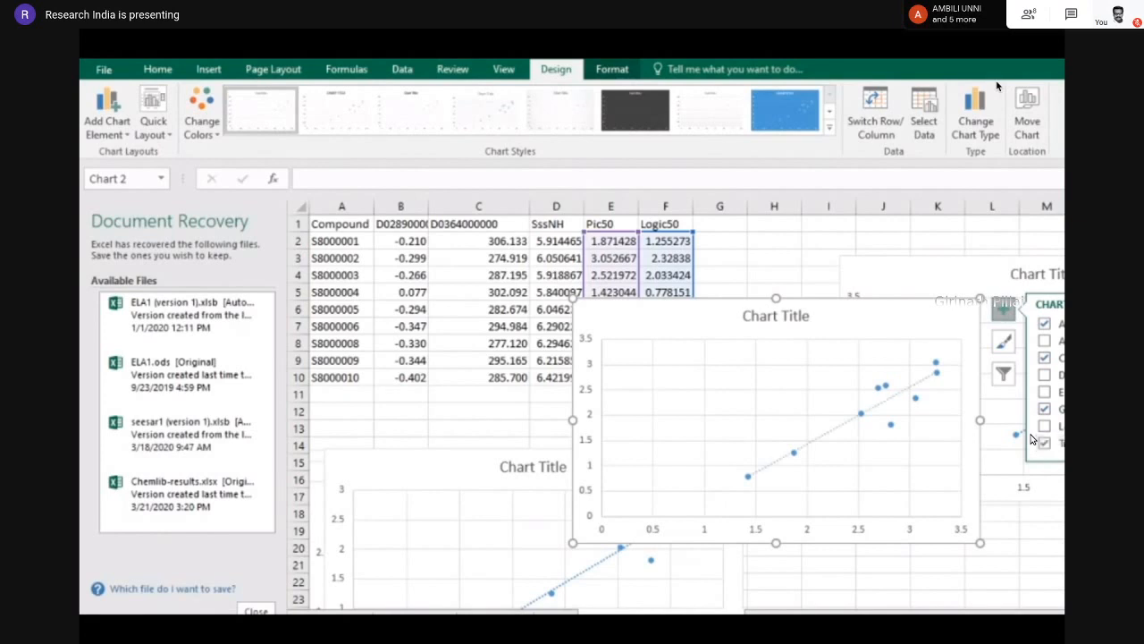
left_click(1062, 443)
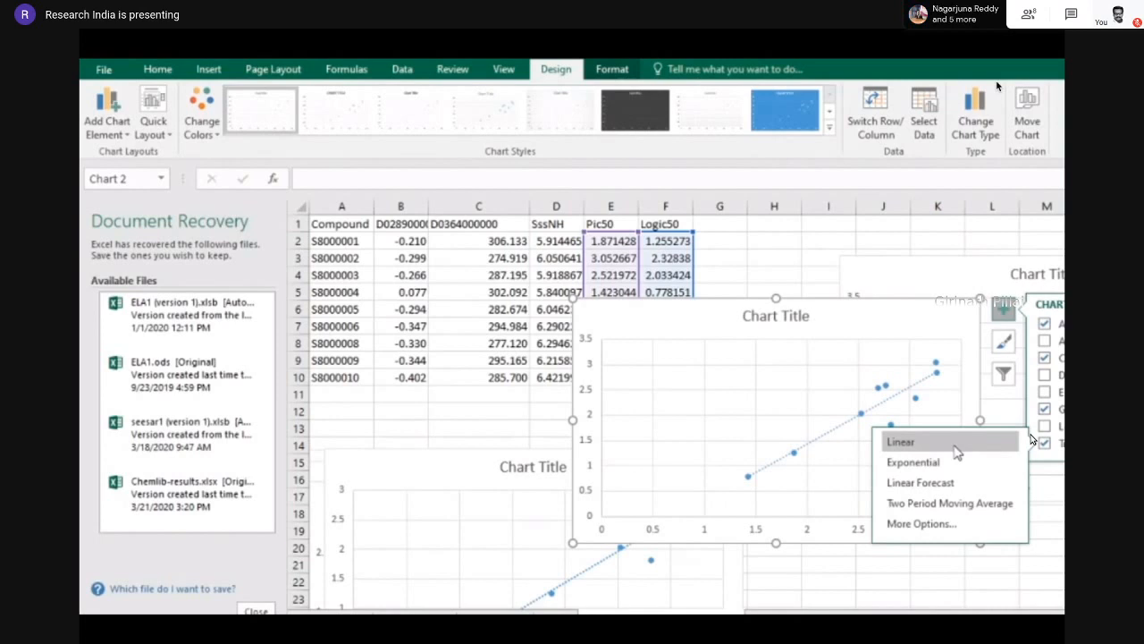
left_click(930, 526)
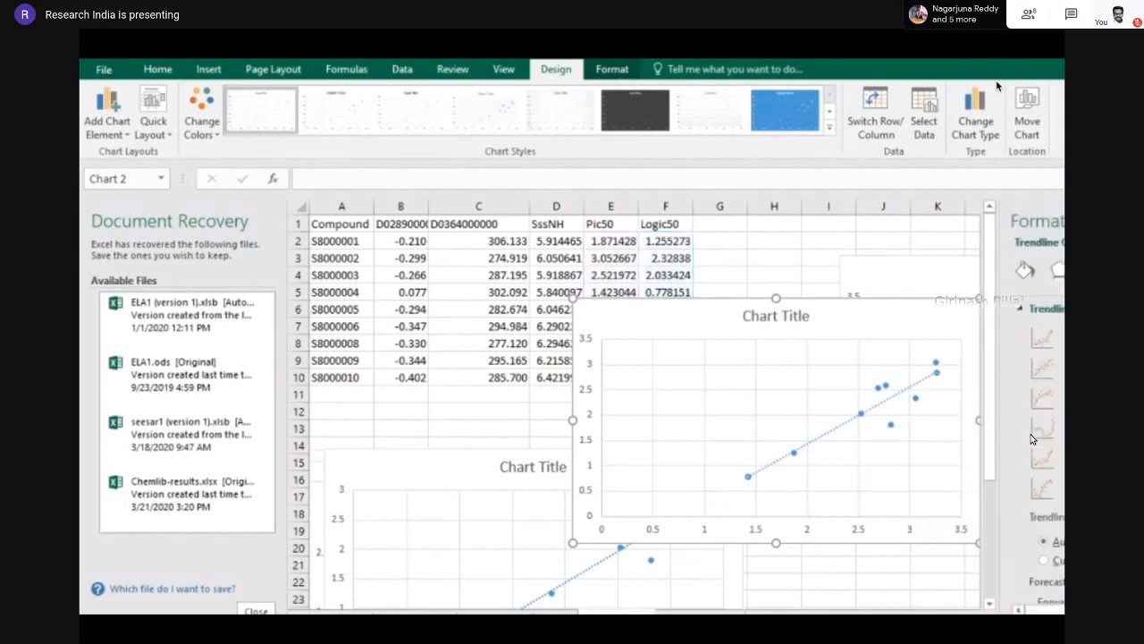
scroll(1031, 438, "down", 3)
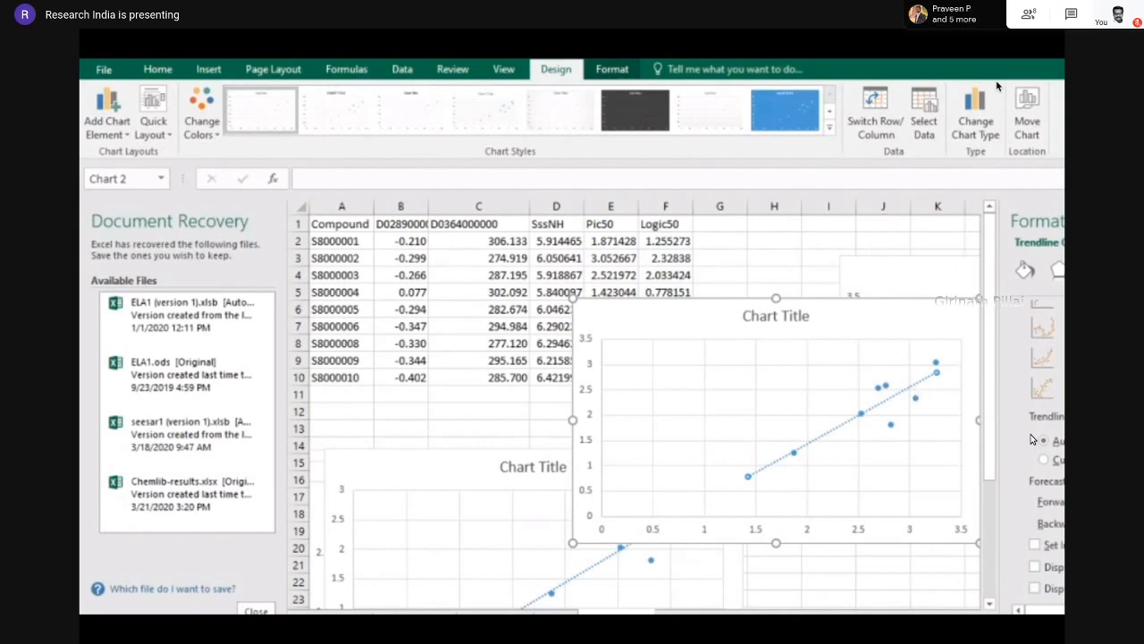
left_click(1064, 220)
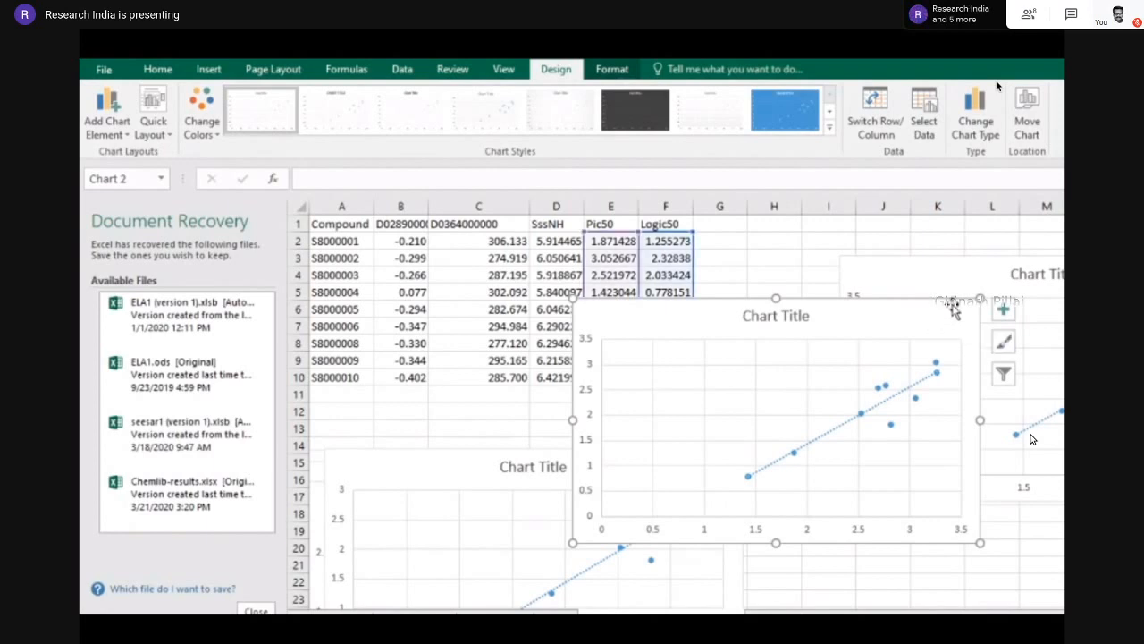
key("Delete")
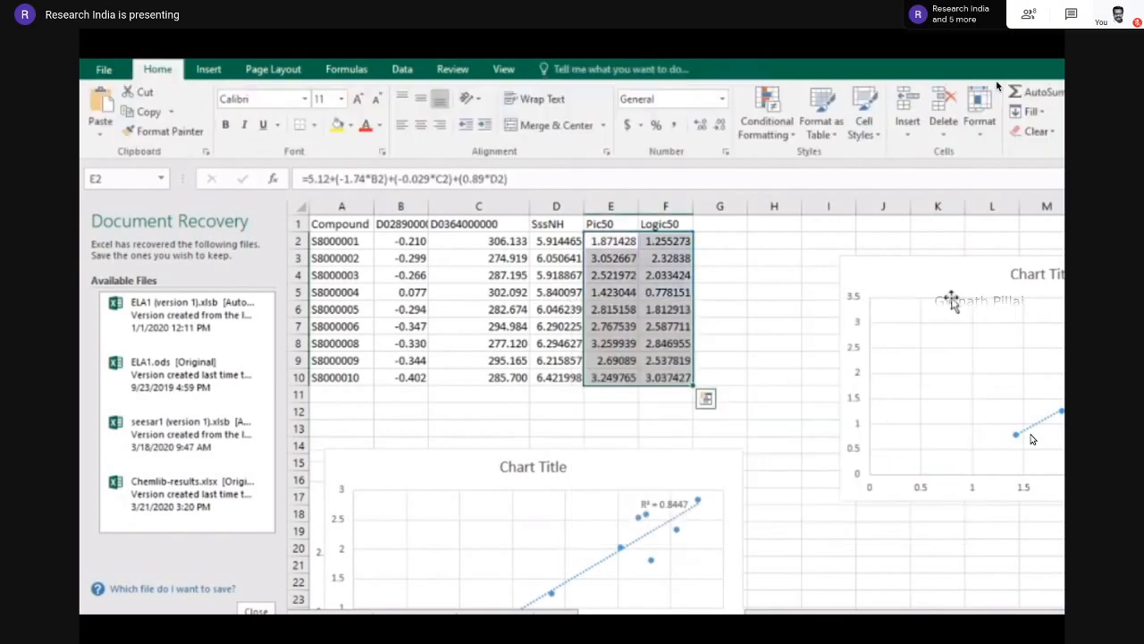
Move the existing scatter chart beside the data closer to the Logic50 column
left_click_drag(943, 269, 833, 256)
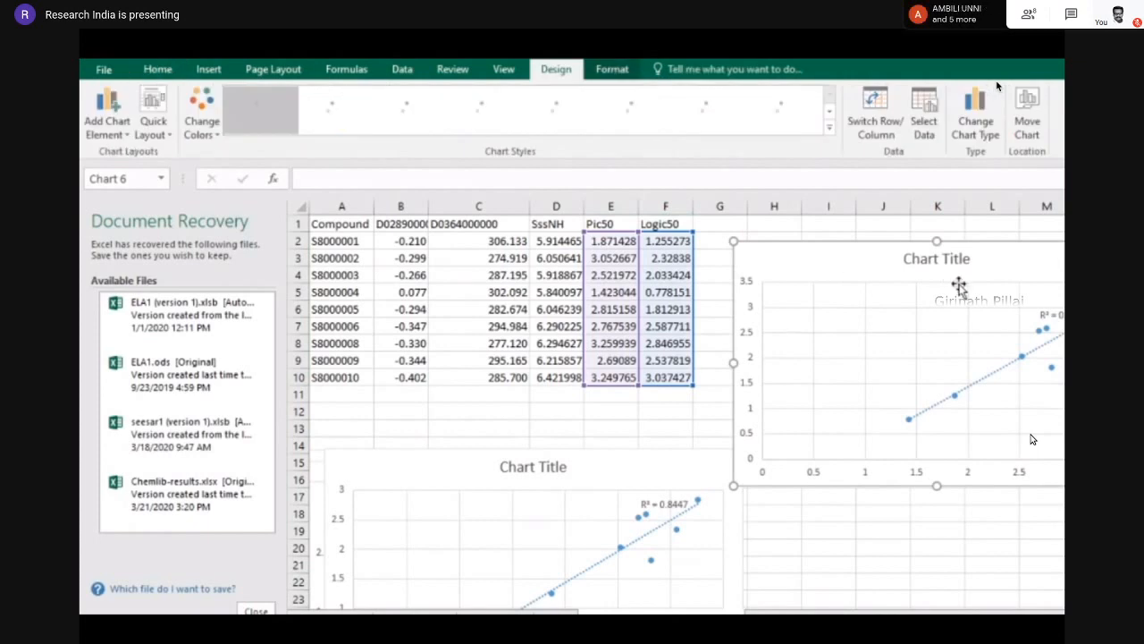